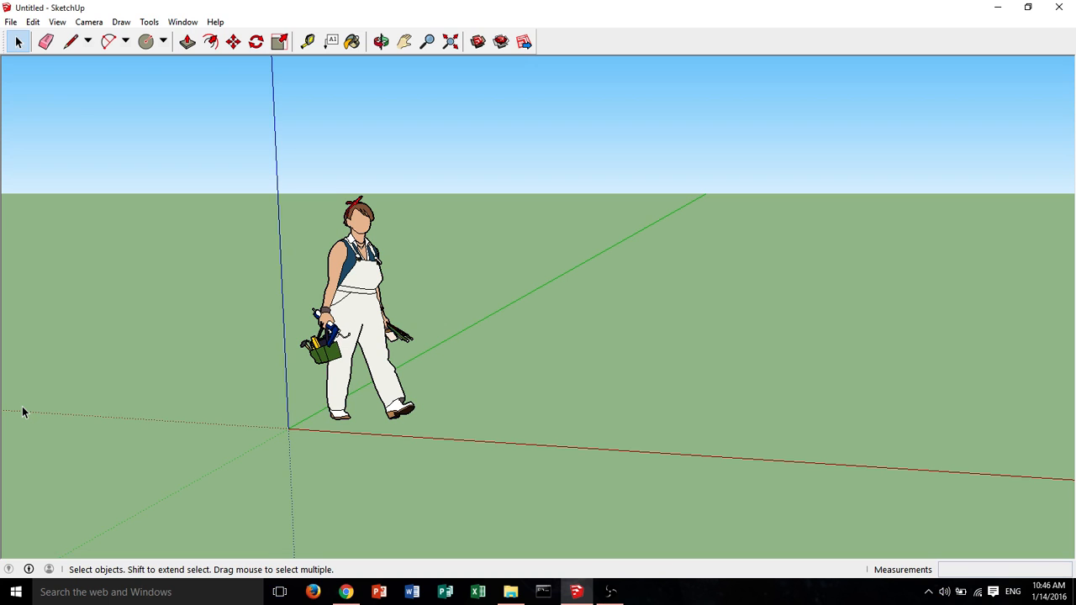
# Display the Large Tool Set toolbar in addition to the Getting Started toolbar.
pyautogui.moveTo(259, 351); pyautogui.dragTo(493, 333, button='middle')
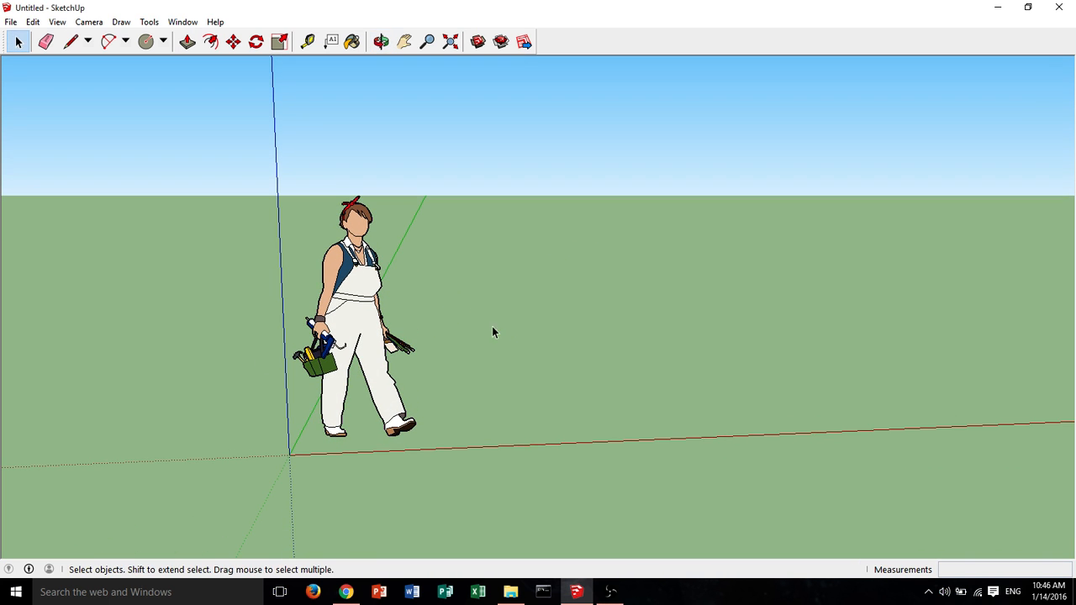
pyautogui.click(57, 23)
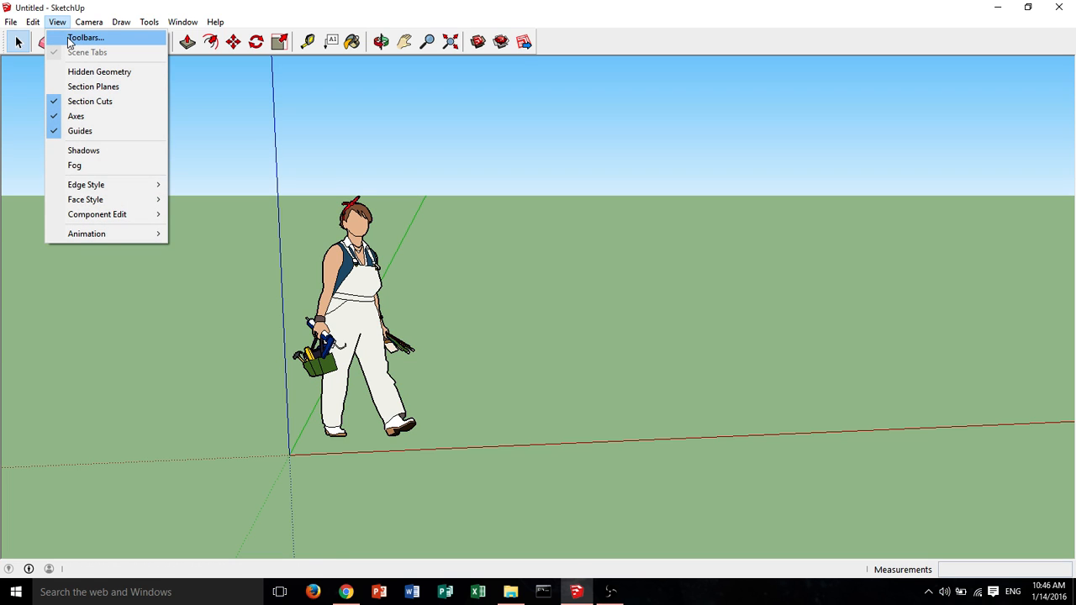
pyautogui.click(71, 43)
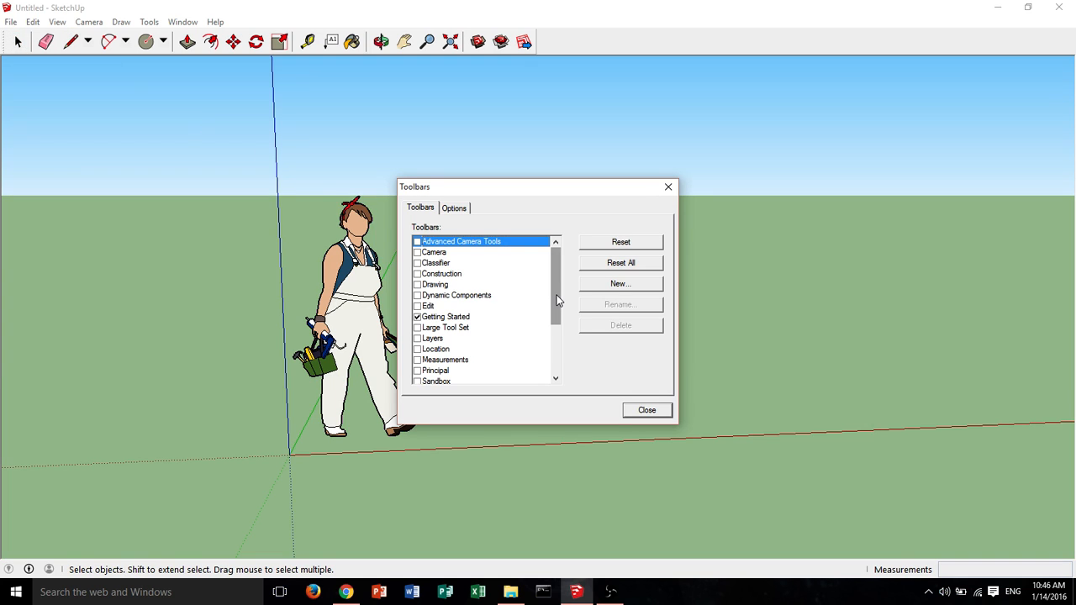
pyautogui.click(425, 331)
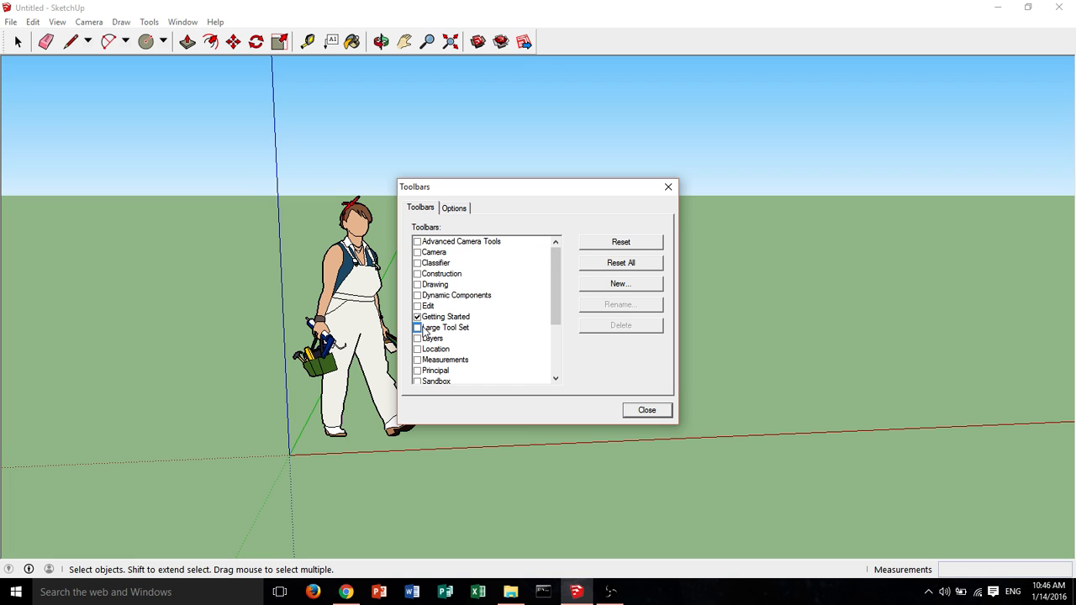
pyautogui.click(416, 328)
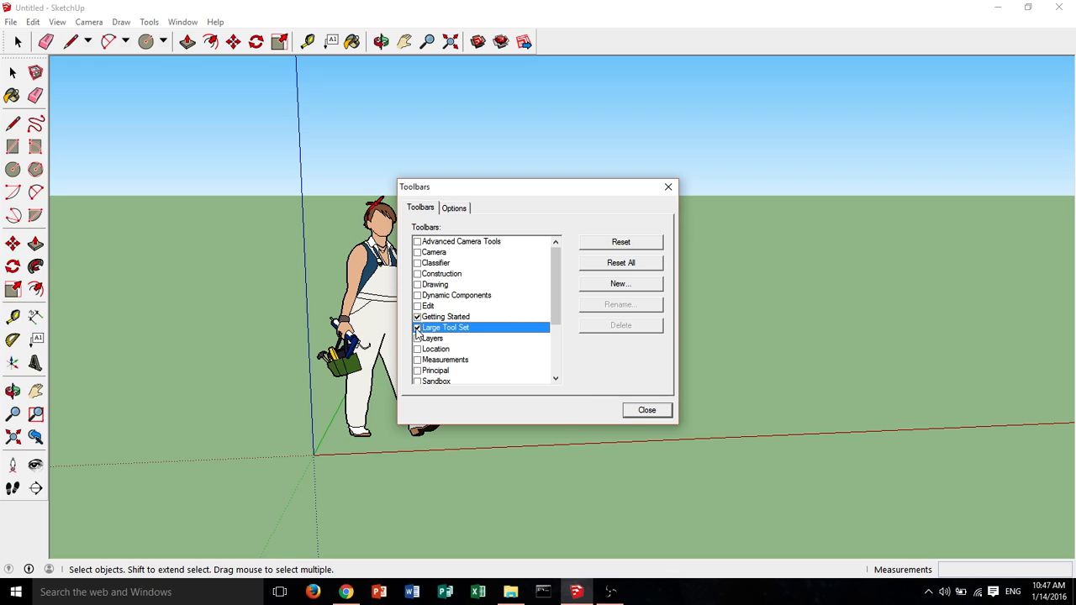
pyautogui.click(630, 415)
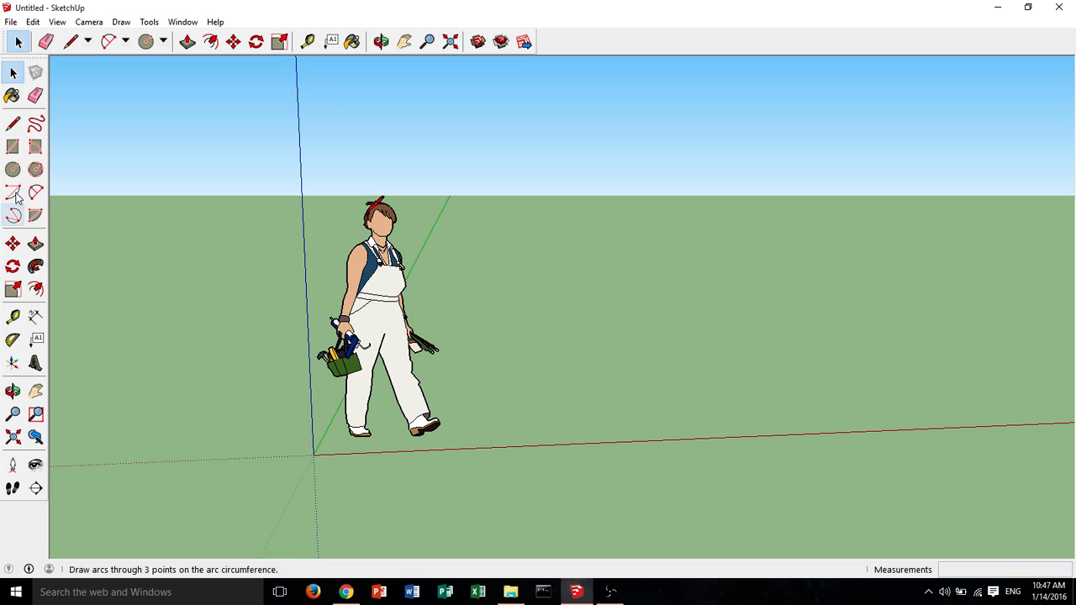
# Bring up the Paint Bucket's materials, switch to the Line tool and close the Default Tray.
pyautogui.moveTo(323, 243); pyautogui.dragTo(269, 270, button='middle')
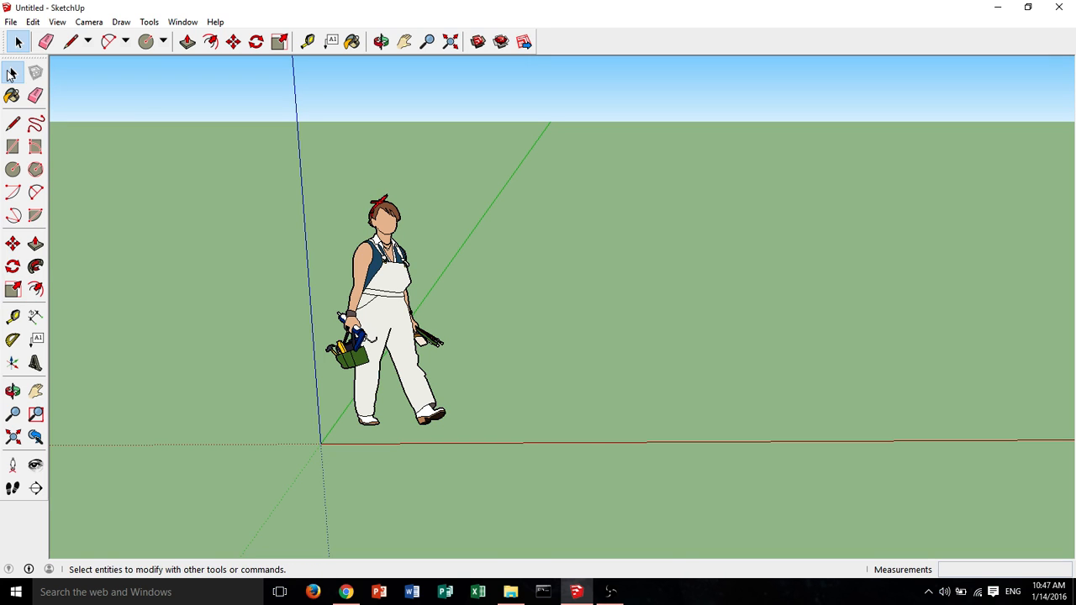
pyautogui.click(13, 97)
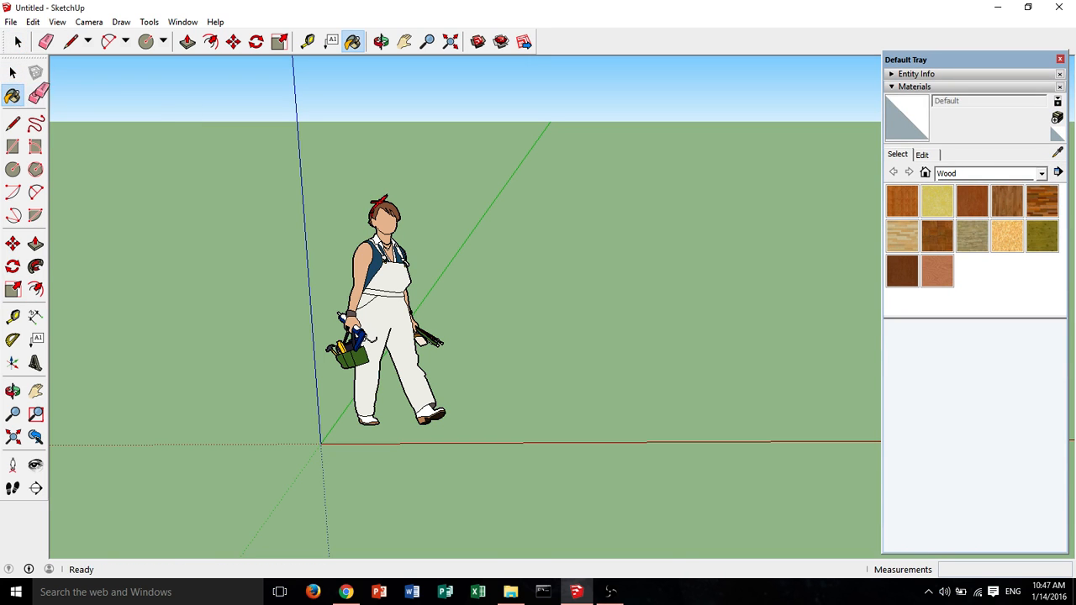
pyautogui.click(36, 97)
pyautogui.click(13, 123)
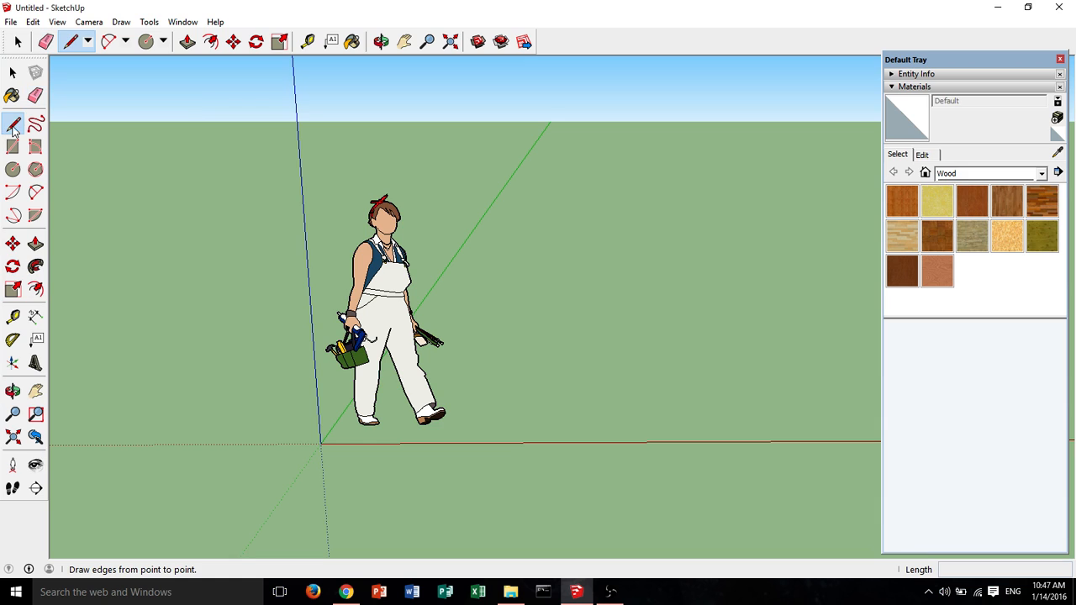
pyautogui.click(1060, 60)
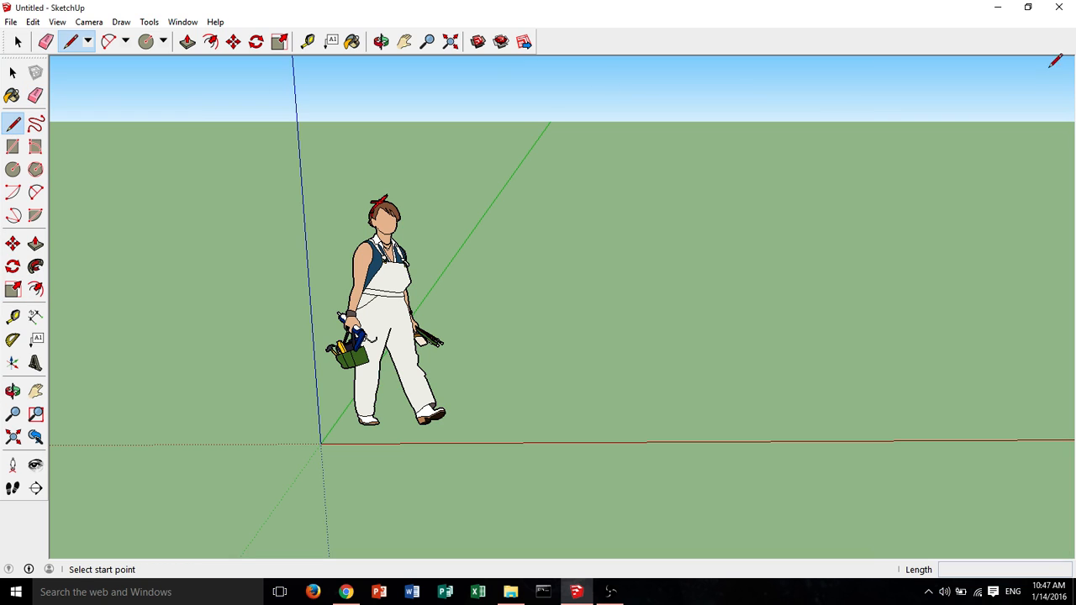
# Draw an open, winding Freehand curve on the ground beside the figure, then undo it.
pyautogui.click(35, 124)
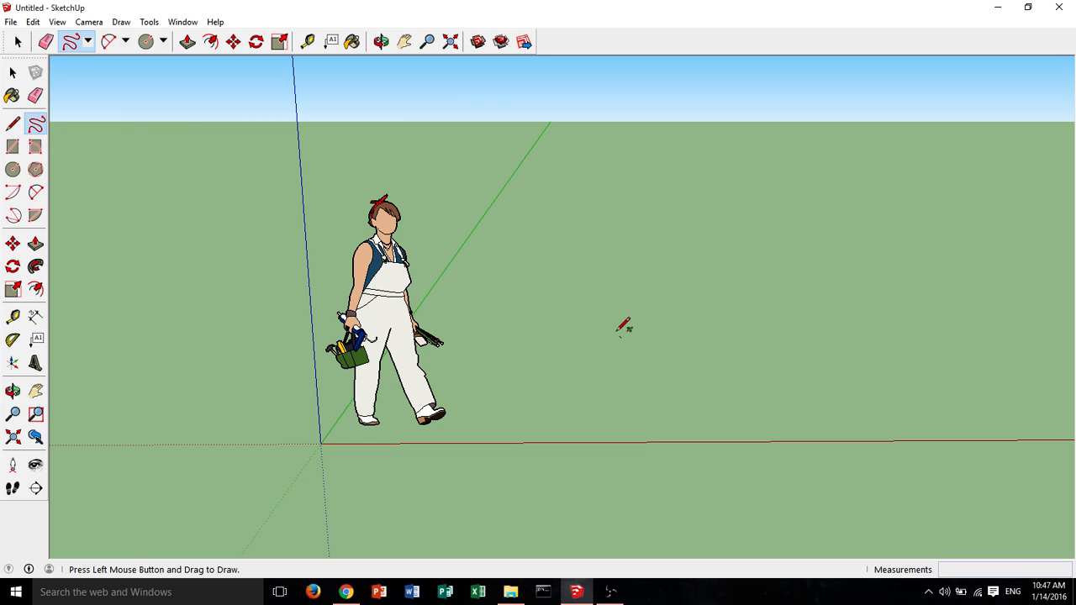
pyautogui.moveTo(773, 423); pyautogui.dragTo(839, 292)
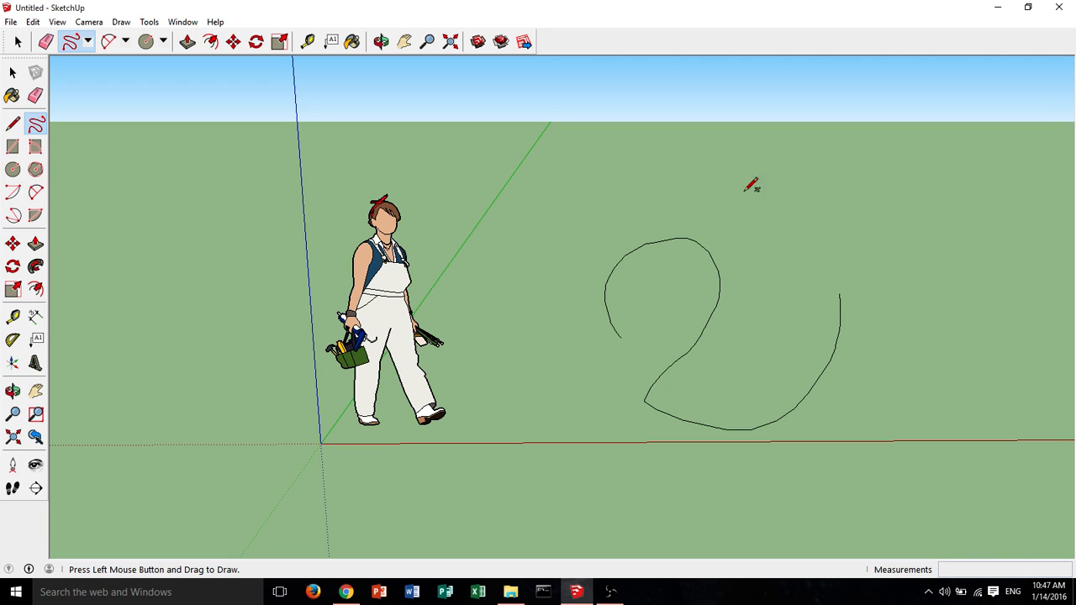
pyautogui.moveTo(836, 153); pyautogui.dragTo(896, 204)
pyautogui.moveTo(896, 205)
pyautogui.mouseDown(button='middle')
pyautogui.moveTo(869, 211)
pyautogui.moveTo(648, 152)
pyautogui.moveTo(569, 166)
pyautogui.moveTo(588, 348)
pyautogui.moveTo(644, 336)
pyautogui.moveTo(763, 269)
pyautogui.mouseUp(button='middle')
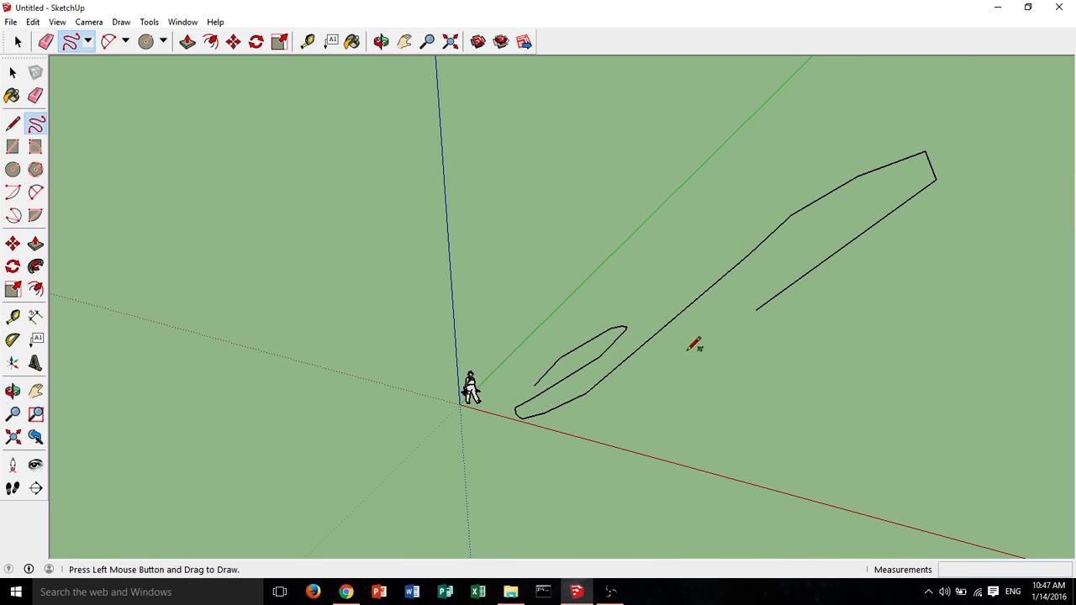
pyautogui.hotkey('ctrl', 'z')
# Draw a small, roughly round Freehand loop on the ground beside the figure, then undo it.
pyautogui.moveTo(640, 420); pyautogui.dragTo(726, 286, button='middle')
pyautogui.scroll(4, 617, 352)
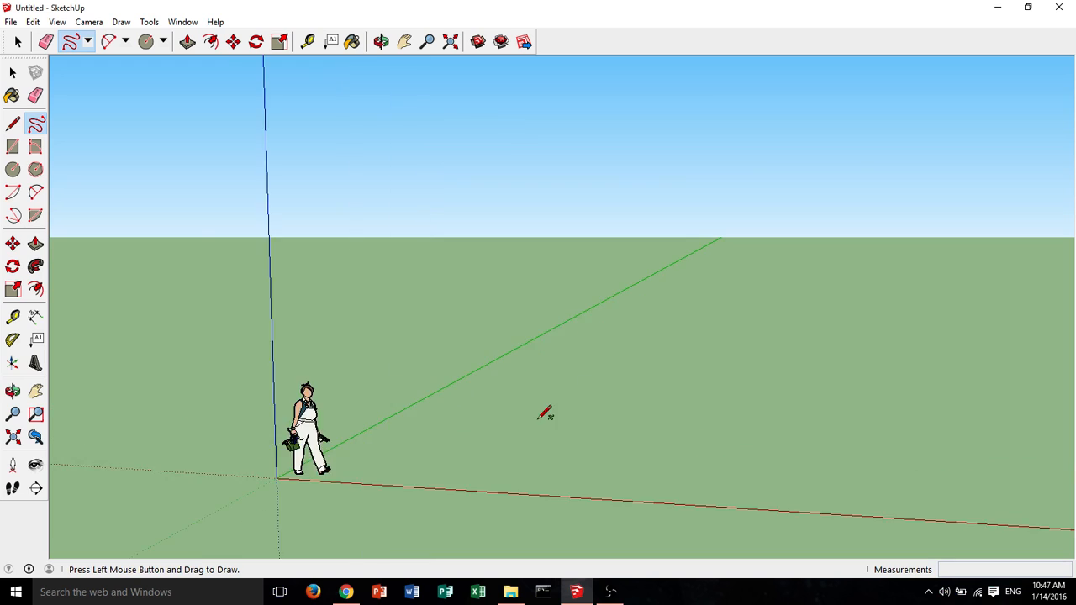
pyautogui.moveTo(545, 412)
pyautogui.mouseDown(button='middle')
pyautogui.moveTo(605, 351)
pyautogui.moveTo(557, 369)
pyautogui.mouseUp(button='middle')
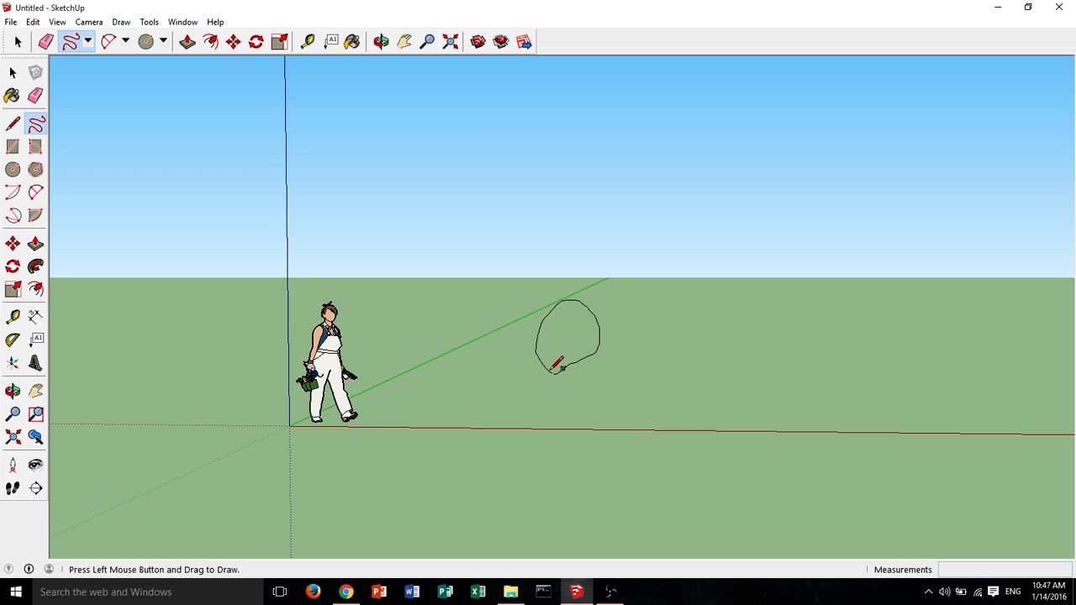
pyautogui.moveTo(555, 363); pyautogui.dragTo(556, 368)
pyautogui.moveTo(605, 353)
pyautogui.mouseDown(button='middle')
pyautogui.moveTo(403, 479)
pyautogui.moveTo(185, 442)
pyautogui.moveTo(588, 300)
pyautogui.moveTo(687, 367)
pyautogui.moveTo(501, 387)
pyautogui.moveTo(576, 334)
pyautogui.moveTo(468, 357)
pyautogui.mouseUp(button='middle')
pyautogui.hotkey('ctrl', 'z')
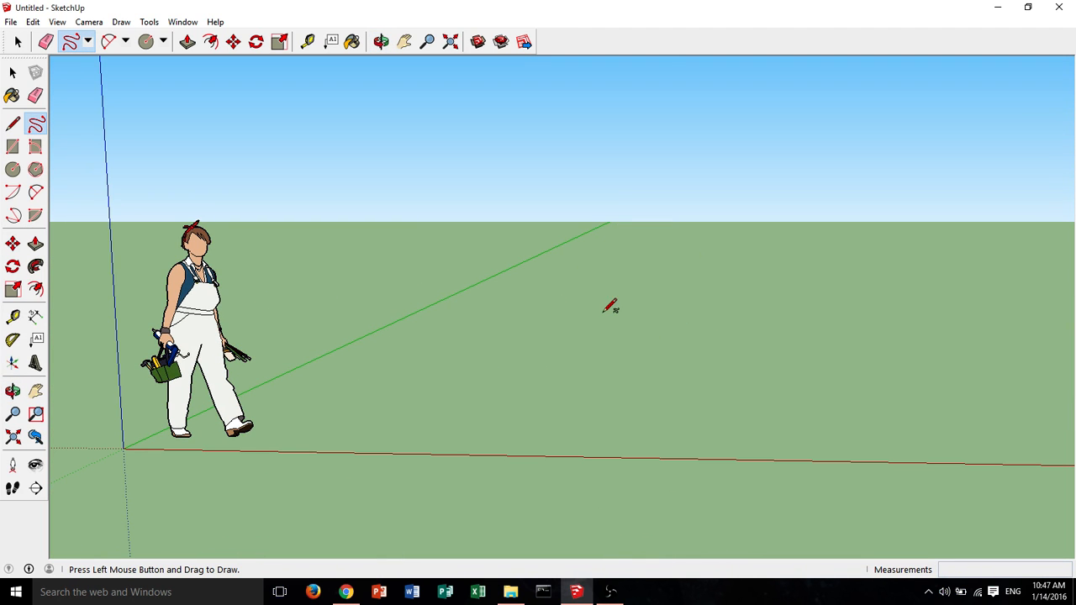
pyautogui.moveTo(610, 307)
pyautogui.mouseDown(button='middle')
pyautogui.moveTo(574, 345)
pyautogui.moveTo(362, 363)
pyautogui.moveTo(445, 356)
pyautogui.moveTo(408, 303)
pyautogui.mouseUp(button='middle')
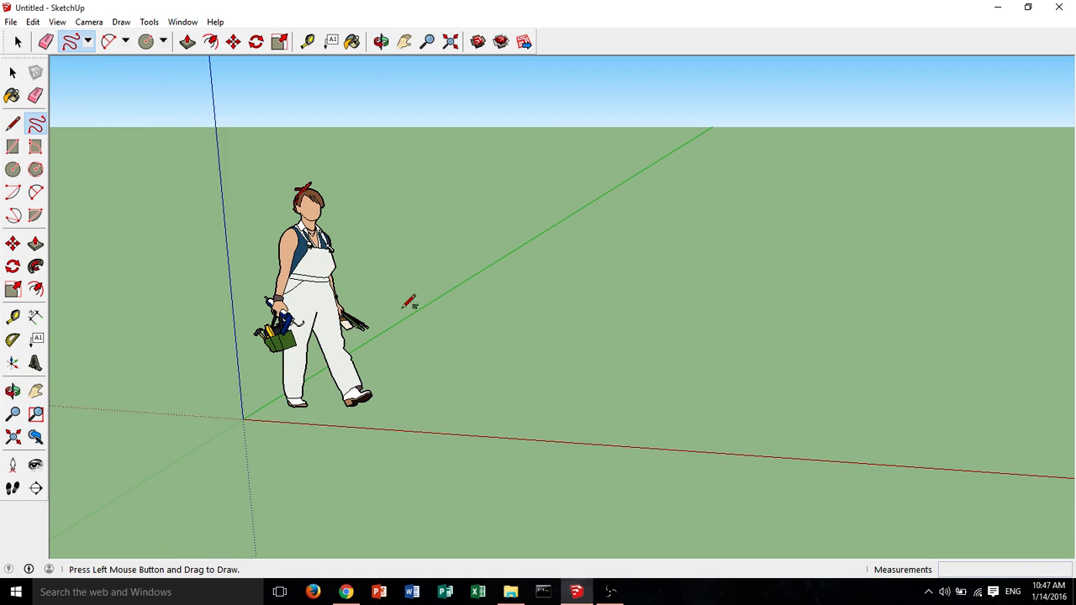
pyautogui.scroll(1, 410, 303)
pyautogui.click(87, 43)
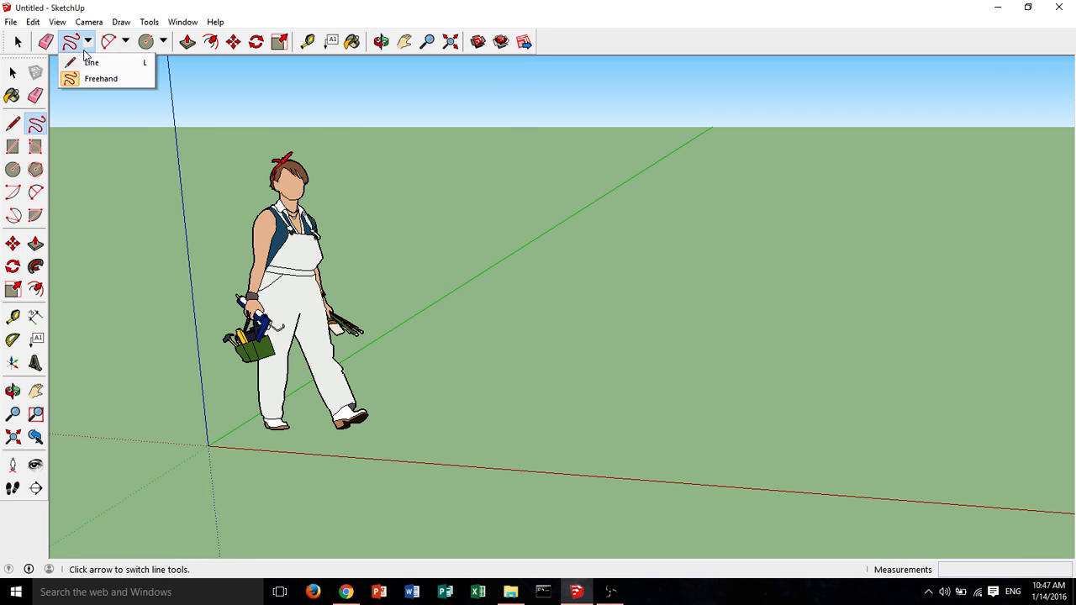
pyautogui.click(101, 78)
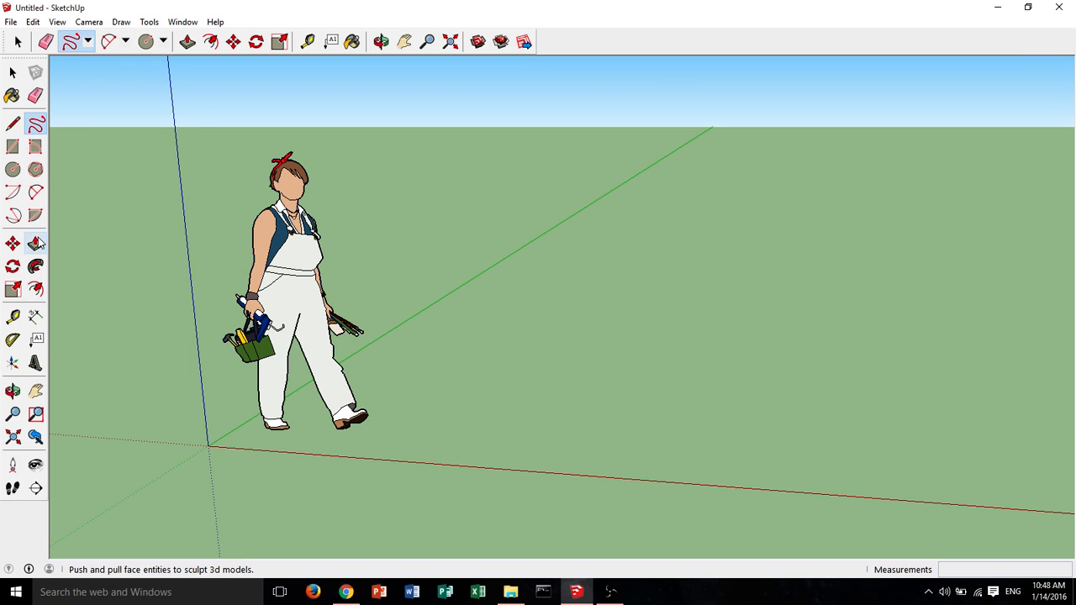
# Draw a flat Rotated Rectangle from three corners, about 10' 8" by 4' 1", on the ground beside the figure, then undo it.
pyautogui.click(35, 148)
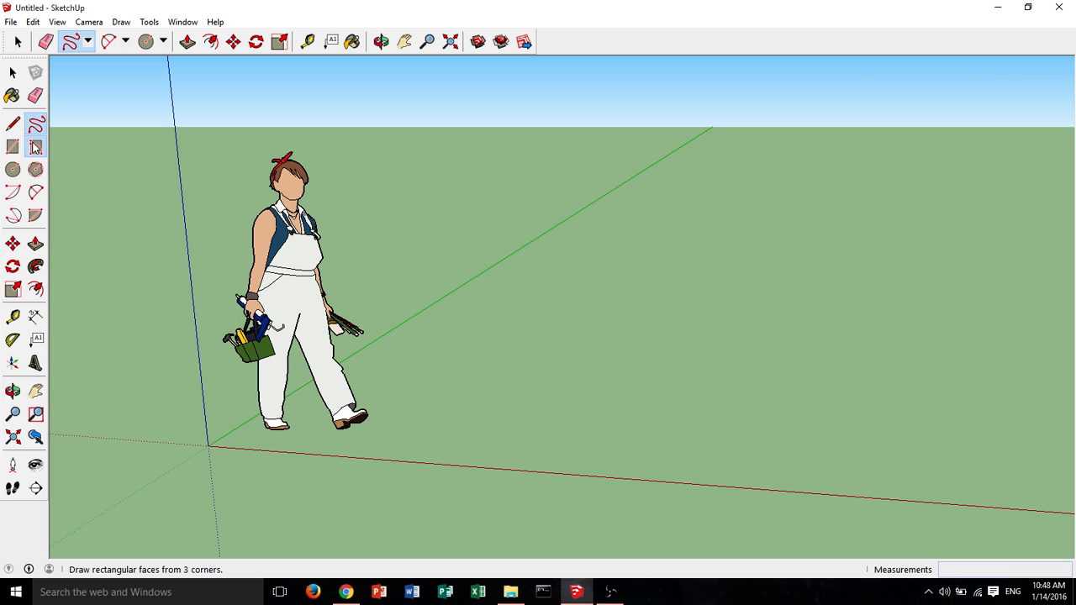
pyautogui.click(649, 287)
pyautogui.click(670, 368)
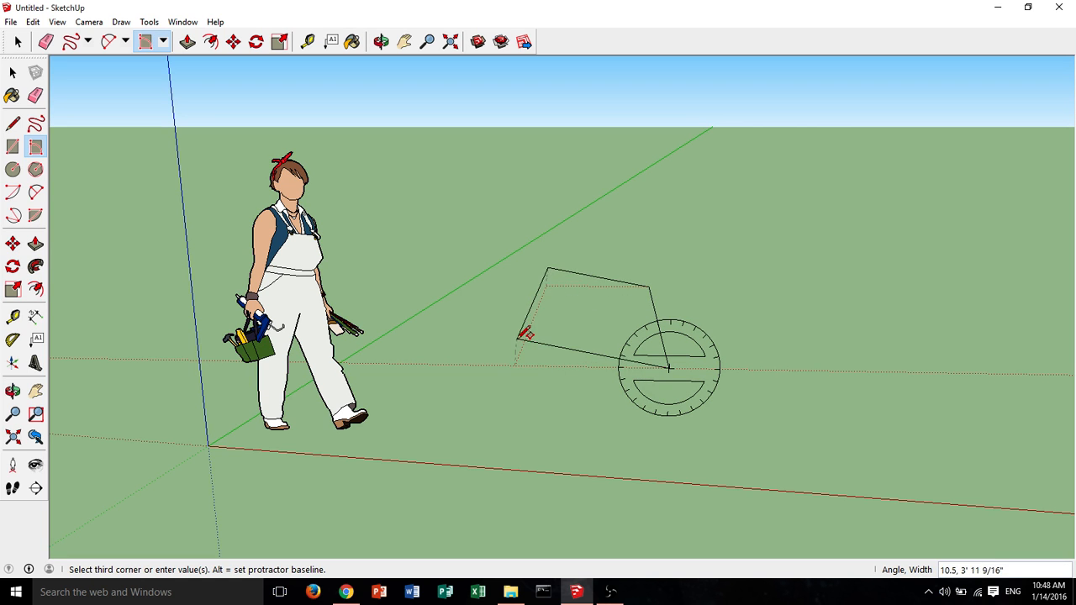
pyautogui.click(515, 364)
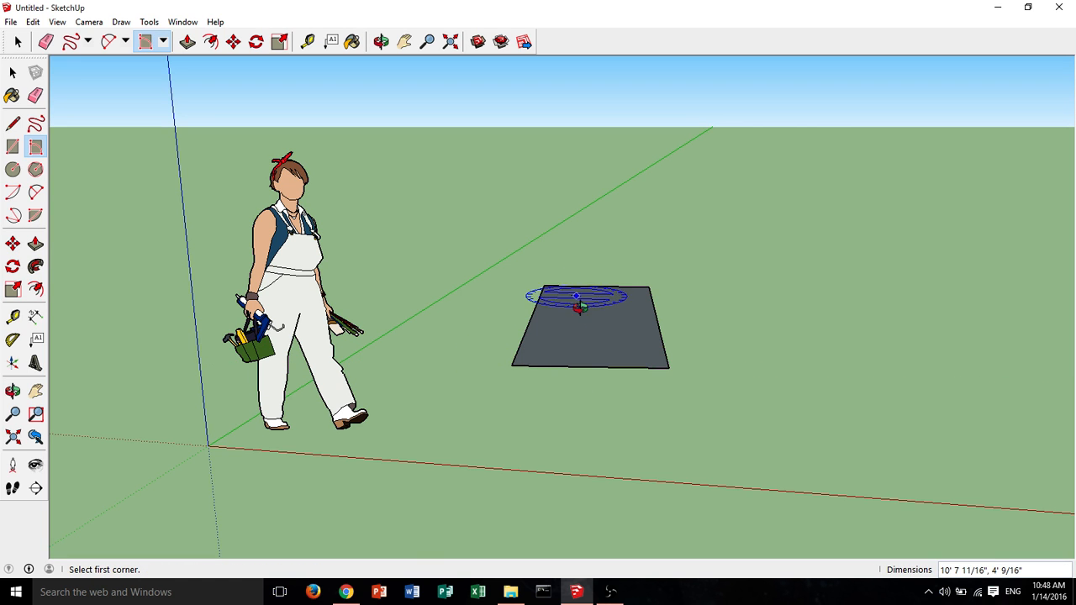
pyautogui.moveTo(577, 296); pyautogui.dragTo(582, 410, button='middle')
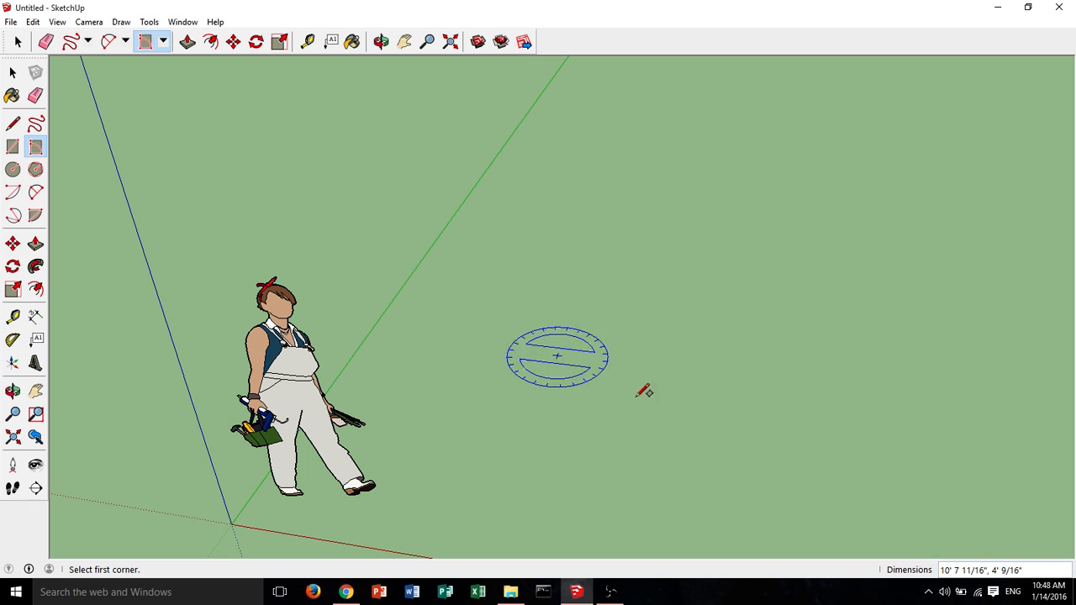
# Draw another Rotated Rectangle from three corners, about 5' 3" by 4' 4", beside the figure, then undo it.
pyautogui.click(579, 387)
pyautogui.click(608, 287)
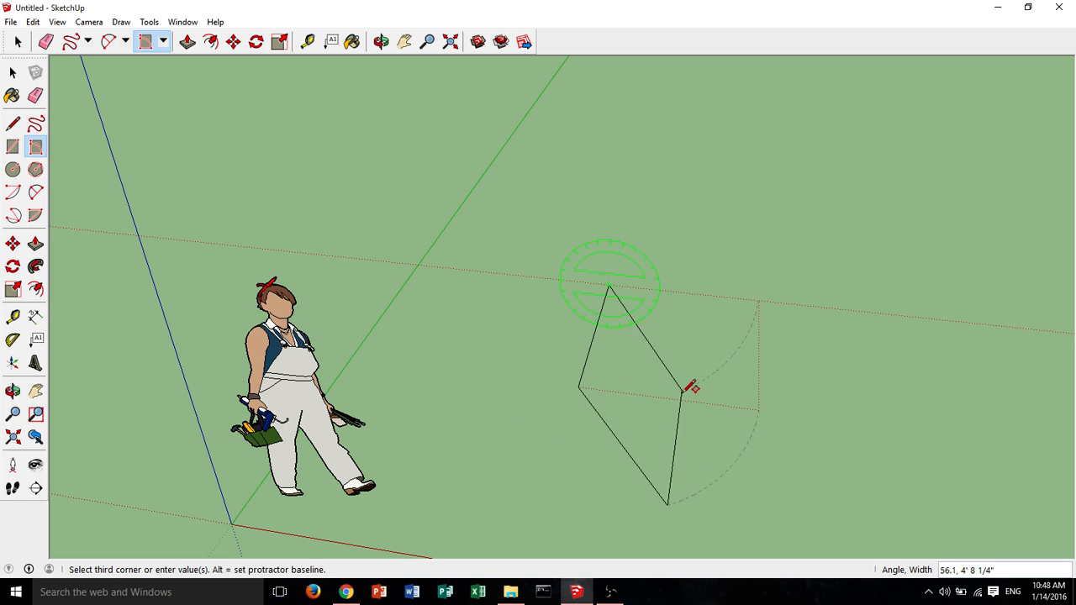
pyautogui.click(749, 298)
pyautogui.moveTo(750, 296); pyautogui.dragTo(790, 350, button='middle')
pyautogui.hotkey('ctrl', 'z')
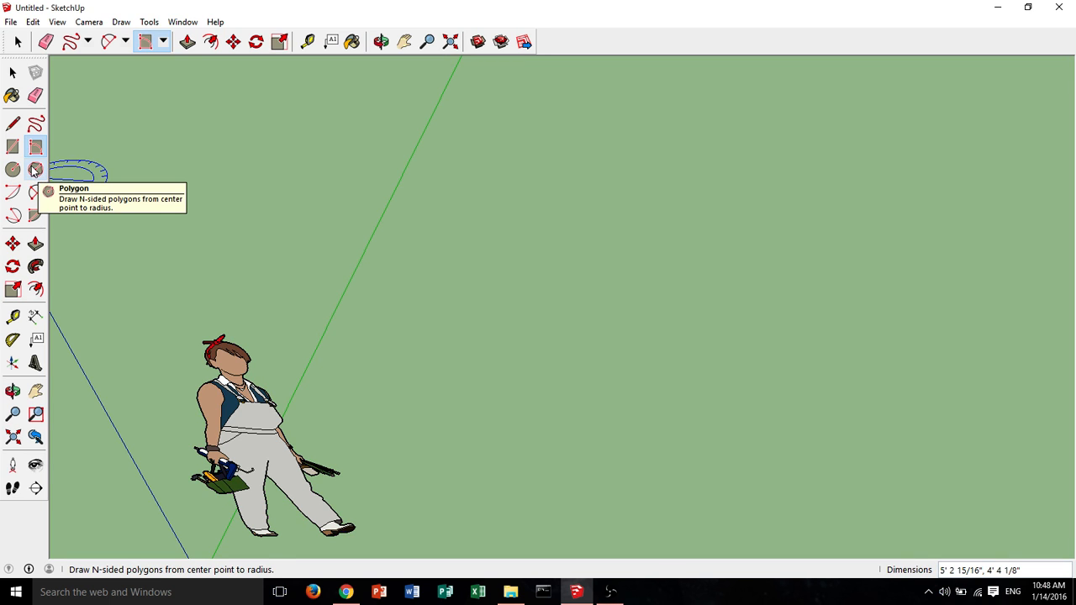
# Draw a six-sided polygon from its center on the ground beside the figure, then undo it.
pyautogui.click(164, 42)
pyautogui.click(163, 42)
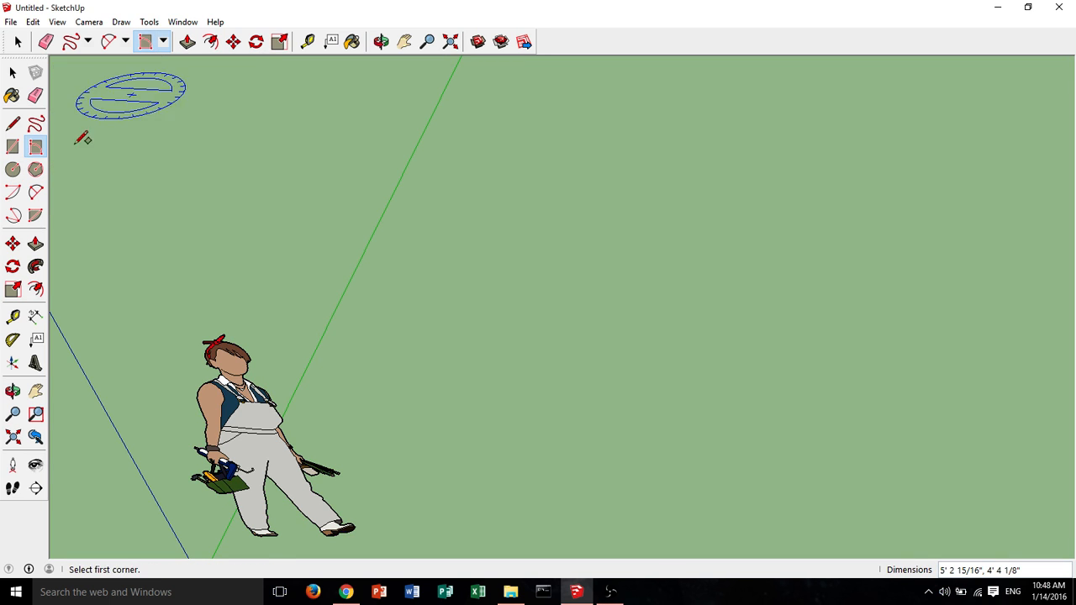
pyautogui.click(35, 169)
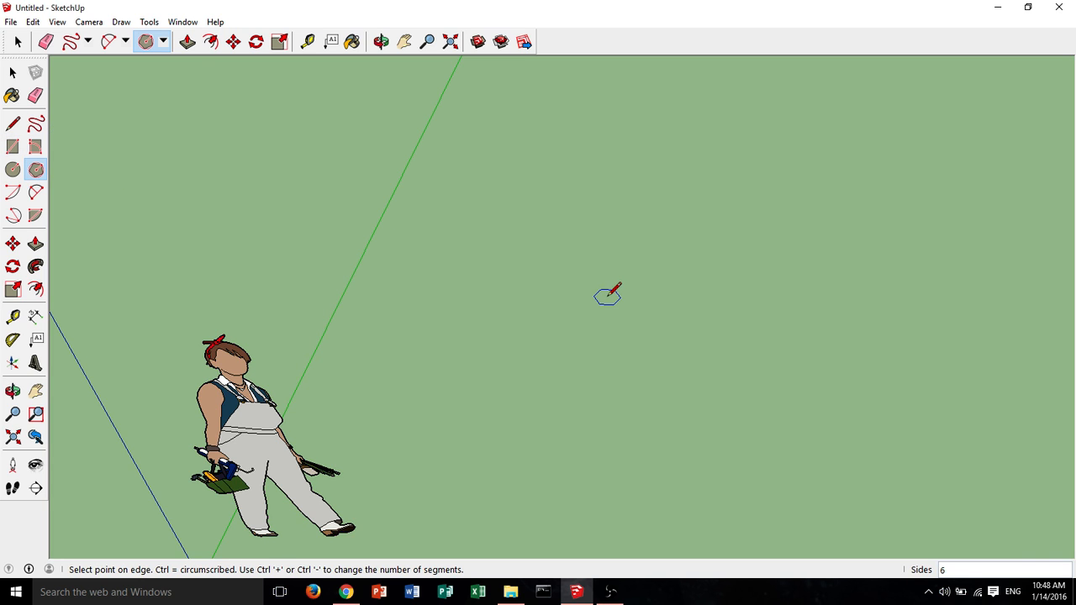
pyautogui.click(608, 296)
pyautogui.click(795, 433)
pyautogui.moveTo(799, 425)
pyautogui.mouseDown(button='middle')
pyautogui.moveTo(581, 348)
pyautogui.moveTo(645, 326)
pyautogui.mouseUp(button='middle')
pyautogui.hotkey('ctrl', 'z')
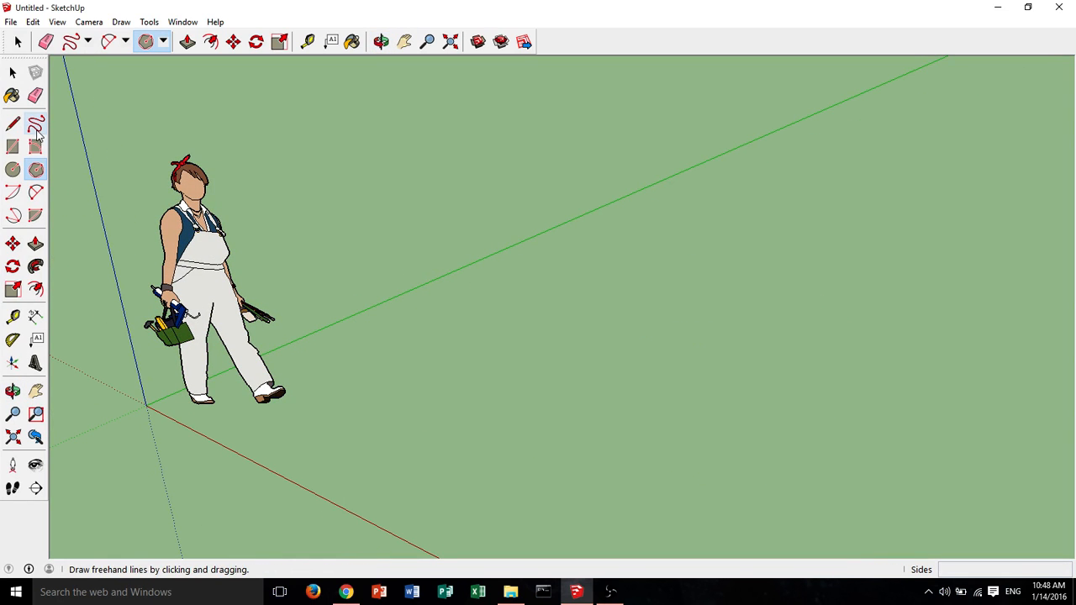
# Try a 2 Point Arc on the ground with a bulge of about 5' 8", then cancel it.
pyautogui.click(35, 192)
pyautogui.click(513, 331)
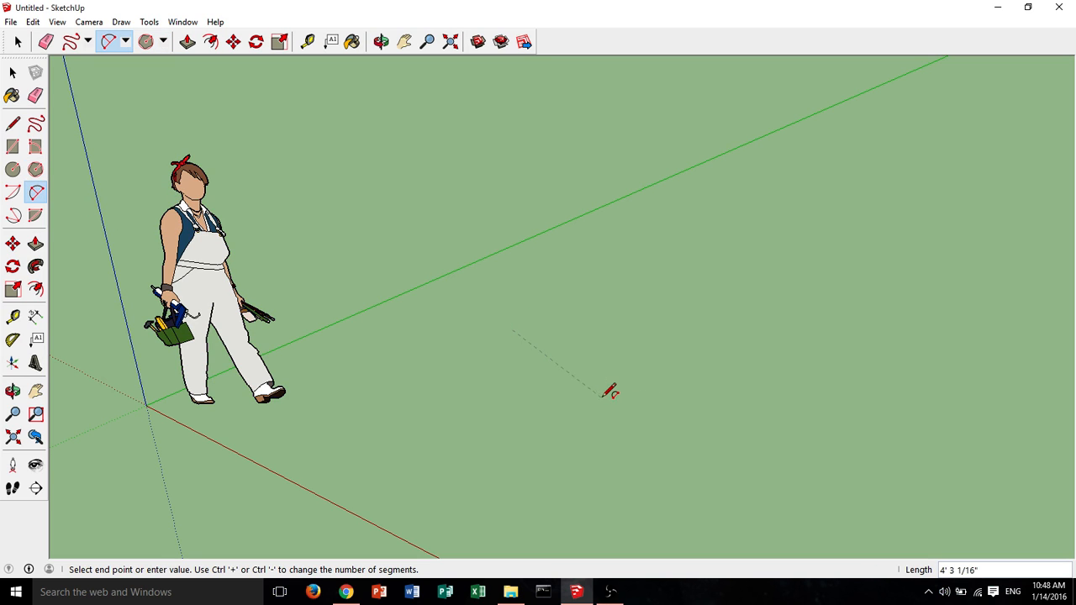
pyautogui.click(637, 367)
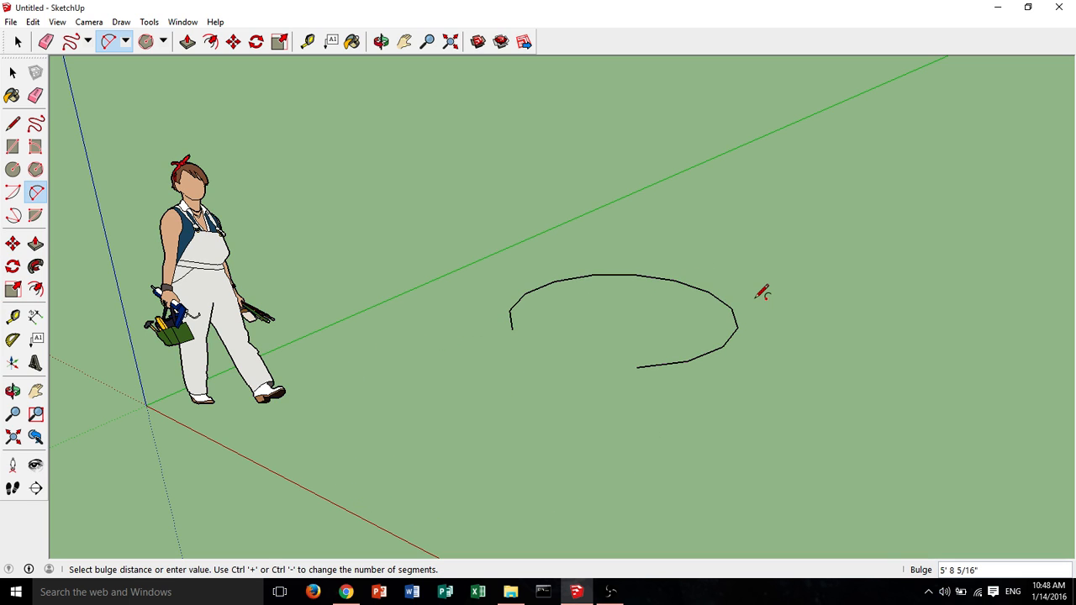
pyautogui.press('Escape')
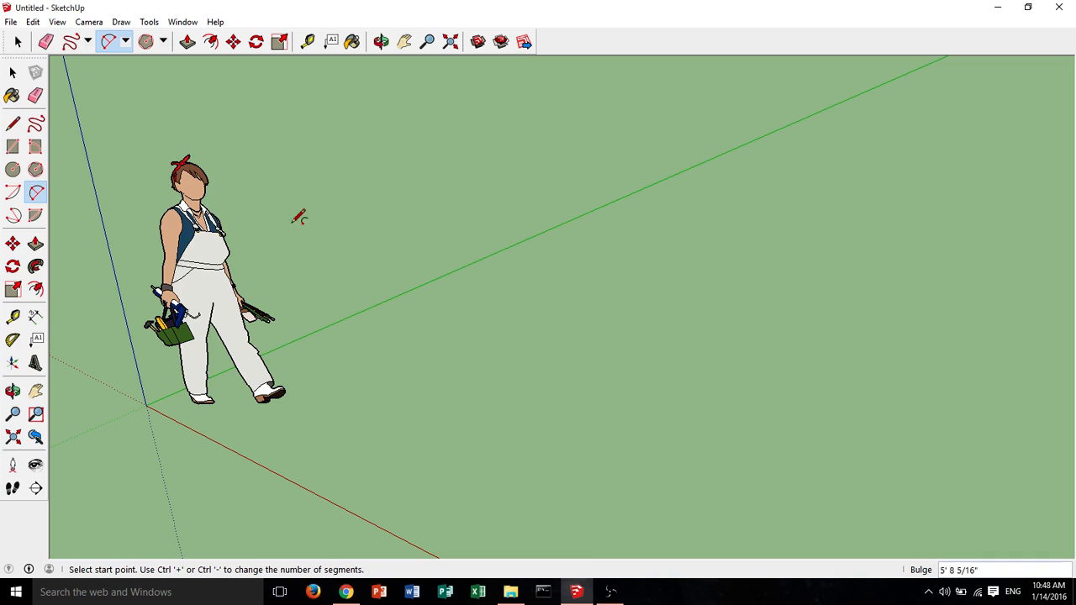
# Draw an arc on the ground from a center point and two arc points, then undo it.
pyautogui.click(13, 191)
pyautogui.click(728, 427)
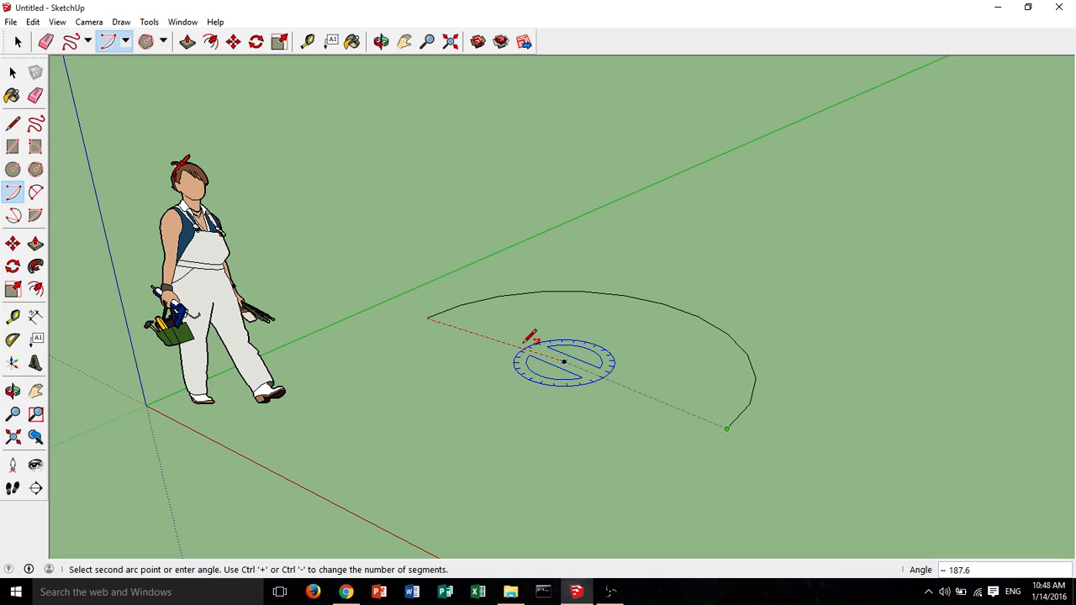
pyautogui.click(525, 311)
pyautogui.moveTo(579, 350)
pyautogui.mouseDown(button='middle')
pyautogui.moveTo(629, 449)
pyautogui.moveTo(608, 441)
pyautogui.mouseUp(button='middle')
pyautogui.hotkey('ctrl', 'z')
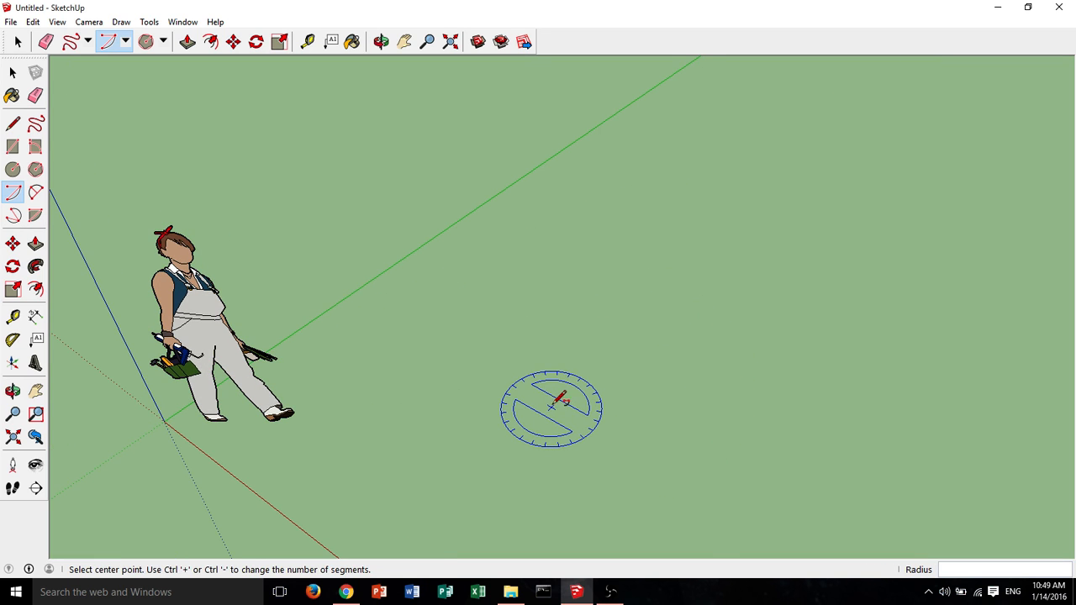
# Draw a 90° arc on the ground from a center point and two arc points, then undo it.
pyautogui.click(550, 408)
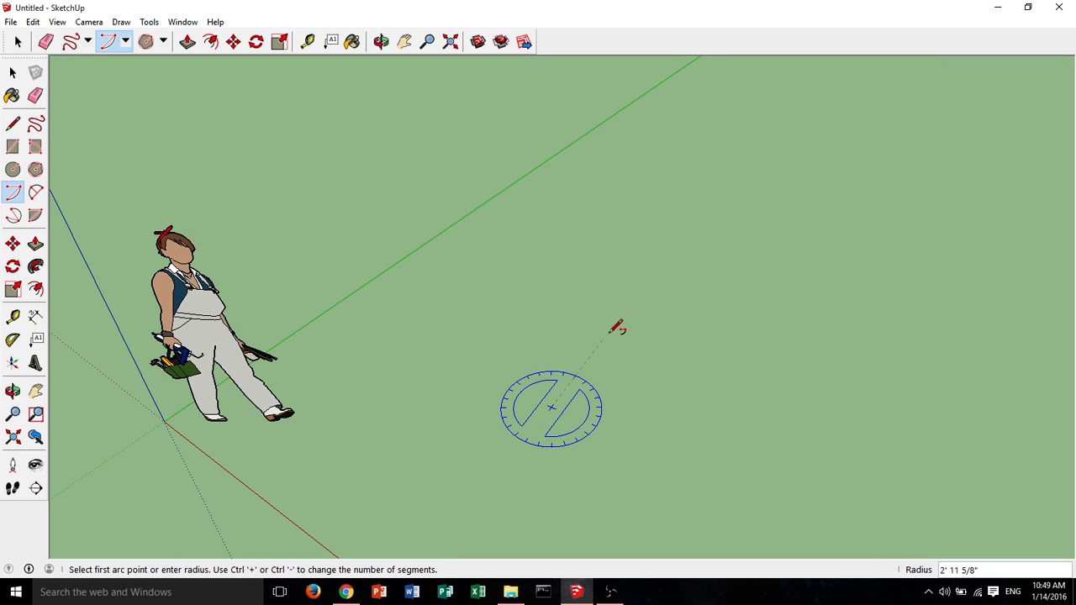
pyautogui.click(655, 310)
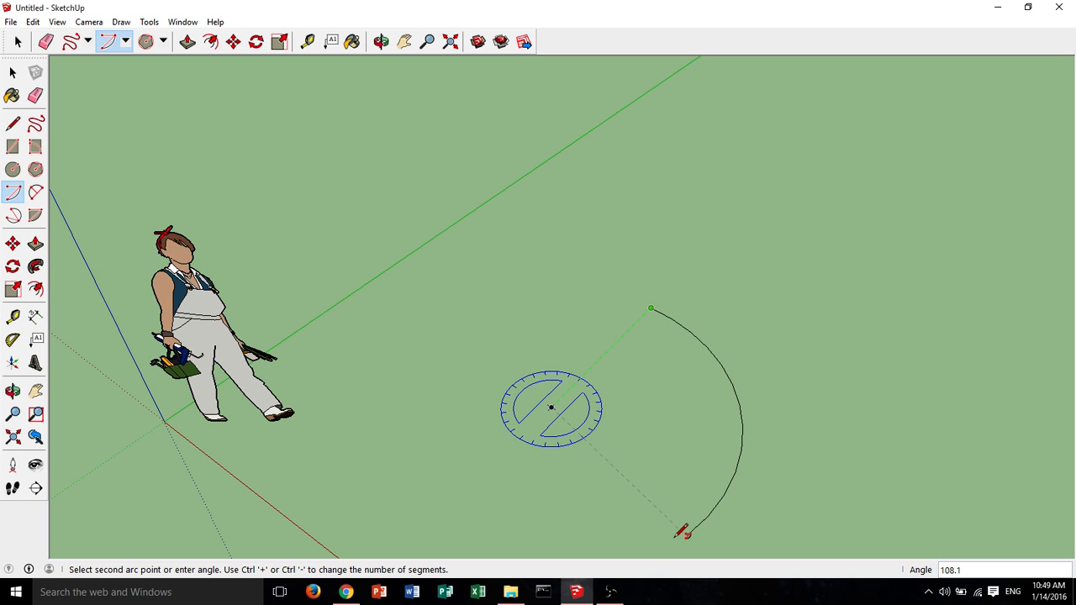
pyautogui.click(709, 479)
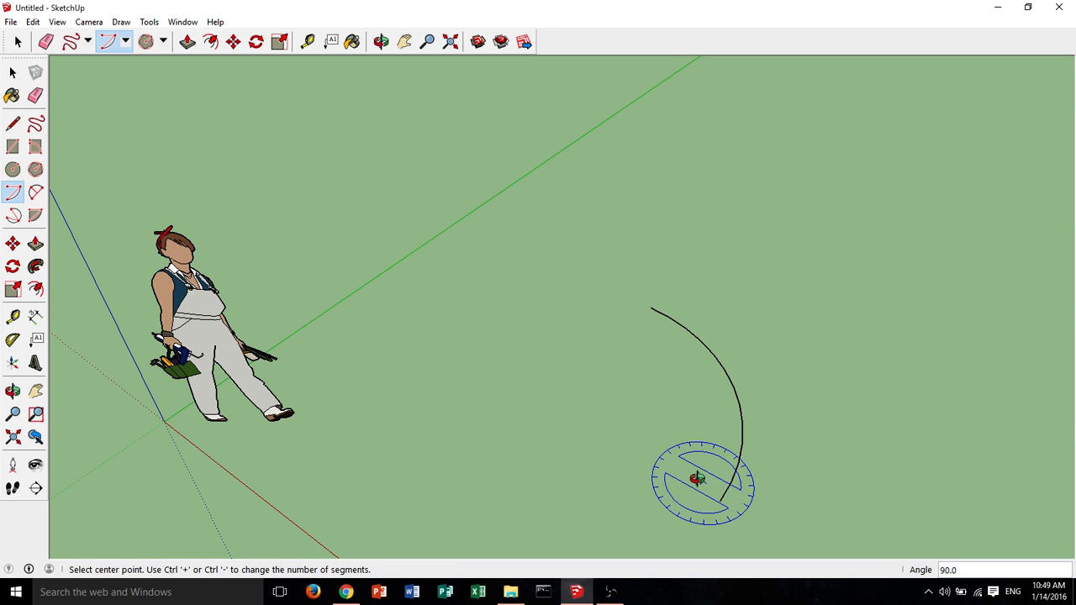
pyautogui.moveTo(691, 480); pyautogui.dragTo(706, 369, button='middle')
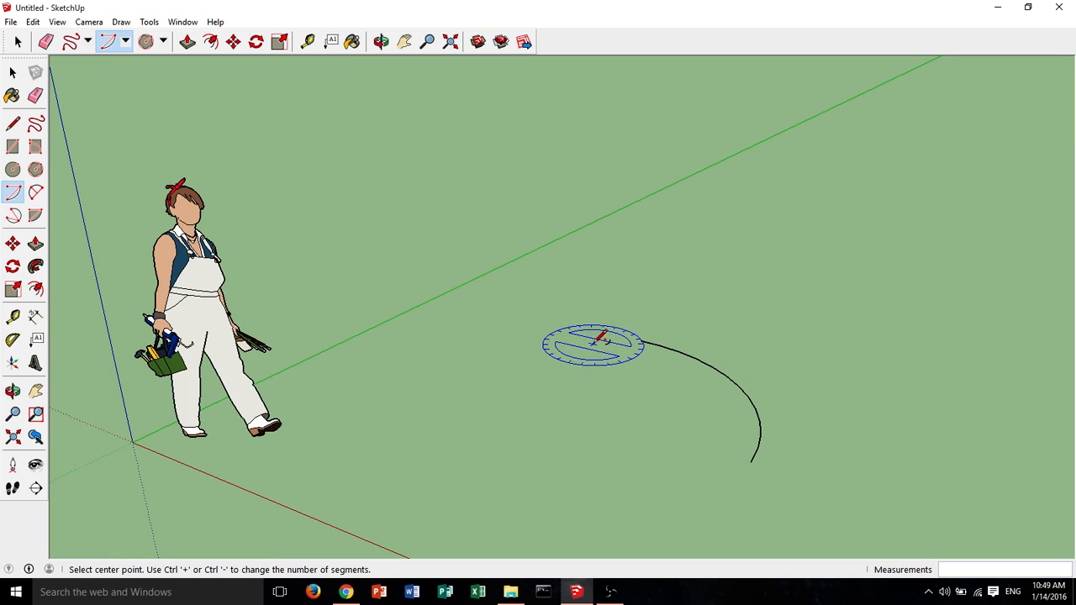
pyautogui.moveTo(593, 347); pyautogui.dragTo(723, 429, button='middle')
pyautogui.hotkey('ctrl', 'z')
pyautogui.moveTo(627, 386); pyautogui.dragTo(691, 432, button='middle')
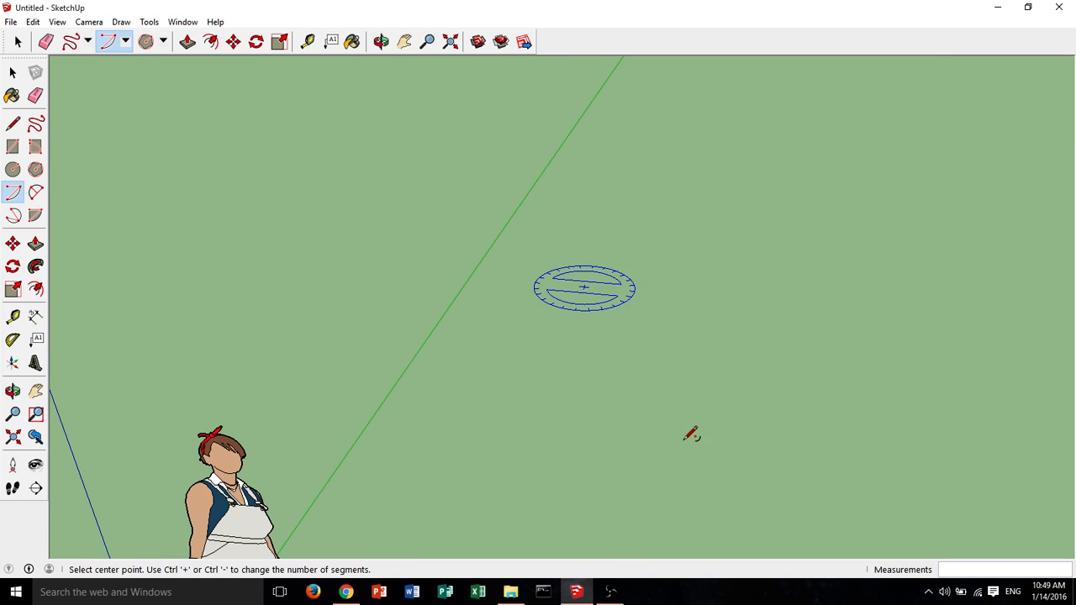
# Draw a nearly closed 3 Point Arc on the ground beside the figure, then undo it.
pyautogui.click(13, 216)
pyautogui.moveTo(59, 233); pyautogui.dragTo(582, 345, button='middle')
pyautogui.click(573, 349)
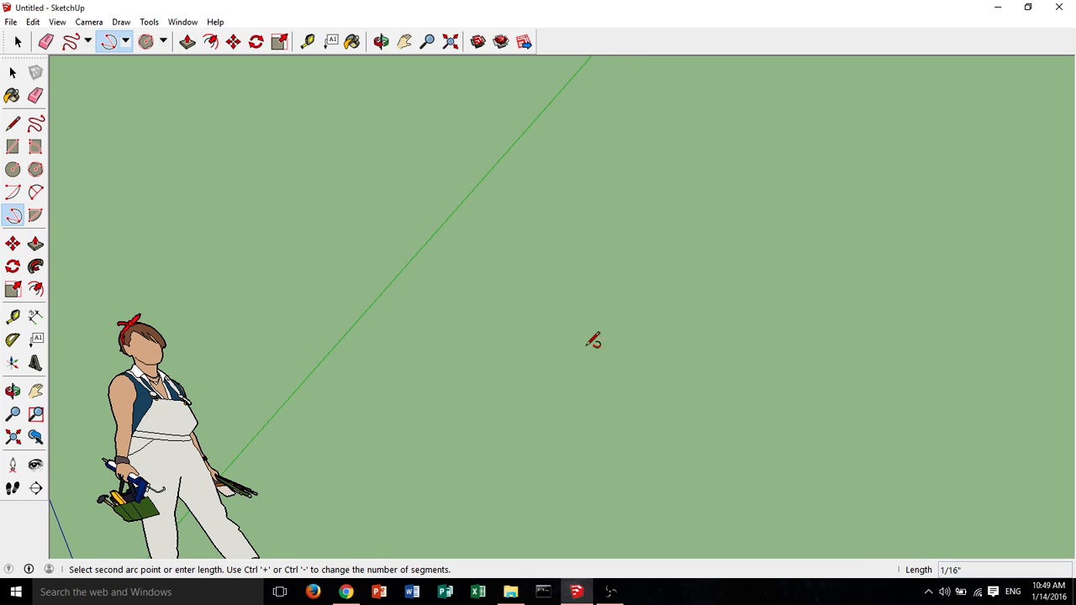
pyautogui.click(748, 368)
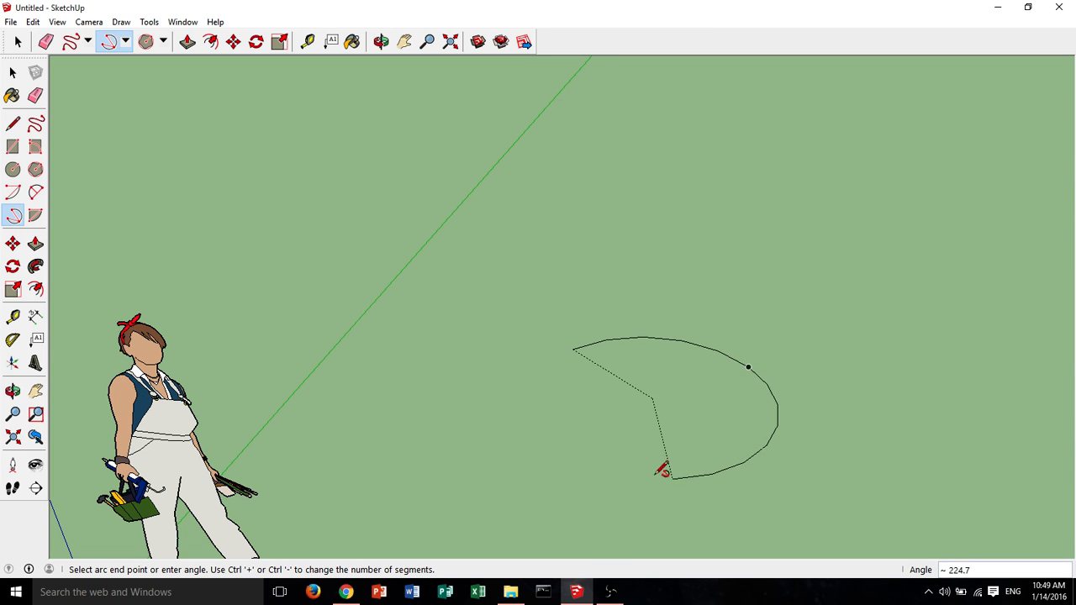
pyautogui.click(595, 363)
pyautogui.moveTo(595, 363); pyautogui.dragTo(586, 322, button='middle')
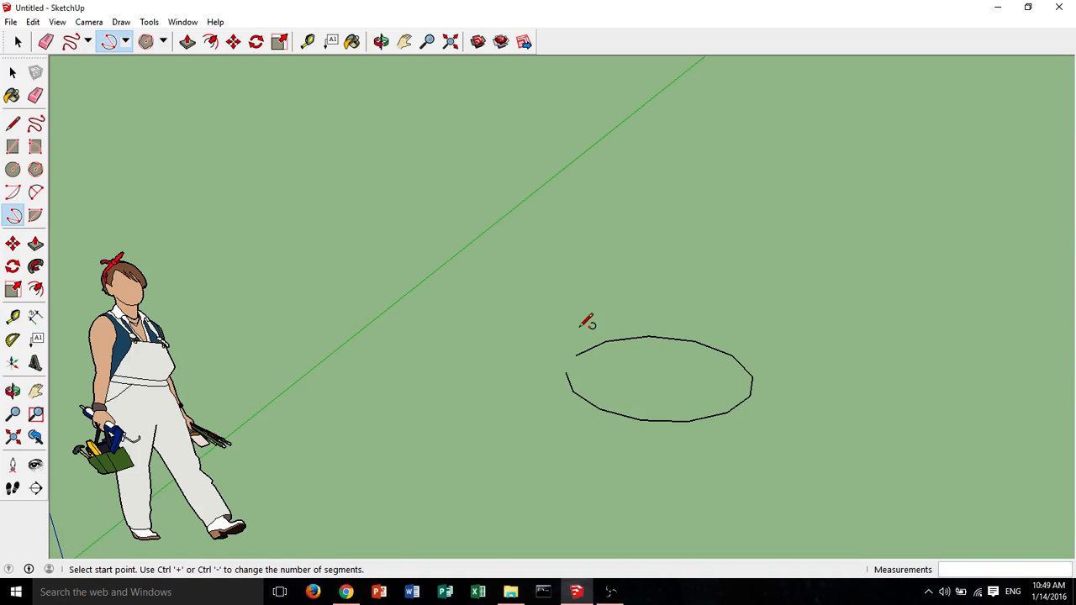
pyautogui.hotkey('ctrl', 'z')
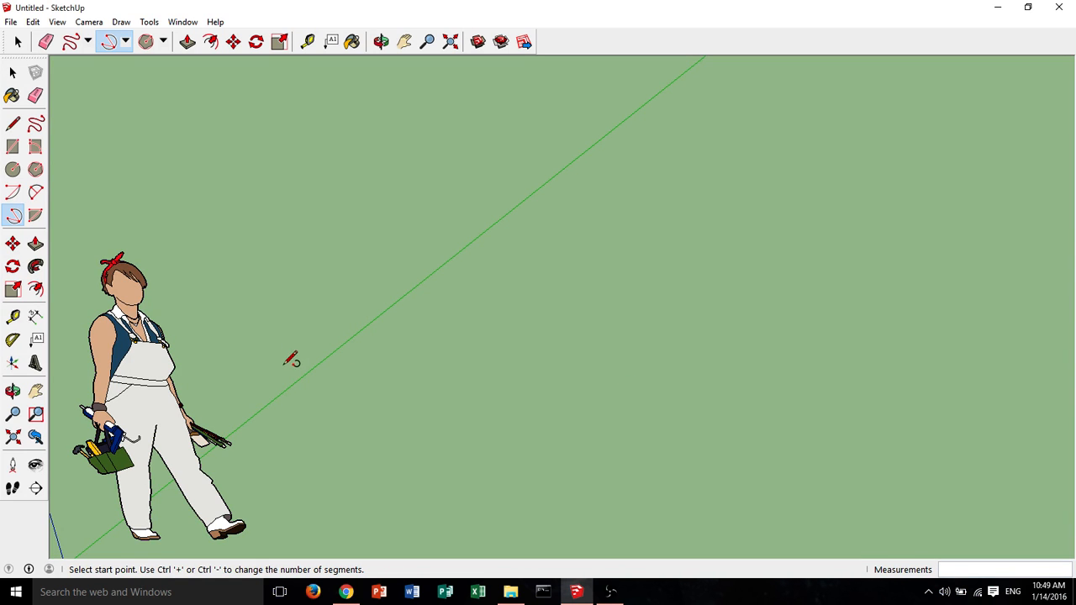
pyautogui.moveTo(290, 359); pyautogui.dragTo(337, 276, button='middle')
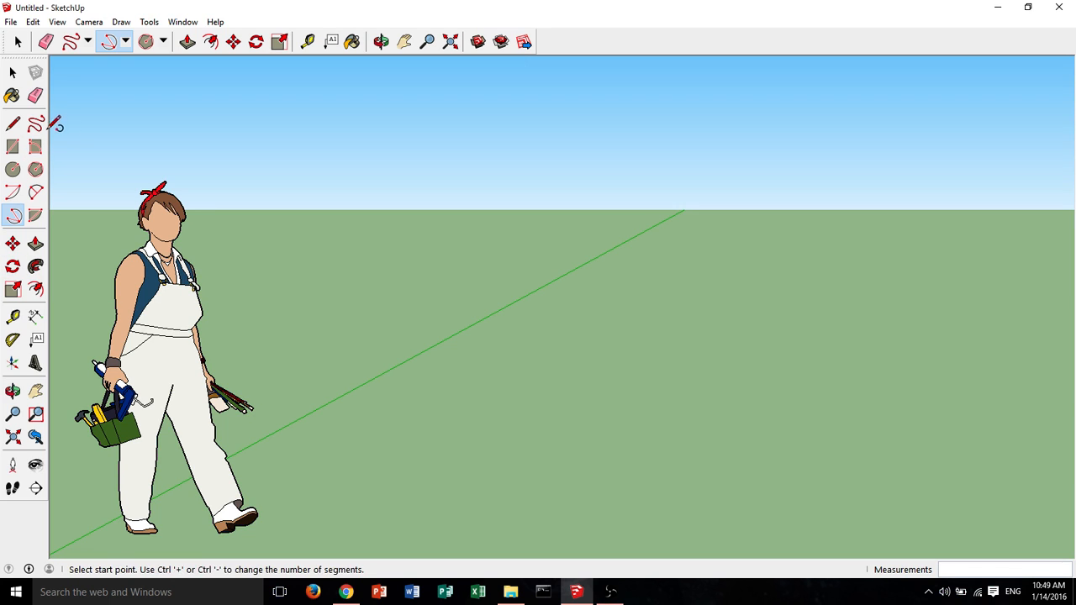
pyautogui.click(36, 268)
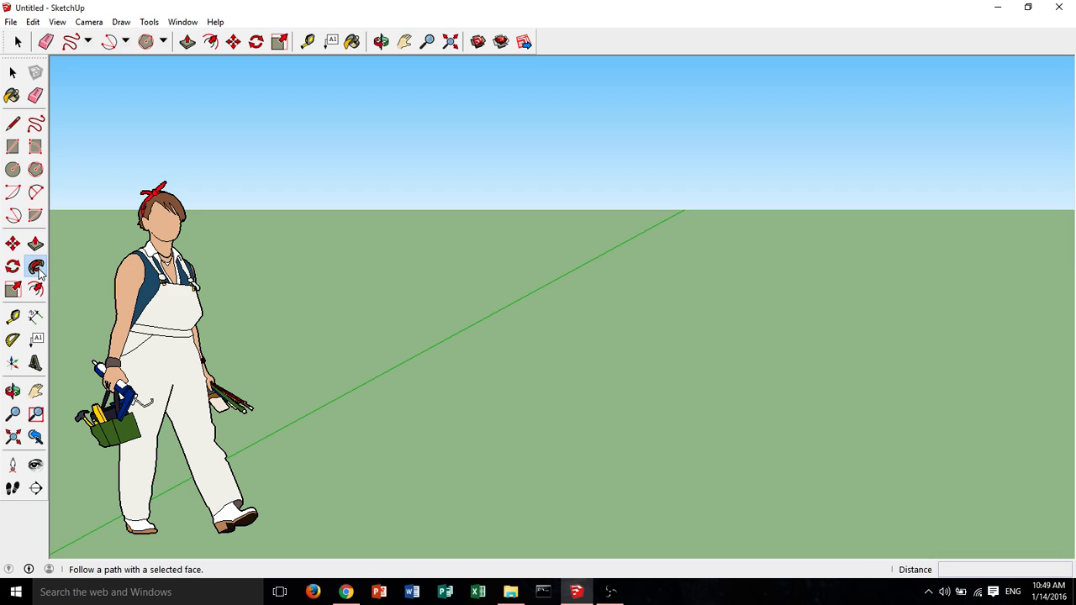
pyautogui.moveTo(570, 360); pyautogui.dragTo(473, 425, button='middle')
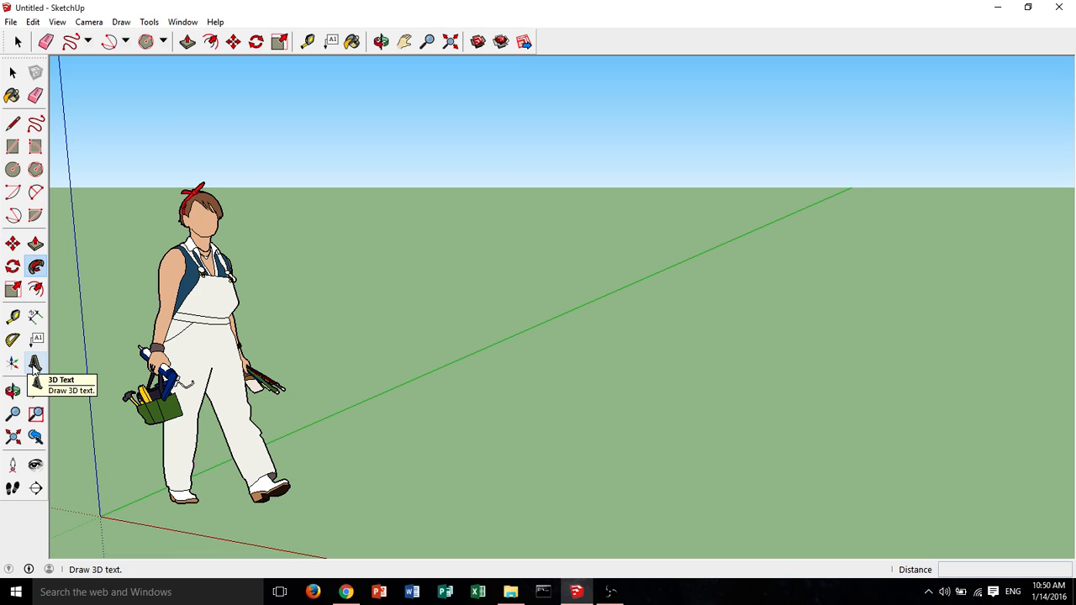
# Start a 3D text reading "SketchUp 2016" and browse the available fonts, keeping Berlin Sans FB.
pyautogui.click(33, 363)
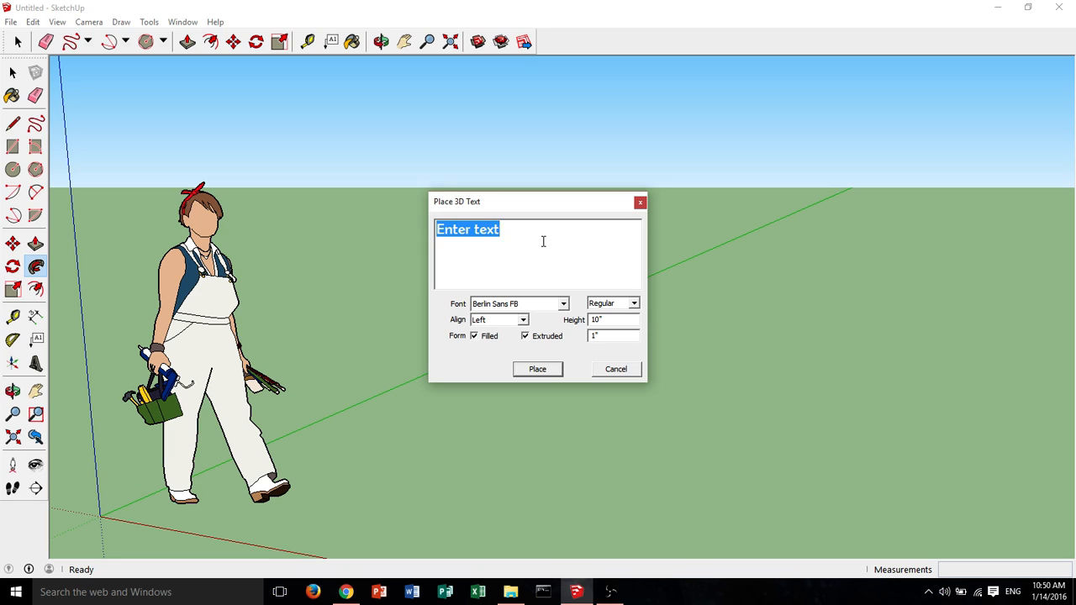
pyautogui.press('BackSpace')
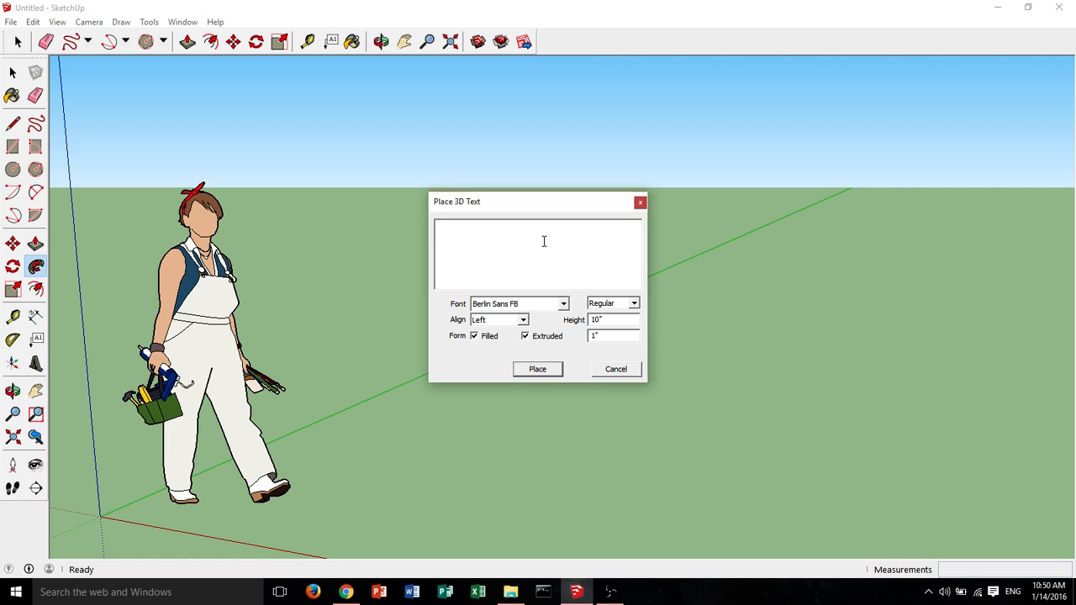
pyautogui.write('Sketchu')
pyautogui.click(562, 305)
pyautogui.scroll(-4, 547, 378)
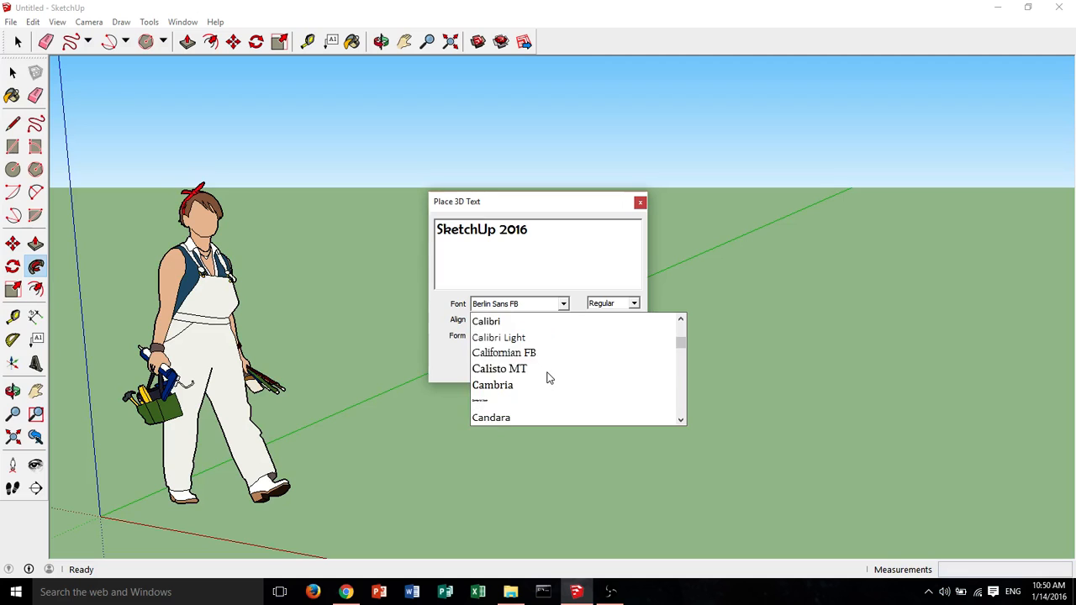
pyautogui.click(560, 252)
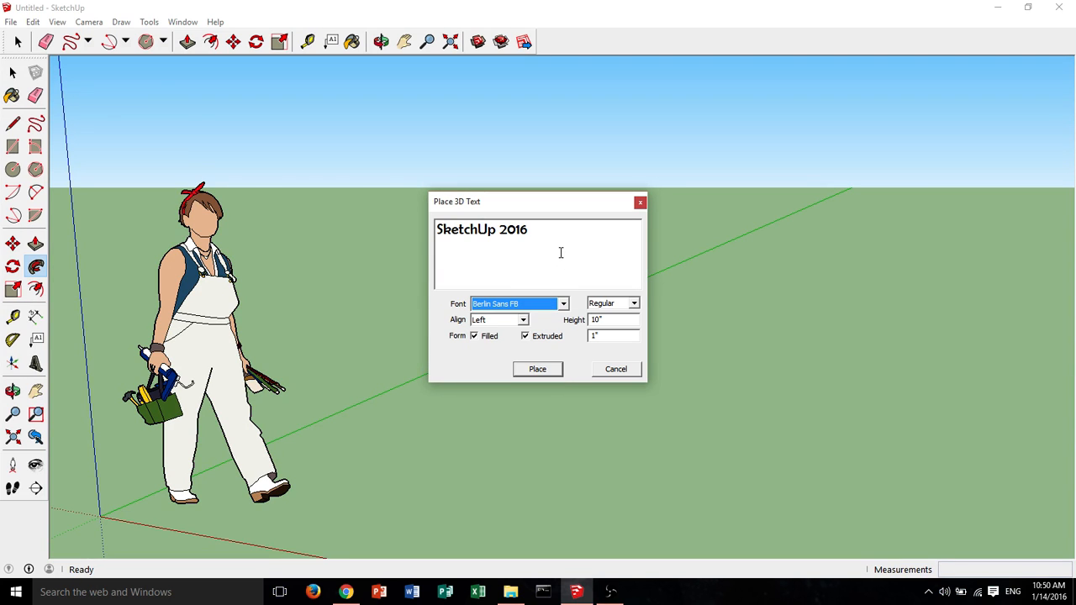
# Try the Bold style, return the 3D text to Regular, and place it beside the figure.
pyautogui.click(598, 319)
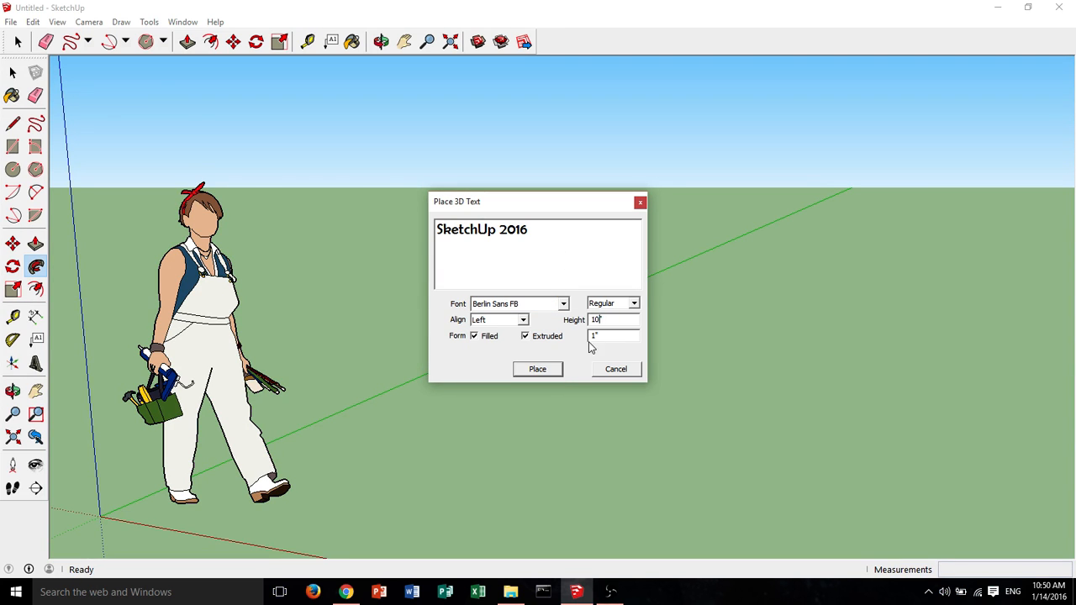
pyautogui.click(633, 303)
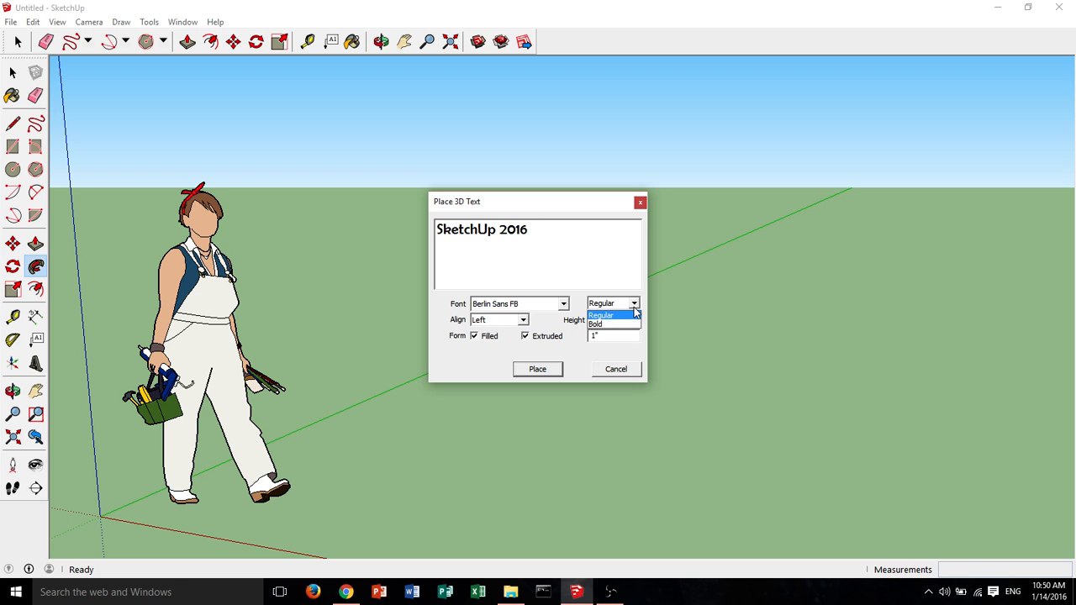
pyautogui.click(629, 323)
pyautogui.click(634, 303)
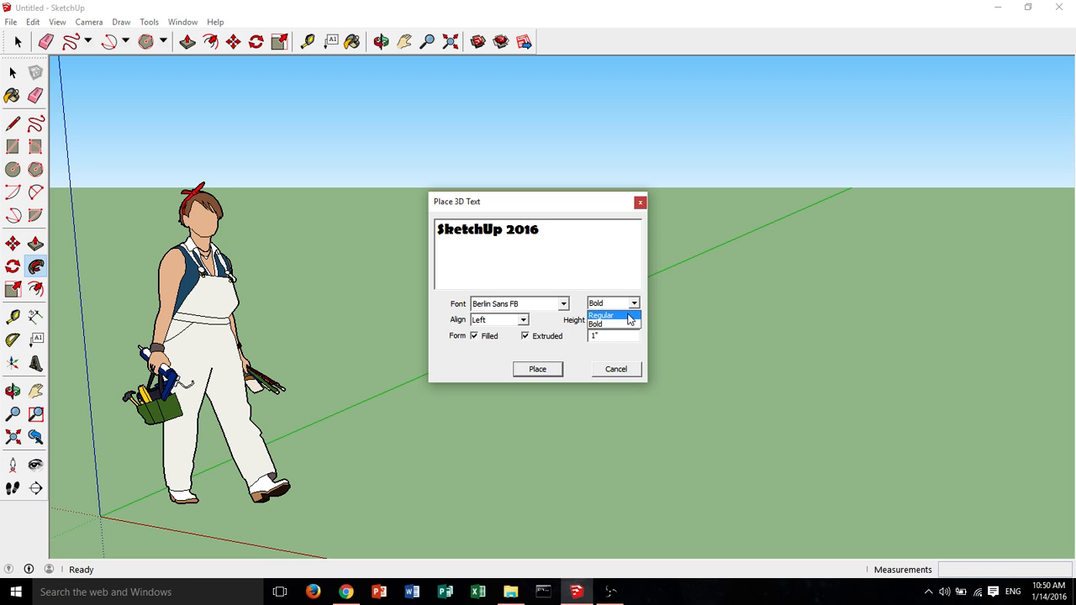
pyautogui.click(630, 316)
pyautogui.click(535, 369)
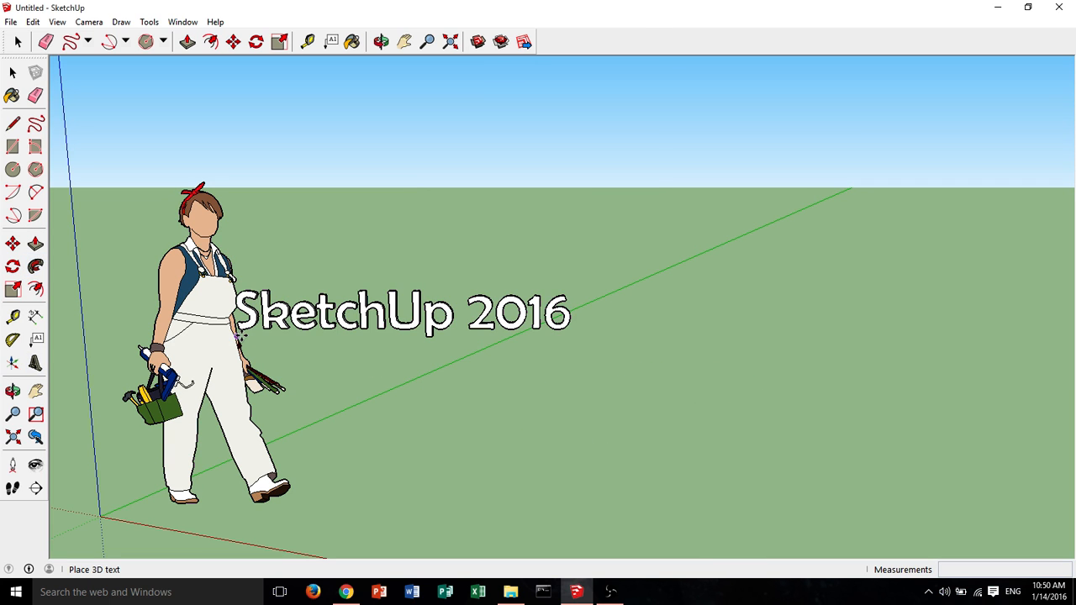
pyautogui.click(238, 334)
# Move the 3D text farther away from the figure, then undo both the move and the text placement.
pyautogui.press('o')
pyautogui.moveTo(471, 233); pyautogui.dragTo(567, 278)
pyautogui.moveTo(566, 278); pyautogui.dragTo(444, 294, button='middle')
pyautogui.moveTo(443, 234)
pyautogui.mouseDown()
pyautogui.moveTo(689, 240)
pyautogui.moveTo(581, 231)
pyautogui.moveTo(609, 233)
pyautogui.mouseUp()
pyautogui.moveTo(609, 224); pyautogui.dragTo(723, 270, button='middle')
pyautogui.scroll(-3, 620, 390)
pyautogui.scroll(3, 644, 294)
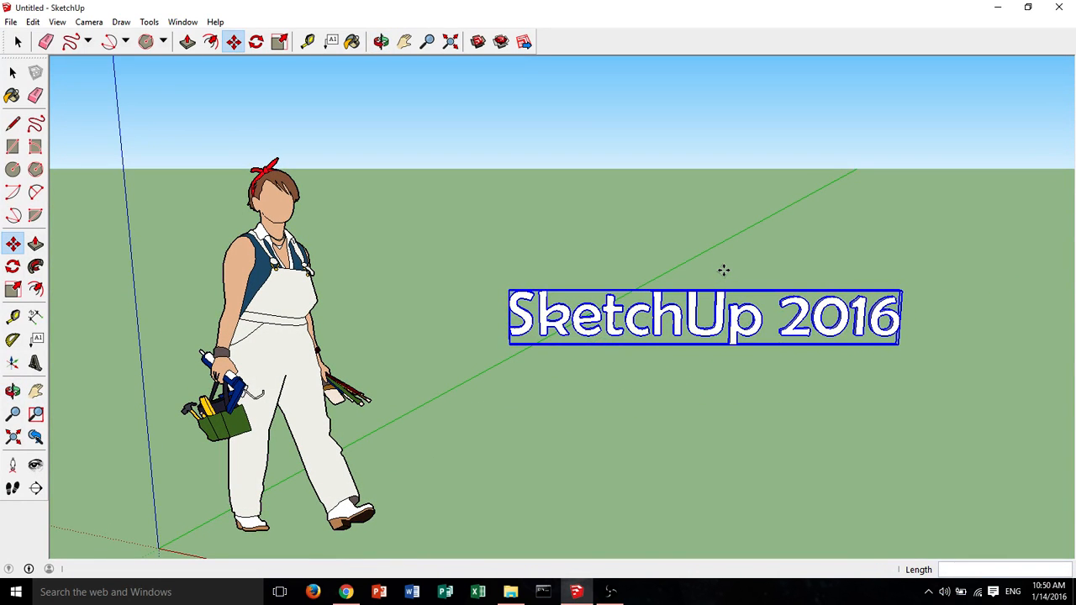
pyautogui.hotkey('ctrl', 'z')
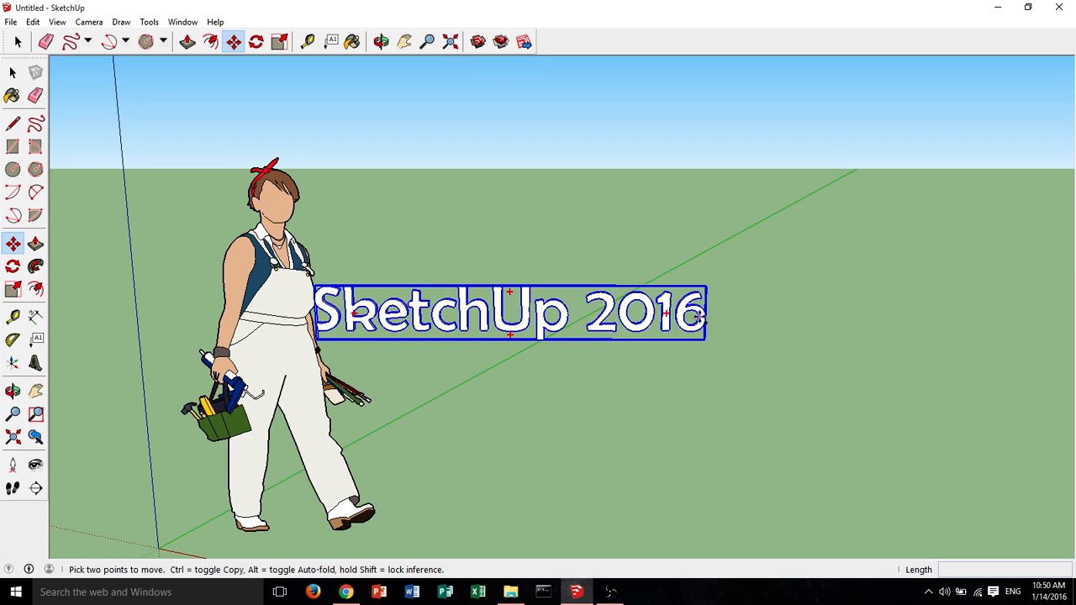
pyautogui.hotkey('ctrl', 'z')
pyautogui.moveTo(641, 431); pyautogui.dragTo(597, 364, button='middle')
pyautogui.click(36, 266)
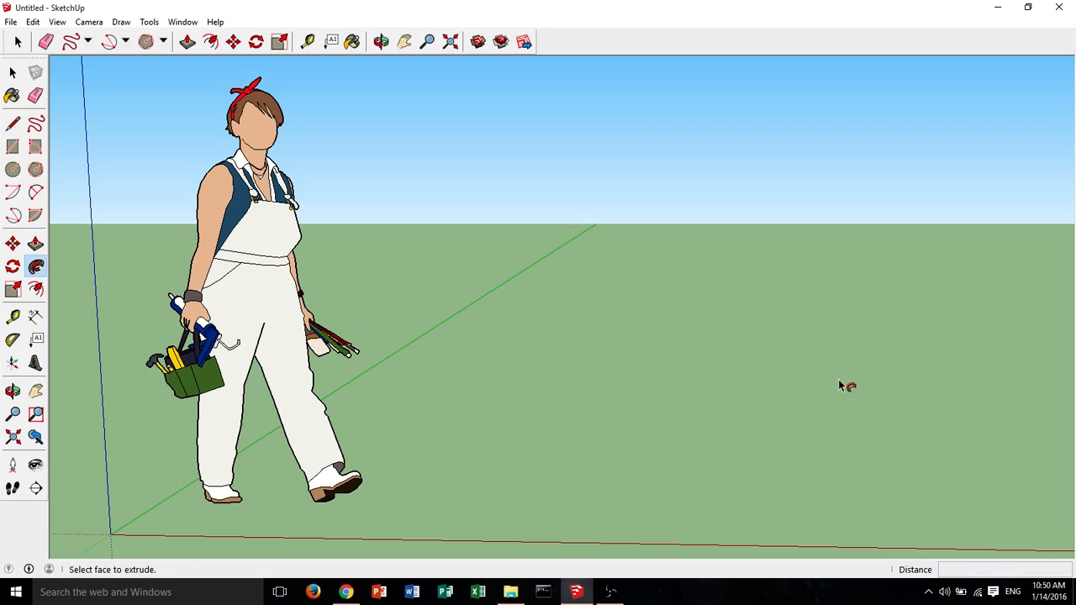
pyautogui.moveTo(841, 384); pyautogui.dragTo(758, 325, button='middle')
# Erase the standing figure near the origin.
pyautogui.scroll(-3, 760, 480)
pyautogui.click(47, 41)
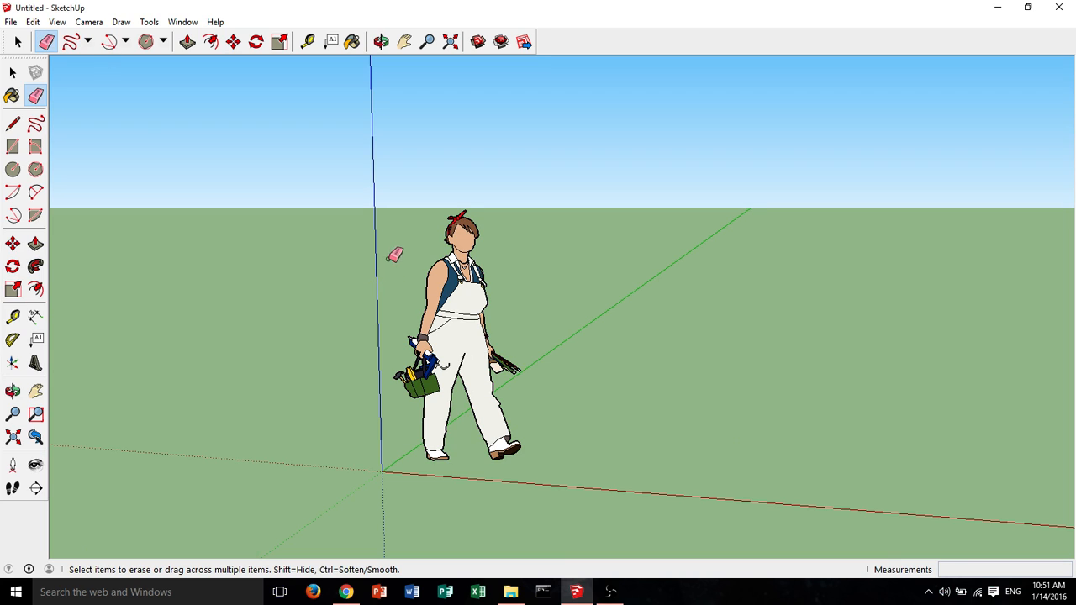
pyautogui.moveTo(420, 255); pyautogui.dragTo(569, 298)
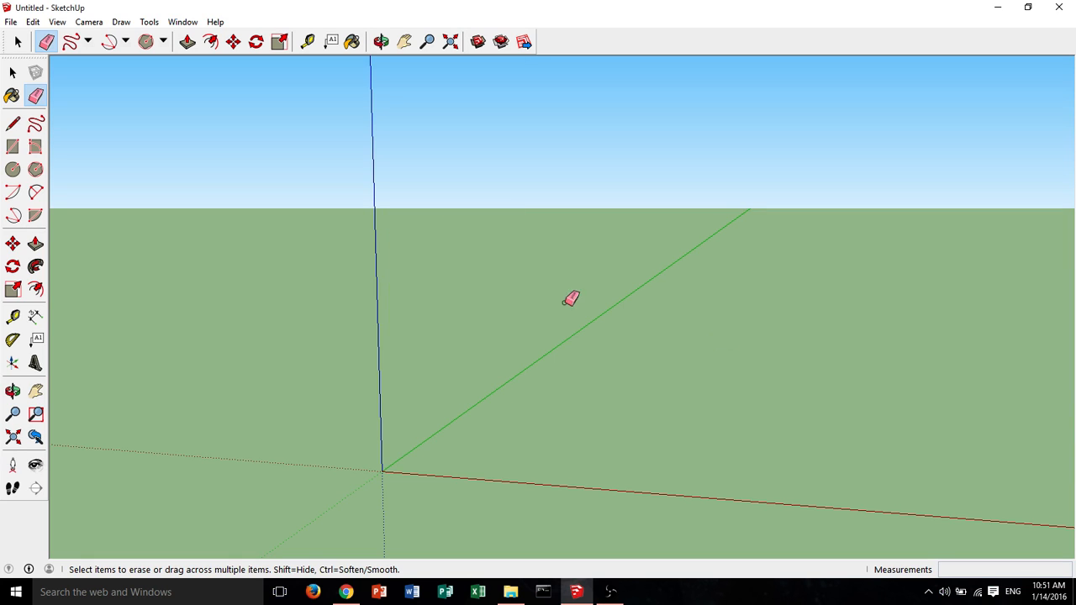
# Draw a vertical line 2' long along the blue axis direction from a point on the ground near the origin.
pyautogui.click(5, 125)
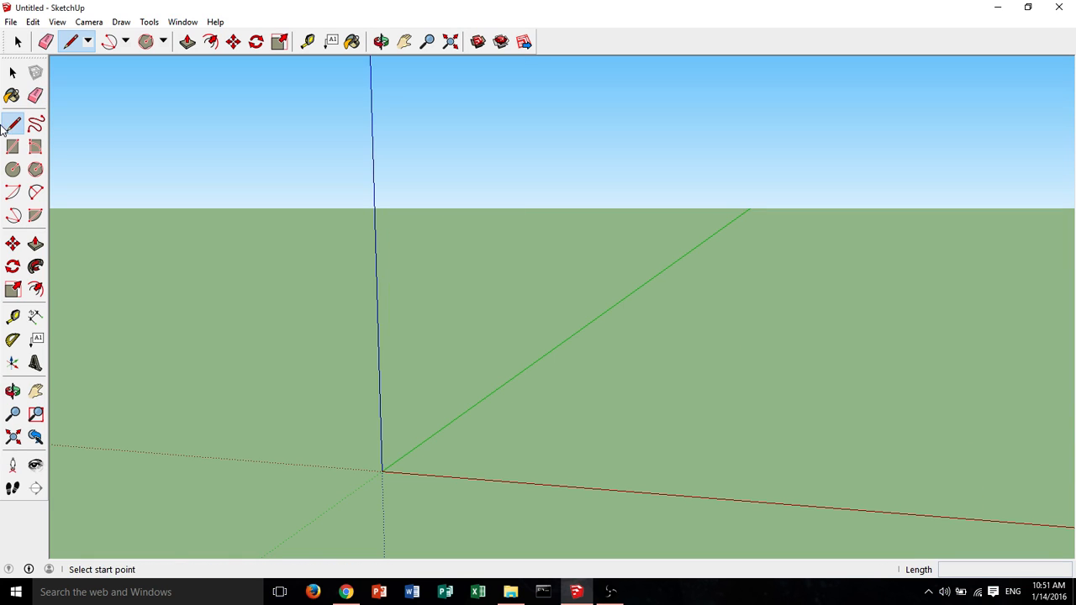
pyautogui.click(521, 446)
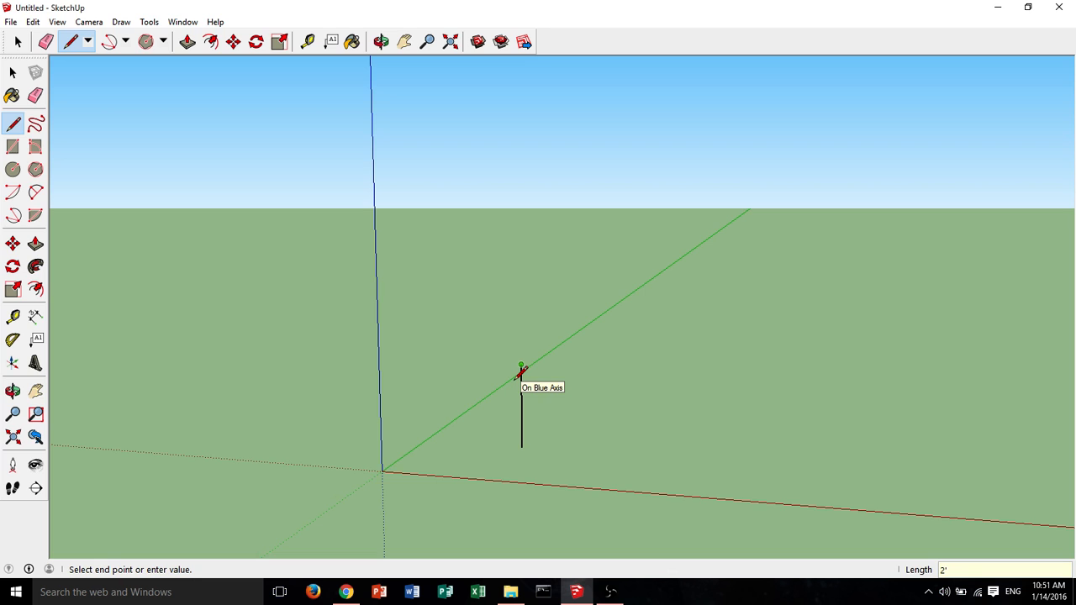
pyautogui.click(521, 372)
pyautogui.moveTo(538, 338); pyautogui.dragTo(507, 428, button='middle')
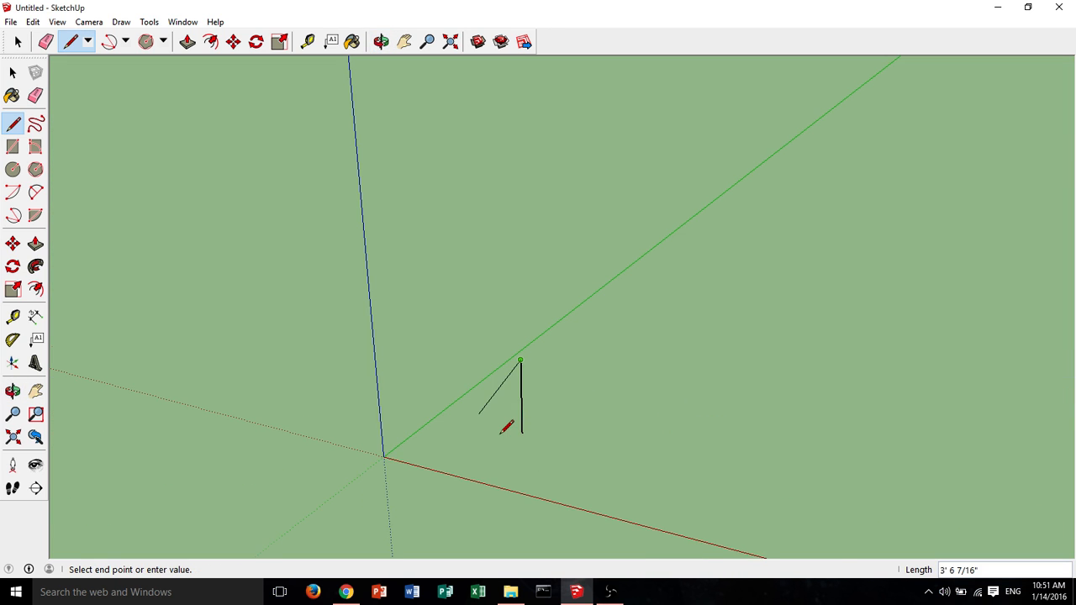
pyautogui.press('Escape')
pyautogui.scroll(3, 514, 425)
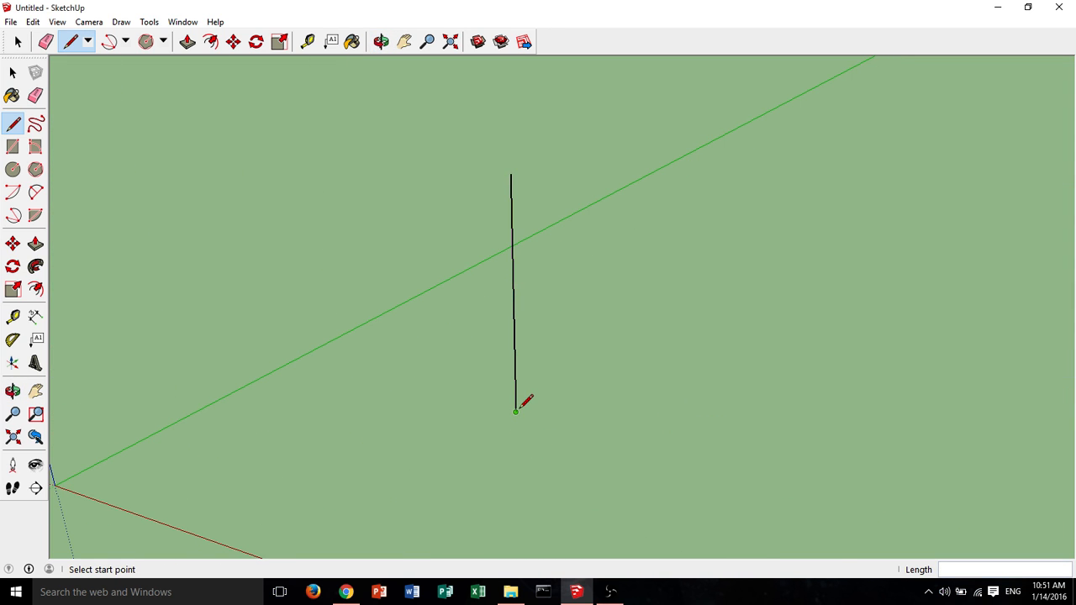
# Draw a closed 1' by 1' square of lines along the red and green directions, starting from the vertical line's lower end.
pyautogui.click(515, 412)
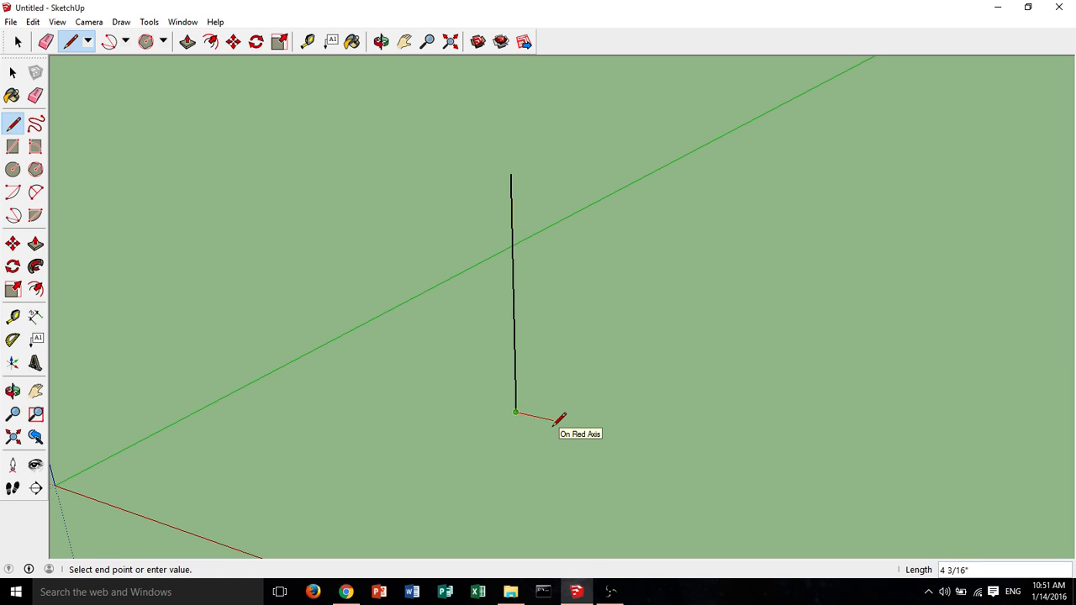
pyautogui.write("1'")
pyautogui.press('Return')
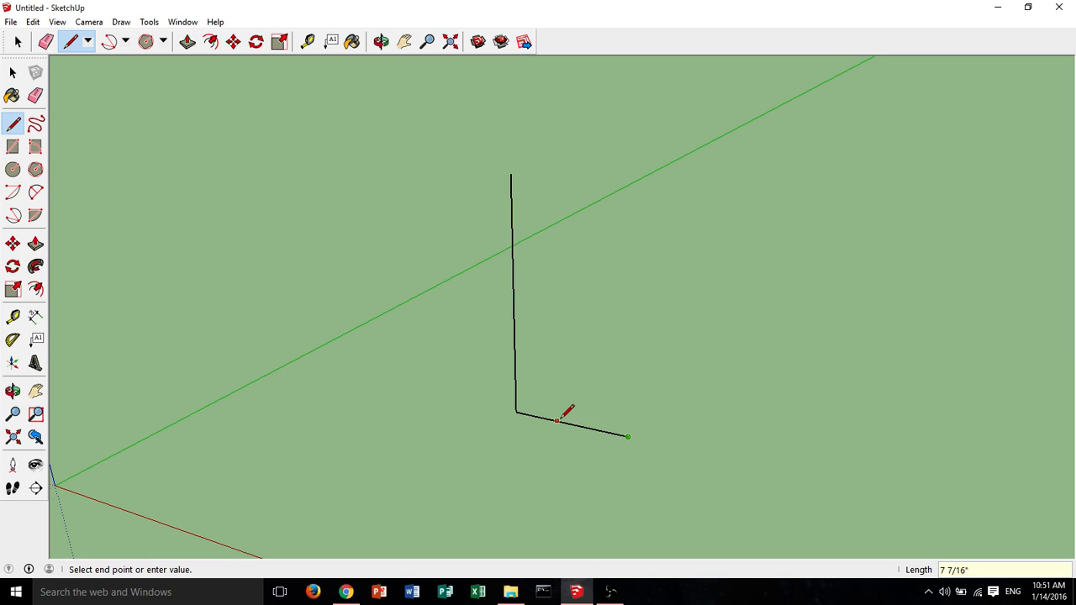
pyautogui.moveTo(567, 411)
pyautogui.mouseDown(button='middle')
pyautogui.moveTo(463, 462)
pyautogui.moveTo(442, 456)
pyautogui.moveTo(663, 421)
pyautogui.moveTo(622, 356)
pyautogui.moveTo(569, 415)
pyautogui.moveTo(341, 503)
pyautogui.moveTo(434, 465)
pyautogui.moveTo(675, 415)
pyautogui.moveTo(564, 493)
pyautogui.moveTo(485, 473)
pyautogui.moveTo(619, 432)
pyautogui.mouseUp(button='middle')
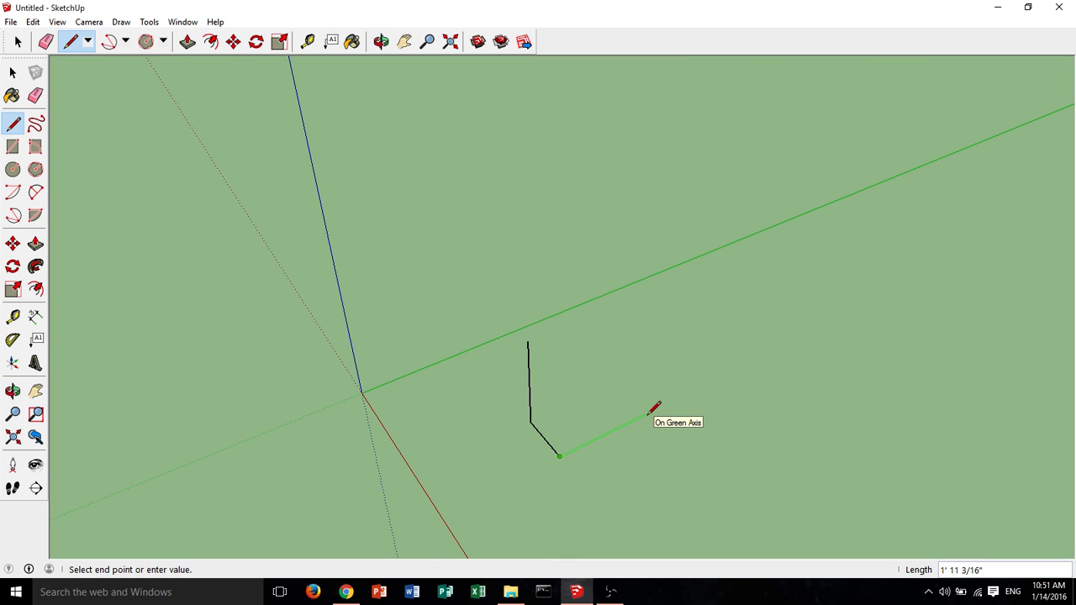
pyautogui.press('Return')
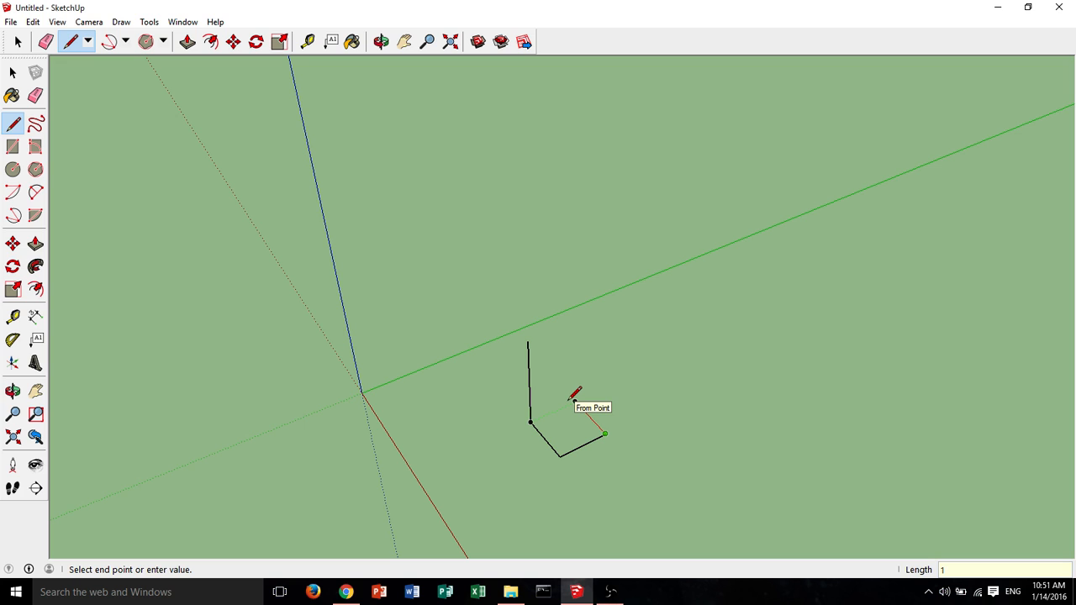
pyautogui.click(531, 421)
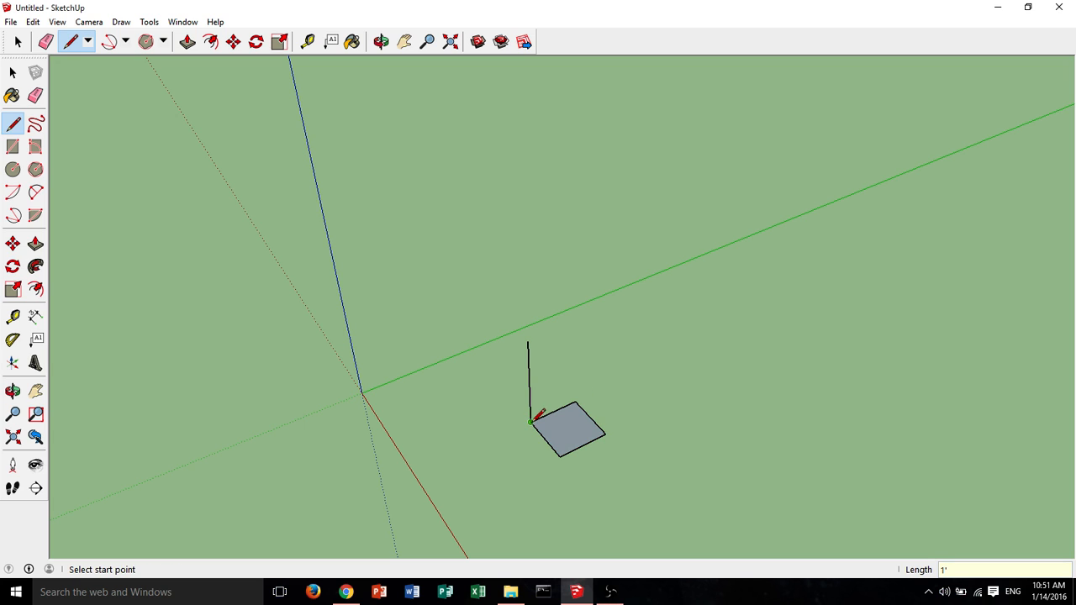
pyautogui.moveTo(531, 422)
pyautogui.mouseDown(button='middle')
pyautogui.moveTo(539, 446)
pyautogui.moveTo(496, 411)
pyautogui.moveTo(744, 290)
pyautogui.moveTo(560, 423)
pyautogui.mouseUp(button='middle')
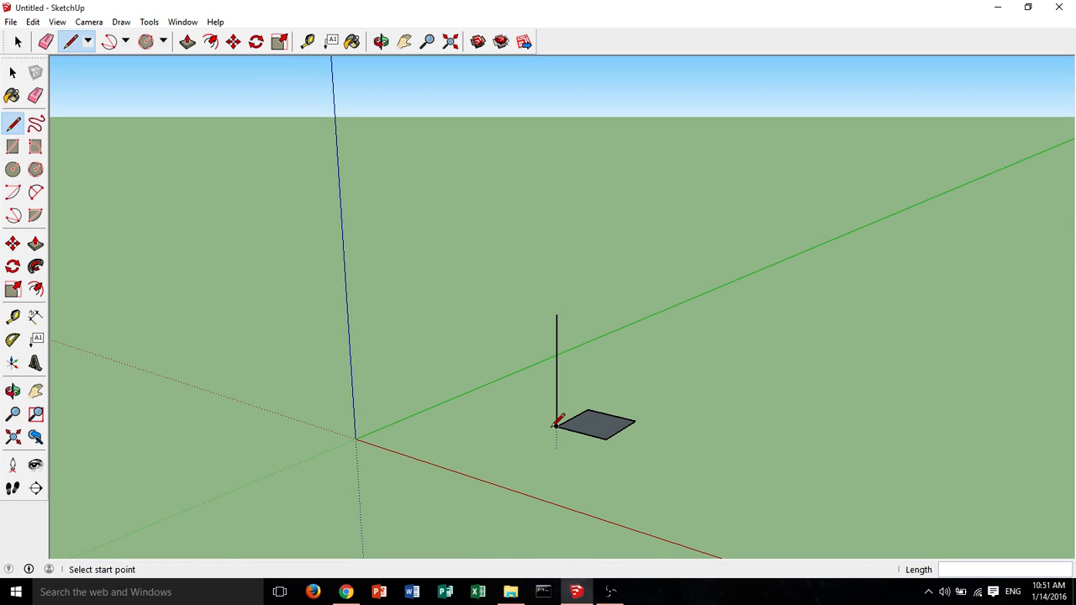
# Draw a 2' vertical line up from the square's adjacent back corner and connect its upper end to the existing vertical line's top.
pyautogui.scroll(2, 561, 424)
pyautogui.moveTo(550, 486); pyautogui.dragTo(468, 510, button='middle')
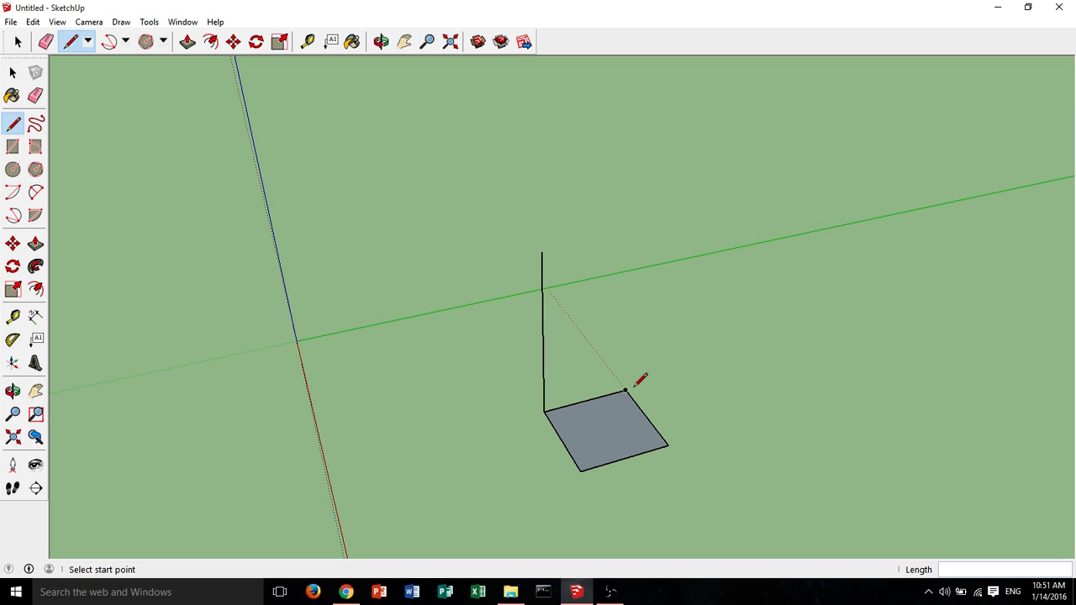
pyautogui.click(626, 391)
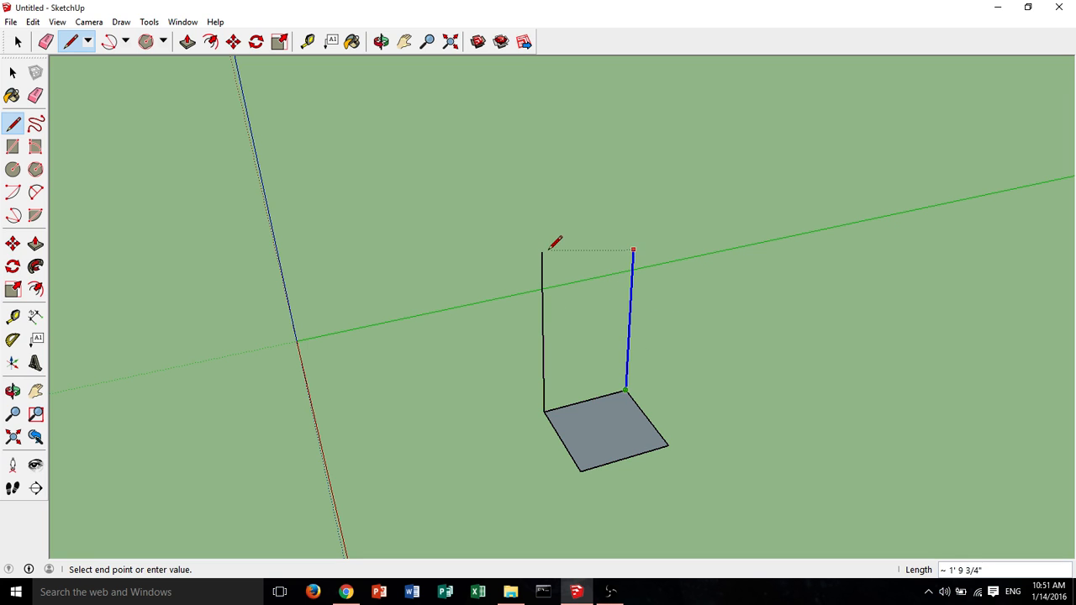
pyautogui.write("2'")
pyautogui.press('Return')
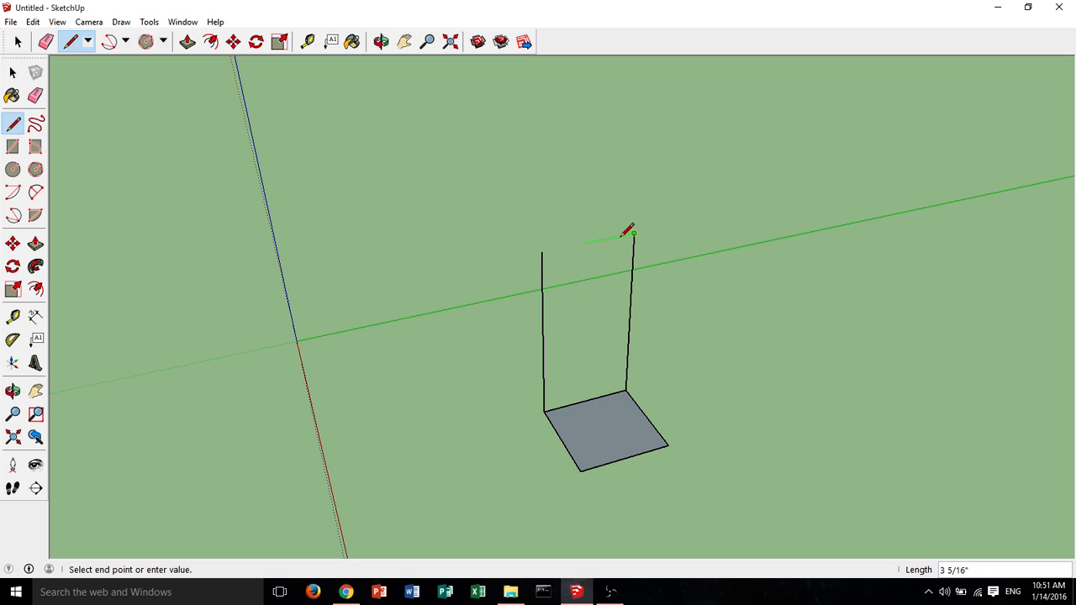
pyautogui.click(540, 249)
# Draw a diagonal line from the midpoint of the upright panel's side edge to the midpoint of the adjoining base edge.
pyautogui.press('o')
pyautogui.moveTo(607, 248); pyautogui.dragTo(832, 231)
pyautogui.moveTo(832, 231); pyautogui.dragTo(883, 254, button='middle')
pyautogui.scroll(3, 693, 385)
pyautogui.moveTo(588, 315); pyautogui.dragTo(673, 331, button='middle')
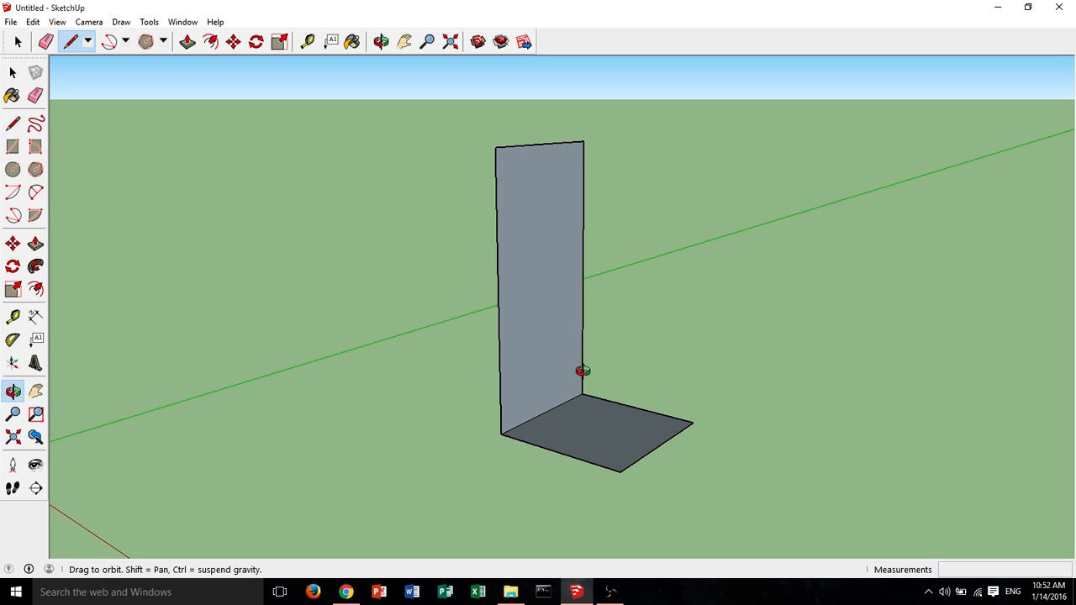
pyautogui.moveTo(579, 370); pyautogui.dragTo(720, 324, button='middle')
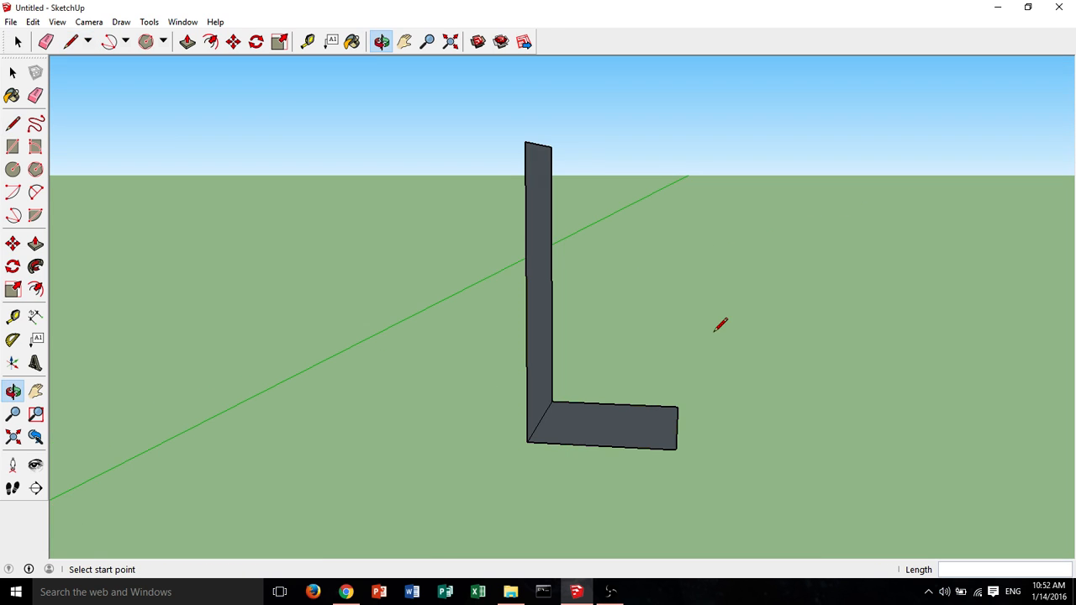
pyautogui.click(527, 294)
pyautogui.moveTo(529, 291); pyautogui.dragTo(362, 233, button='middle')
pyautogui.moveTo(496, 223); pyautogui.dragTo(603, 451, button='middle')
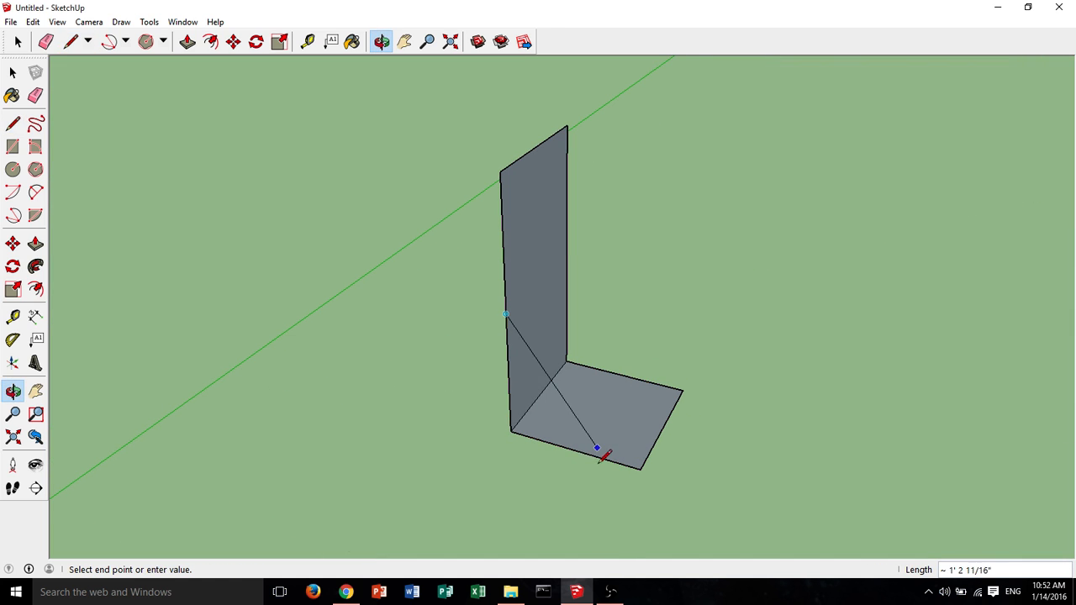
pyautogui.click(576, 451)
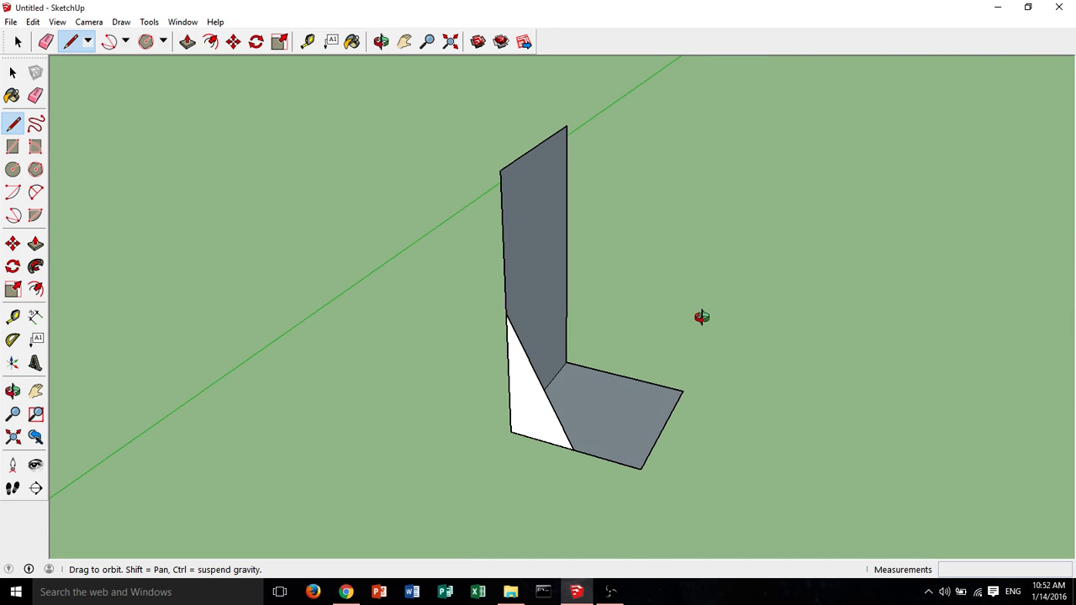
# Extrude the triangular face with Follow Me along the edge shared by the upright panel and the base, to its far corner.
pyautogui.moveTo(701, 314)
pyautogui.mouseDown(button='middle')
pyautogui.moveTo(815, 271)
pyautogui.moveTo(481, 358)
pyautogui.moveTo(392, 348)
pyautogui.moveTo(507, 398)
pyautogui.moveTo(504, 325)
pyautogui.moveTo(510, 356)
pyautogui.moveTo(773, 322)
pyautogui.moveTo(925, 334)
pyautogui.moveTo(761, 353)
pyautogui.moveTo(520, 358)
pyautogui.mouseUp(button='middle')
pyautogui.scroll(4, 509, 356)
pyautogui.click(35, 267)
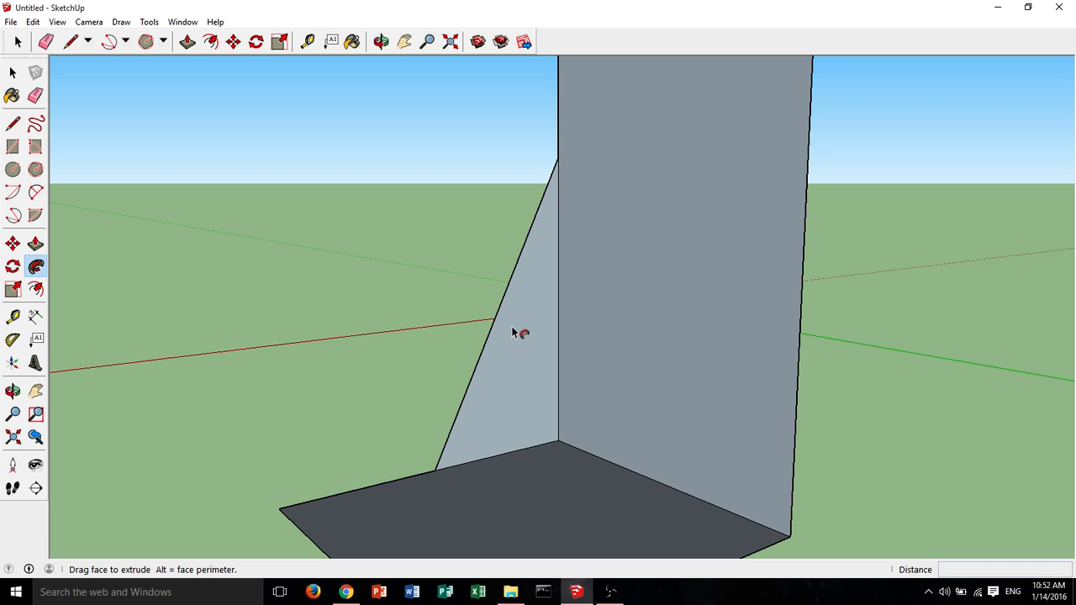
pyautogui.moveTo(512, 329); pyautogui.dragTo(793, 539)
# Examine the sloped Follow Me surface between the upright panel and the base from several angles.
pyautogui.press('o')
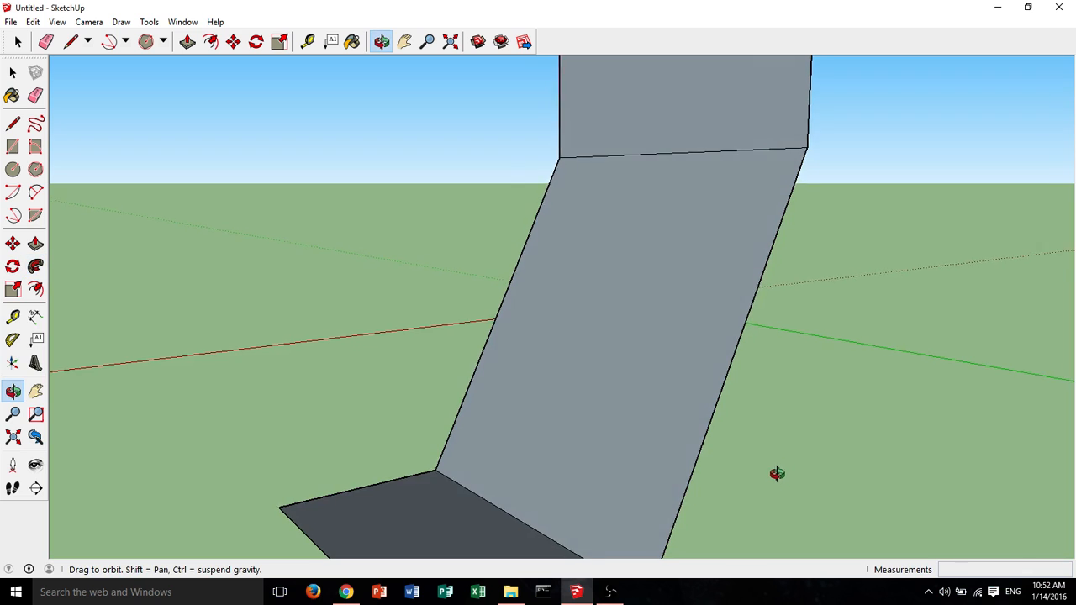
pyautogui.moveTo(776, 474); pyautogui.dragTo(980, 342)
pyautogui.moveTo(980, 343); pyautogui.dragTo(636, 538, button='middle')
pyautogui.scroll(-7, 537, 346)
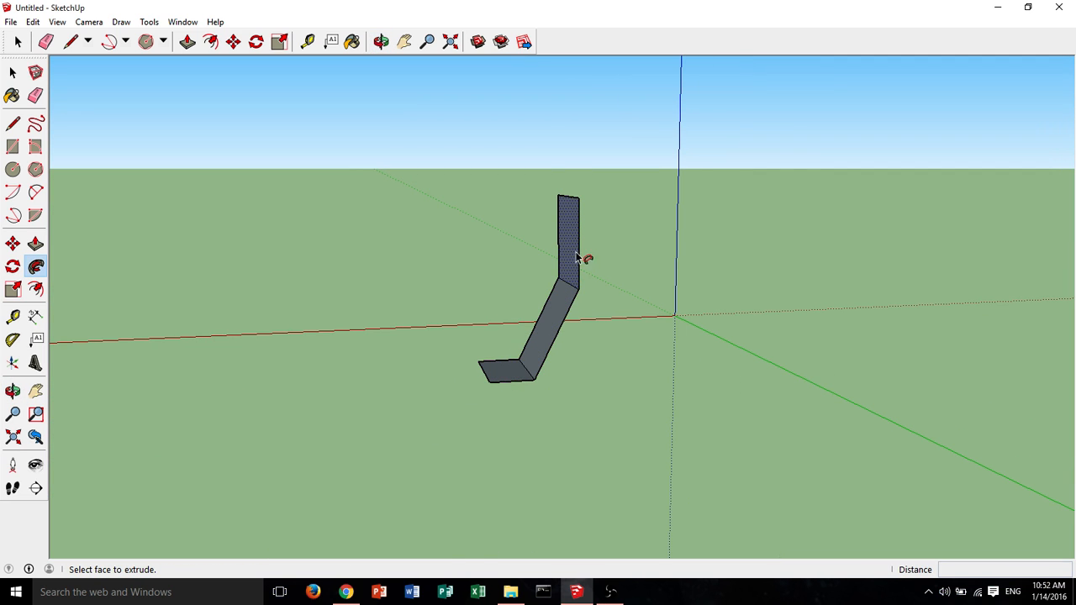
pyautogui.scroll(3, 546, 346)
pyautogui.press('o')
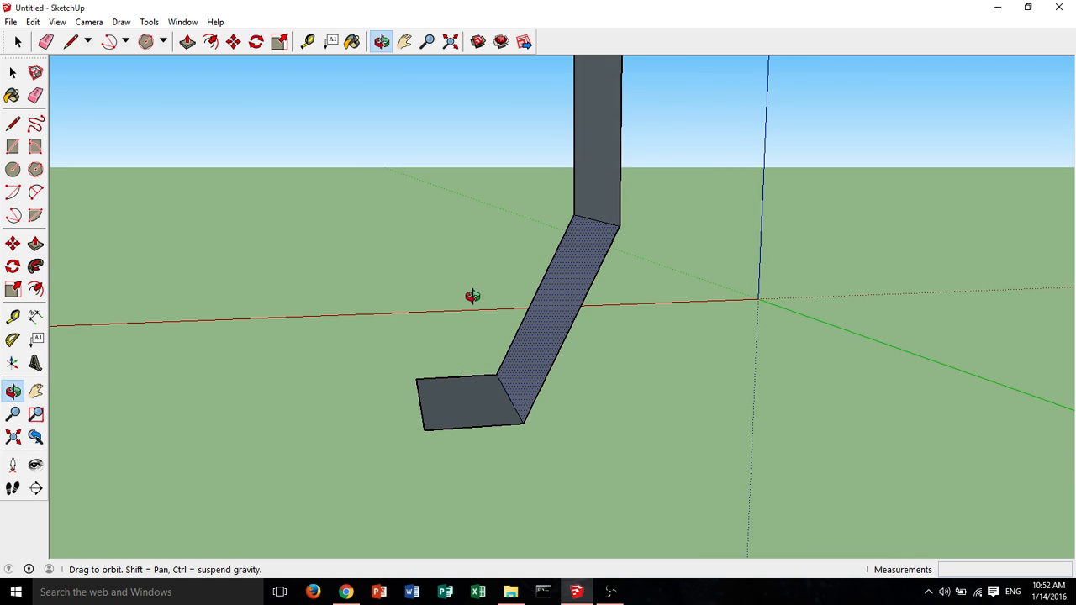
pyautogui.moveTo(474, 298); pyautogui.dragTo(644, 276)
pyautogui.moveTo(644, 276); pyautogui.dragTo(427, 252, button='middle')
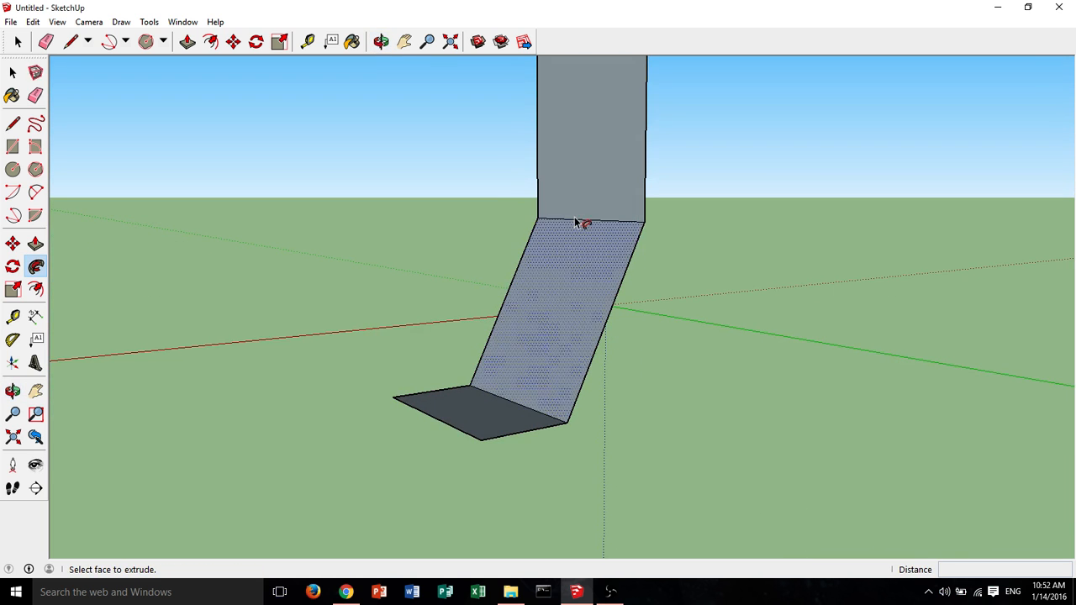
pyautogui.moveTo(533, 337); pyautogui.dragTo(541, 267, button='middle')
pyautogui.scroll(3, 715, 311)
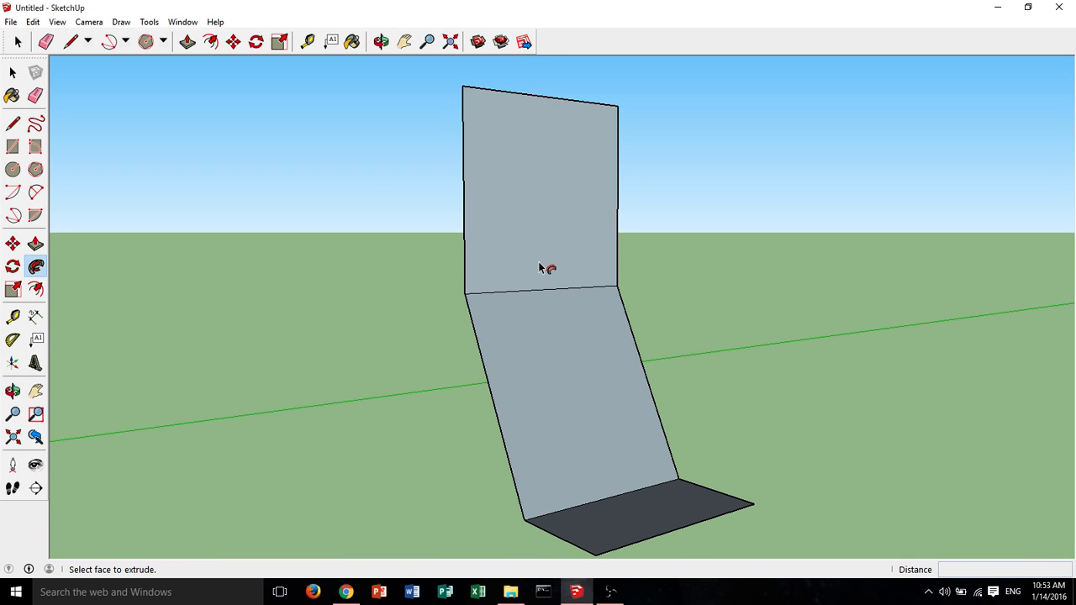
pyautogui.moveTo(538, 259); pyautogui.dragTo(492, 406, button='middle')
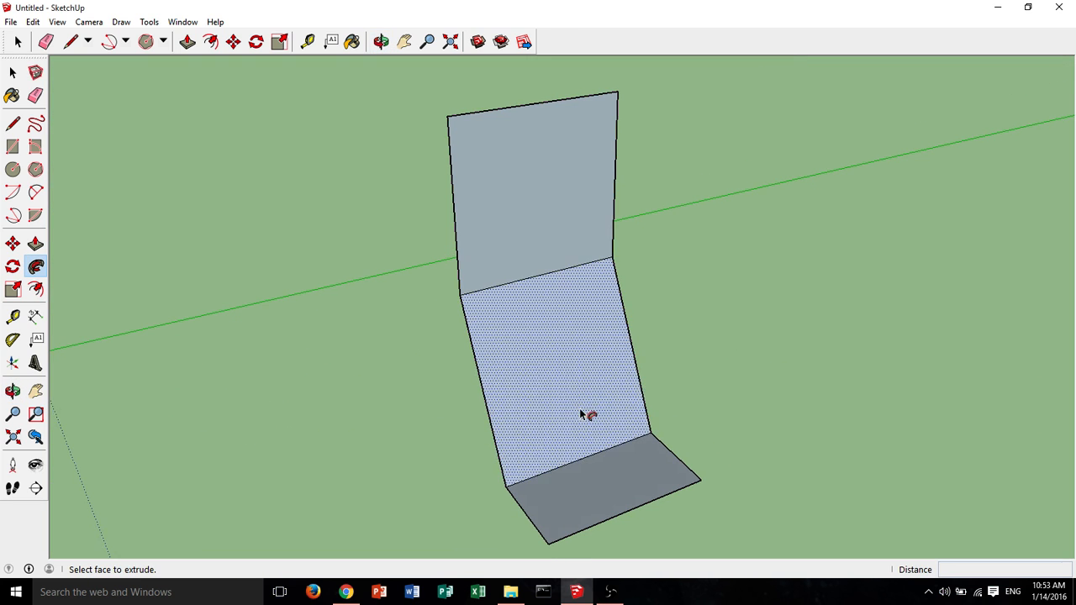
# Undo the Follow Me extrusion and the diagonal line, then try erasing the upright panel's side edge and undo that erasure.
pyautogui.hotkey('ctrl', 'z')
pyautogui.hotkey('ctrl', 'z')
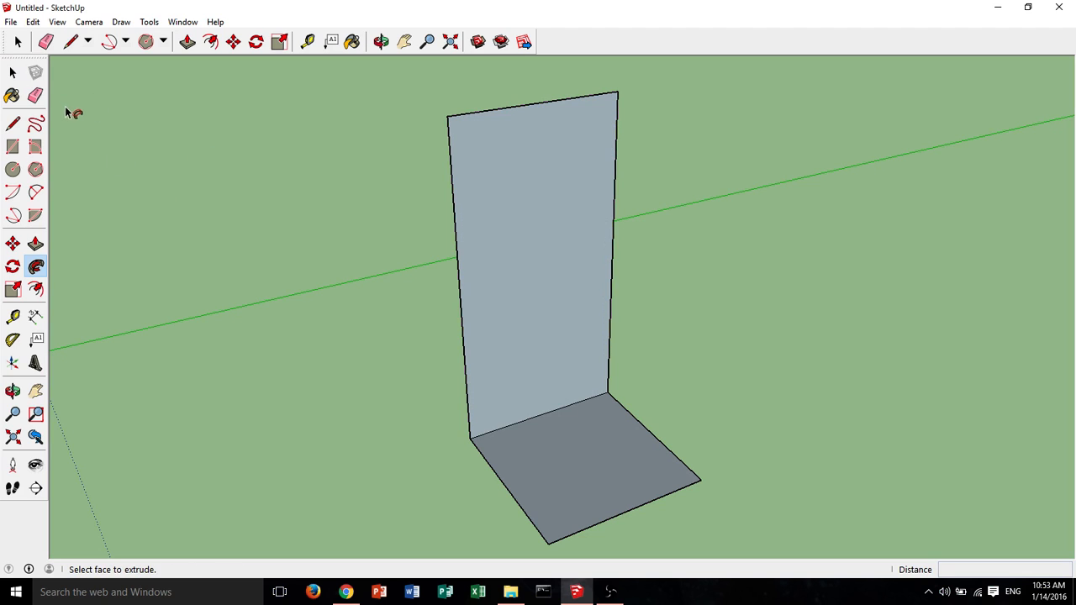
pyautogui.click(36, 95)
pyautogui.click(465, 346)
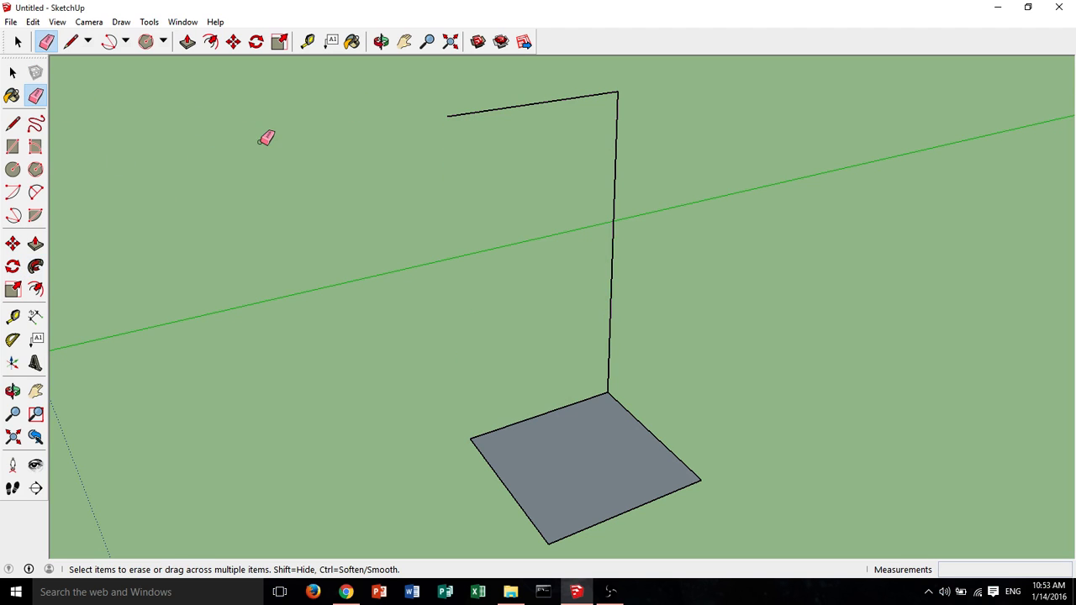
pyautogui.hotkey('ctrl', 'z')
pyautogui.press('a')
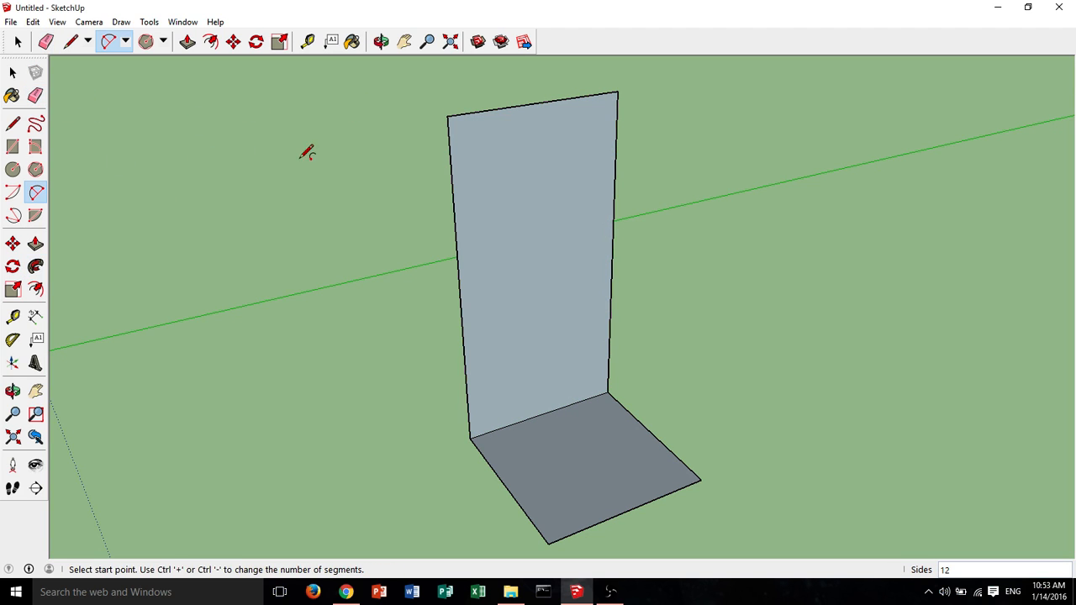
# Select the whole L-shaped model and erase it.
pyautogui.click(13, 73)
pyautogui.moveTo(158, 77); pyautogui.dragTo(1050, 559)
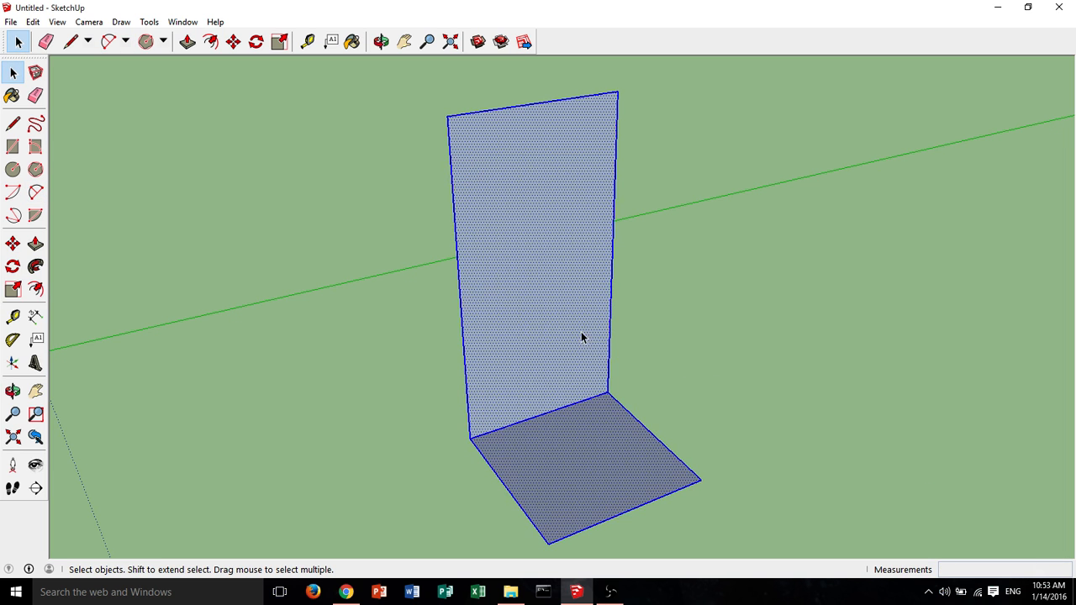
pyautogui.rightClick(475, 200)
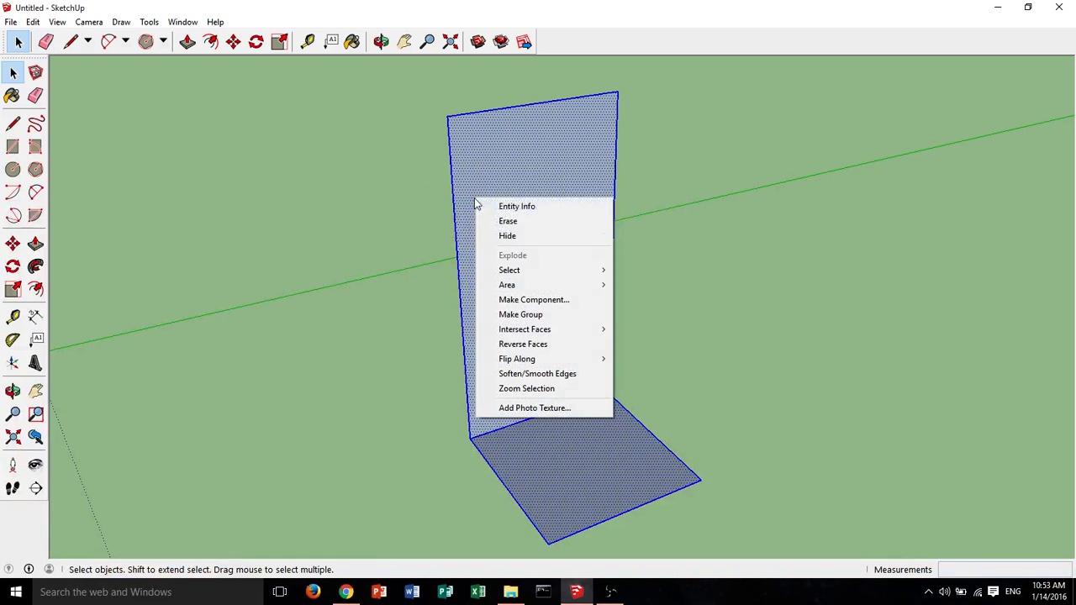
pyautogui.click(555, 221)
# Draw a closed rectangle of lines on the ground near the origin, 10' along the green direction and 8' along the red direction.
pyautogui.moveTo(553, 221)
pyautogui.mouseDown(button='middle')
pyautogui.moveTo(519, 288)
pyautogui.moveTo(645, 200)
pyautogui.moveTo(622, 291)
pyautogui.moveTo(368, 398)
pyautogui.moveTo(252, 507)
pyautogui.moveTo(467, 228)
pyautogui.moveTo(391, 341)
pyautogui.moveTo(327, 379)
pyautogui.moveTo(420, 278)
pyautogui.moveTo(461, 329)
pyautogui.moveTo(524, 331)
pyautogui.moveTo(327, 257)
pyautogui.moveTo(507, 278)
pyautogui.moveTo(472, 328)
pyautogui.mouseUp(button='middle')
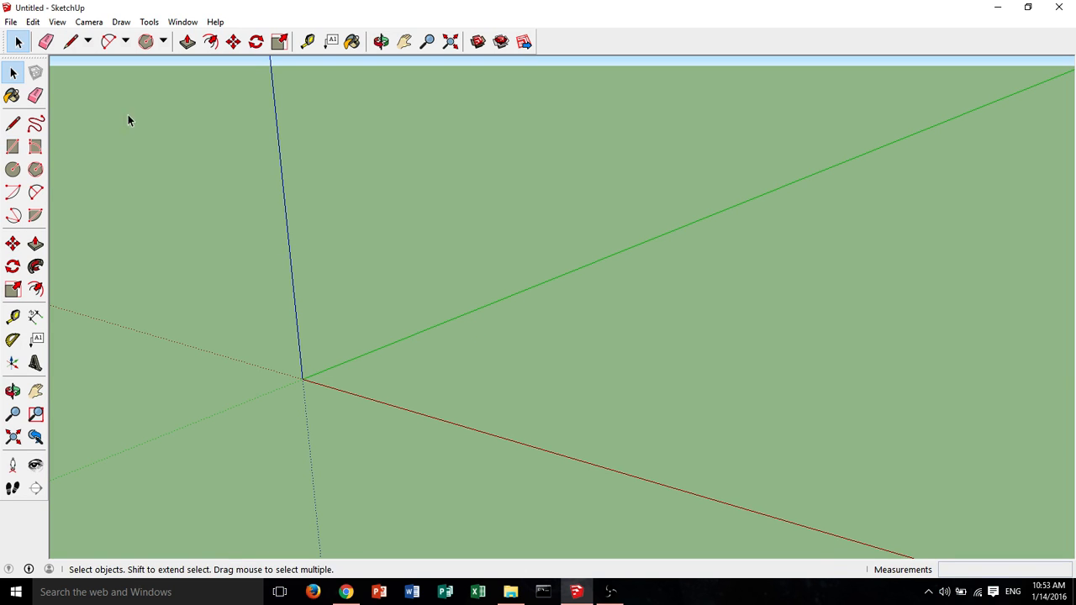
pyautogui.click(13, 123)
pyautogui.moveTo(547, 365); pyautogui.dragTo(410, 418, button='middle')
pyautogui.click(406, 422)
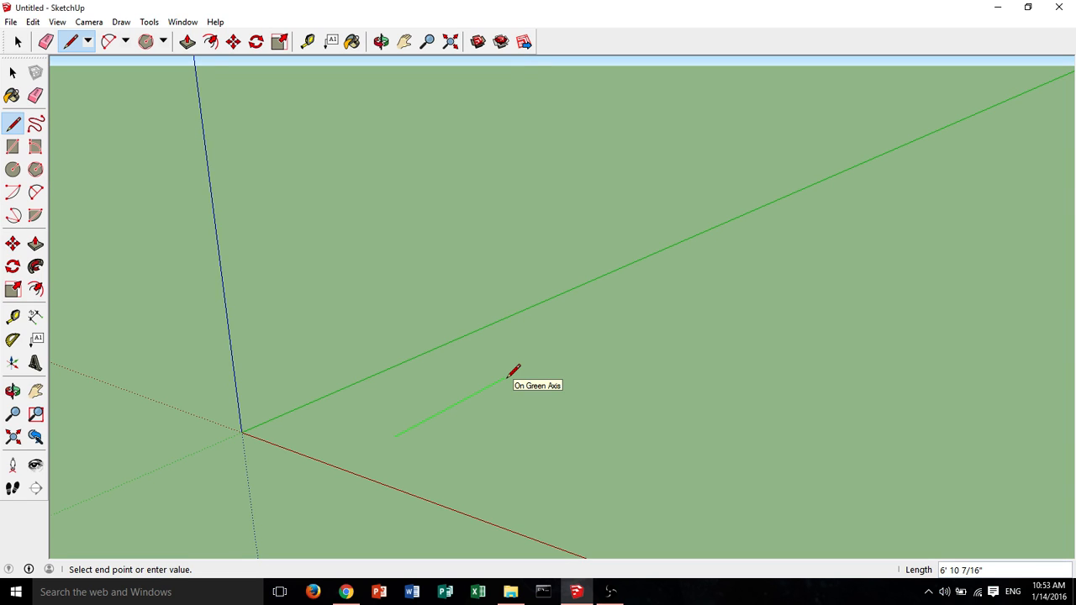
pyautogui.press('Return')
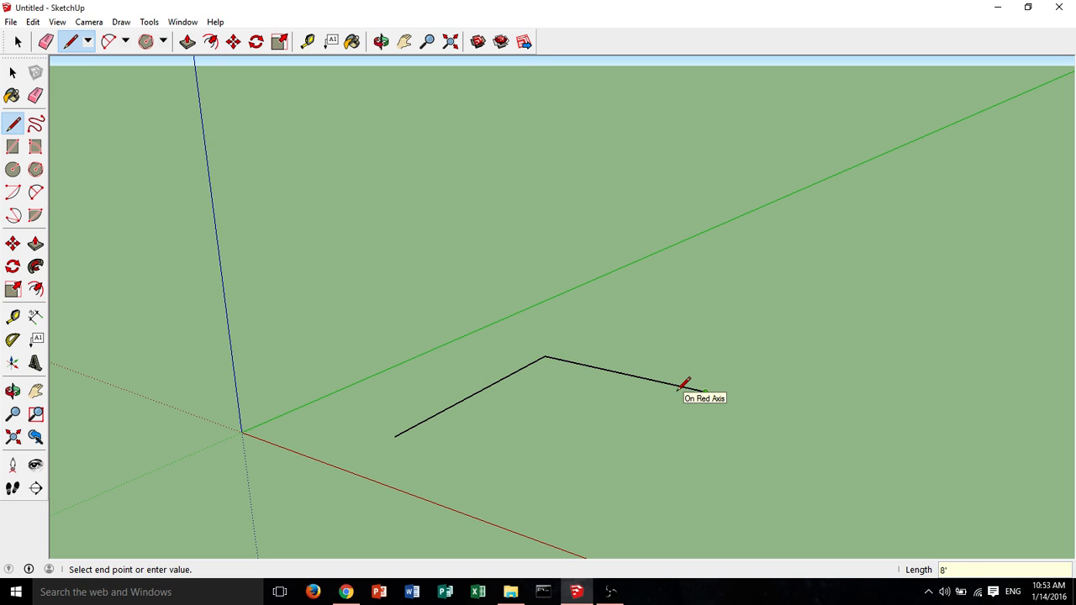
pyautogui.press('Return')
pyautogui.moveTo(672, 360); pyautogui.dragTo(552, 516, button='middle')
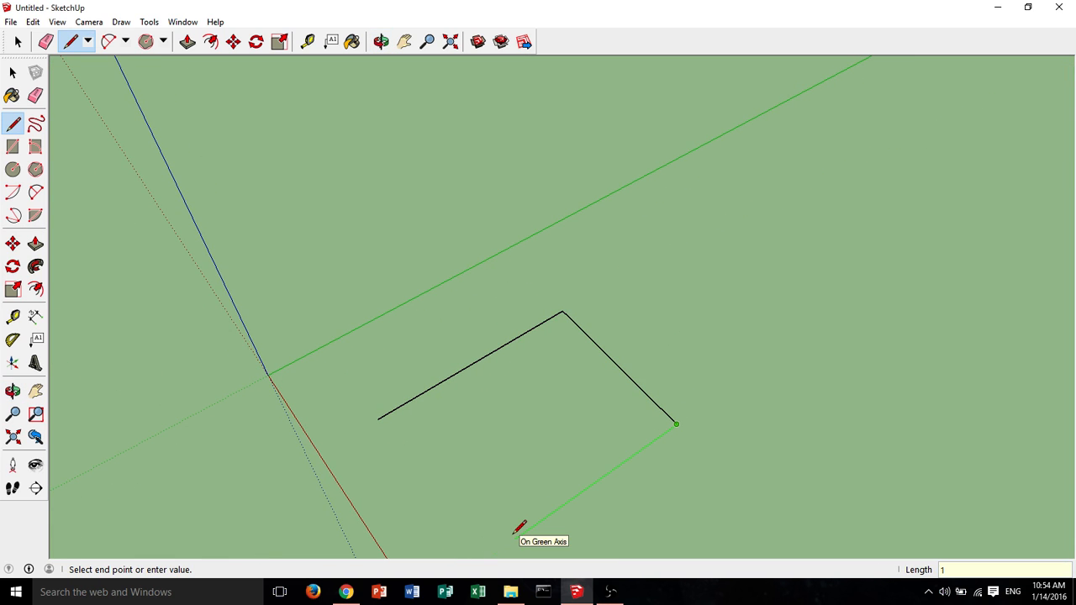
pyautogui.press('Return')
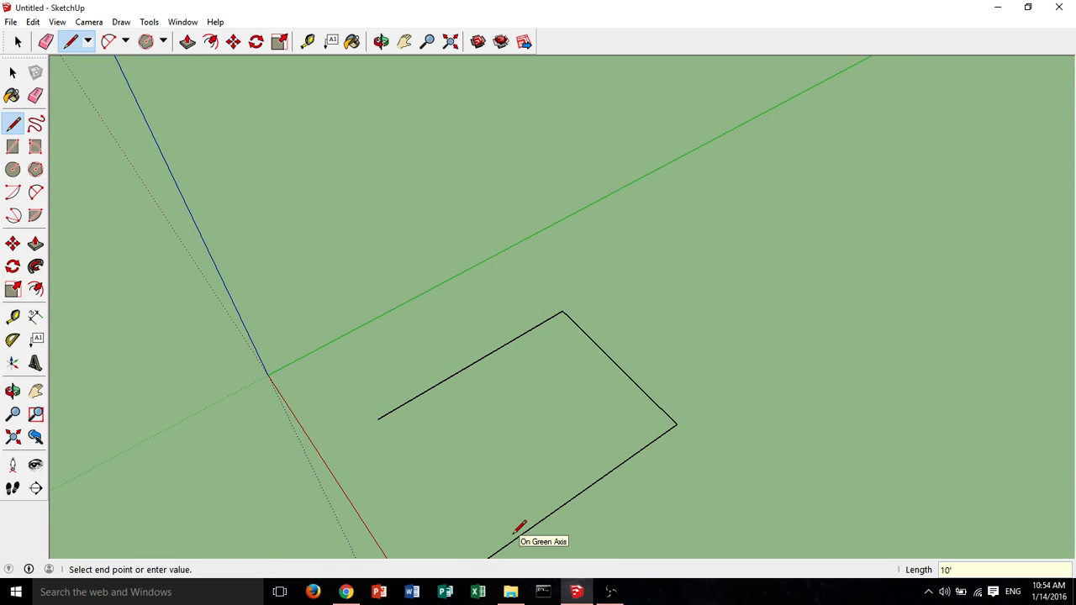
pyautogui.click(377, 414)
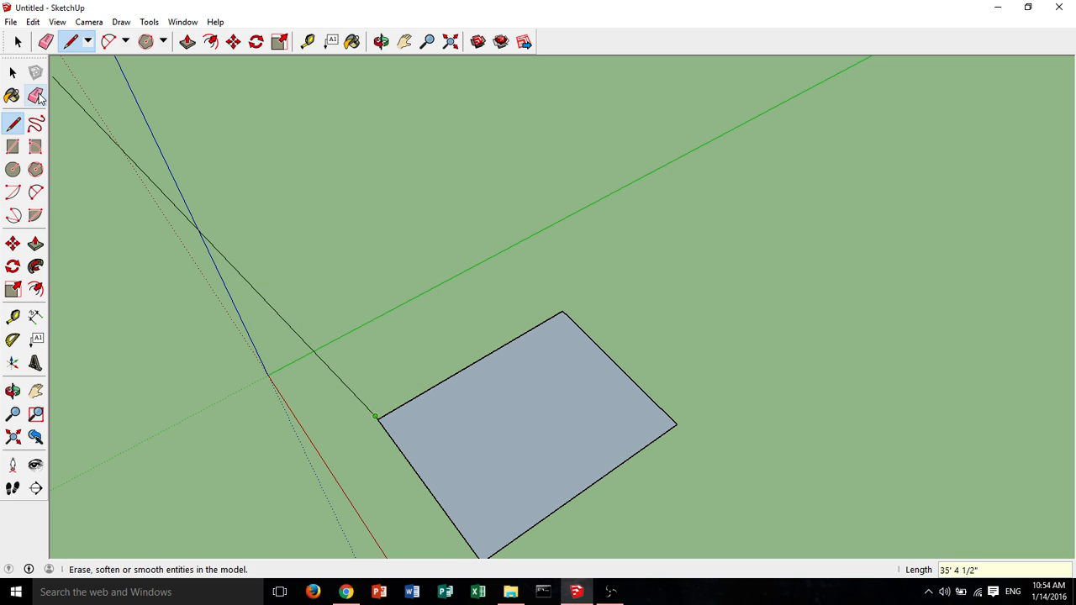
pyautogui.click(35, 95)
# Push/Pull the rectangular face upward 9' into a box.
pyautogui.scroll(3, 341, 408)
pyautogui.scroll(-3, 413, 420)
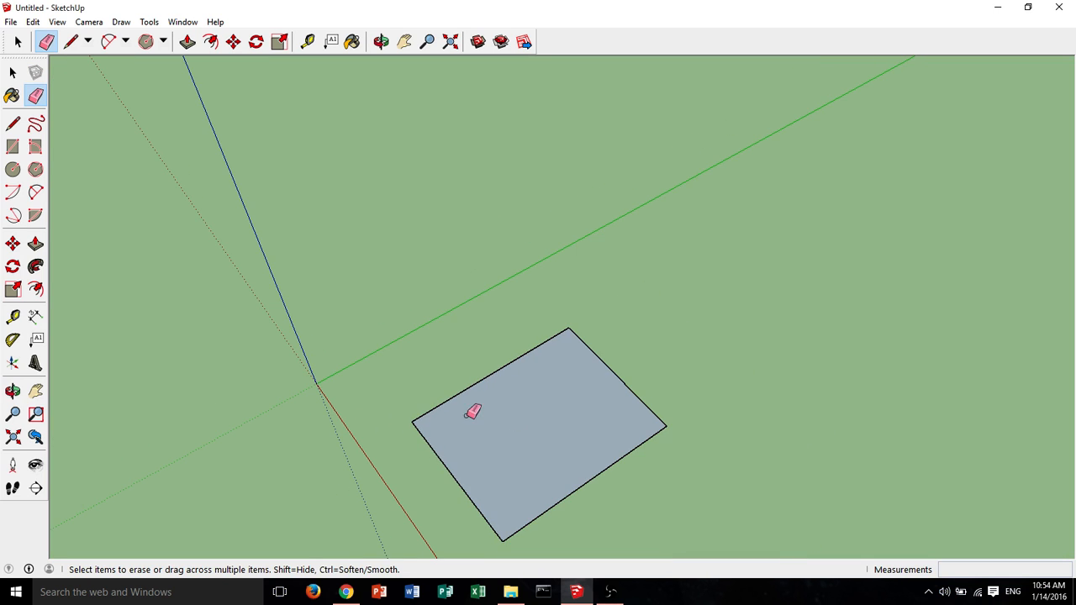
pyautogui.moveTo(473, 411)
pyautogui.mouseDown(button='middle')
pyautogui.moveTo(522, 256)
pyautogui.moveTo(615, 336)
pyautogui.mouseUp(button='middle')
pyautogui.scroll(3, 603, 377)
pyautogui.moveTo(602, 377)
pyautogui.mouseDown(button='middle')
pyautogui.moveTo(574, 322)
pyautogui.moveTo(589, 389)
pyautogui.moveTo(571, 378)
pyautogui.mouseUp(button='middle')
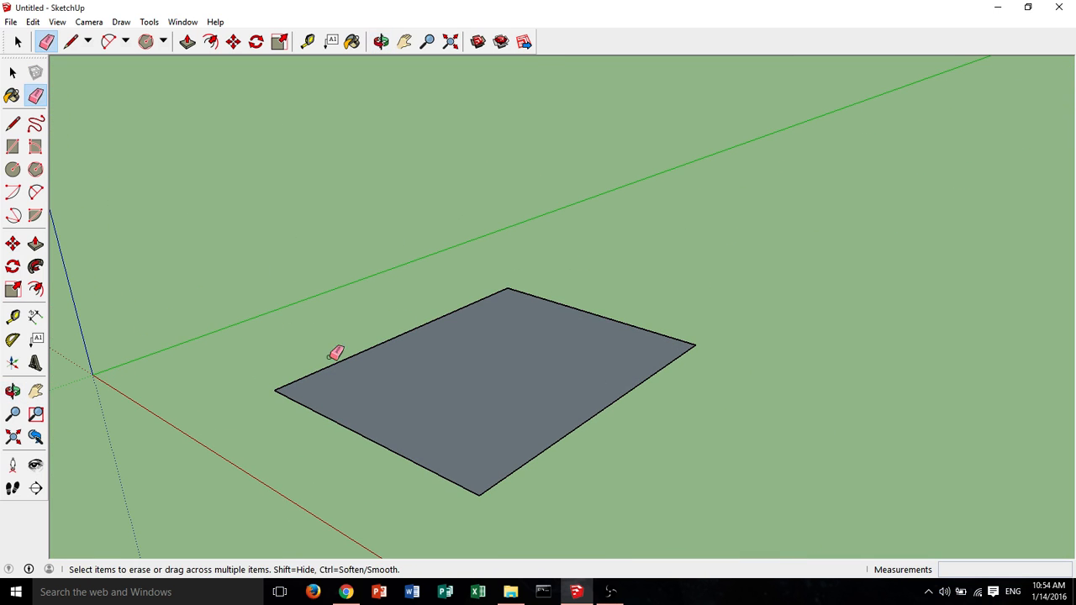
pyautogui.click(35, 246)
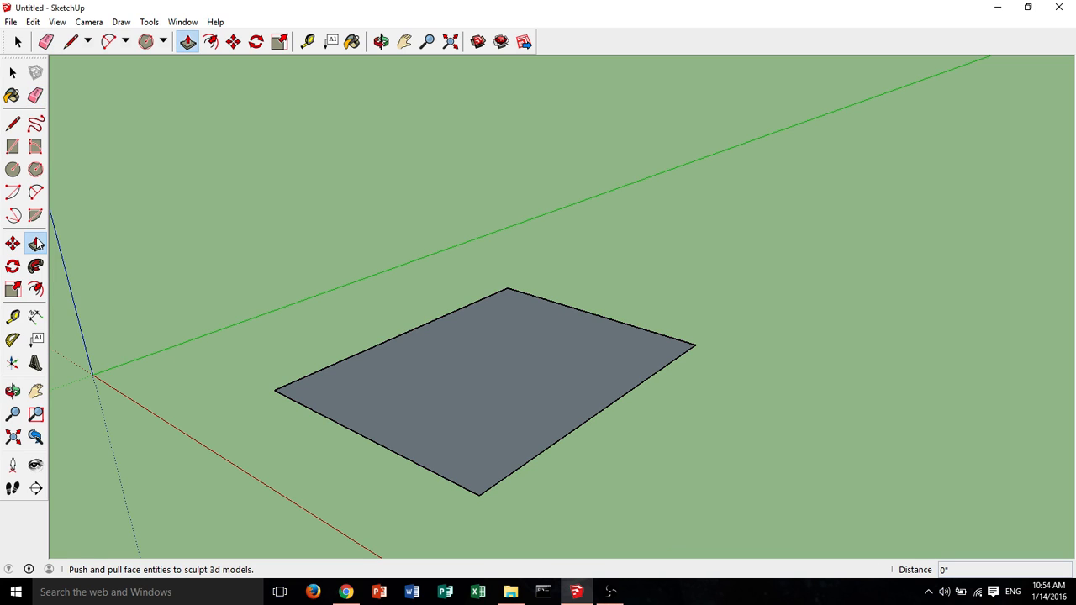
pyautogui.click(469, 398)
pyautogui.moveTo(469, 398); pyautogui.dragTo(460, 302)
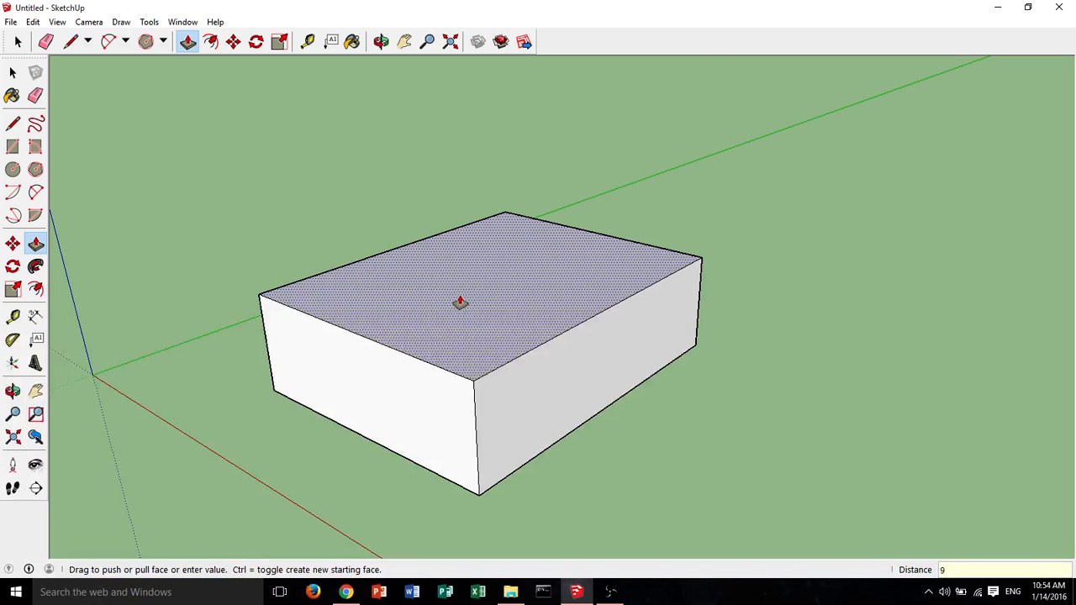
pyautogui.write('9')
pyautogui.press('Return')
# Offset the box's top face edges inward by about 4".
pyautogui.moveTo(458, 283); pyautogui.dragTo(442, 473, button='middle')
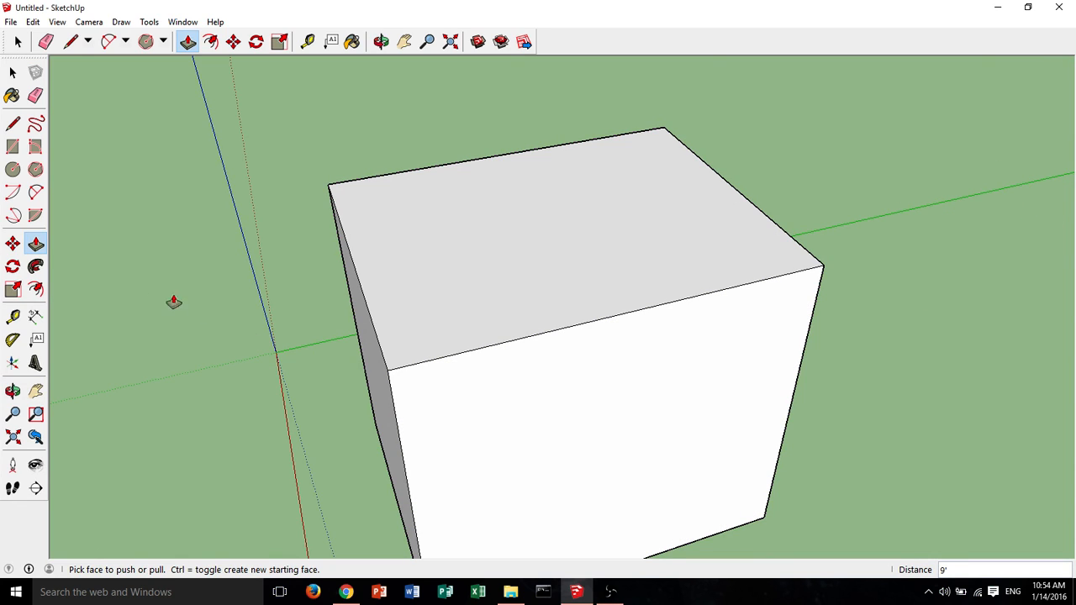
pyautogui.click(38, 290)
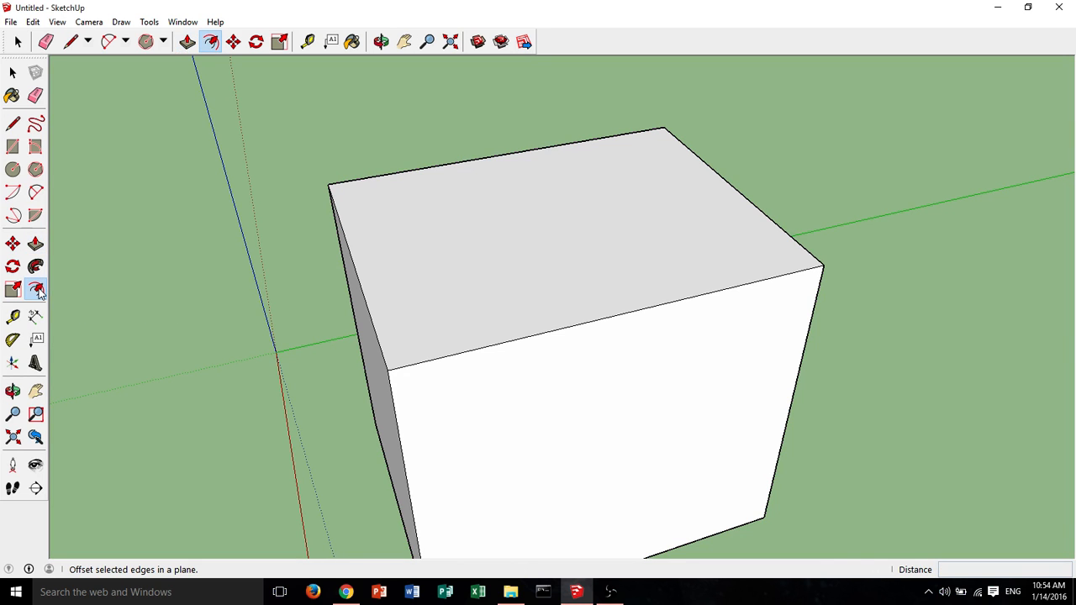
pyautogui.click(432, 228)
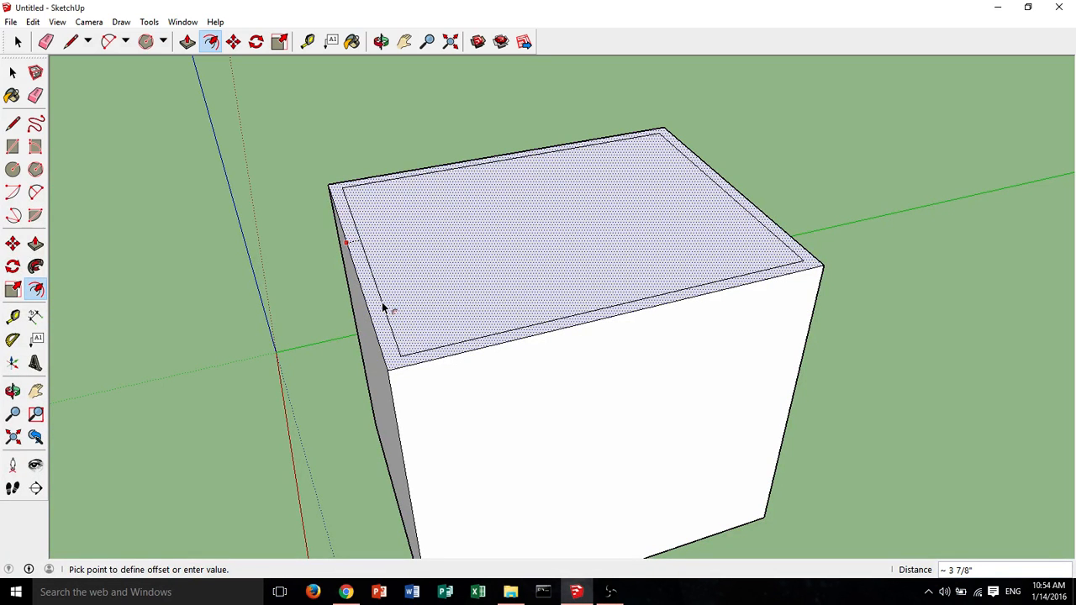
pyautogui.press('Return')
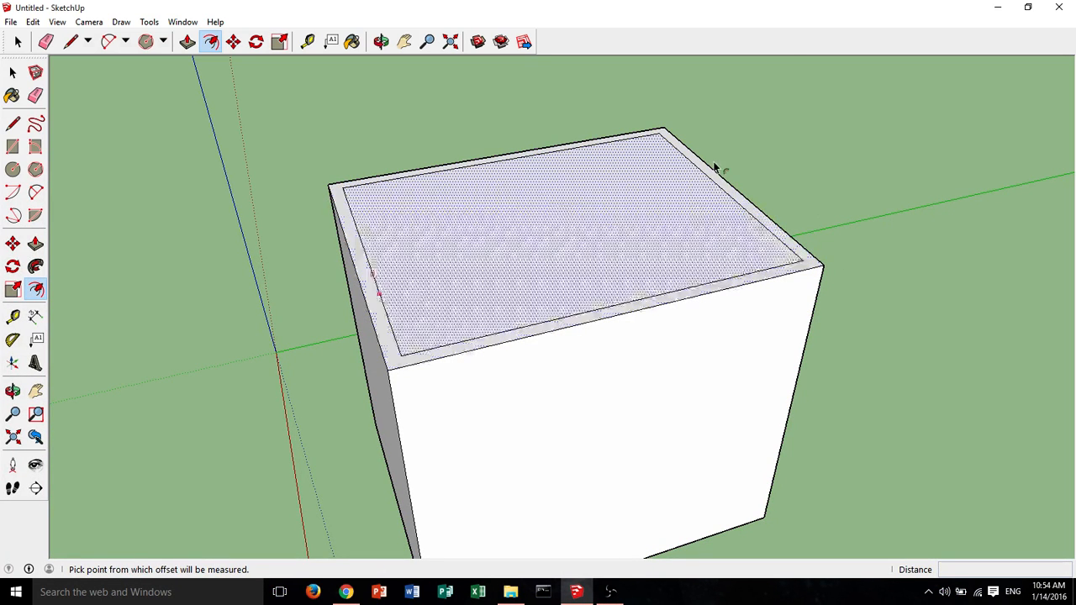
# Push/Pull the inner top face down 9' through the box, leaving only the surrounding walls.
pyautogui.press('o')
pyautogui.moveTo(879, 435); pyautogui.dragTo(857, 441)
pyautogui.moveTo(857, 442); pyautogui.dragTo(845, 443, button='middle')
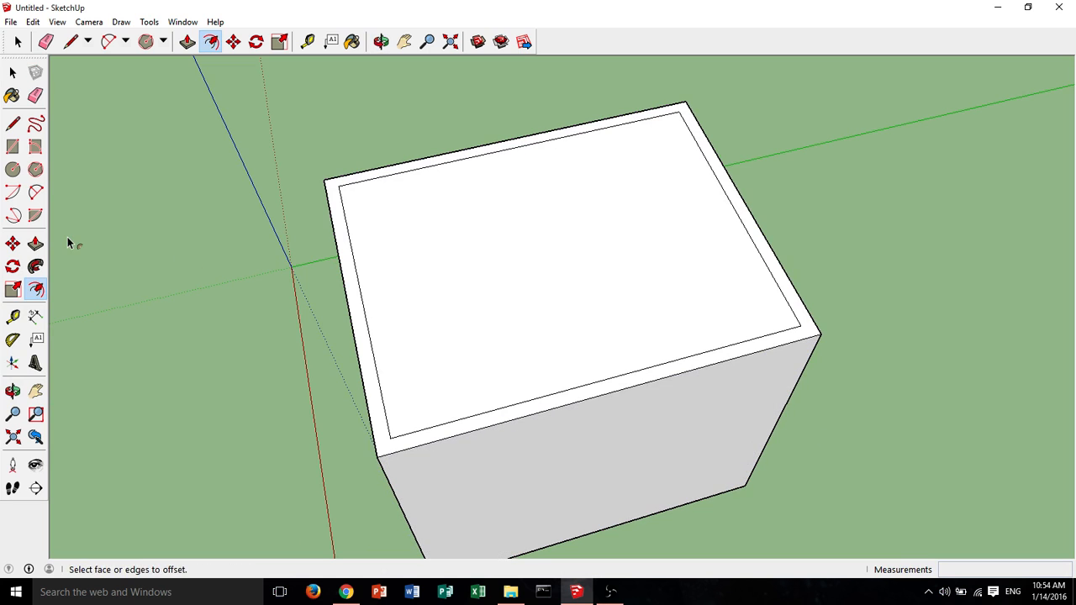
pyautogui.click(35, 244)
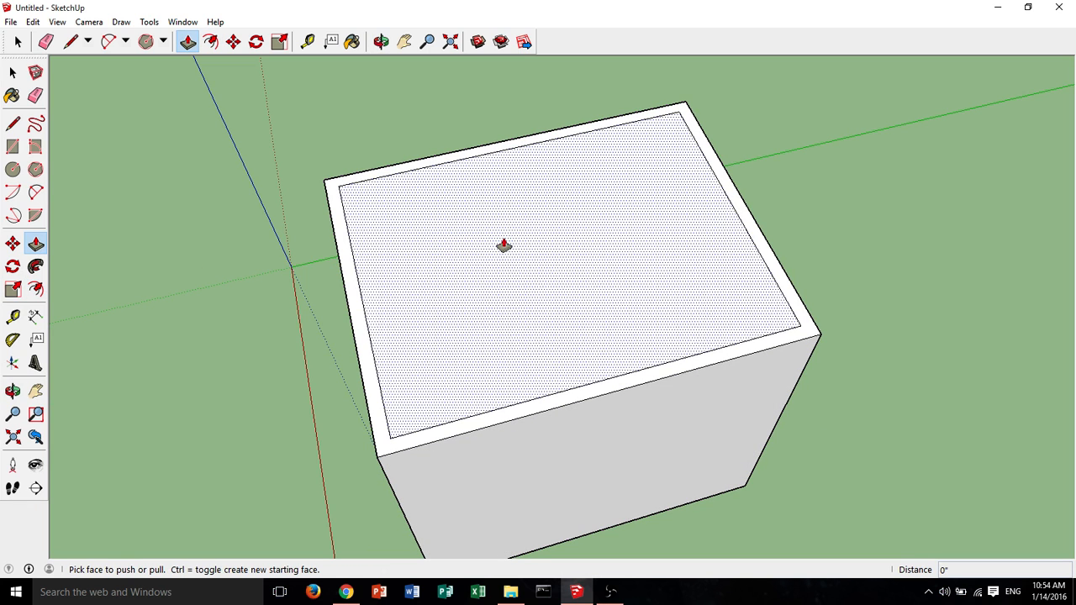
pyautogui.click(504, 245)
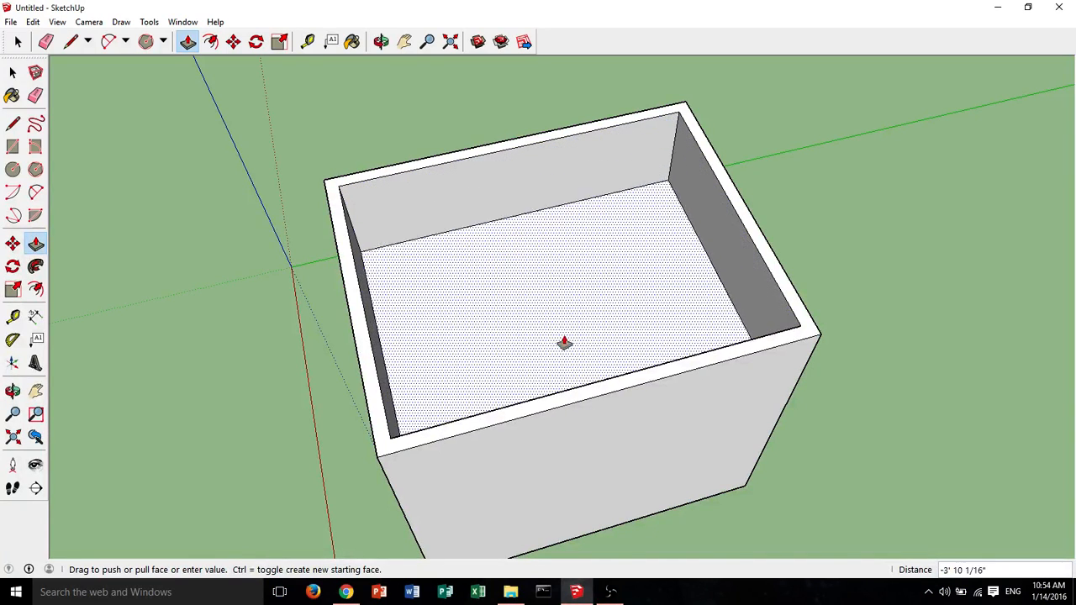
pyautogui.click(691, 507)
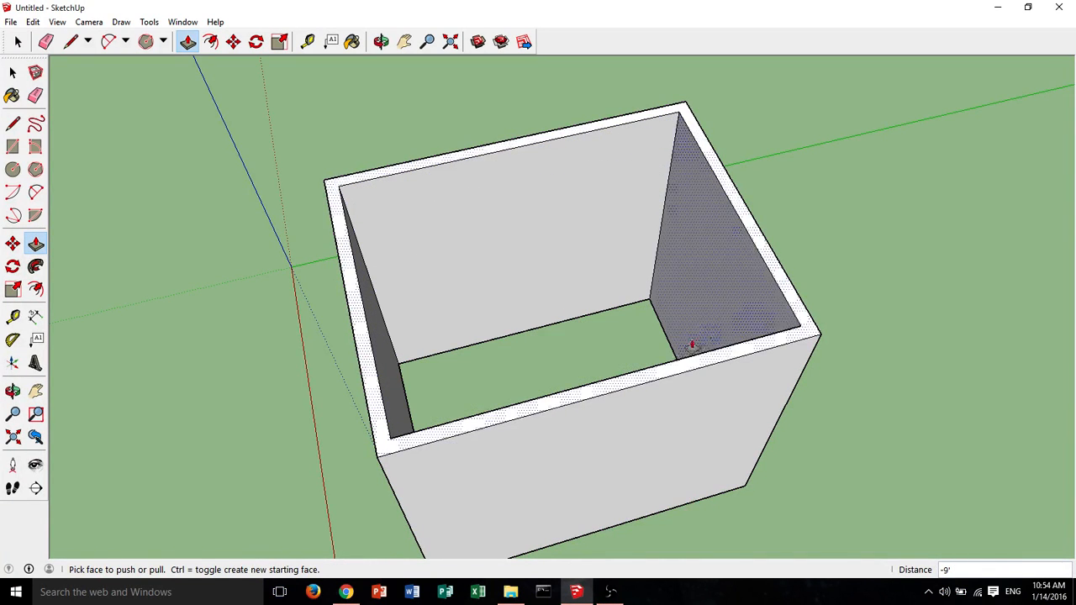
# Close the opening on the box's underside with a 9' 4" line along its inner edge from corner to corner.
pyautogui.moveTo(694, 344); pyautogui.dragTo(159, 165, button='middle')
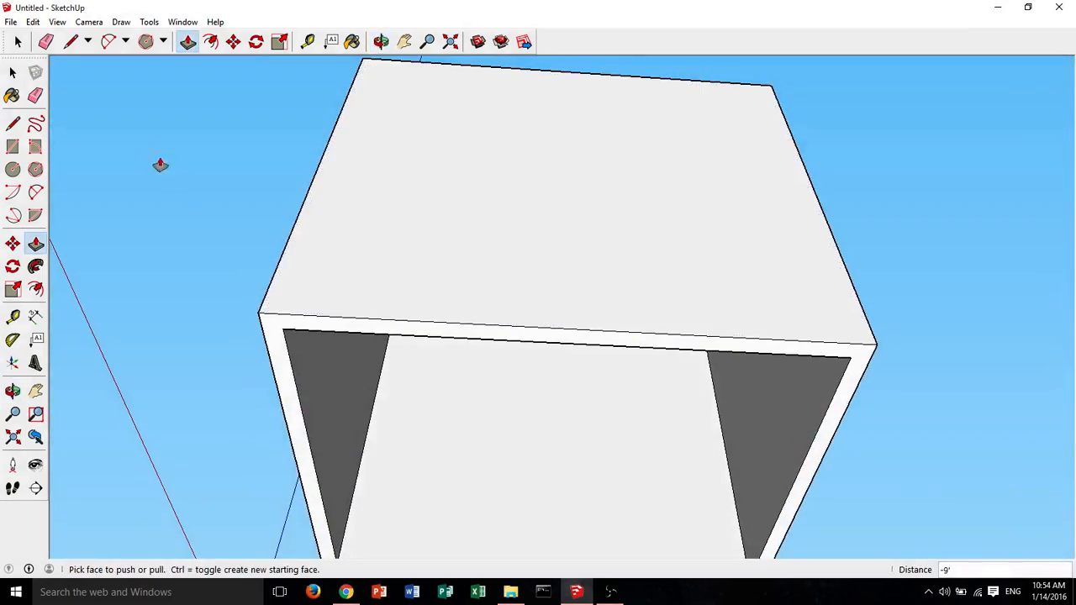
pyautogui.click(13, 123)
pyautogui.click(283, 329)
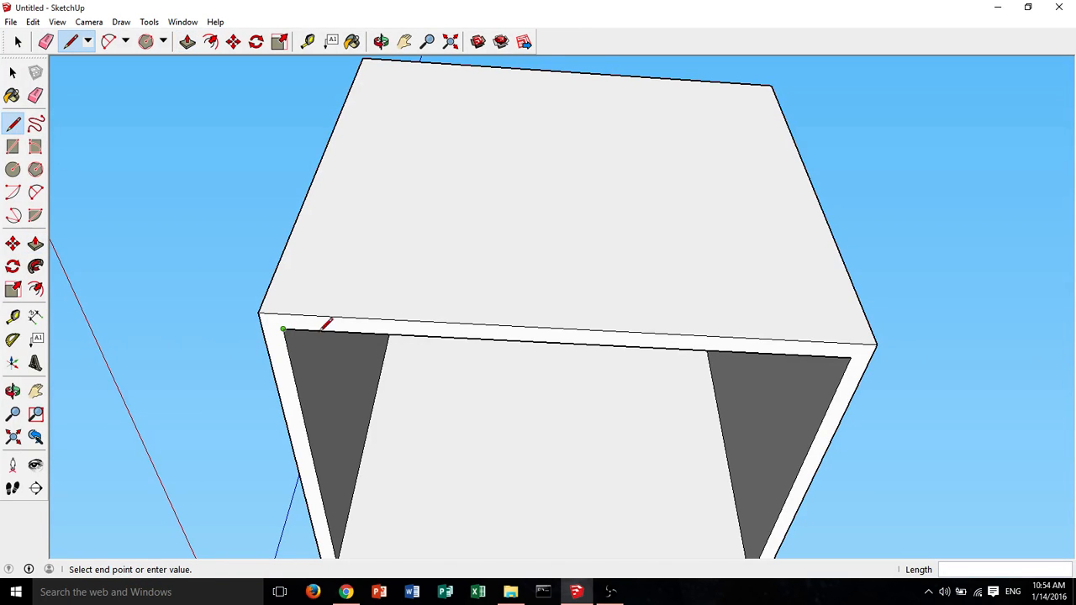
pyautogui.click(850, 354)
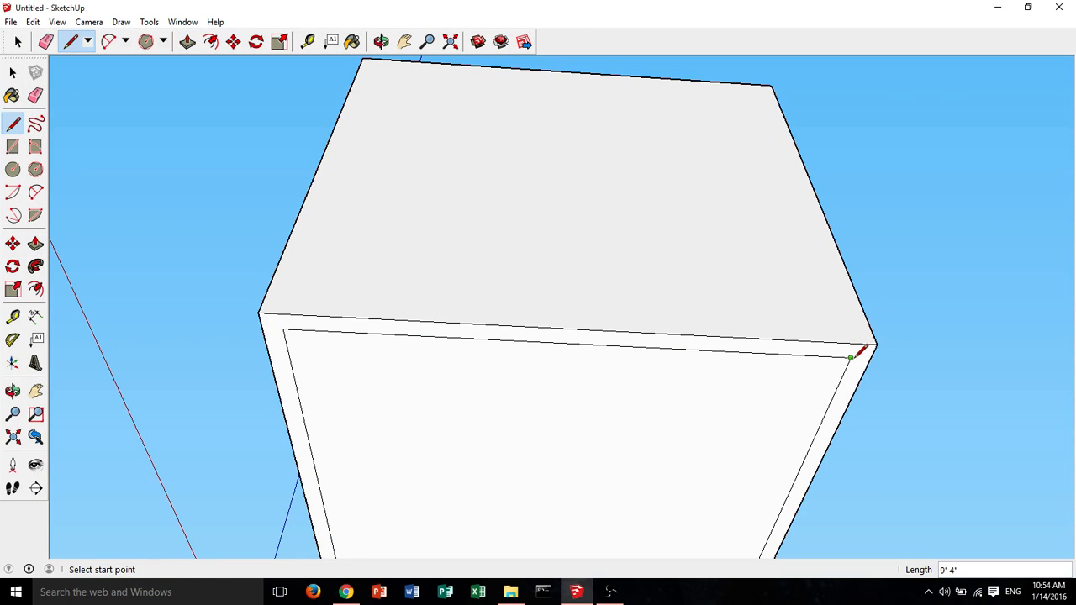
# Examine the hollow box from above and from several sides, checking its walls and the closed floor.
pyautogui.moveTo(685, 263); pyautogui.dragTo(576, 206, button='middle')
pyautogui.moveTo(643, 349); pyautogui.dragTo(580, 286, button='middle')
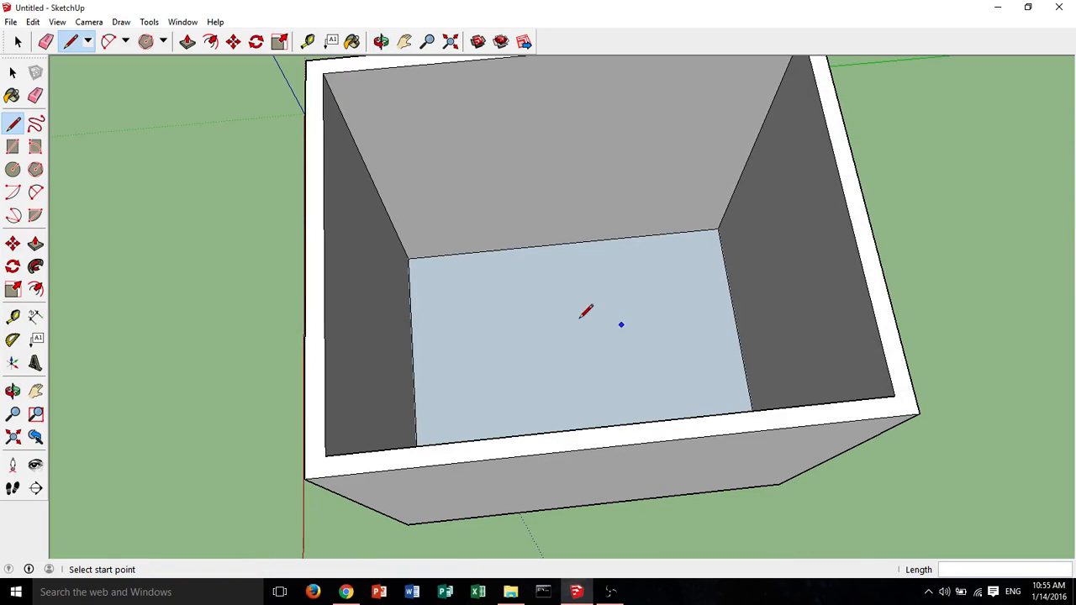
pyautogui.moveTo(626, 314); pyautogui.dragTo(260, 159, button='middle')
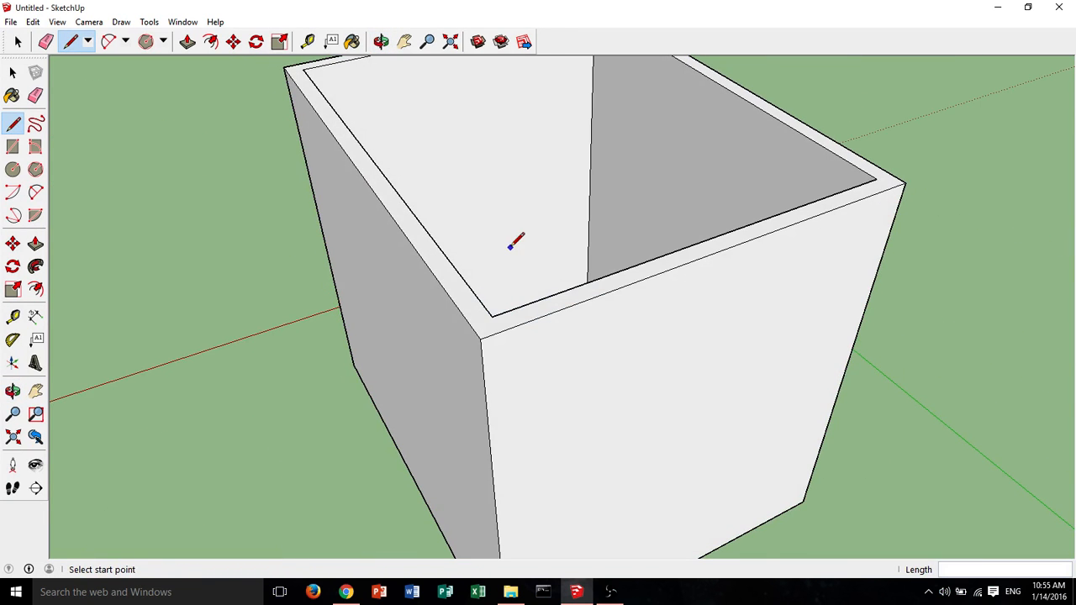
pyautogui.moveTo(512, 241); pyautogui.dragTo(299, 286, button='middle')
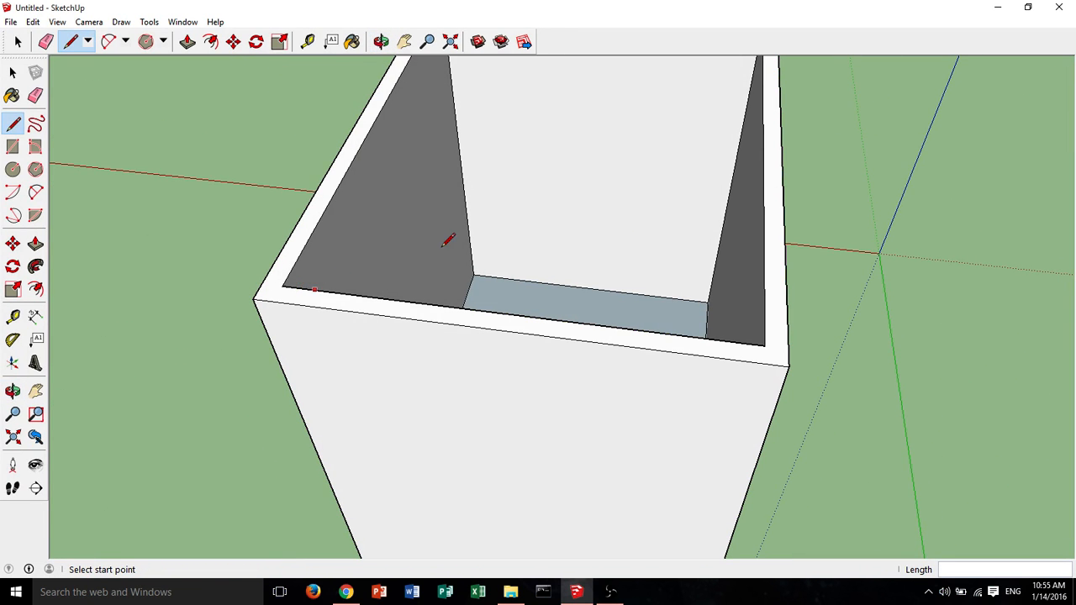
pyautogui.scroll(2, 475, 244)
pyautogui.moveTo(487, 240); pyautogui.dragTo(797, 289, button='middle')
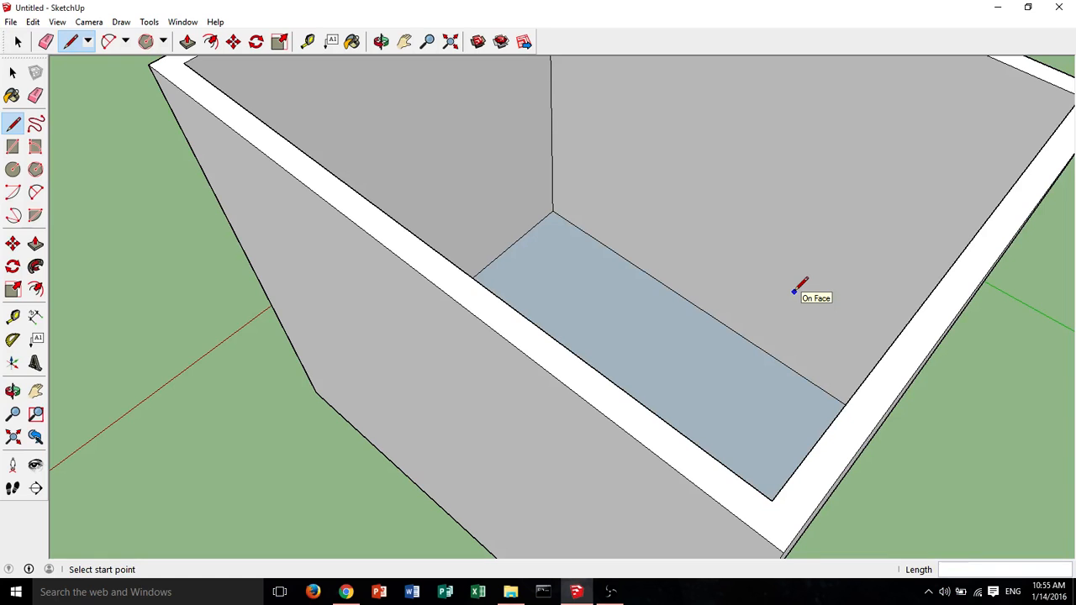
pyautogui.moveTo(701, 336); pyautogui.dragTo(776, 206, button='middle')
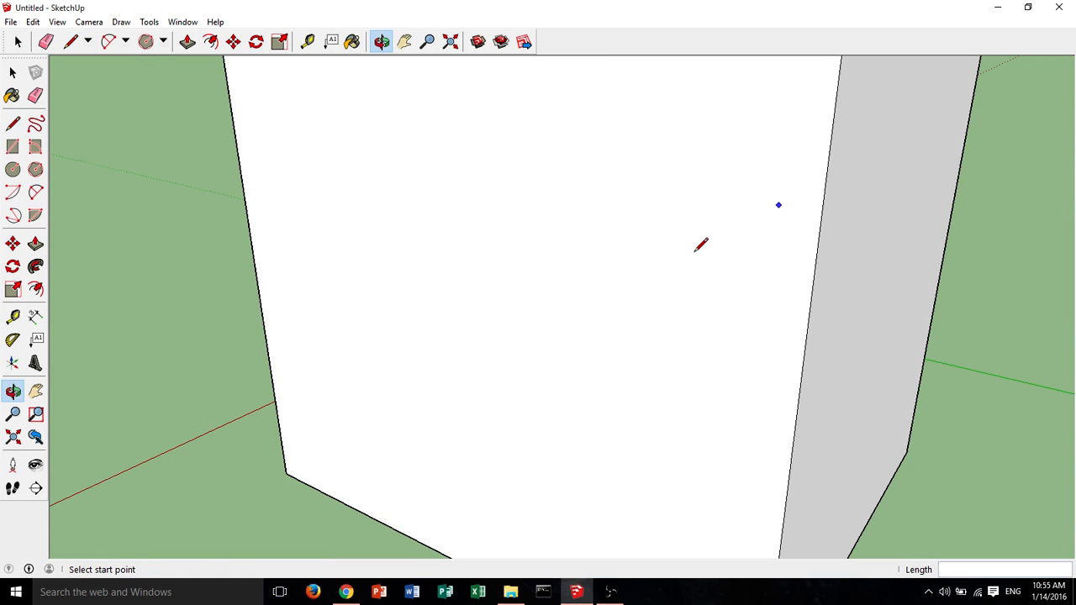
pyautogui.scroll(-1, 683, 257)
pyautogui.moveTo(623, 329); pyautogui.dragTo(620, 330, button='middle')
pyautogui.scroll(-6, 588, 345)
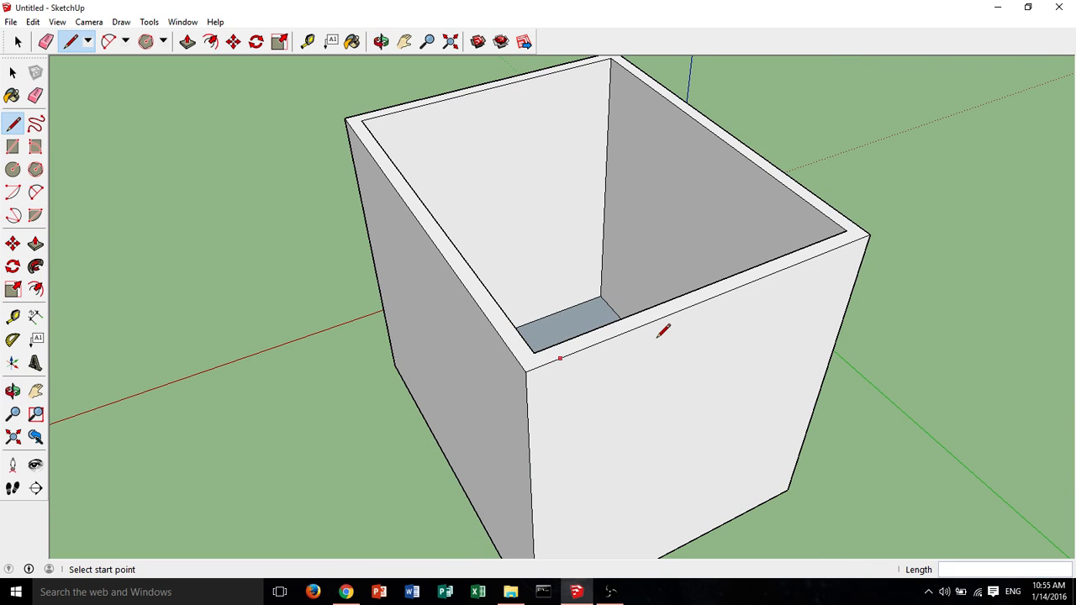
pyautogui.moveTo(734, 317); pyautogui.dragTo(644, 310, button='middle')
pyautogui.moveTo(672, 267); pyautogui.dragTo(804, 235, button='middle')
pyautogui.scroll(3, 661, 182)
pyautogui.moveTo(662, 217); pyautogui.dragTo(67, 102, button='middle')
pyautogui.scroll(-5, 584, 273)
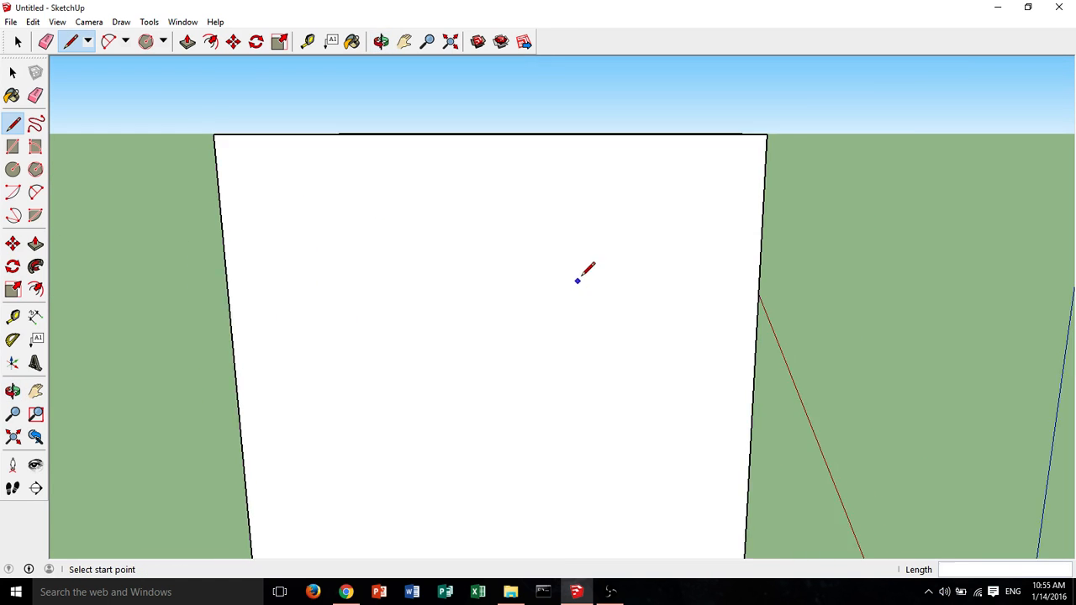
# Divide the 10' wide outer wall into quarters with a 9' vertical line and a horizontal line between edge midpoints.
pyautogui.moveTo(620, 319); pyautogui.dragTo(665, 342, button='middle')
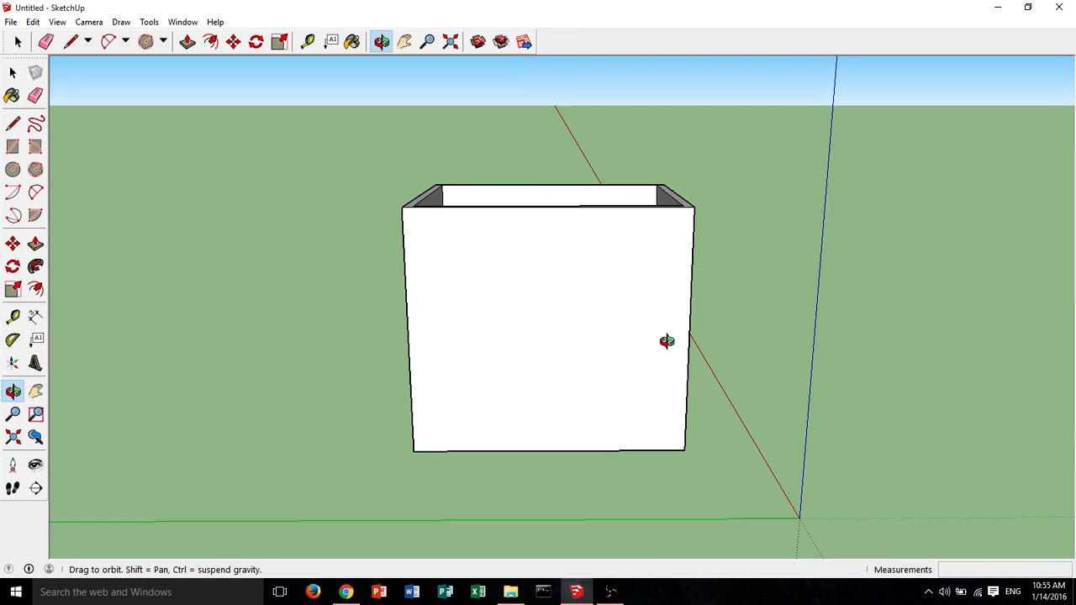
pyautogui.click(547, 207)
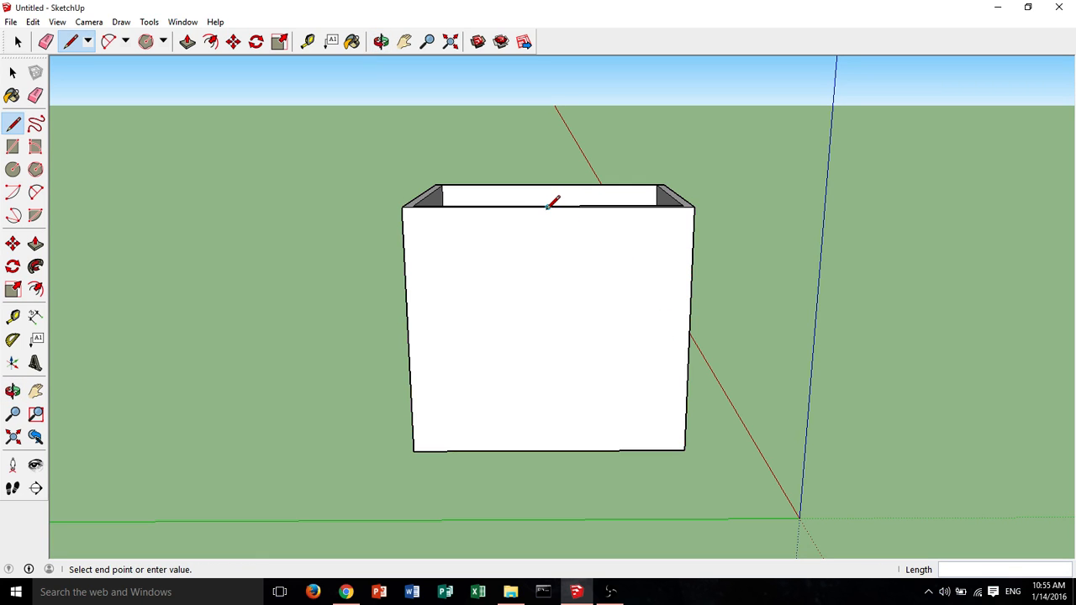
pyautogui.click(549, 450)
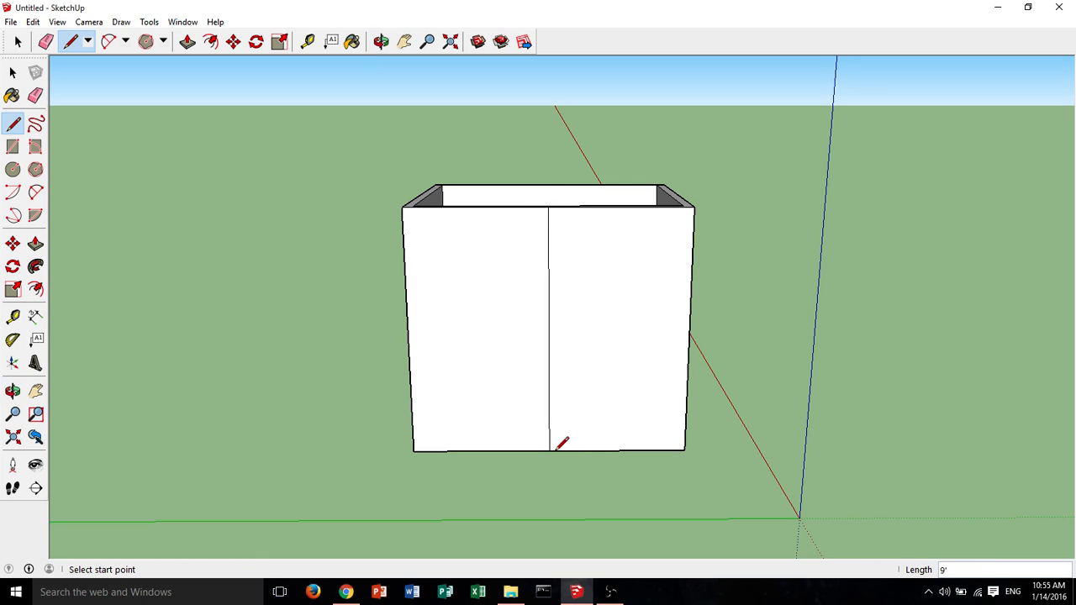
pyautogui.click(406, 333)
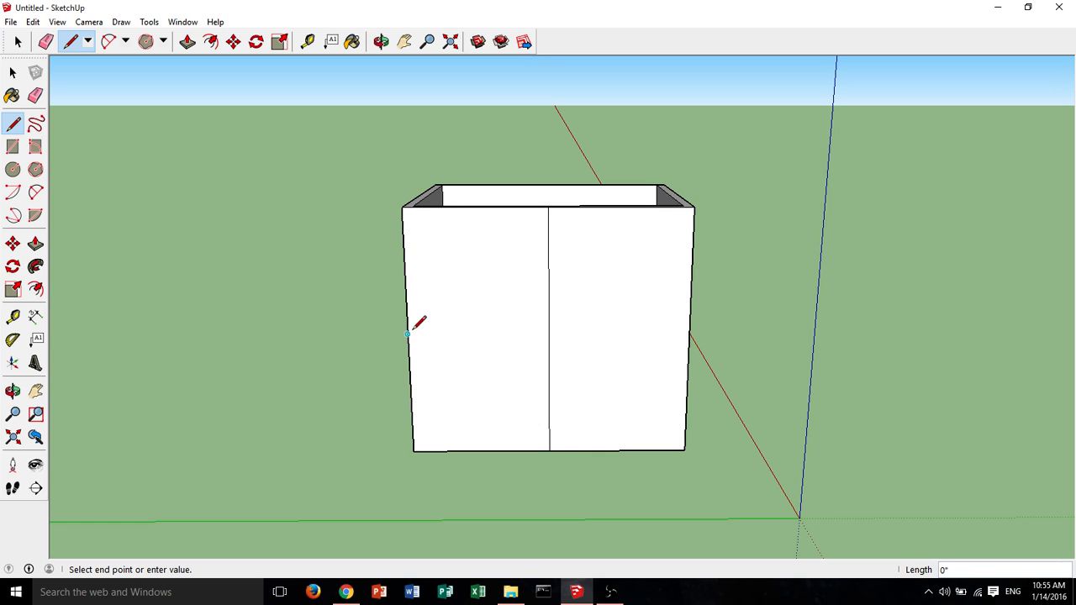
pyautogui.click(689, 334)
# Draw a horizontal line across the middle of the wall's upper half as two 5' segments meeting at the vertical centre line.
pyautogui.scroll(3, 536, 313)
pyautogui.moveTo(538, 315); pyautogui.dragTo(544, 288, button='middle')
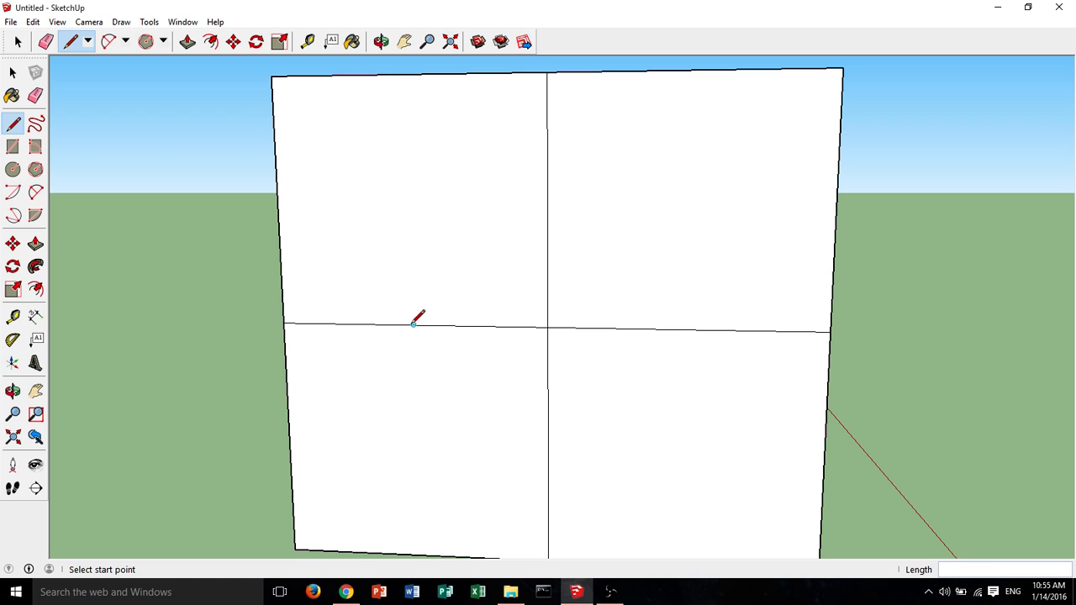
pyautogui.moveTo(456, 299); pyautogui.dragTo(646, 276, button='middle')
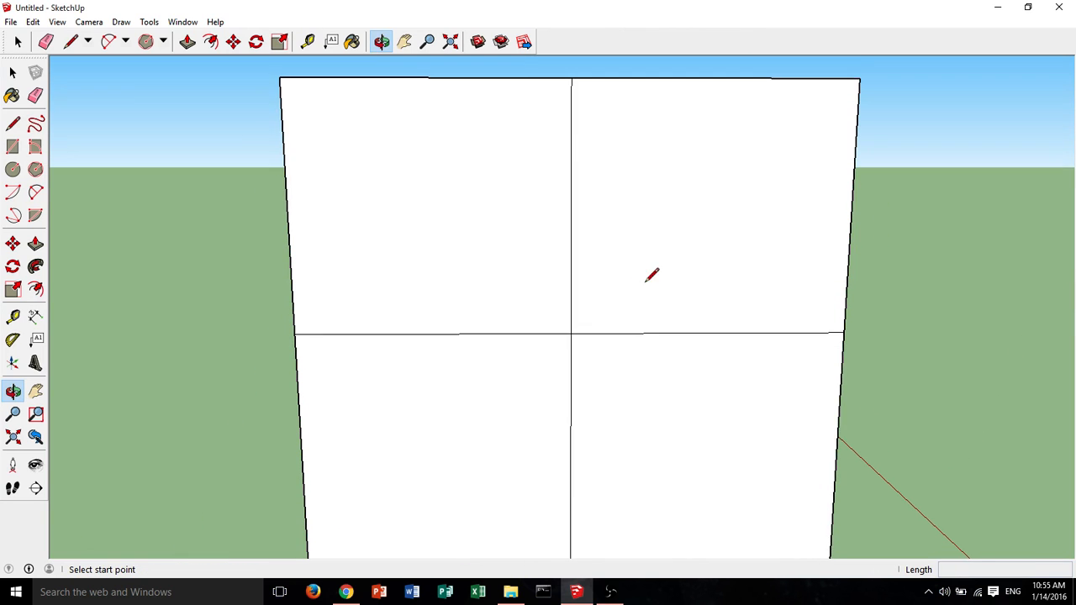
pyautogui.click(572, 204)
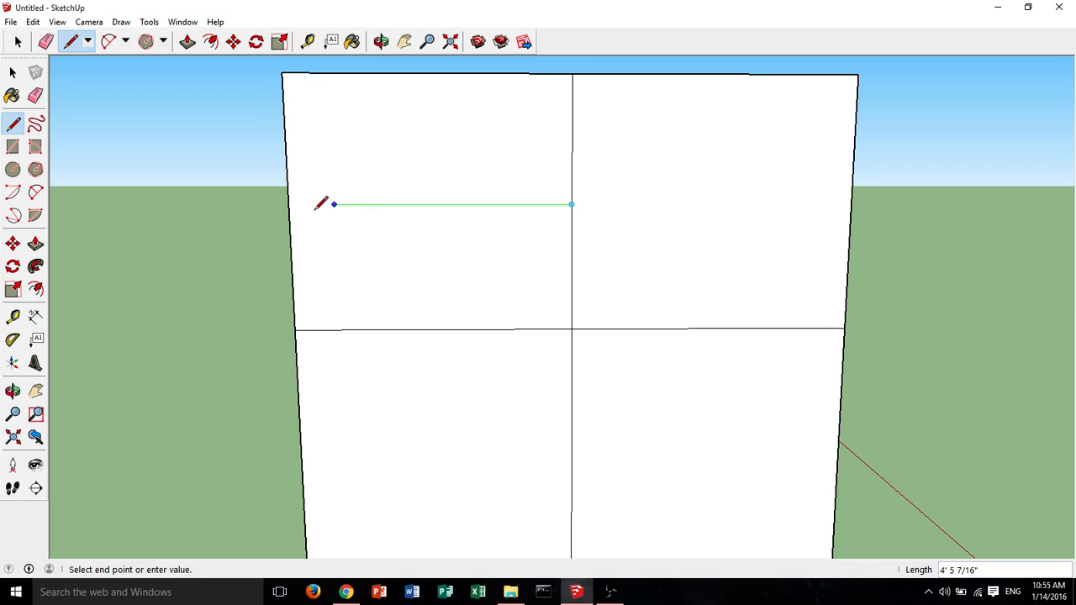
pyautogui.click(288, 203)
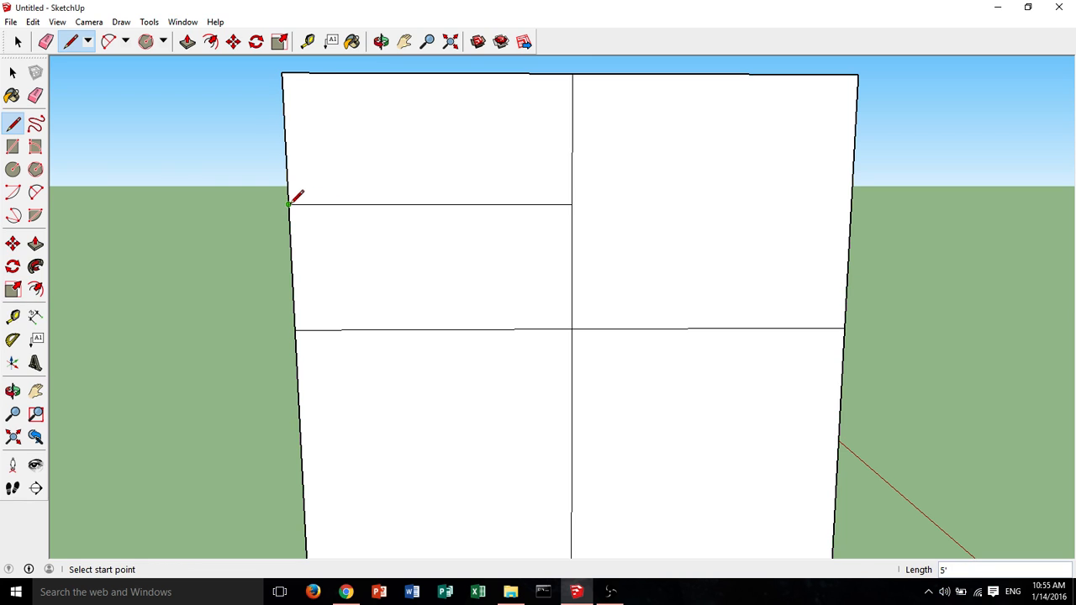
pyautogui.click(571, 204)
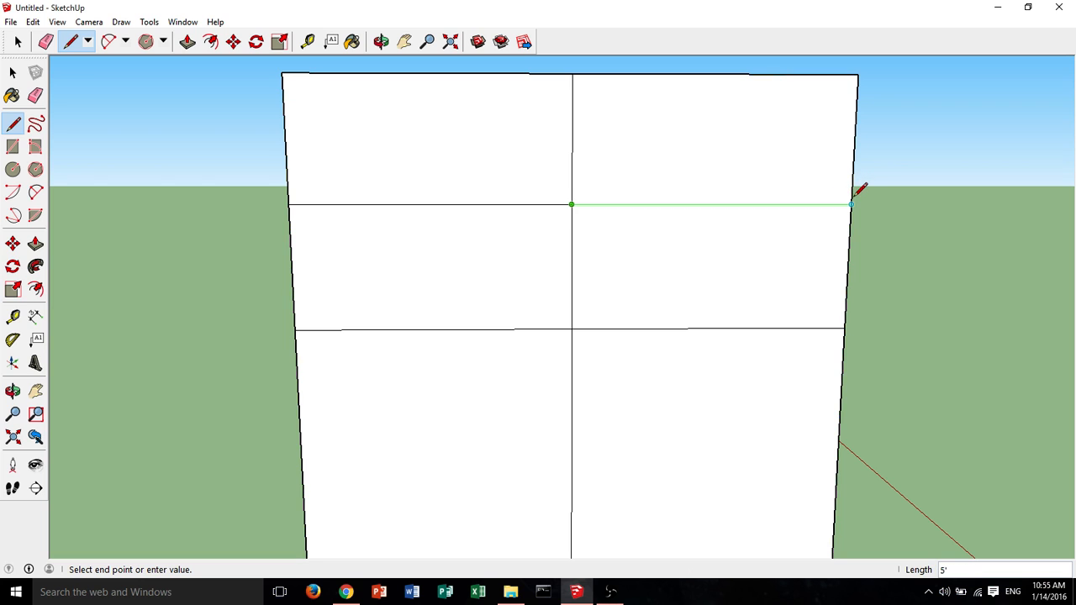
pyautogui.click(851, 204)
pyautogui.moveTo(745, 295); pyautogui.dragTo(759, 288, button='middle')
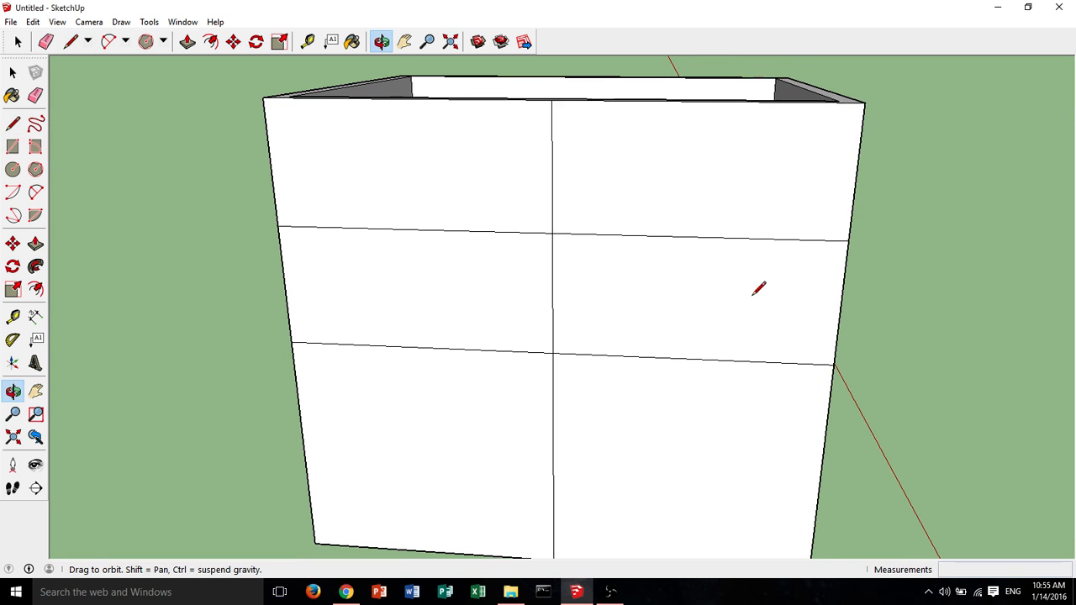
pyautogui.click(420, 346)
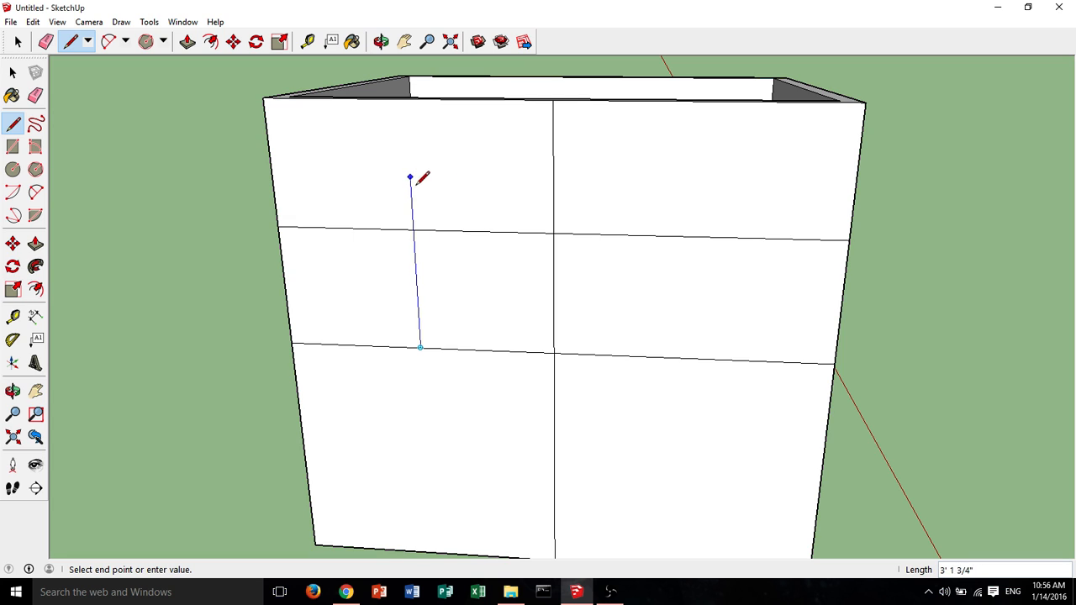
pyautogui.click(414, 230)
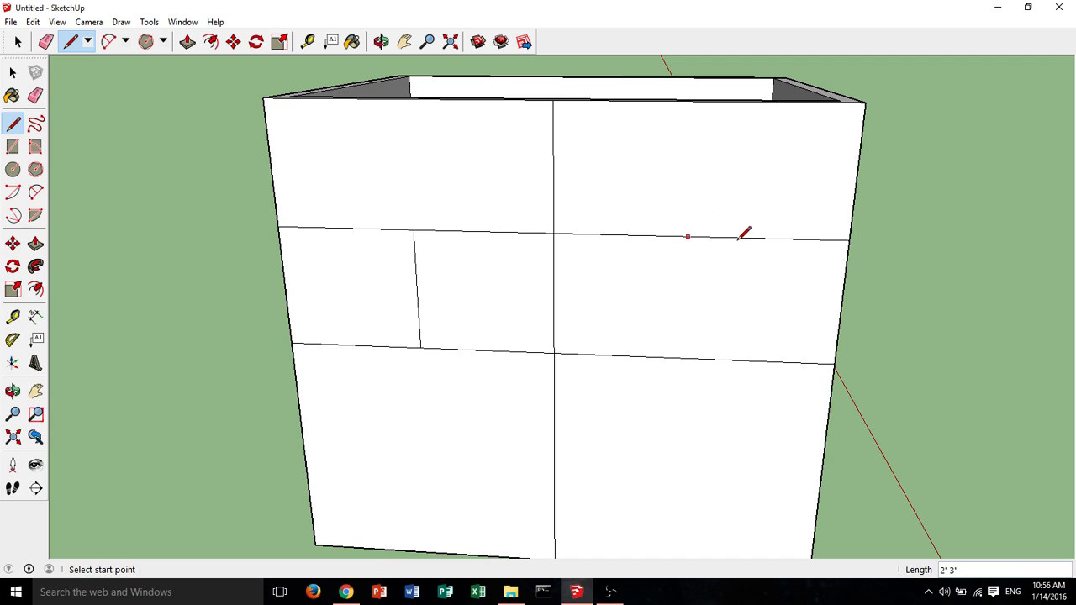
pyautogui.click(35, 95)
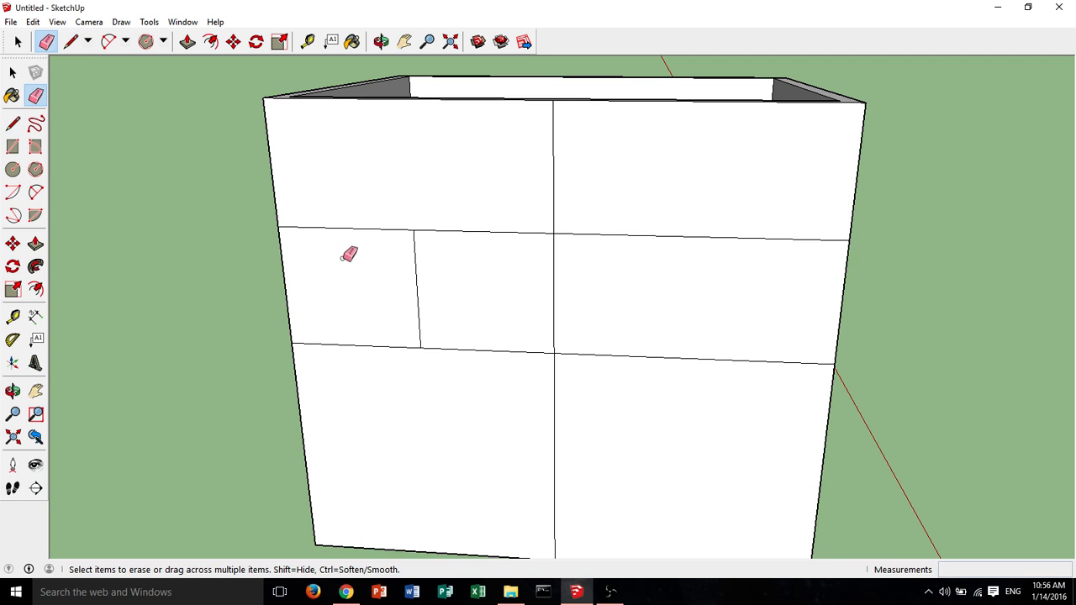
pyautogui.click(420, 278)
# Draw a 1' 5" line left from the wall's centre point and a 2' 3" vertical line from its end to the upper horizontal line.
pyautogui.click(13, 124)
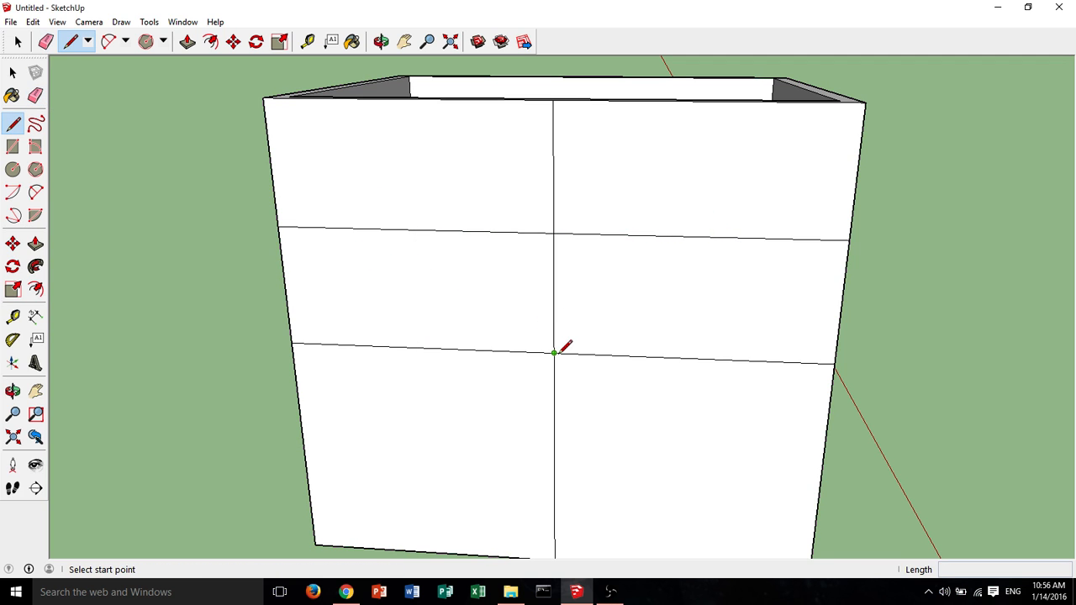
pyautogui.click(553, 353)
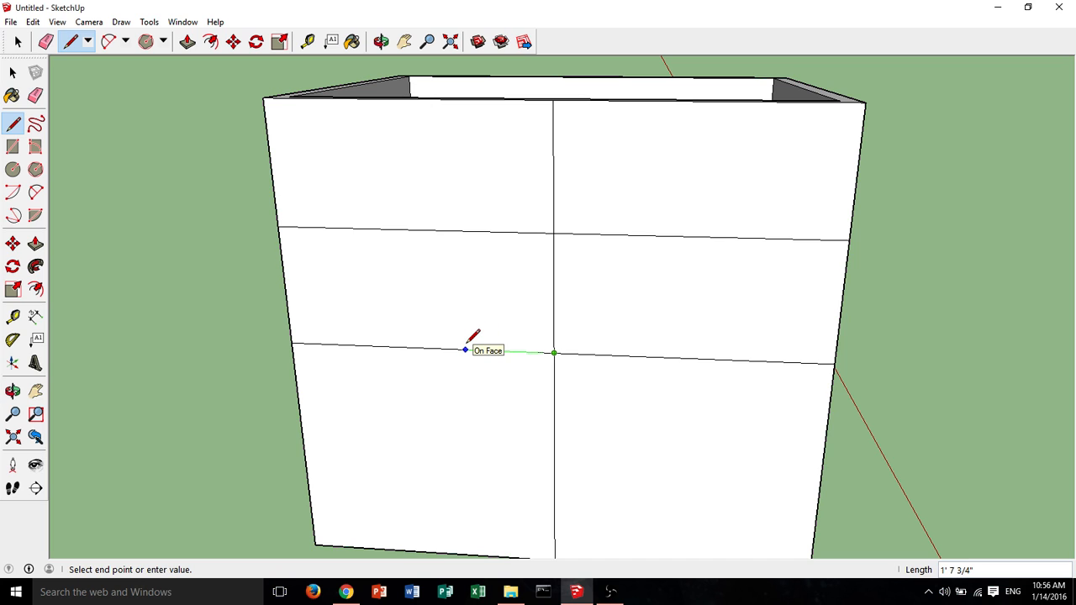
pyautogui.click(465, 349)
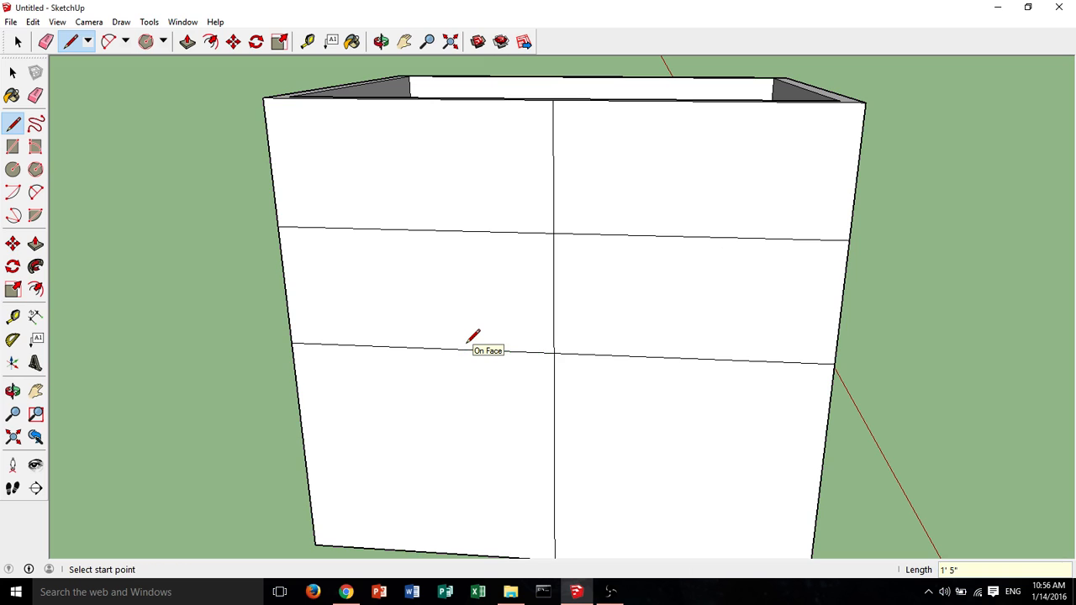
pyautogui.click(477, 350)
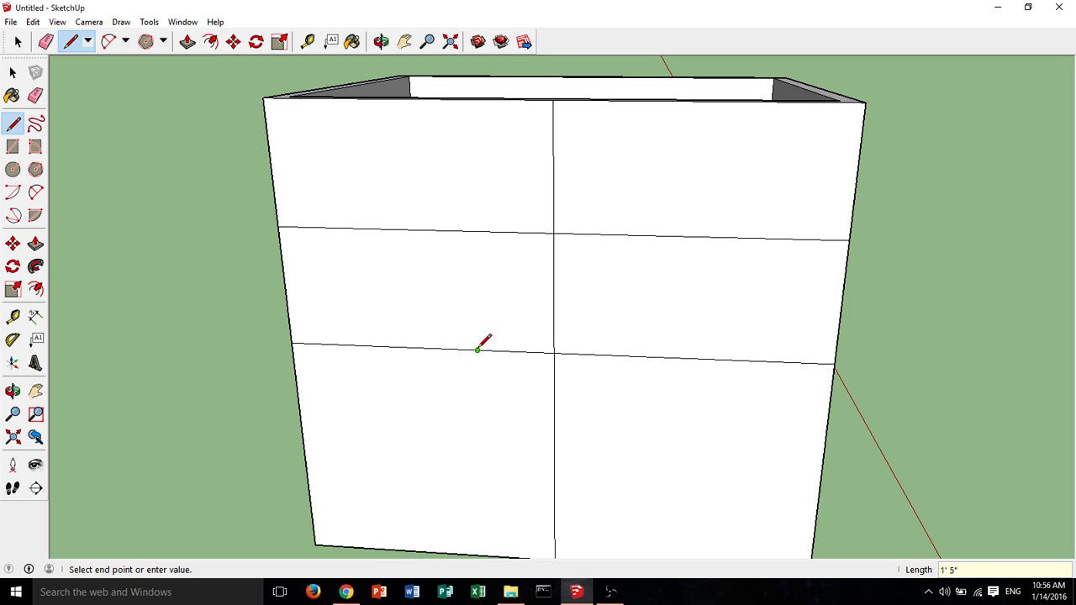
pyautogui.click(473, 230)
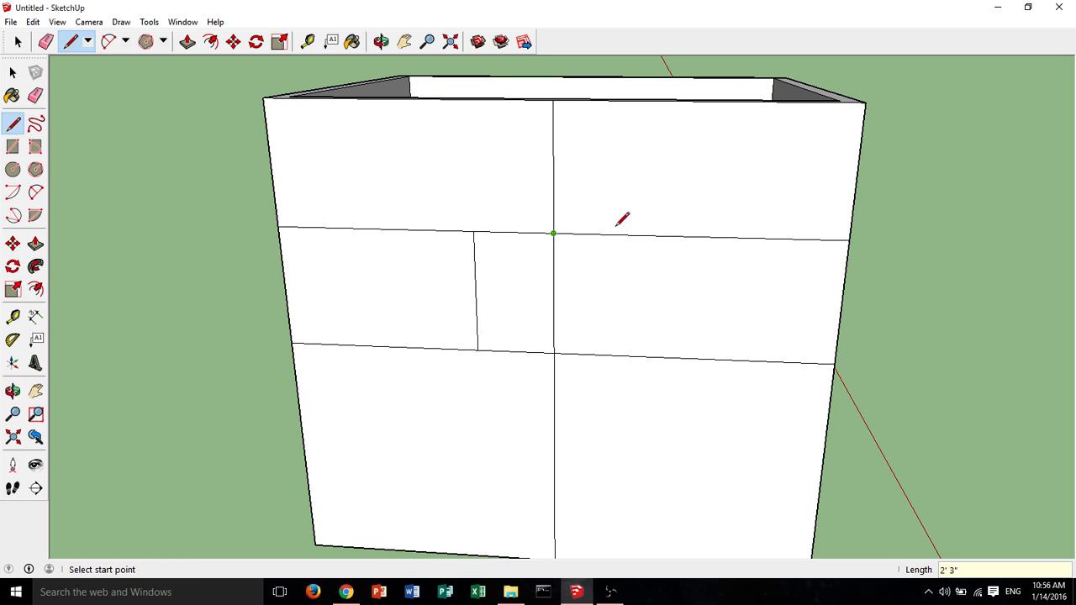
# Draw a 1' 5" line right from the wall's centre point and a vertical line from its end to the upper horizontal line.
pyautogui.click(555, 352)
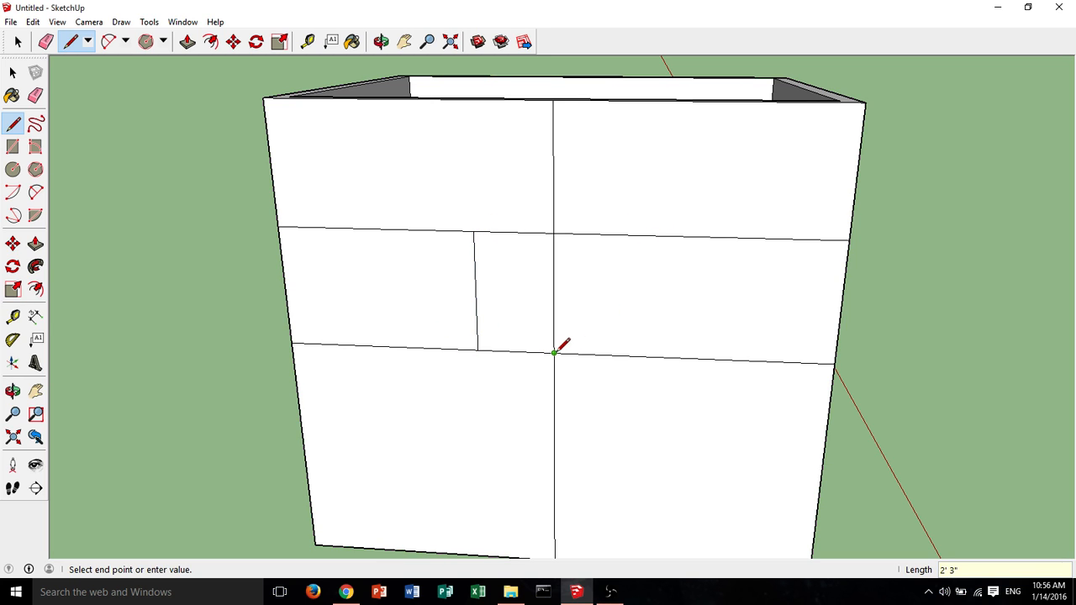
pyautogui.press('Escape')
pyautogui.click(631, 356)
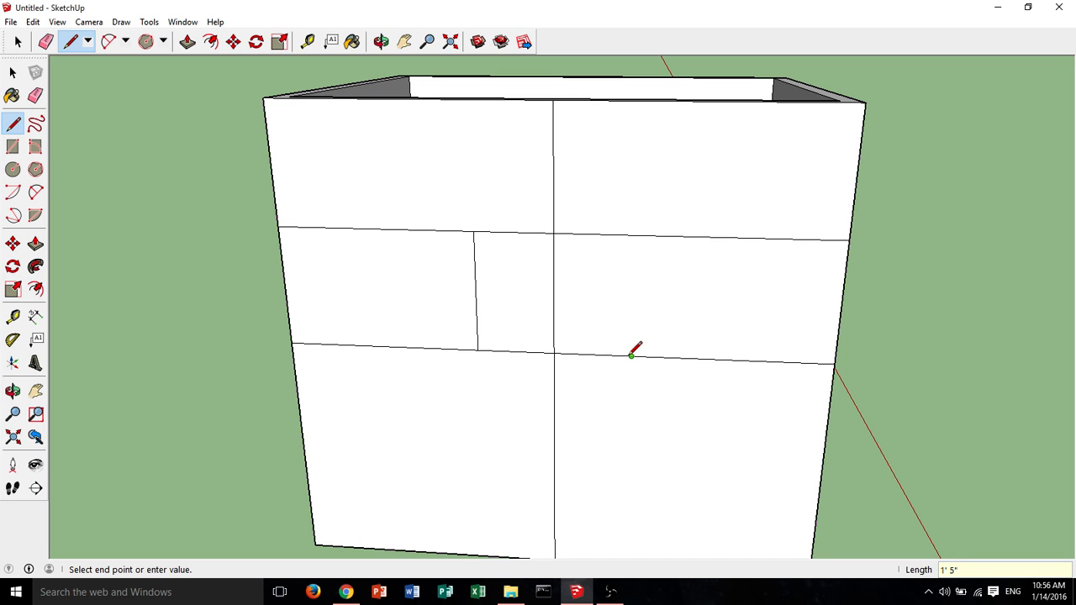
pyautogui.click(634, 237)
pyautogui.moveTo(833, 257); pyautogui.dragTo(471, 332, button='middle')
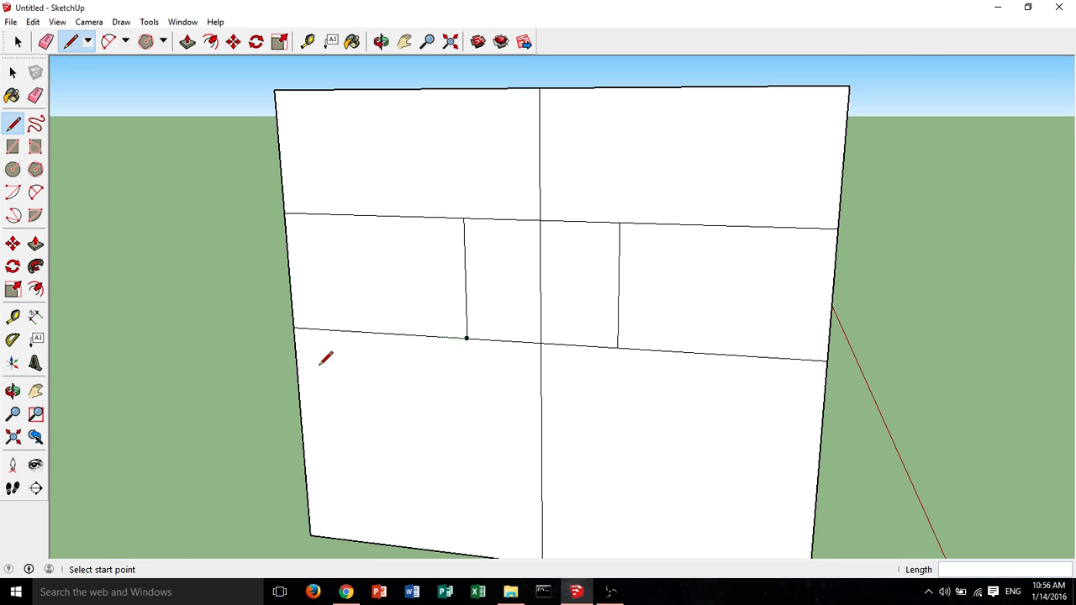
# Draw a horizontal line across the middle of the wall's lower half and extend both vertical opening lines 2' 3" down to it.
pyautogui.click(302, 434)
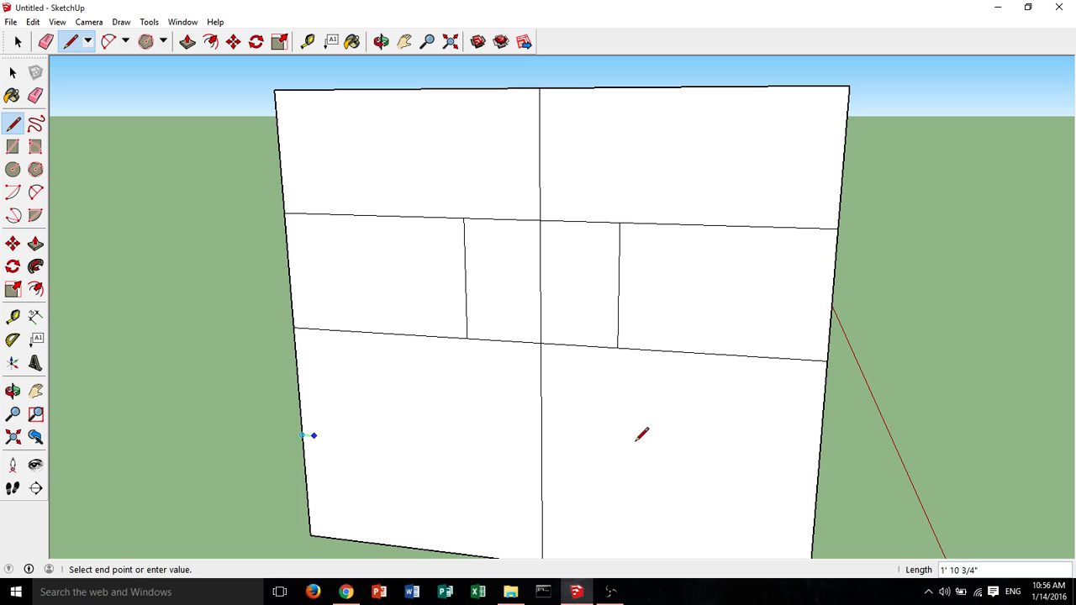
pyautogui.click(817, 483)
pyautogui.click(467, 339)
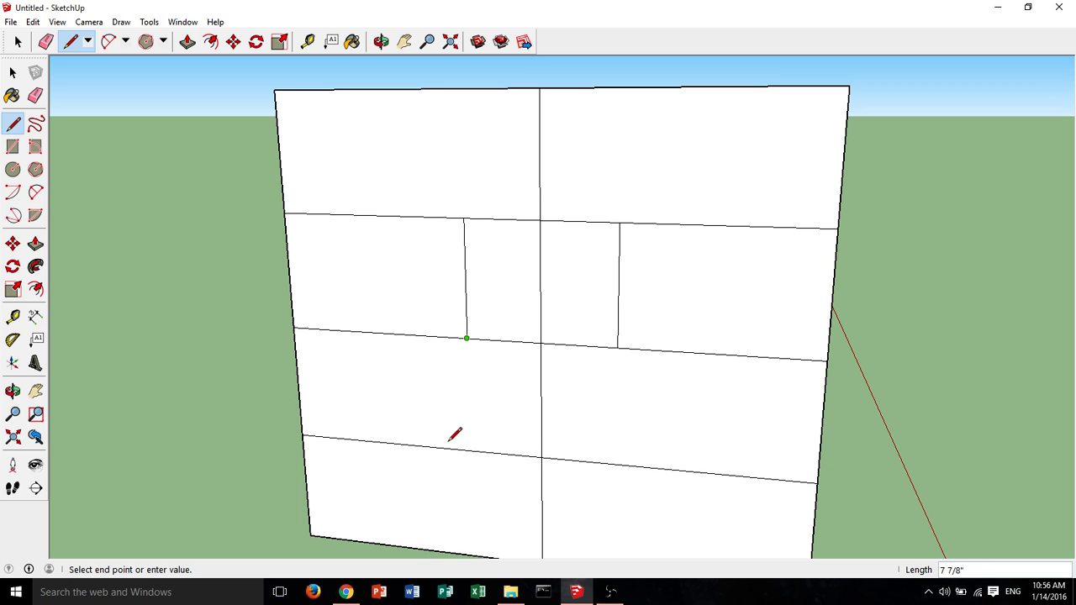
pyautogui.click(470, 450)
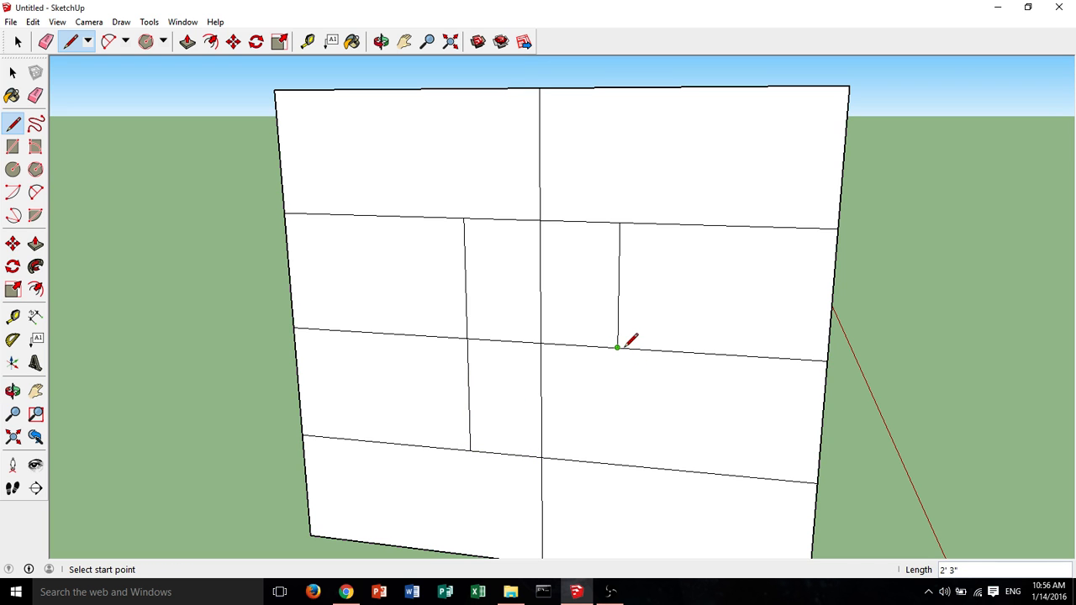
pyautogui.click(617, 347)
pyautogui.click(616, 463)
pyautogui.moveTo(745, 377); pyautogui.dragTo(534, 388, button='middle')
pyautogui.click(525, 383)
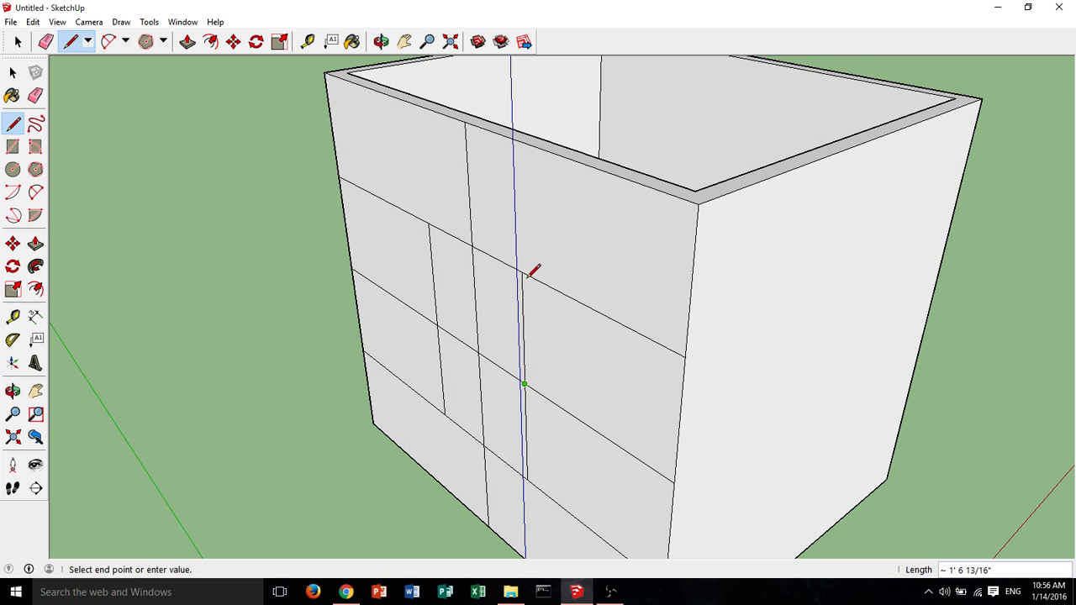
pyautogui.press('o')
pyautogui.moveTo(610, 298); pyautogui.dragTo(737, 332)
pyautogui.press('l')
pyautogui.press('space')
# Erase all construction lines outside the central window rectangle, keeping its outline and the two dividing lines inside.
pyautogui.press('e')
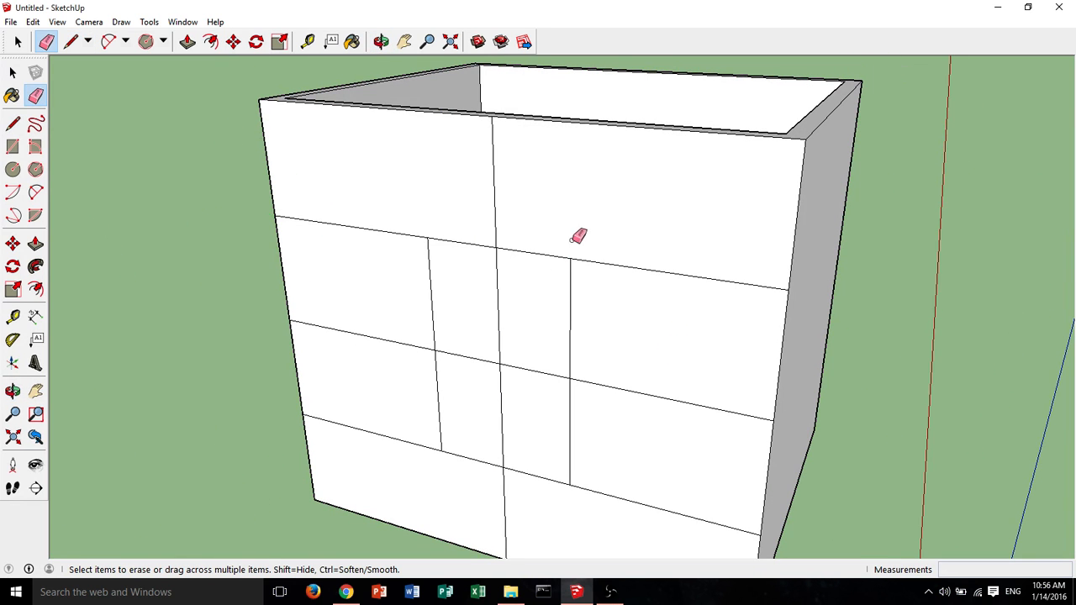
pyautogui.moveTo(370, 229); pyautogui.dragTo(393, 381)
pyautogui.moveTo(395, 443); pyautogui.dragTo(398, 450)
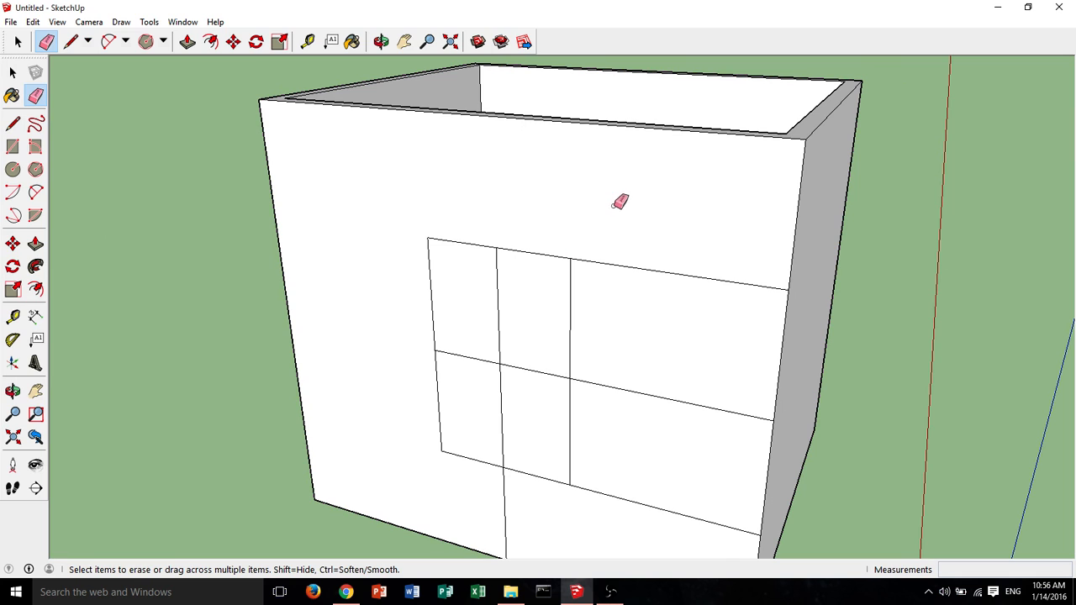
pyautogui.moveTo(644, 262)
pyautogui.mouseDown()
pyautogui.moveTo(665, 387)
pyautogui.moveTo(653, 516)
pyautogui.mouseUp()
pyautogui.press('o')
pyautogui.moveTo(588, 353)
pyautogui.mouseDown()
pyautogui.moveTo(565, 322)
pyautogui.moveTo(764, 209)
pyautogui.mouseUp()
pyautogui.press('e')
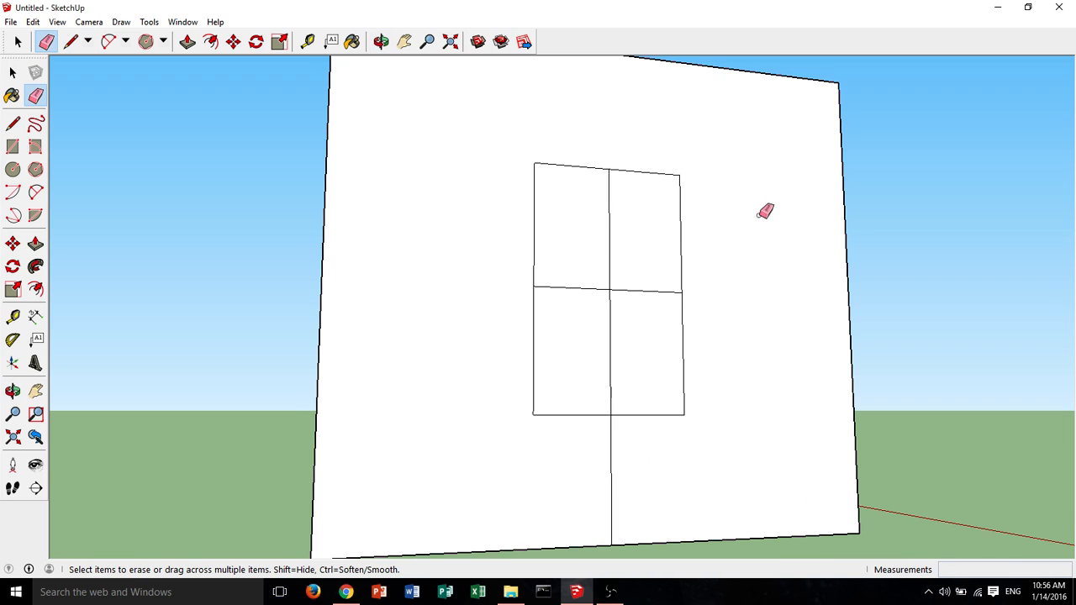
pyautogui.moveTo(797, 282); pyautogui.dragTo(718, 363, button='middle')
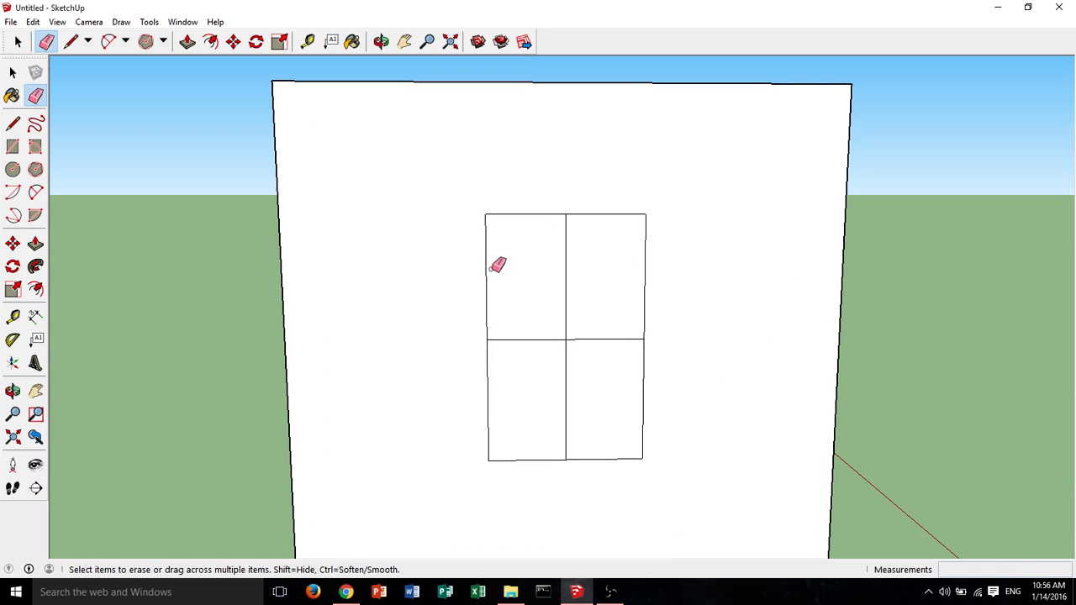
# Offset the upper-left window pane's outline outward by about 1 5/8".
pyautogui.moveTo(495, 261)
pyautogui.mouseDown(button='middle')
pyautogui.moveTo(584, 300)
pyautogui.moveTo(493, 176)
pyautogui.mouseUp(button='middle')
pyautogui.press('o')
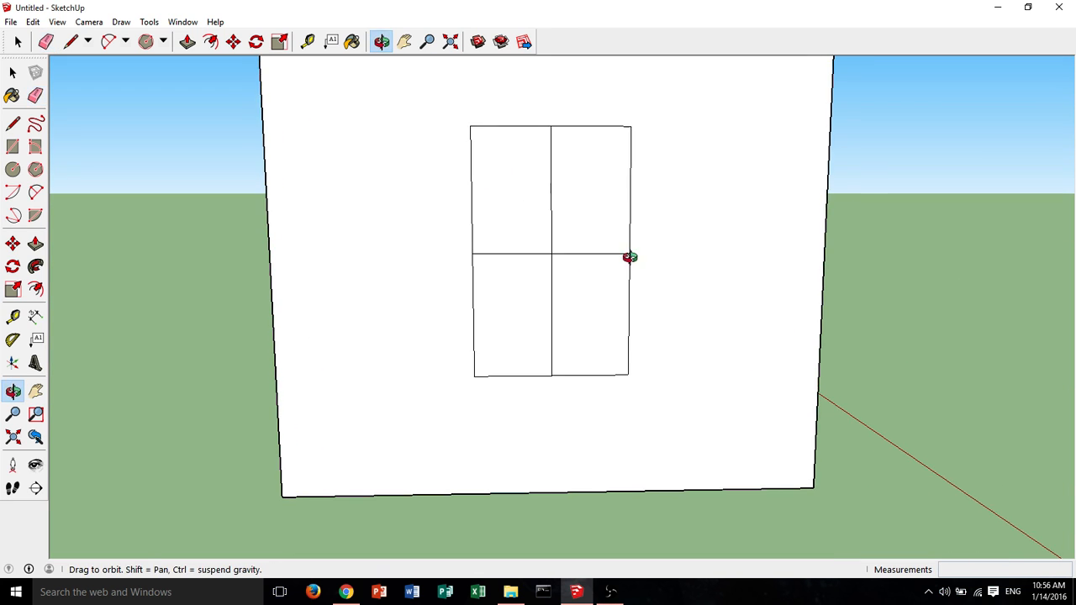
pyautogui.moveTo(630, 254)
pyautogui.mouseDown()
pyautogui.moveTo(807, 310)
pyautogui.moveTo(557, 307)
pyautogui.mouseUp()
pyautogui.press('e')
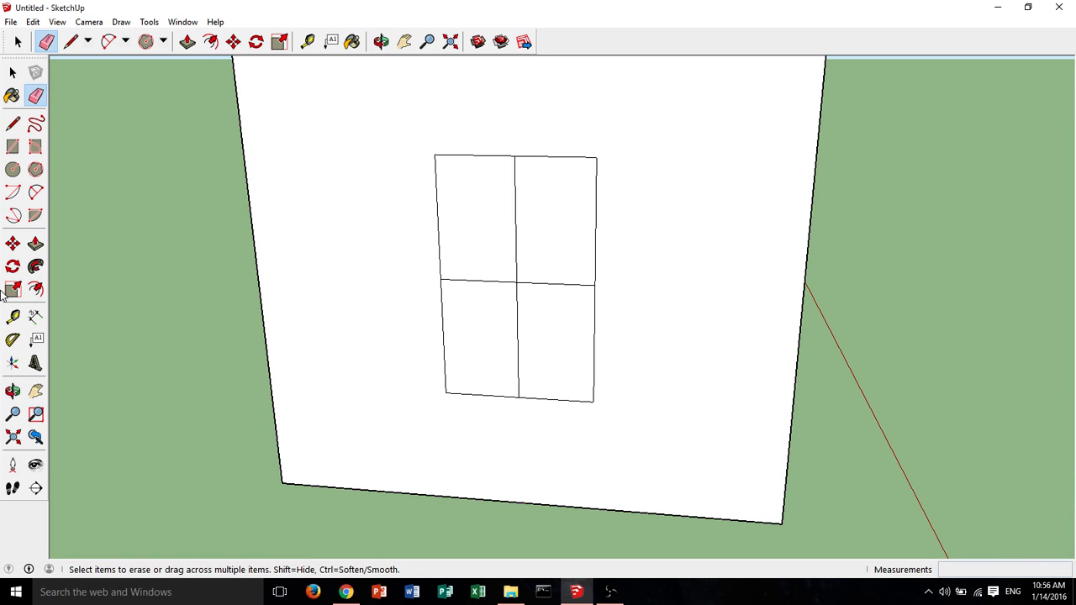
pyautogui.click(34, 290)
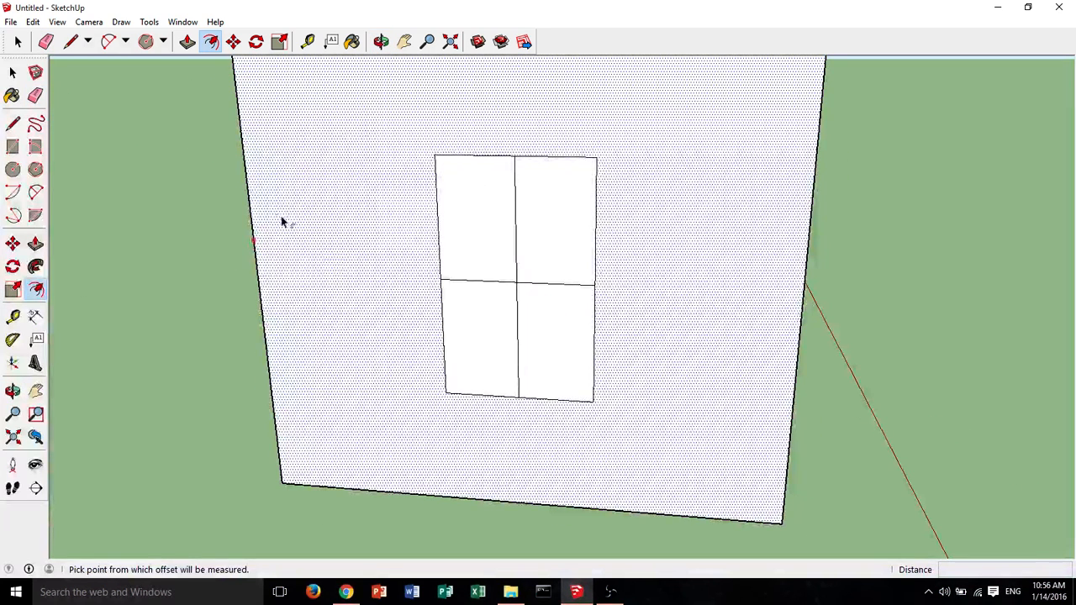
pyautogui.click(456, 187)
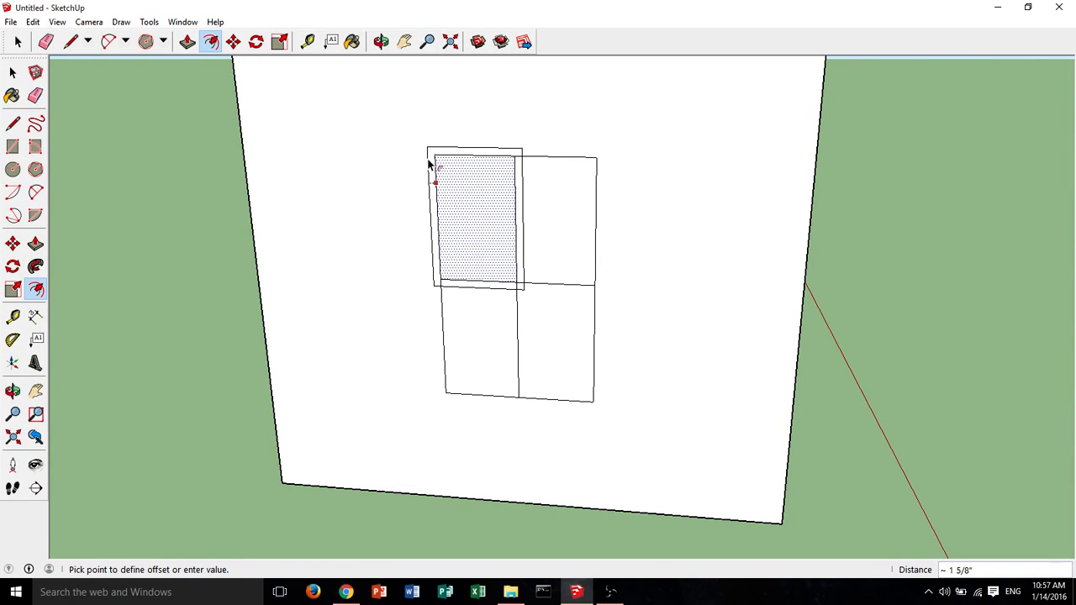
pyautogui.click(429, 162)
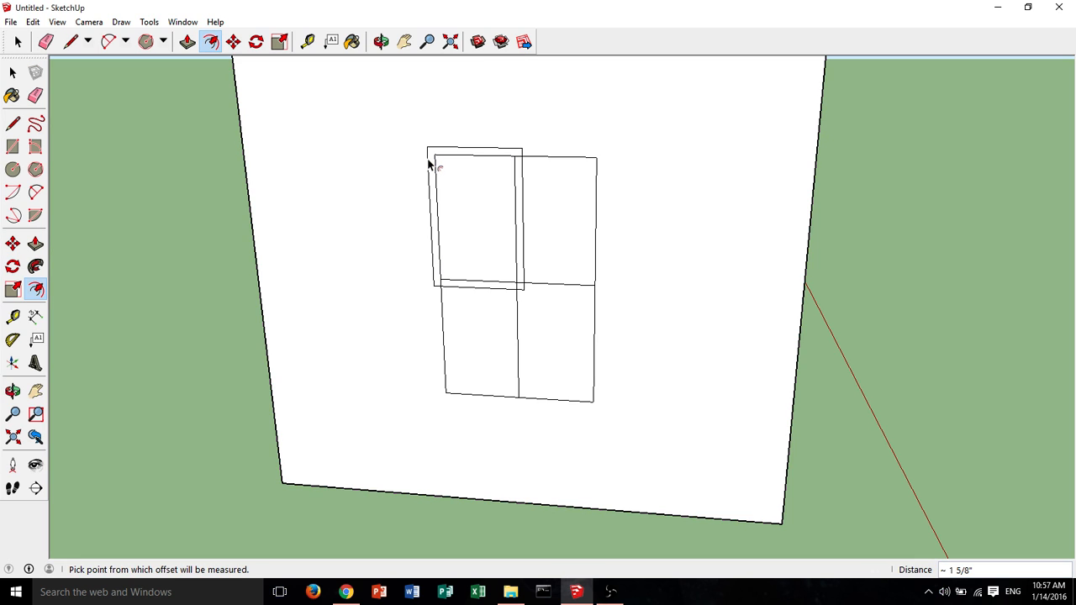
# Repeat the outward offset on the lower-left and lower-right panes, and undo both offsets.
pyautogui.moveTo(542, 179); pyautogui.dragTo(560, 214, button='middle')
pyautogui.doubleClick(508, 330)
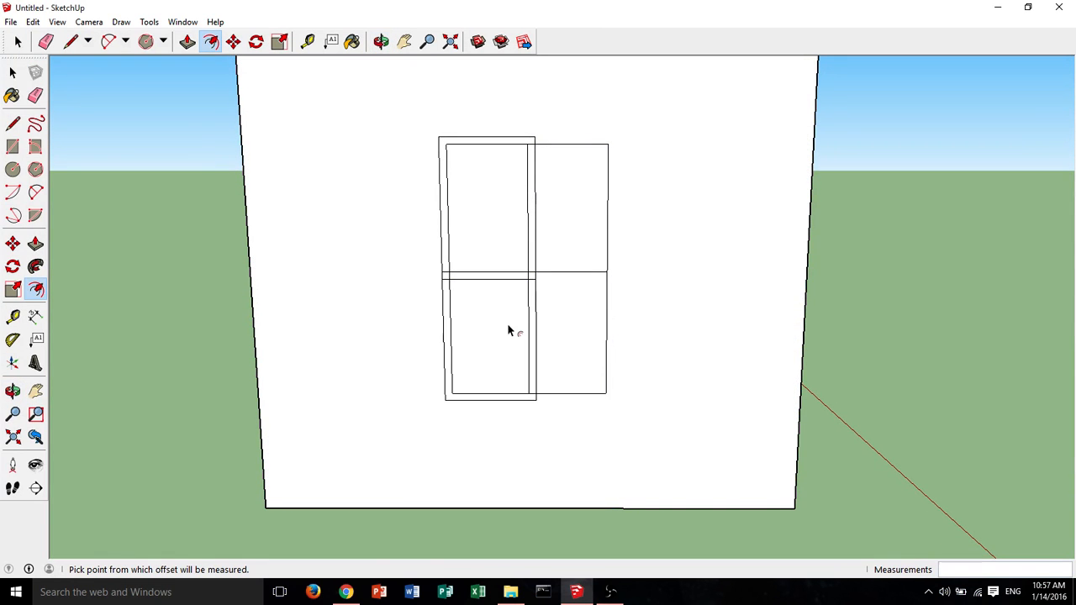
pyautogui.doubleClick(562, 319)
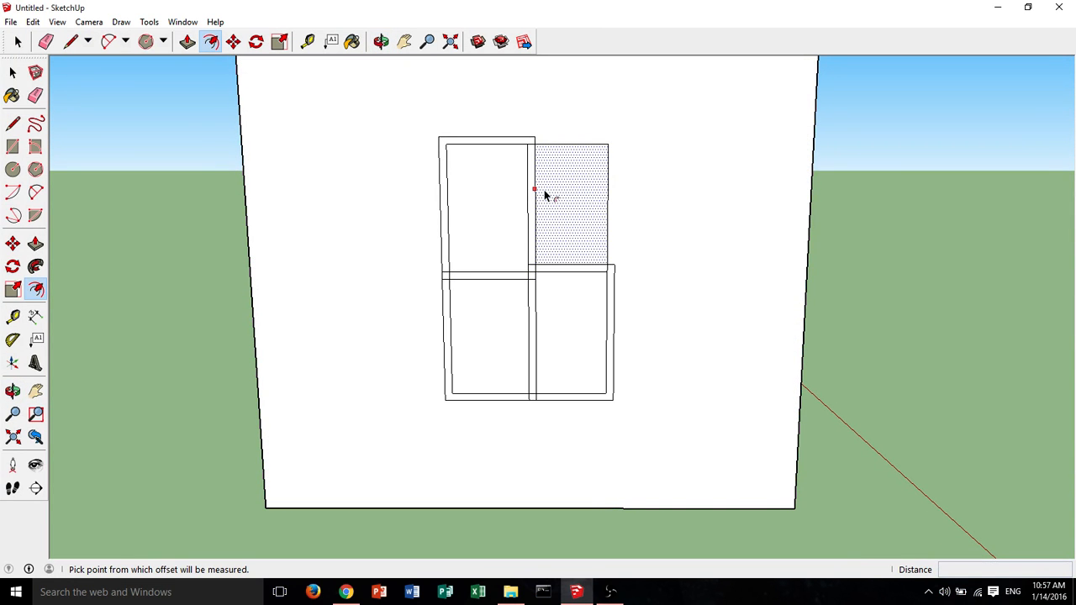
pyautogui.moveTo(547, 193); pyautogui.dragTo(583, 242, button='middle')
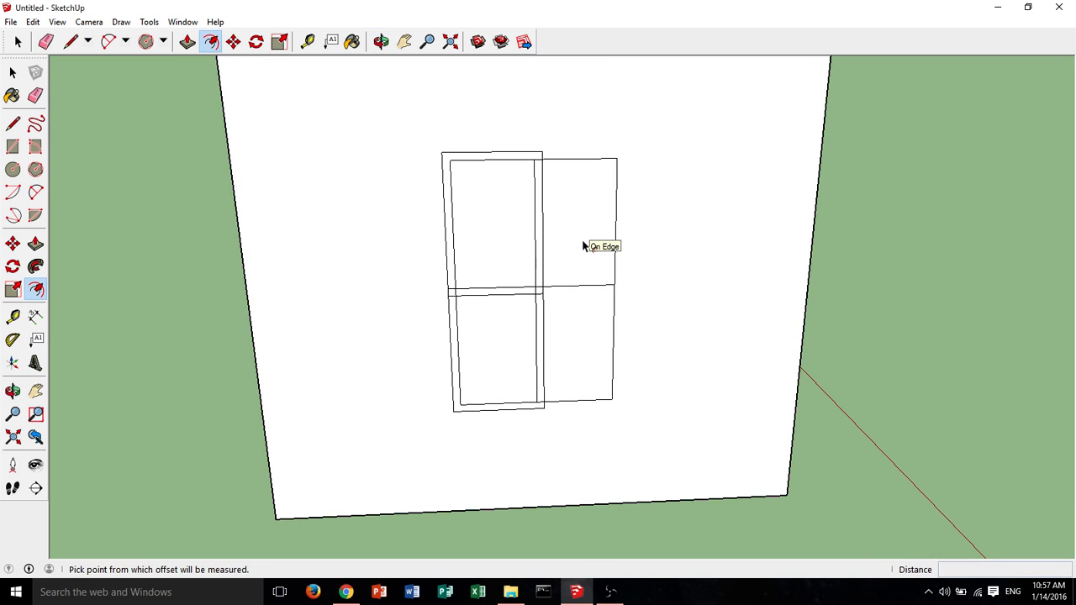
pyautogui.hotkey('ctrl', 'z')
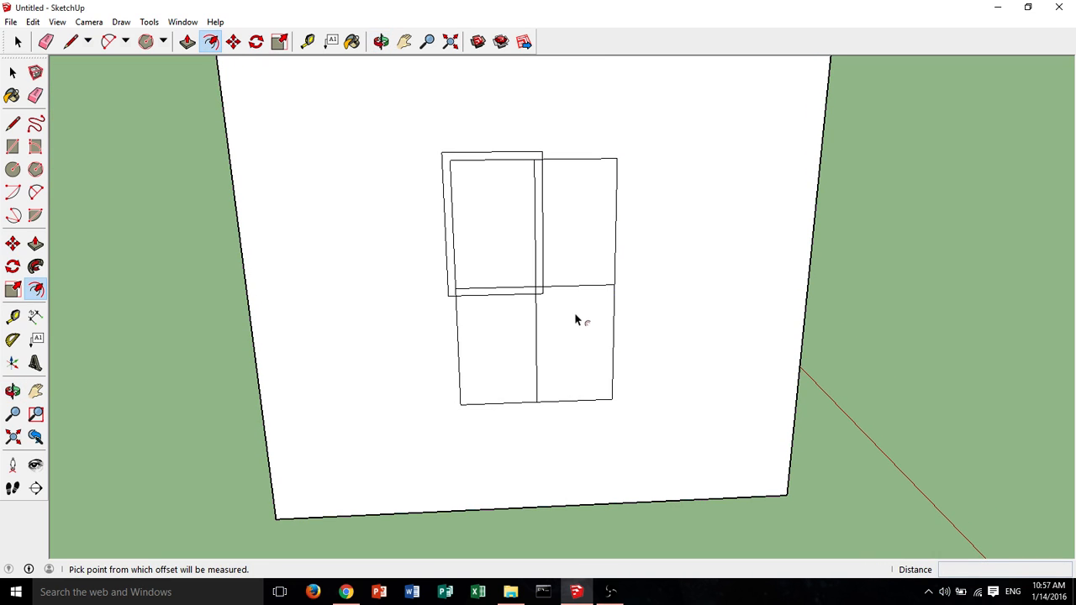
# Repeat the same outward offset on the upper-right, lower-left and lower-right window panes.
pyautogui.doubleClick(577, 249)
pyautogui.doubleClick(513, 320)
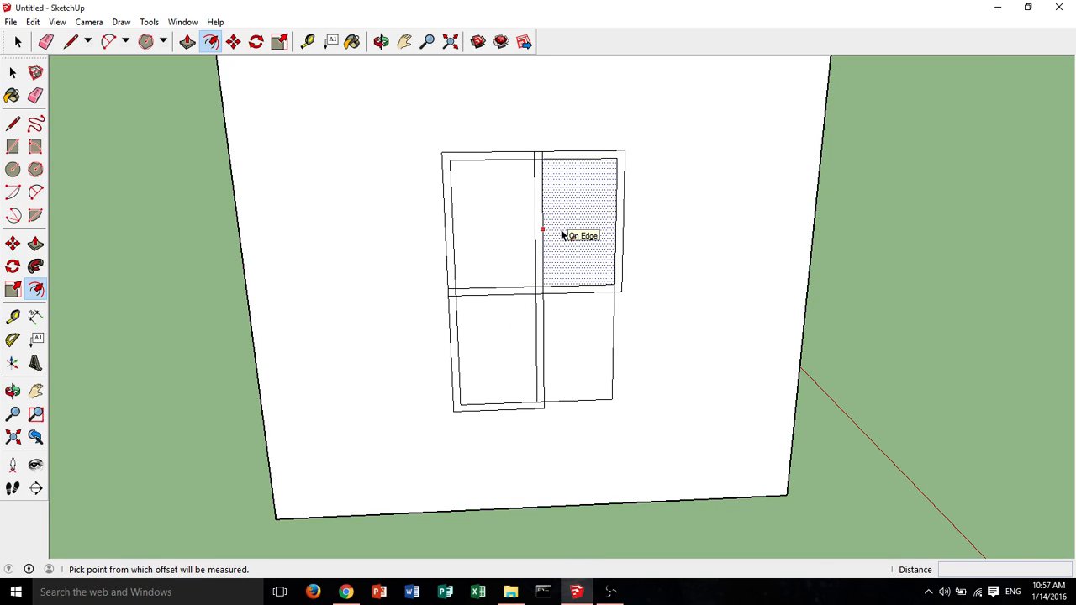
pyautogui.doubleClick(557, 316)
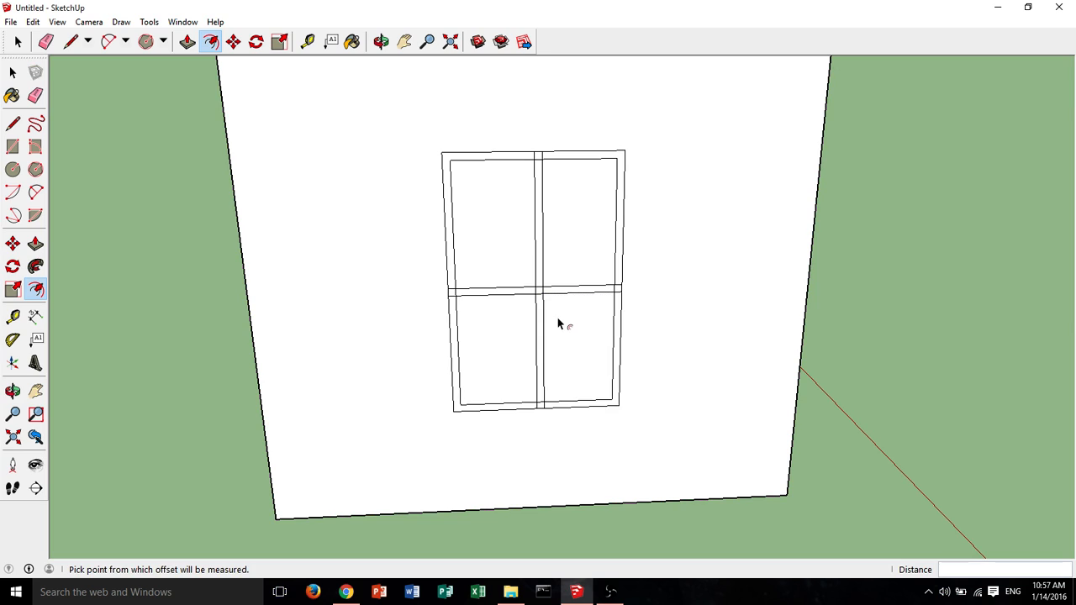
# Erase the short horizontal segments crossing the vertical bar at the window's centre.
pyautogui.moveTo(581, 319)
pyautogui.mouseDown(button='middle')
pyautogui.moveTo(341, 329)
pyautogui.moveTo(428, 315)
pyautogui.moveTo(420, 308)
pyautogui.moveTo(572, 226)
pyautogui.moveTo(442, 228)
pyautogui.mouseUp(button='middle')
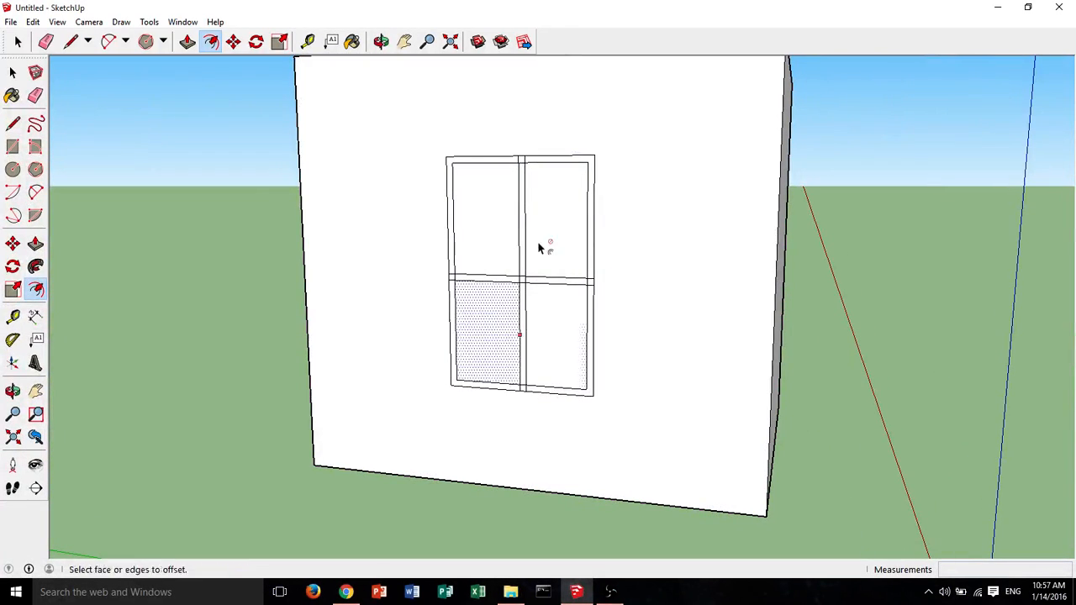
pyautogui.click(36, 95)
pyautogui.scroll(6, 525, 281)
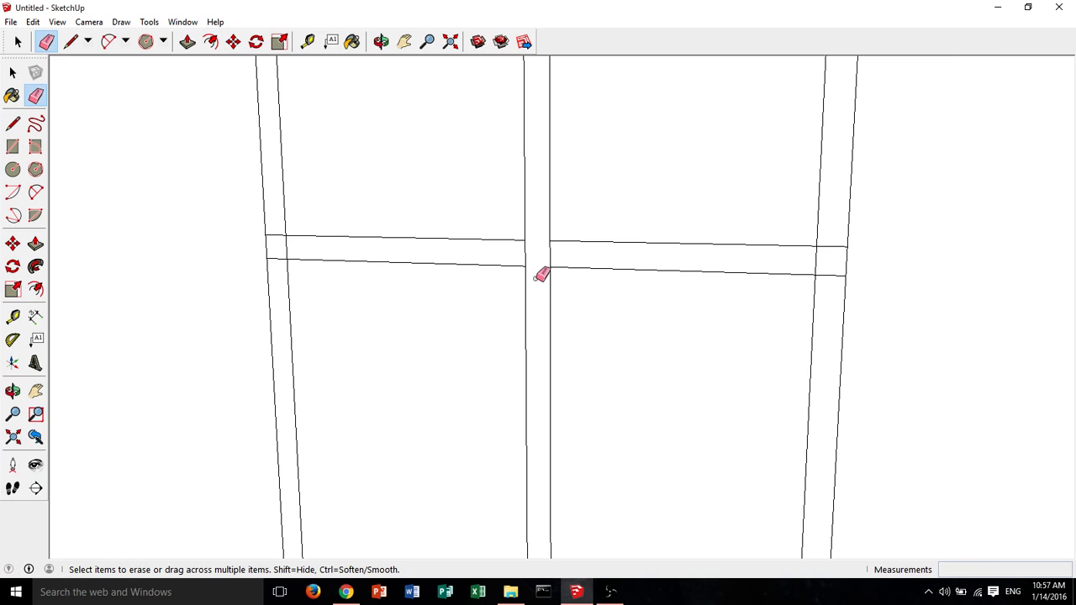
pyautogui.scroll(-6, 541, 275)
pyautogui.scroll(5, 538, 244)
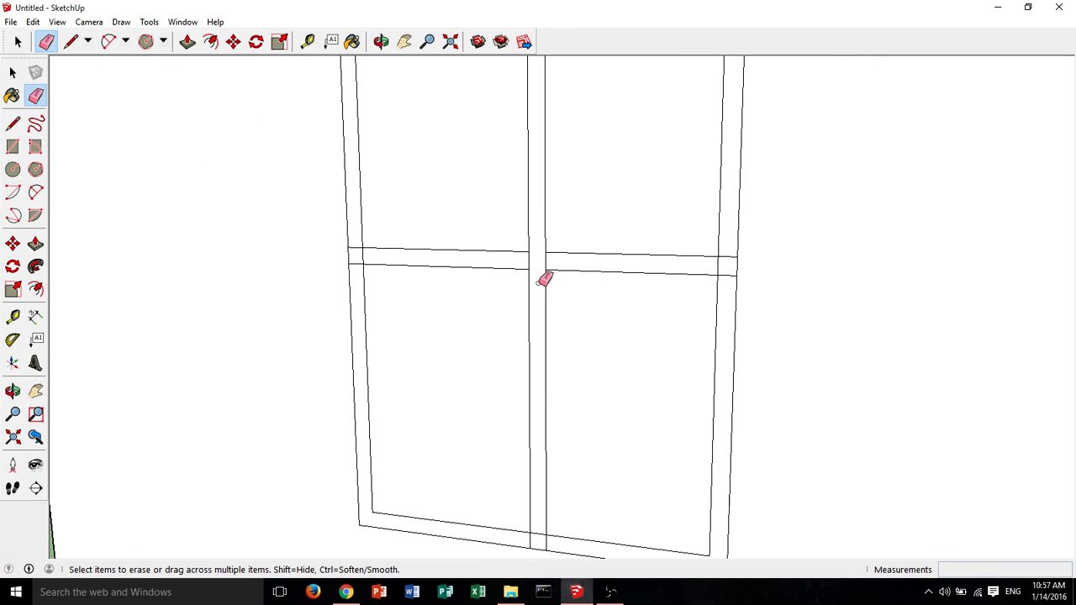
pyautogui.scroll(-6, 544, 280)
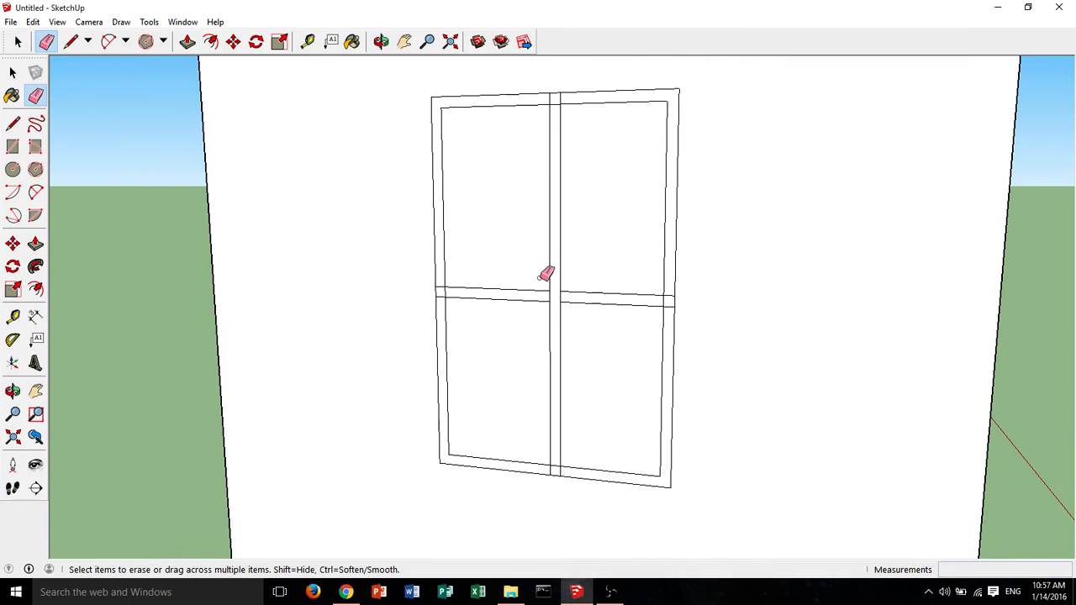
# Erase the short horizontal segments that cross the left and right sides of the window frame.
pyautogui.scroll(5, 438, 302)
pyautogui.scroll(-5, 439, 340)
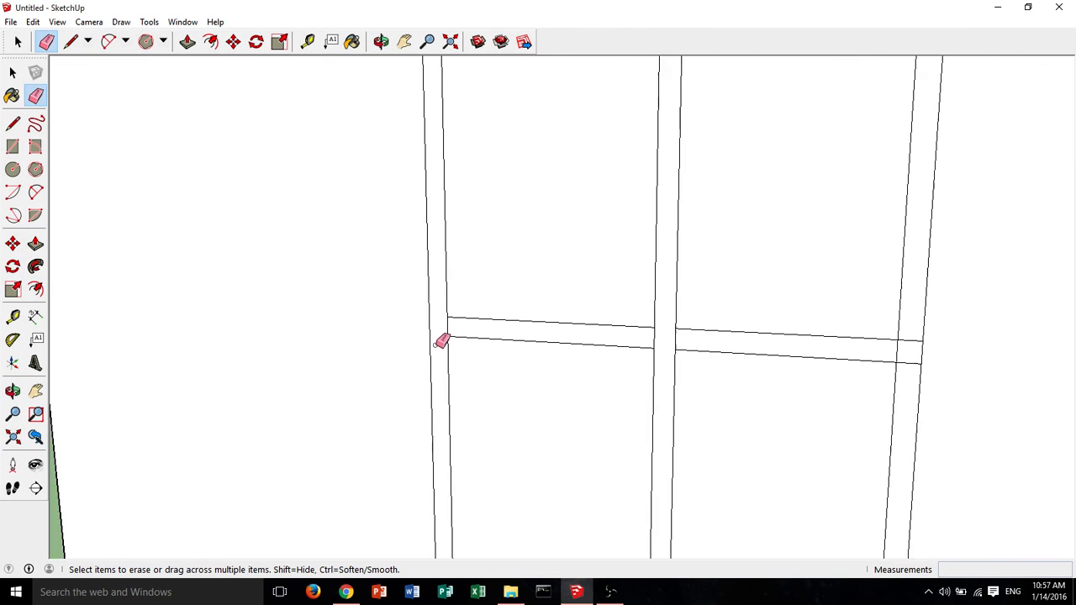
pyautogui.scroll(2, 588, 318)
pyautogui.scroll(3, 609, 328)
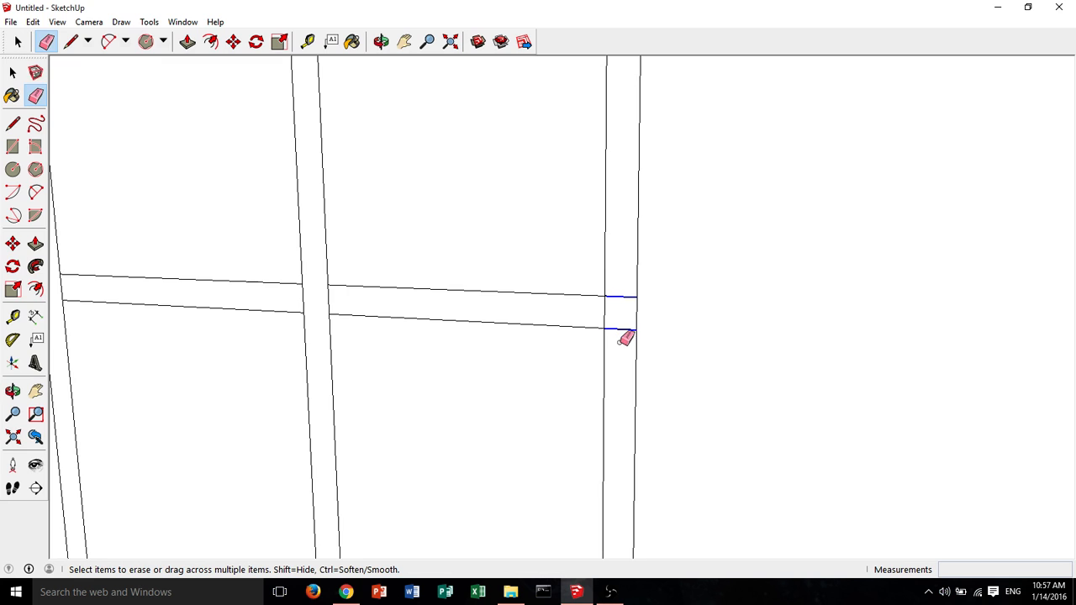
pyautogui.scroll(-6, 619, 334)
# Erase the short vertical segments that cross the top and bottom of the window frame.
pyautogui.scroll(3, 546, 261)
pyautogui.scroll(3, 527, 266)
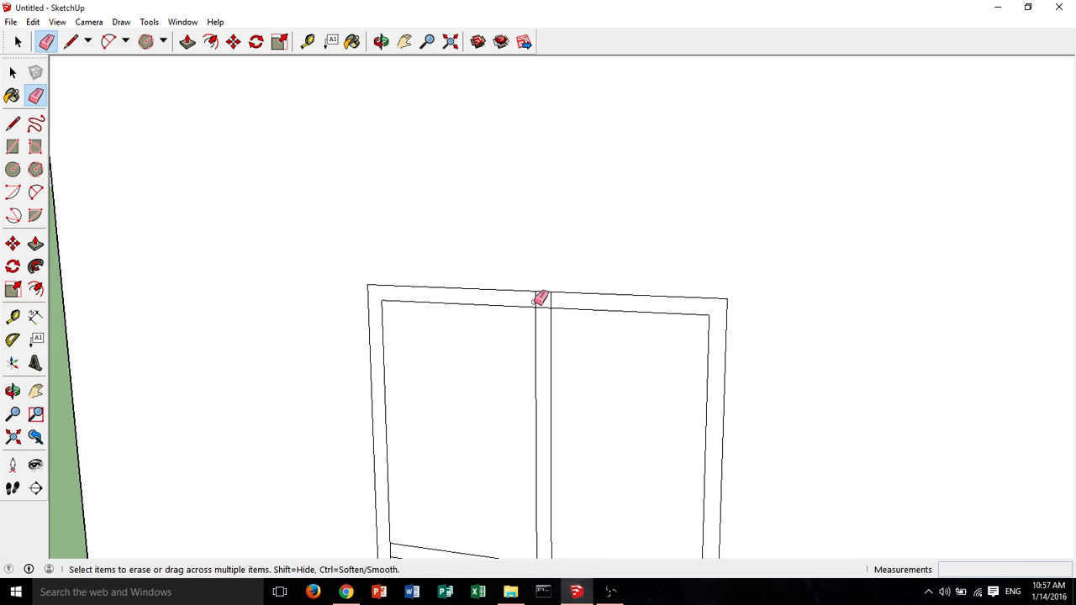
pyautogui.scroll(-2, 597, 294)
pyautogui.scroll(-3, 591, 306)
pyautogui.keyDown('shift'); pyautogui.moveTo(650, 358); pyautogui.dragTo(627, 163, button='middle'); pyautogui.keyUp('shift')
pyautogui.scroll(4, 564, 407)
pyautogui.keyDown('shift'); pyautogui.moveTo(540, 526); pyautogui.dragTo(563, 395, button='middle'); pyautogui.keyUp('shift')
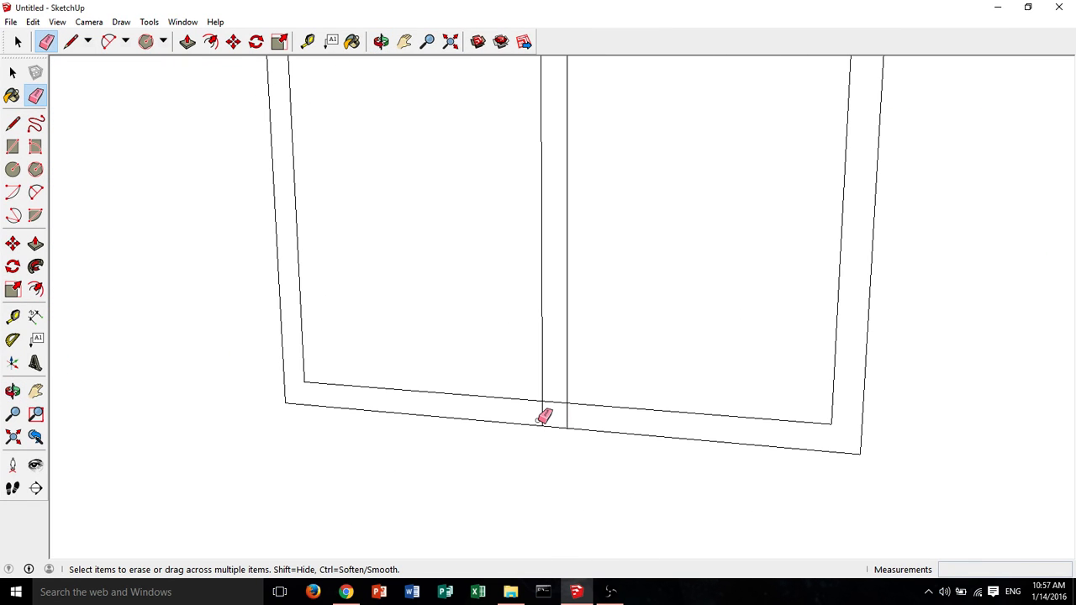
pyautogui.scroll(-6, 583, 412)
# Pull the outer window frame face 1 3/4" out from the wall with Push/Pull.
pyautogui.moveTo(607, 351); pyautogui.dragTo(524, 479, button='middle')
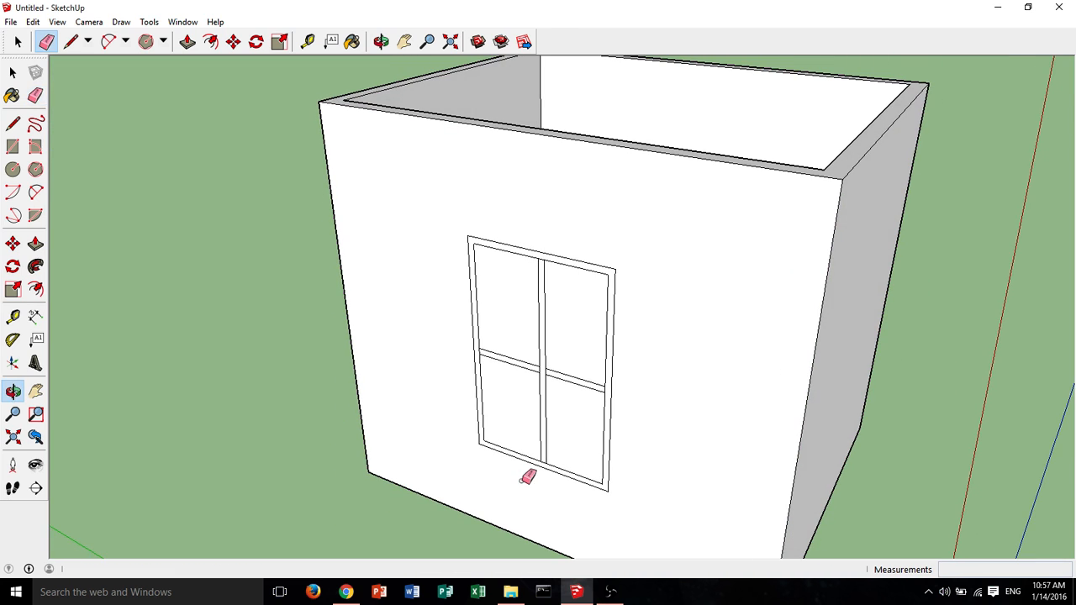
pyautogui.click(30, 244)
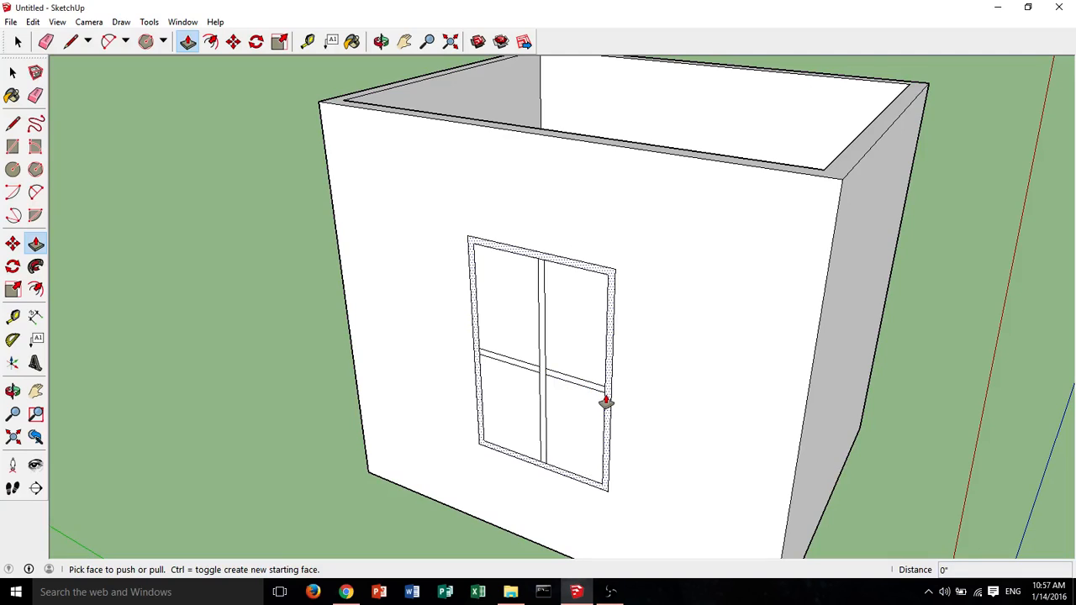
pyautogui.click(606, 403)
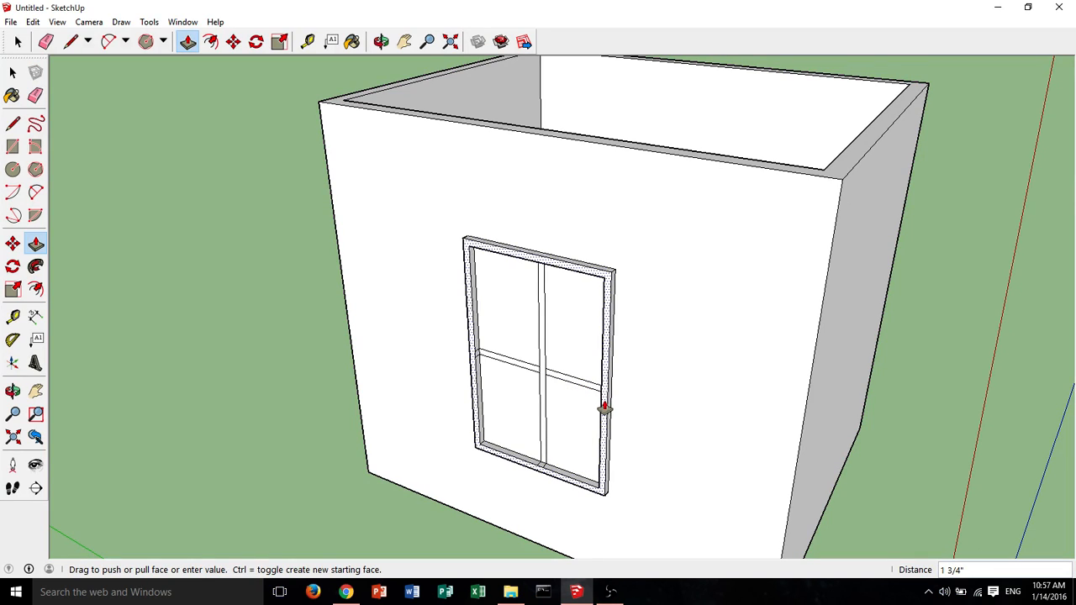
pyautogui.click(602, 407)
# Pull the window's central vertical bar out 1 3/4", flush with the outer frame.
pyautogui.scroll(5, 327, 386)
pyautogui.moveTo(451, 322); pyautogui.dragTo(243, 317, button='middle')
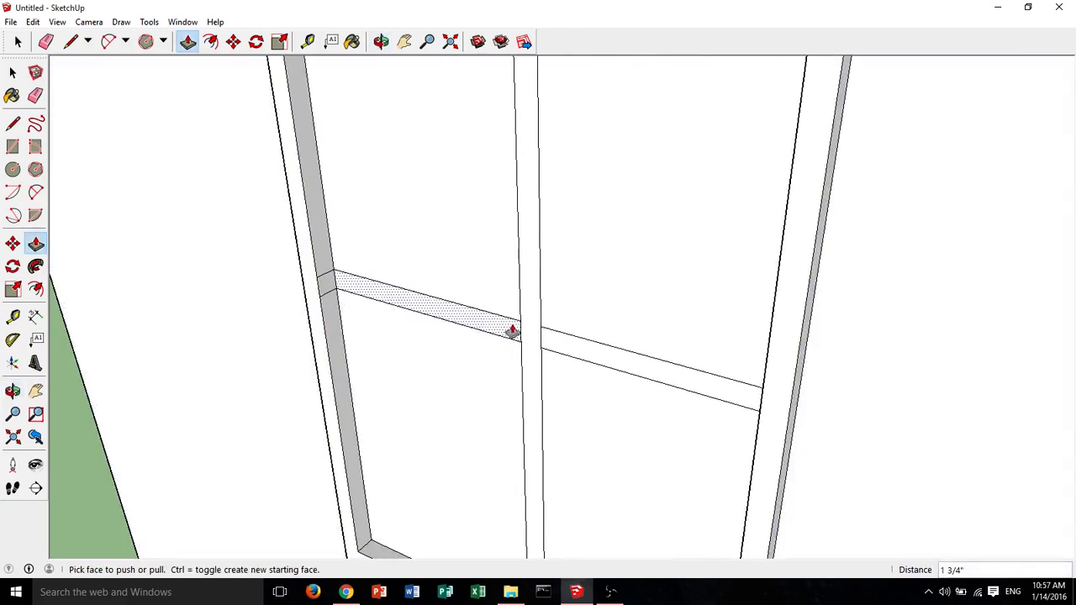
pyautogui.click(521, 331)
pyautogui.scroll(-6, 521, 331)
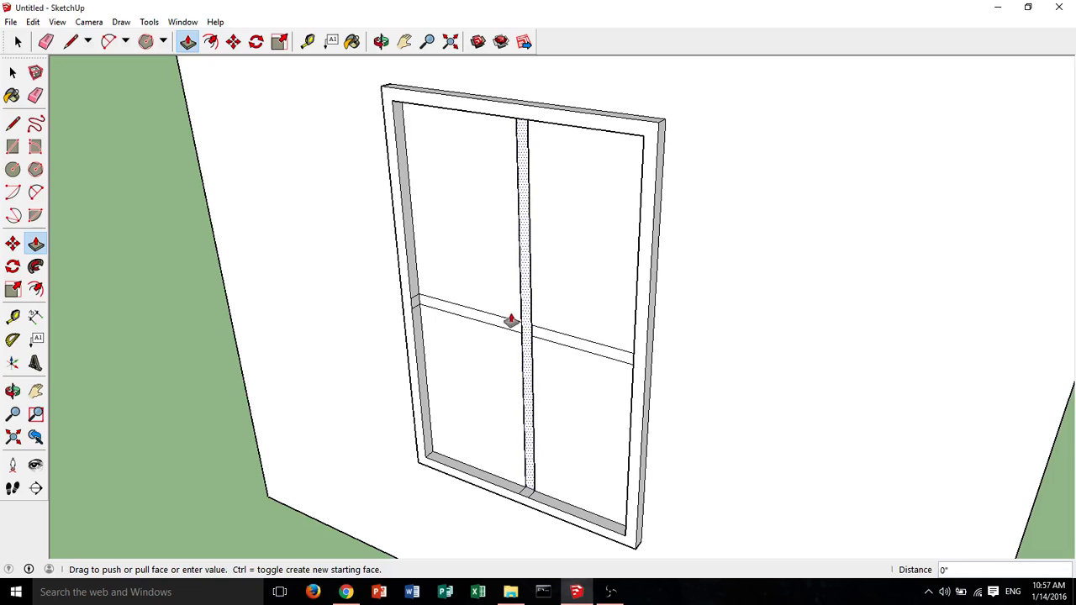
pyautogui.click(400, 279)
# Pull the horizontal window bar to the right of the vertical bar out 7/8".
pyautogui.moveTo(460, 290); pyautogui.dragTo(593, 327, button='middle')
pyautogui.scroll(7, 613, 331)
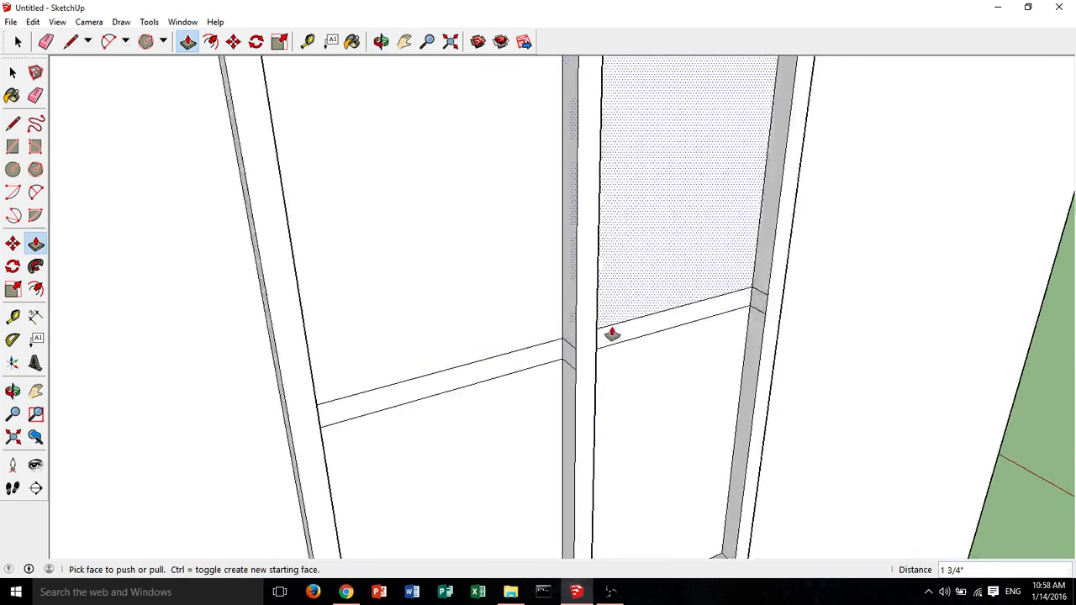
pyautogui.click(614, 331)
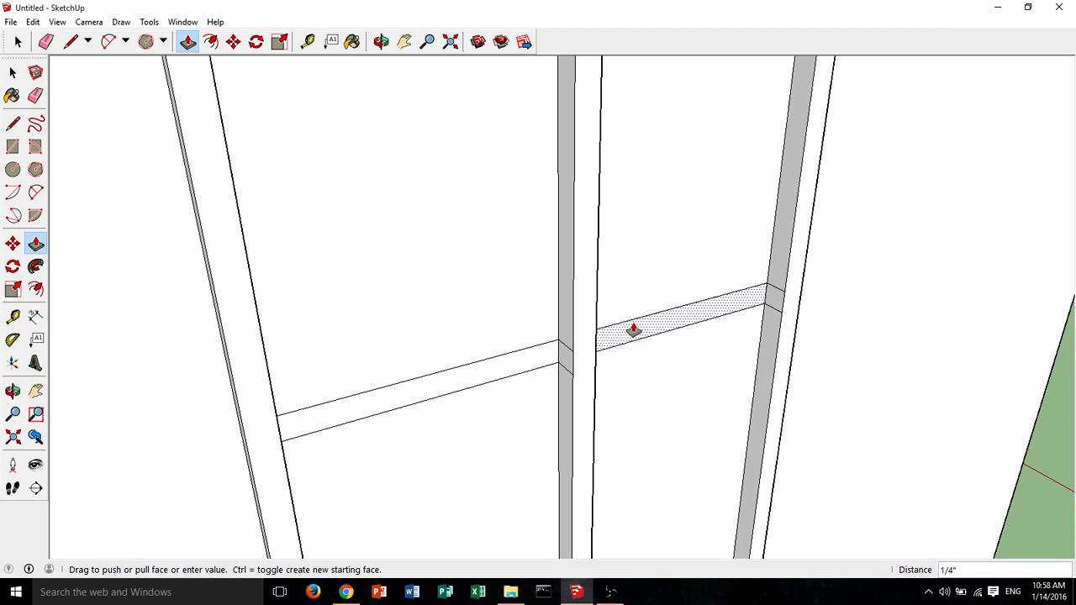
pyautogui.click(774, 290)
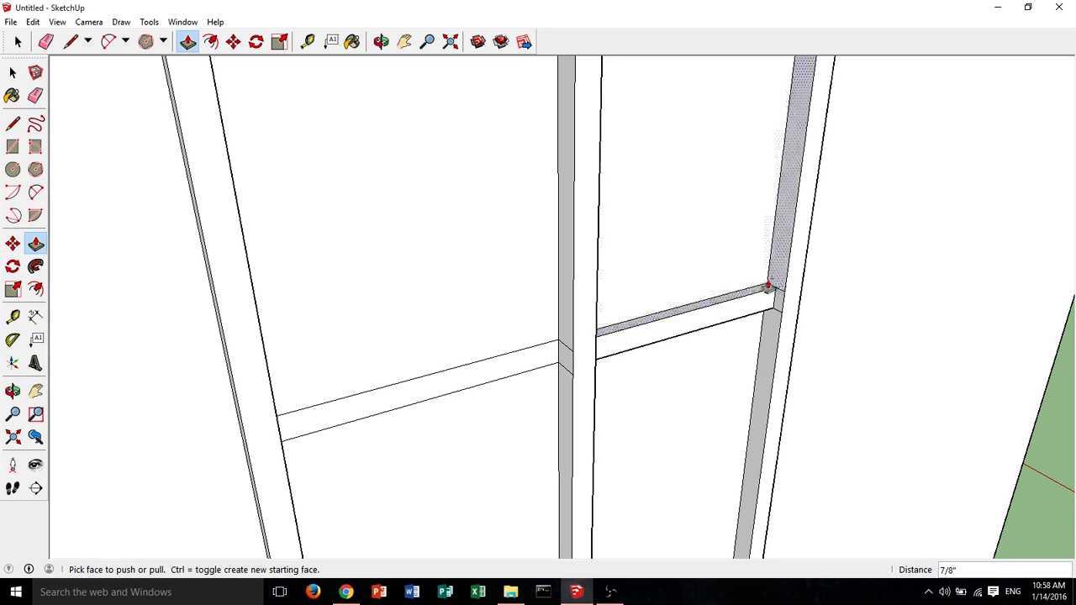
# Pull the horizontal window bar to the left of the vertical bar out 7/8", matching the bar on the right.
pyautogui.moveTo(768, 286); pyautogui.dragTo(740, 311, button='middle')
pyautogui.scroll(-10, 711, 327)
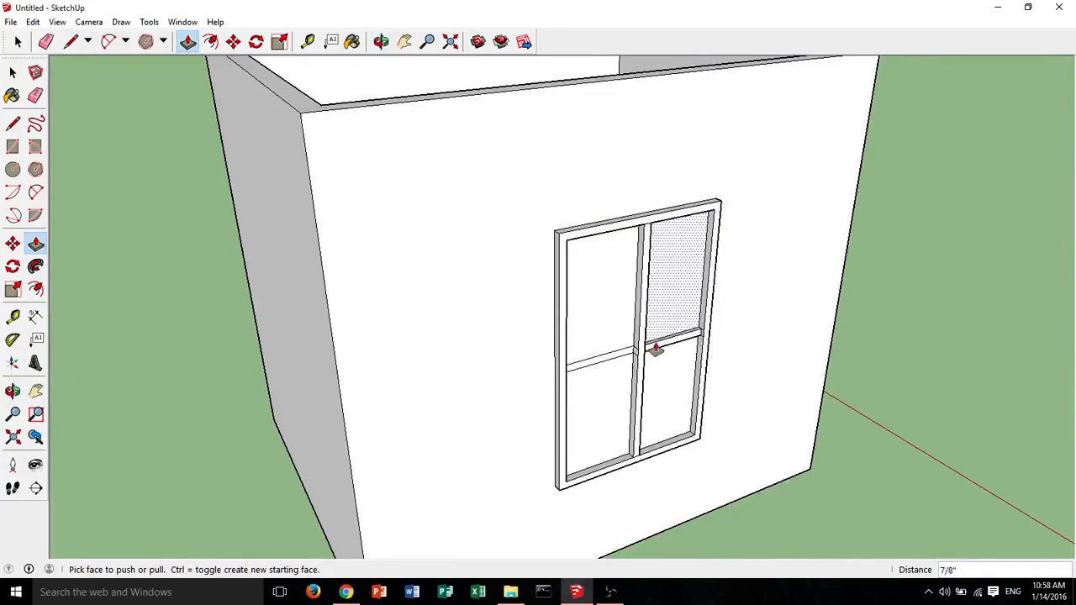
pyautogui.scroll(5, 595, 370)
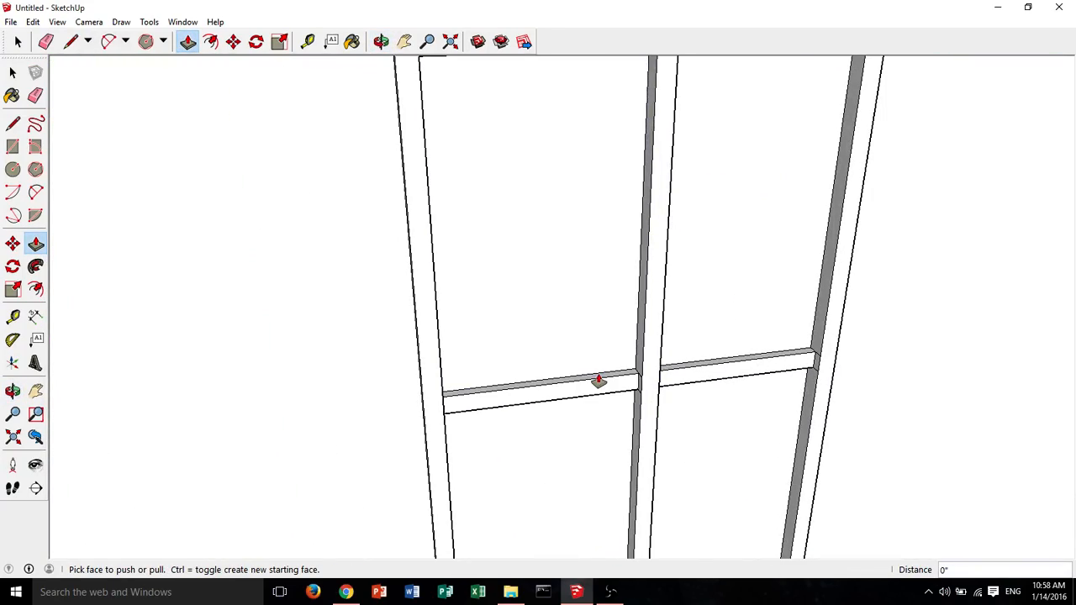
pyautogui.moveTo(643, 360); pyautogui.dragTo(409, 204, button='middle')
pyautogui.scroll(-5, 413, 176)
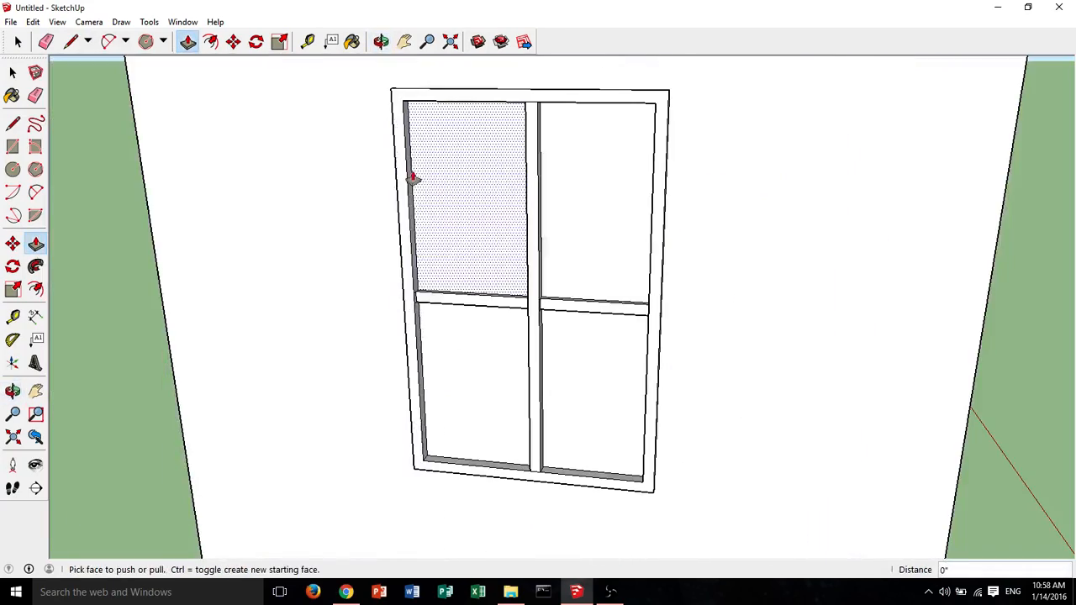
# Draw a 1 3/4" wide square with the Line tool above the window frame's upper-left corner, standing perpendicular to the wall.
pyautogui.moveTo(712, 267); pyautogui.dragTo(507, 286, button='middle')
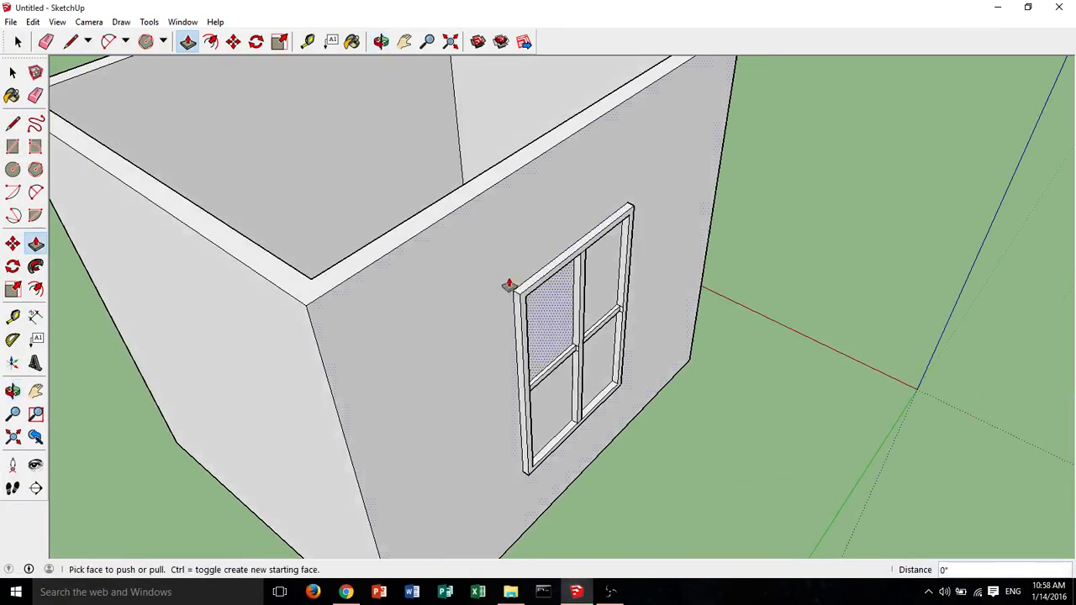
pyautogui.moveTo(659, 246); pyautogui.dragTo(516, 159, button='middle')
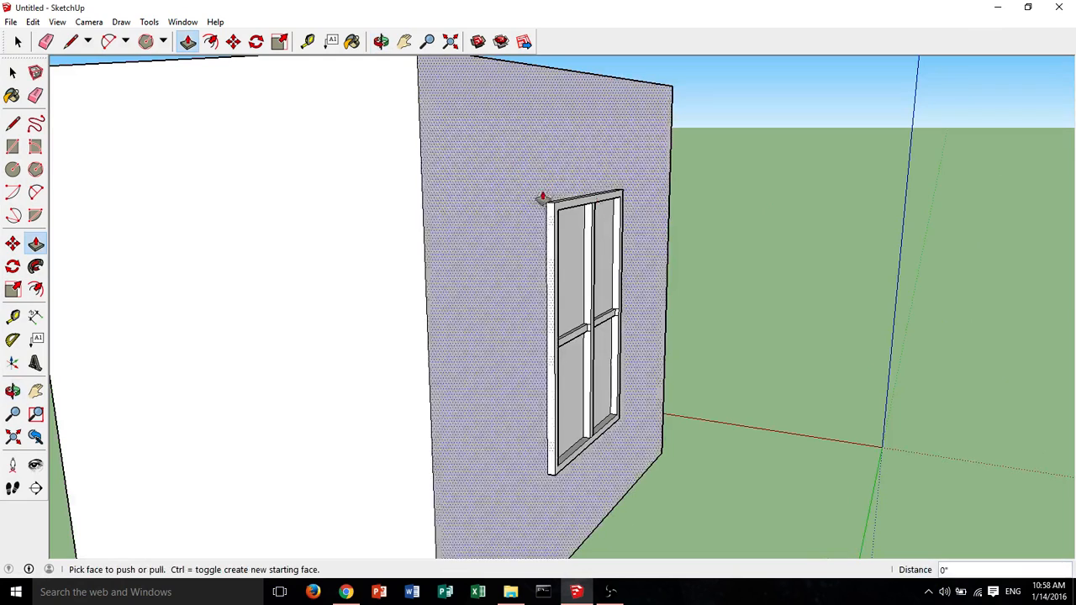
pyautogui.click(13, 123)
pyautogui.scroll(10, 571, 190)
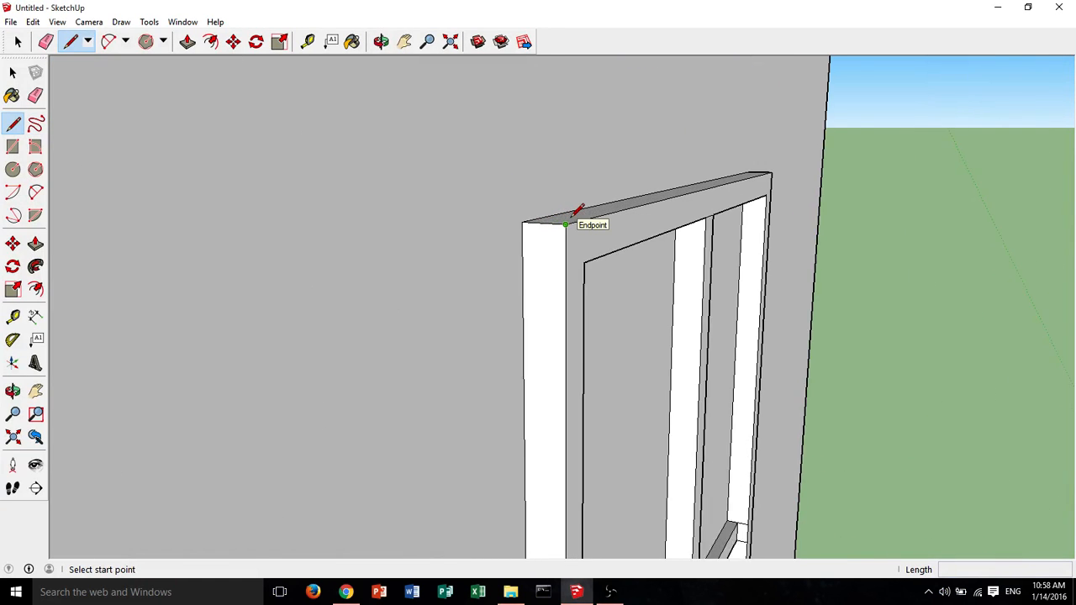
pyautogui.moveTo(542, 272); pyautogui.dragTo(492, 317, button='middle')
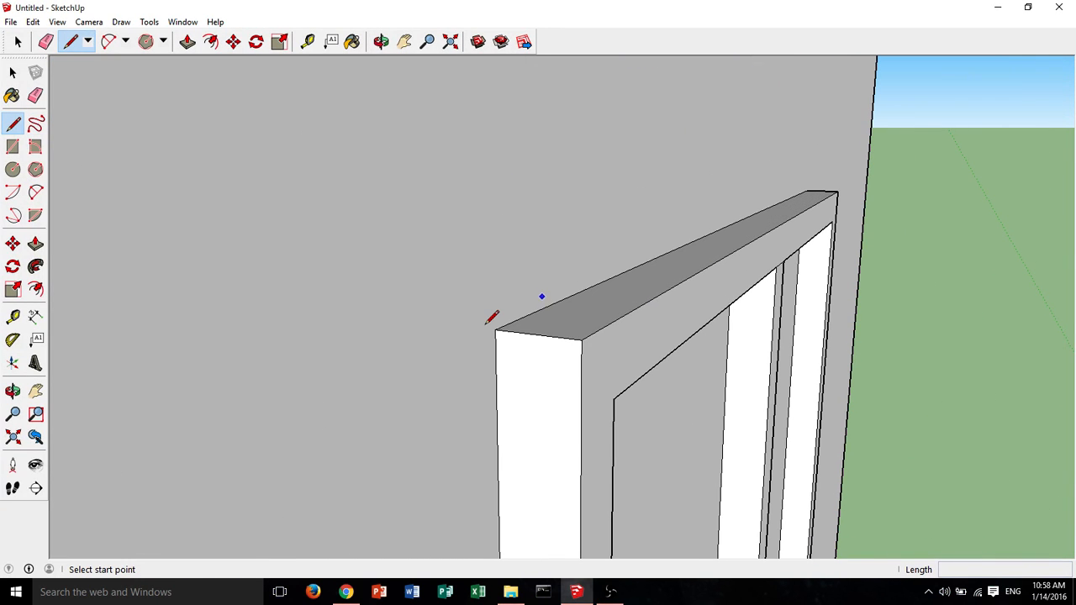
pyautogui.click(495, 329)
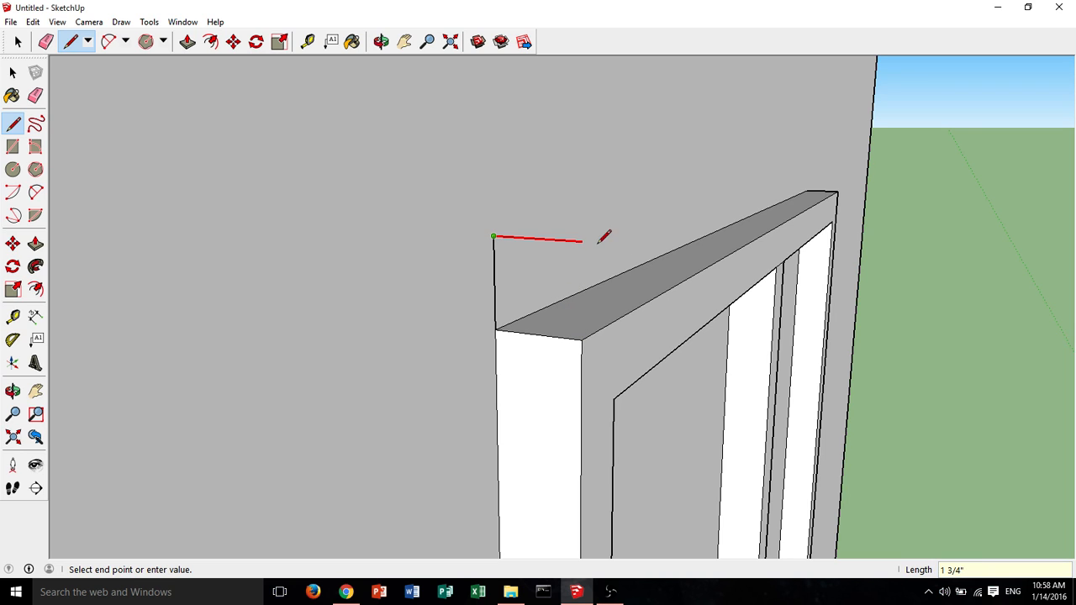
pyautogui.click(582, 340)
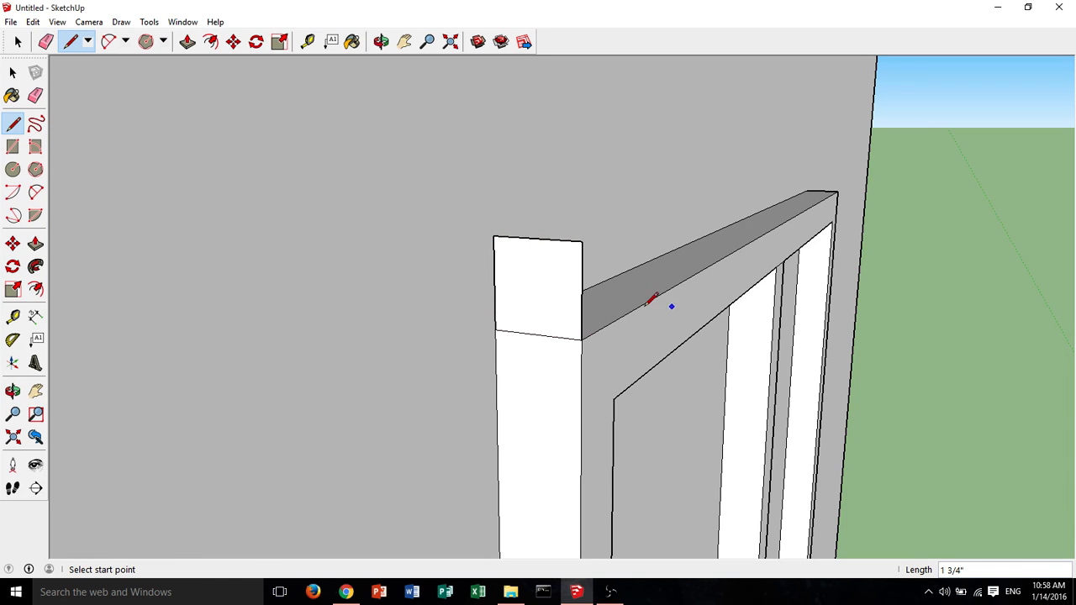
# Divide the square into four quarters with lines through the midpoints of its opposite edges.
pyautogui.moveTo(648, 302)
pyautogui.mouseDown(button='middle')
pyautogui.moveTo(734, 221)
pyautogui.moveTo(639, 297)
pyautogui.moveTo(563, 234)
pyautogui.mouseUp(button='middle')
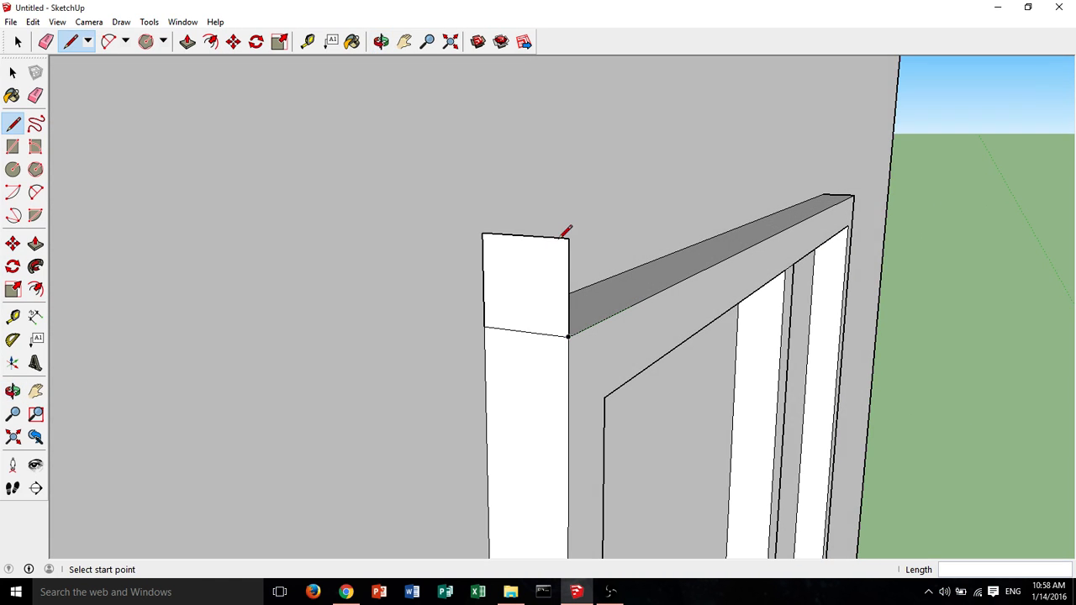
pyautogui.scroll(2, 538, 286)
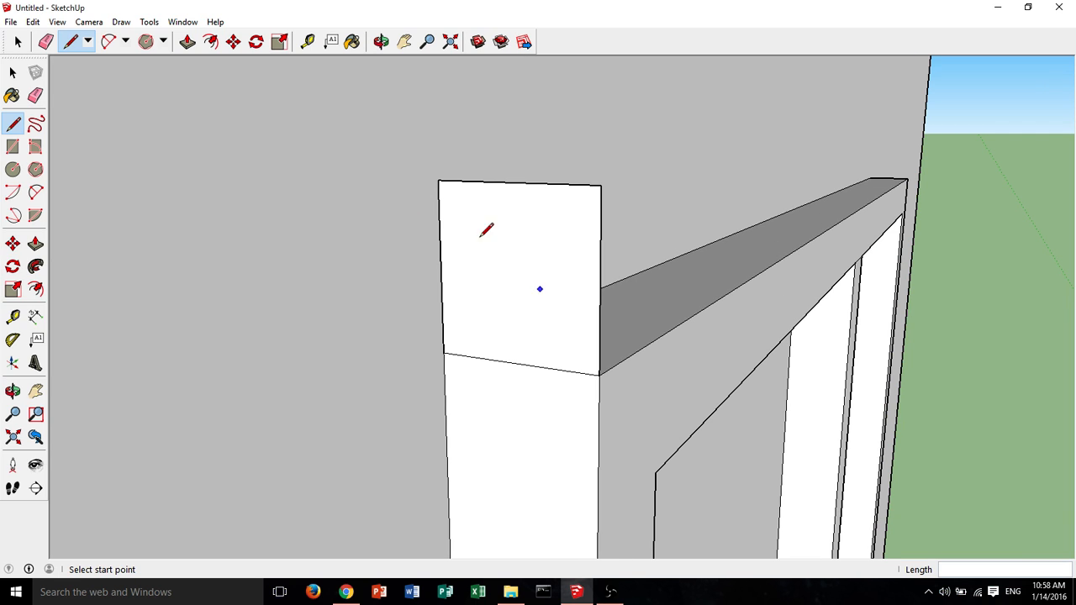
pyautogui.click(35, 191)
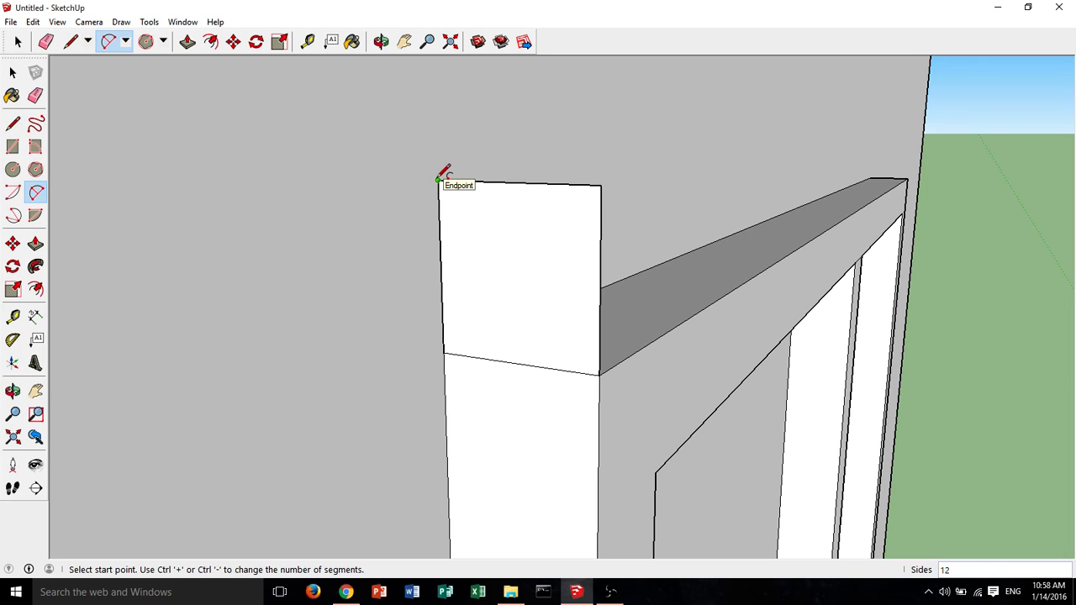
pyautogui.click(13, 124)
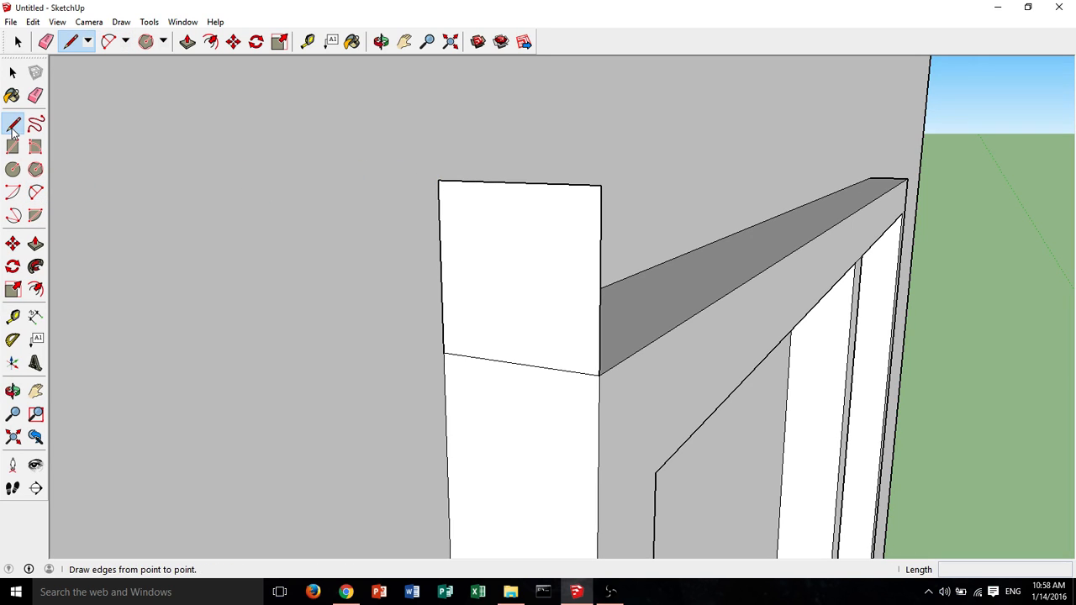
pyautogui.click(441, 267)
pyautogui.click(600, 282)
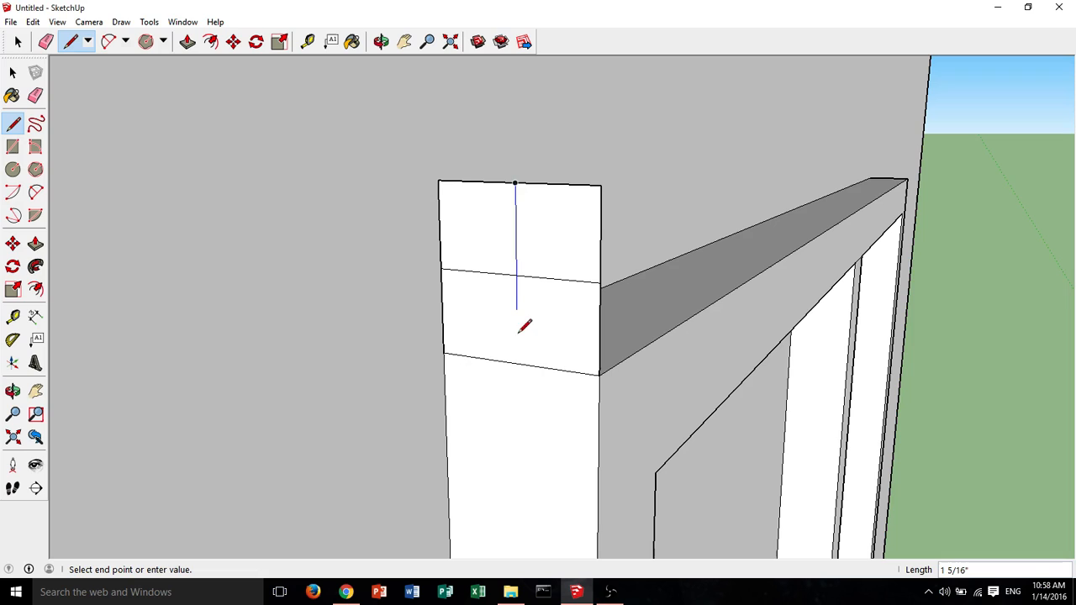
# Draw an arc from the square's upper wall-side corner to its centre, bulging outward about 3/8".
pyautogui.click(35, 191)
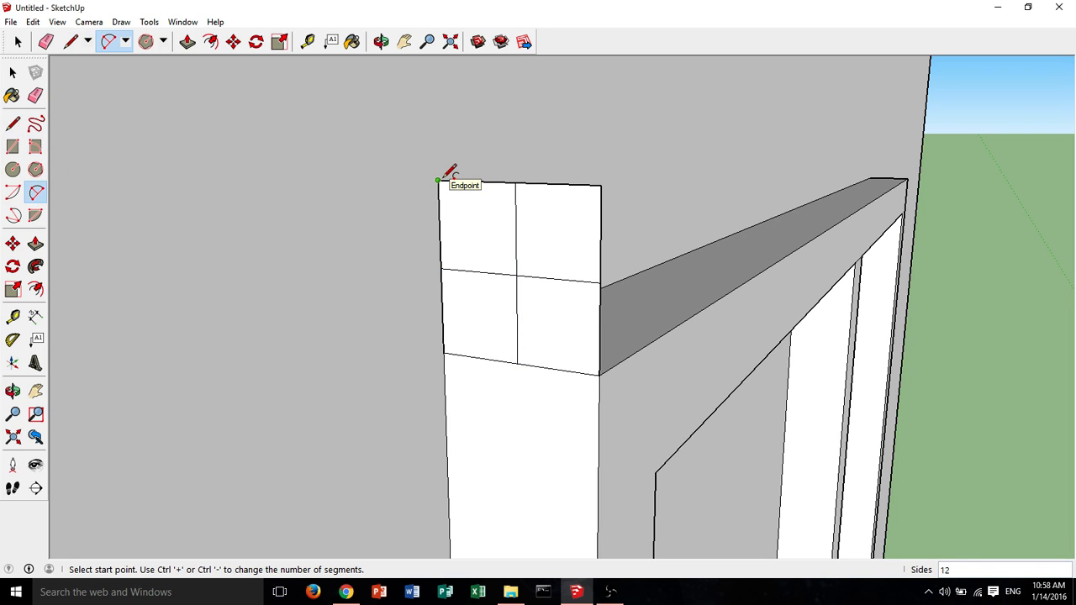
pyautogui.click(438, 180)
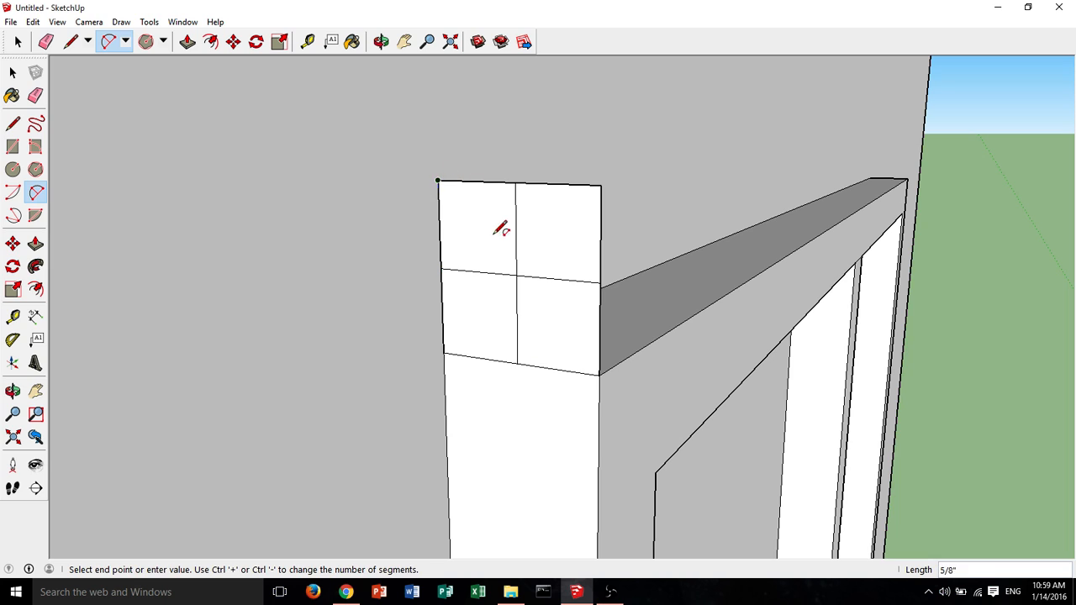
pyautogui.click(516, 274)
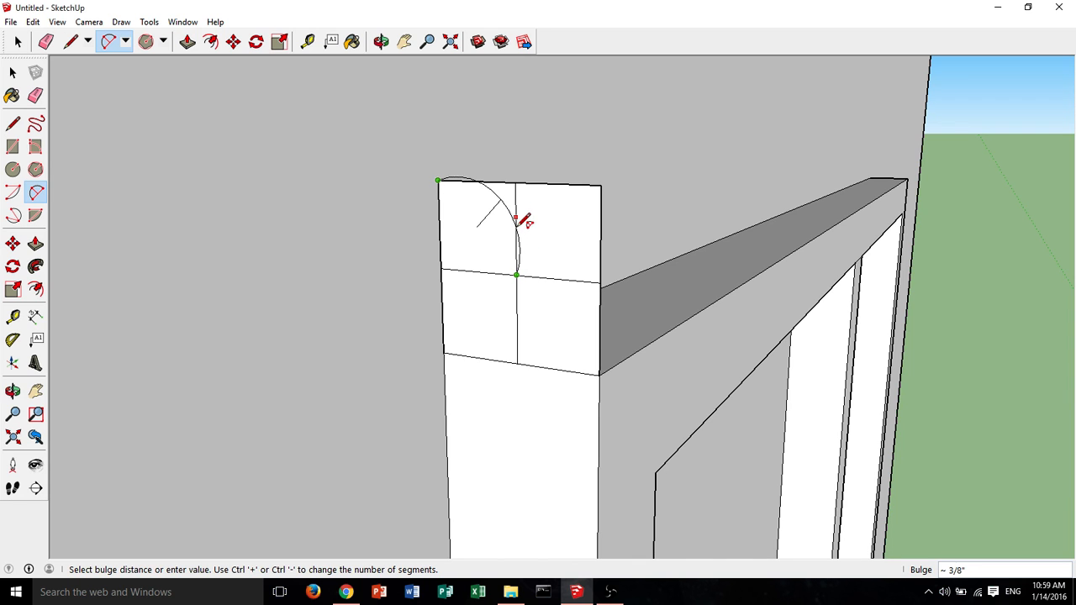
pyautogui.scroll(5, 519, 224)
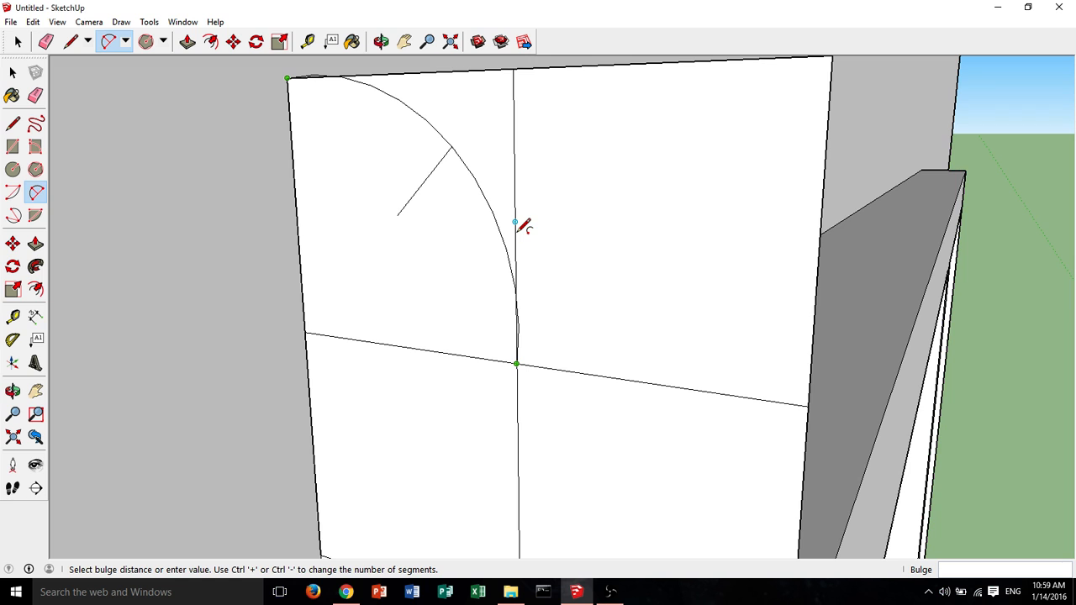
pyautogui.click(519, 225)
pyautogui.scroll(-5, 520, 225)
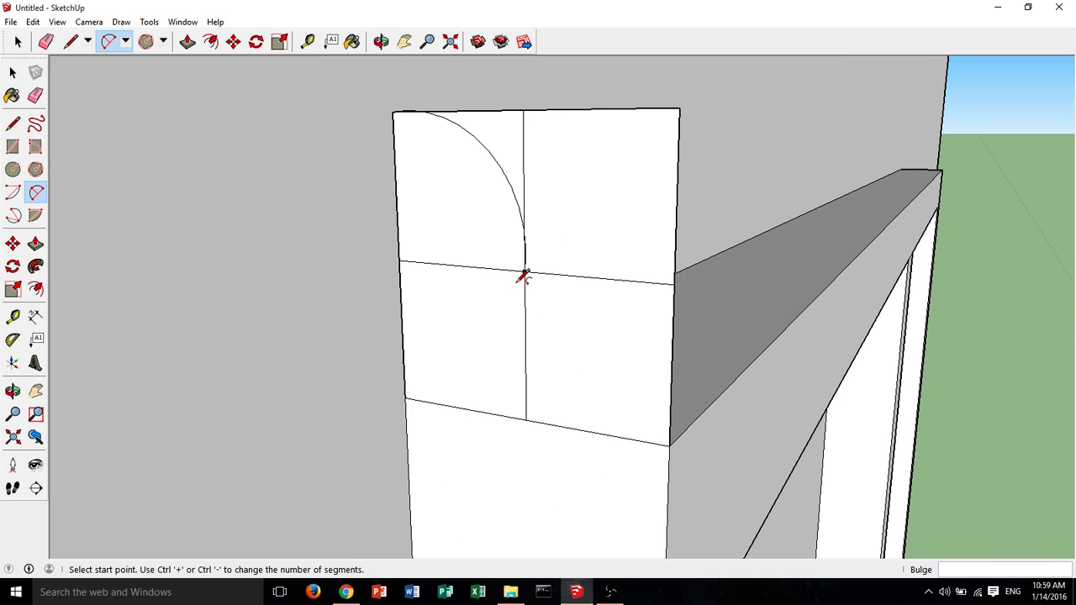
# Draw a matching arc from the square's centre to its lower outer corner, bulging outward.
pyautogui.scroll(3, 521, 278)
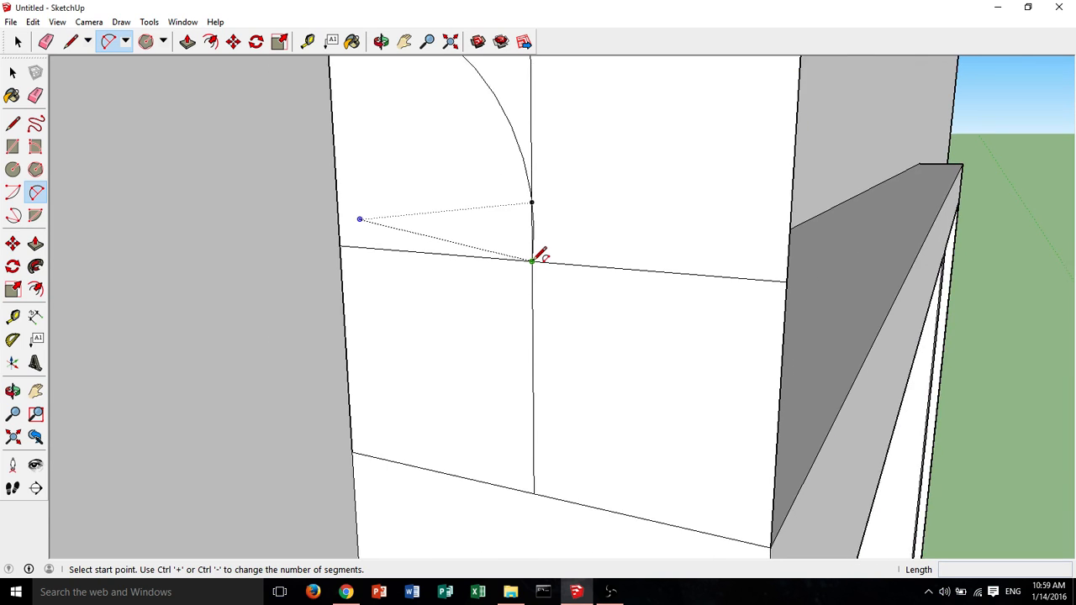
pyautogui.click(532, 260)
pyautogui.scroll(-3, 532, 261)
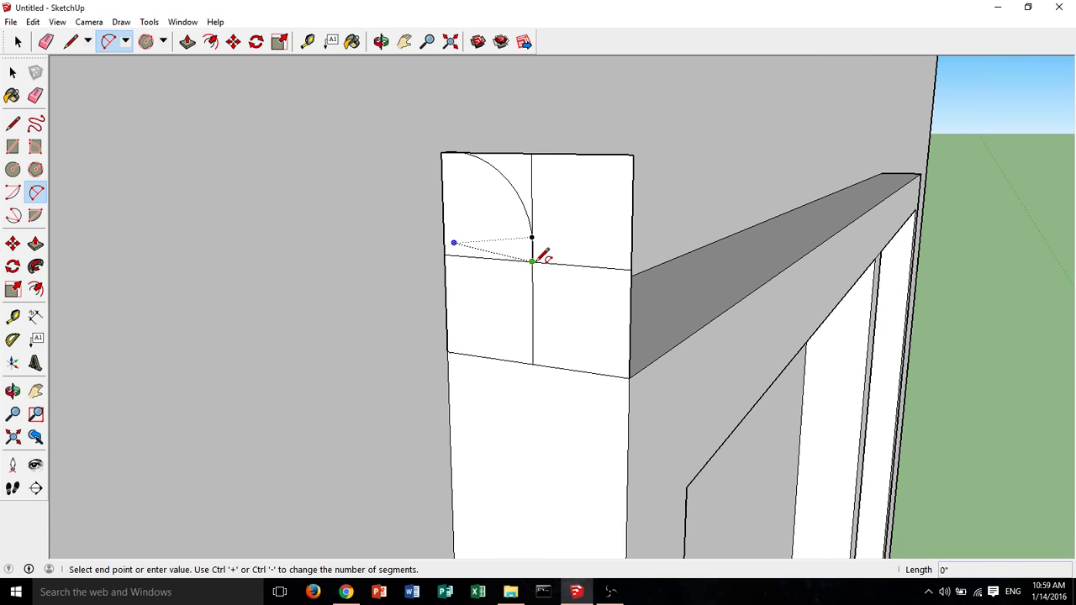
pyautogui.click(629, 376)
pyautogui.click(635, 318)
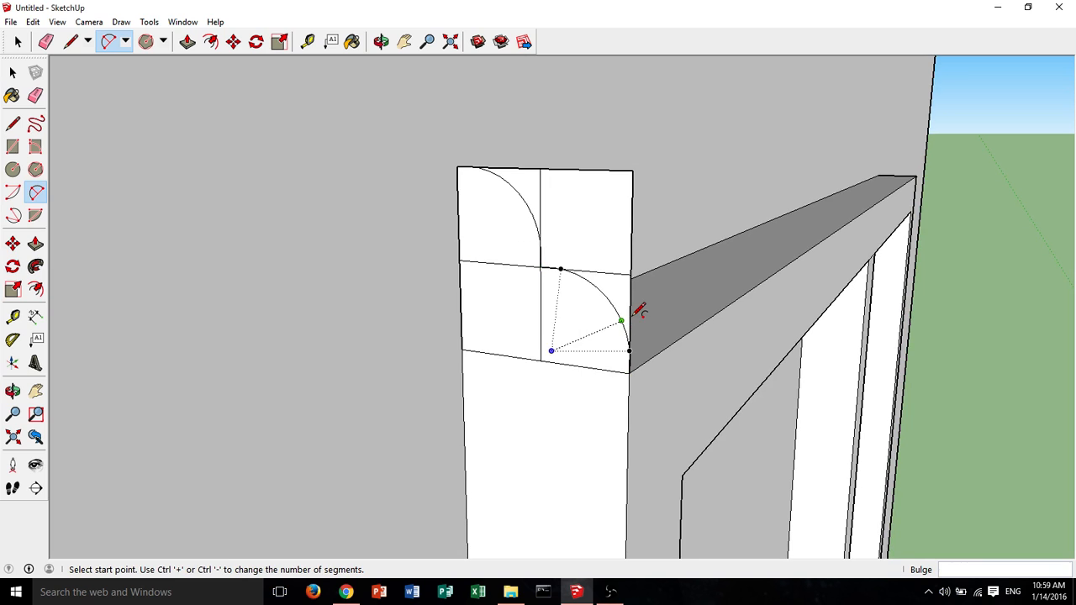
# Erase the square's horizontal midline and the lower half of its vertical midline, including the short leftover beside the second arc.
pyautogui.scroll(2, 639, 307)
pyautogui.moveTo(638, 308); pyautogui.dragTo(627, 349, button='middle')
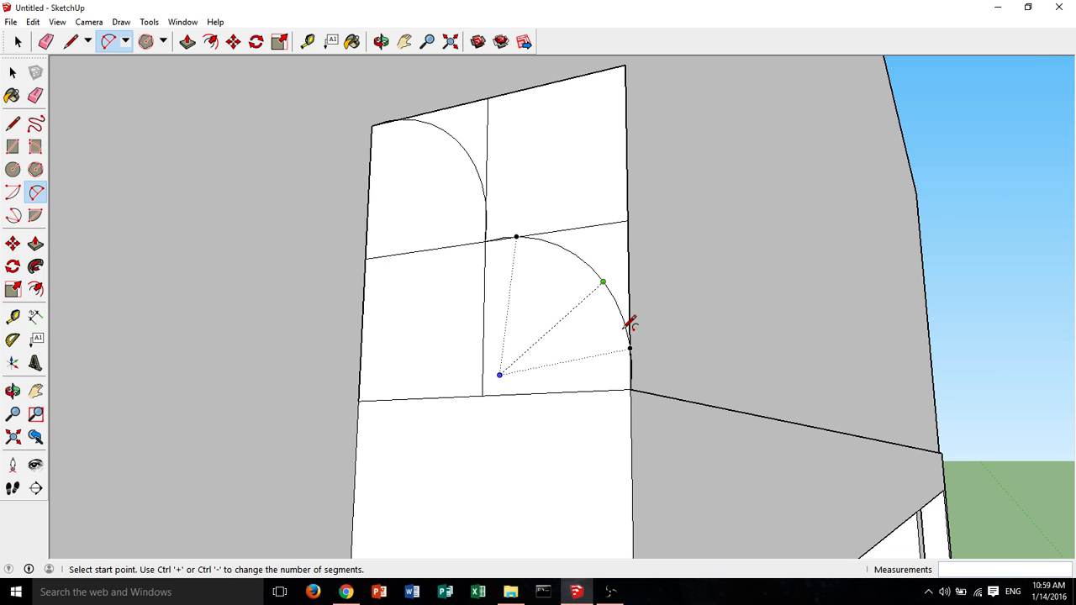
pyautogui.moveTo(598, 227); pyautogui.dragTo(471, 216, button='middle')
pyautogui.click(35, 95)
pyautogui.scroll(3, 432, 235)
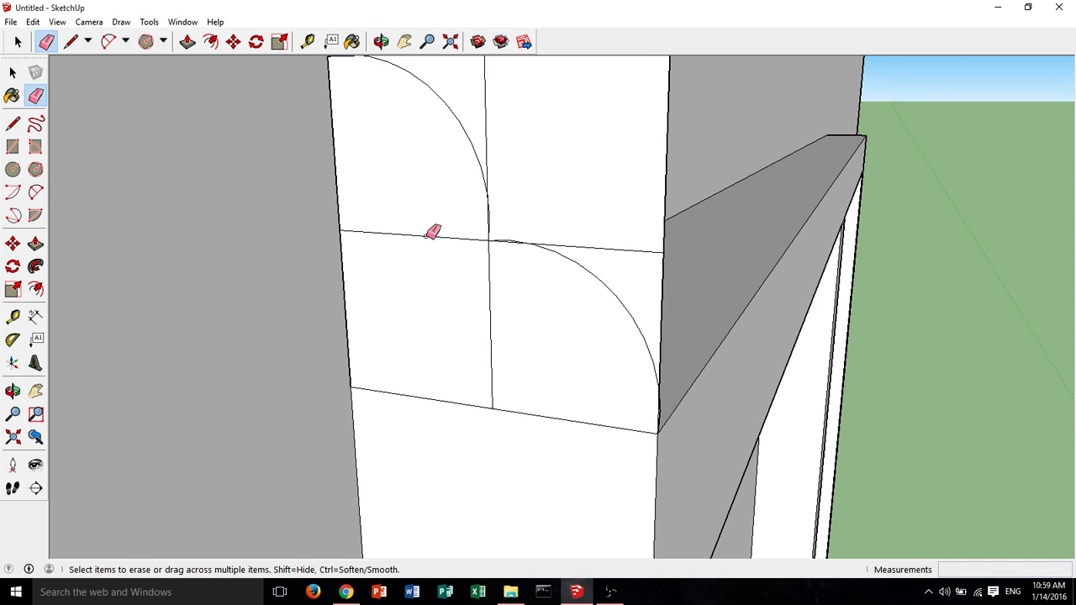
pyautogui.click(460, 248)
pyautogui.click(548, 307)
pyautogui.click(697, 254)
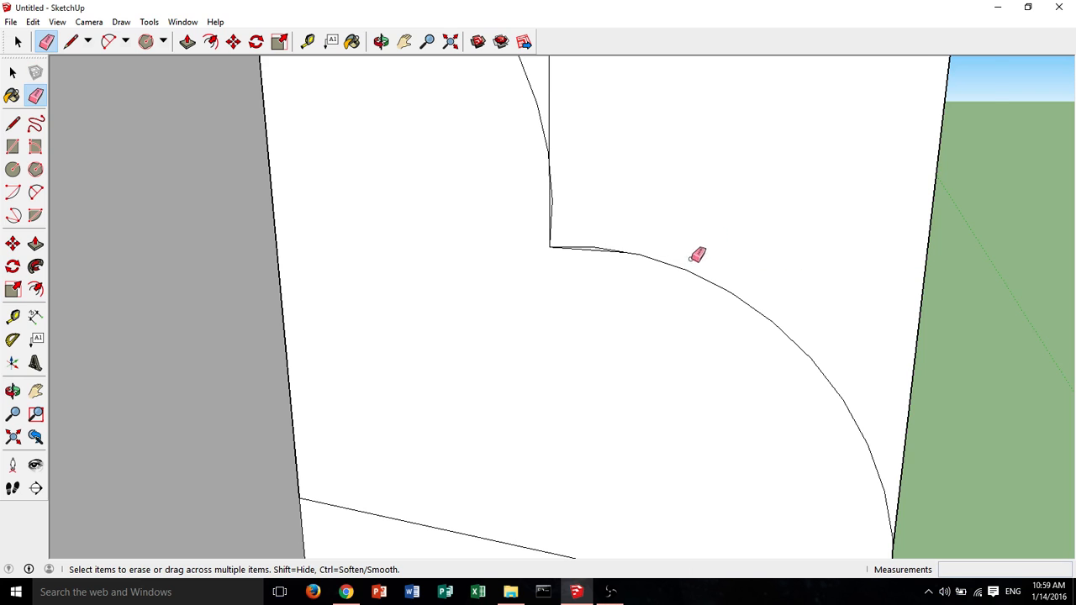
pyautogui.scroll(1, 591, 254)
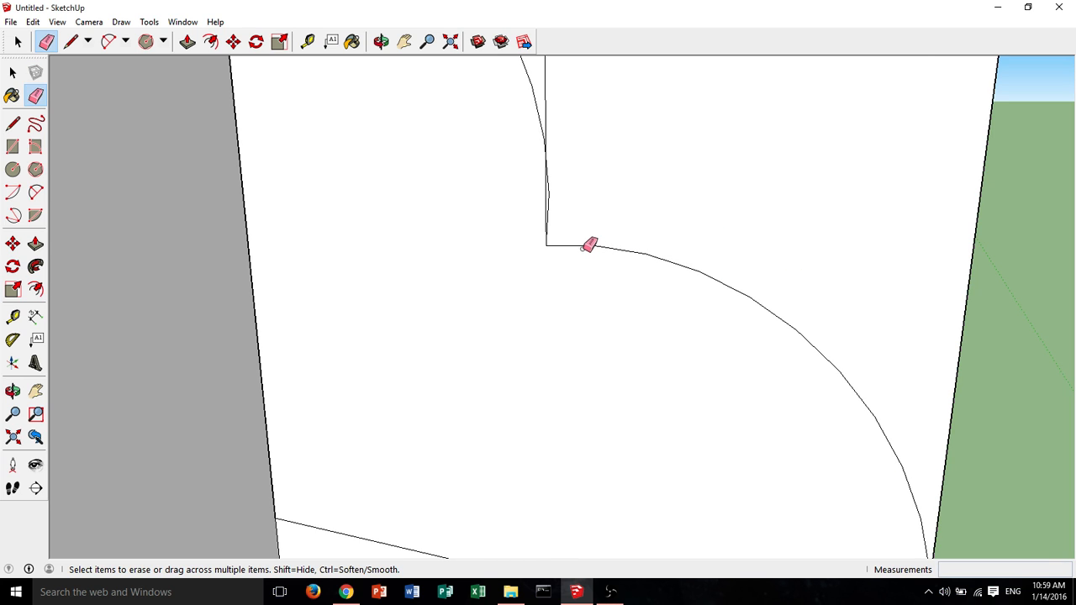
# Erase the upper half of the vertical midline and the square's edges outside the arcs, leaving a stepped two-arc profile.
pyautogui.scroll(-2, 550, 168)
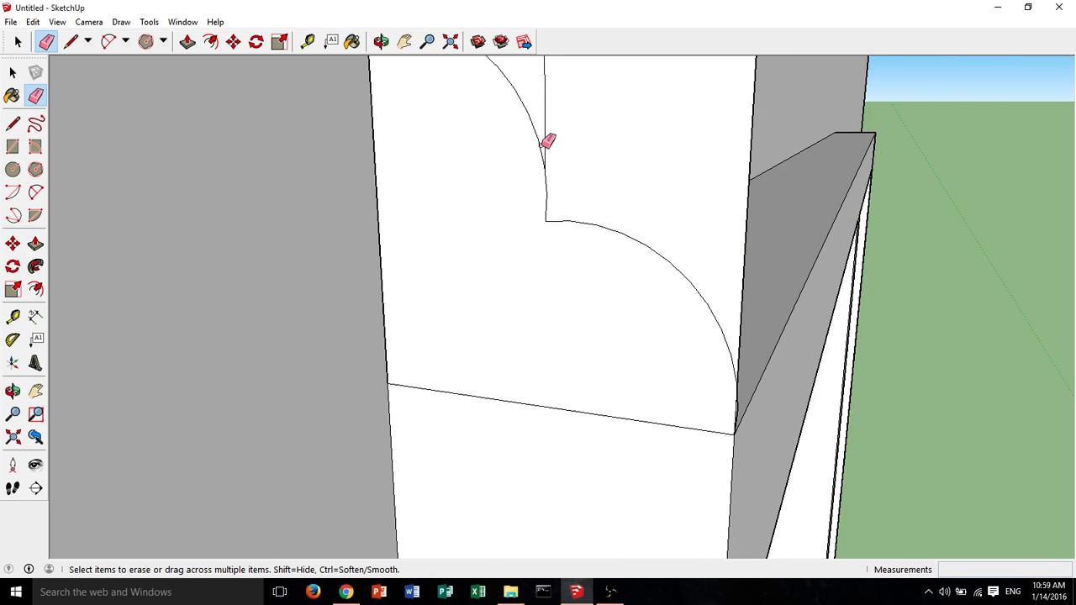
pyautogui.scroll(-5, 572, 134)
pyautogui.moveTo(598, 160)
pyautogui.mouseDown(button='middle')
pyautogui.moveTo(615, 99)
pyautogui.moveTo(631, 123)
pyautogui.moveTo(644, 233)
pyautogui.moveTo(578, 202)
pyautogui.mouseUp(button='middle')
pyautogui.click(612, 114)
# Sweep the two-arc profile with Follow Me along the top outer edge of the window frame to its right corner.
pyautogui.moveTo(636, 175)
pyautogui.mouseDown(button='middle')
pyautogui.moveTo(365, 173)
pyautogui.moveTo(533, 171)
pyautogui.moveTo(266, 127)
pyautogui.mouseUp(button='middle')
pyautogui.moveTo(583, 170); pyautogui.dragTo(504, 174, button='middle')
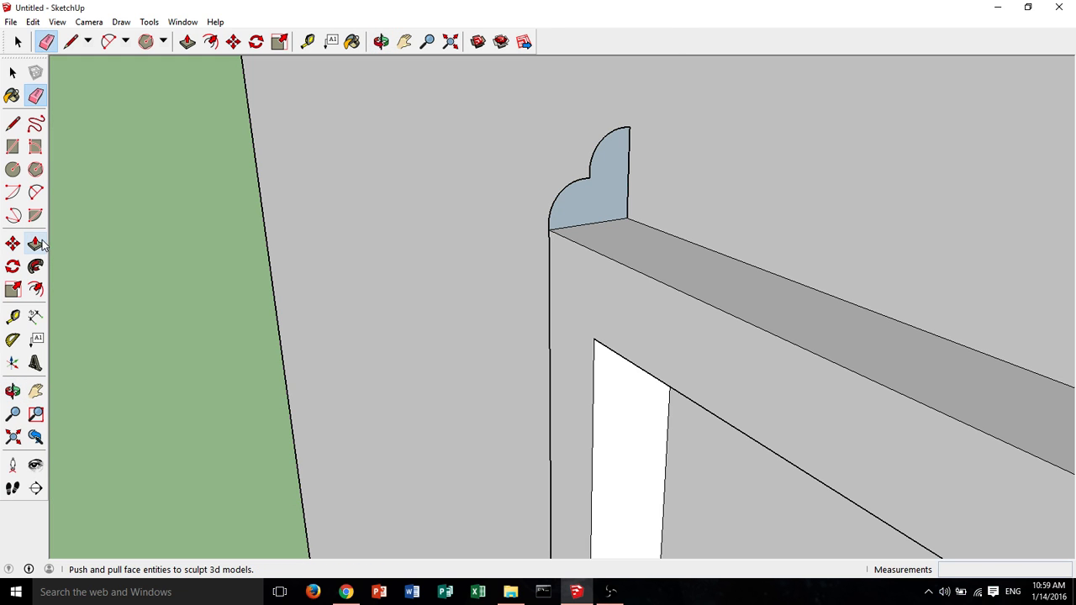
pyautogui.click(36, 246)
pyautogui.click(38, 268)
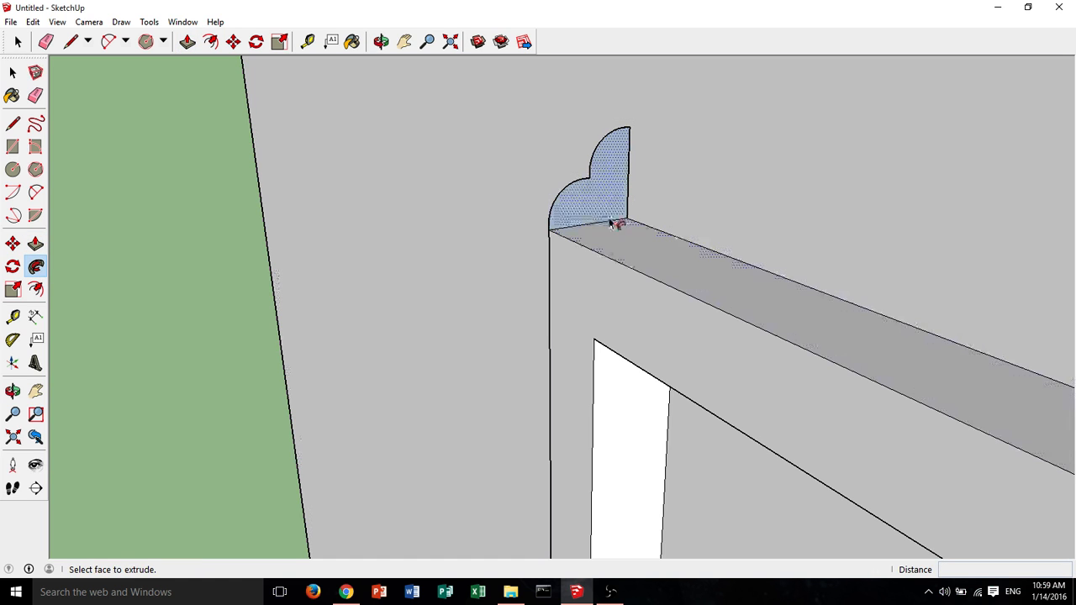
pyautogui.moveTo(598, 216); pyautogui.dragTo(667, 250)
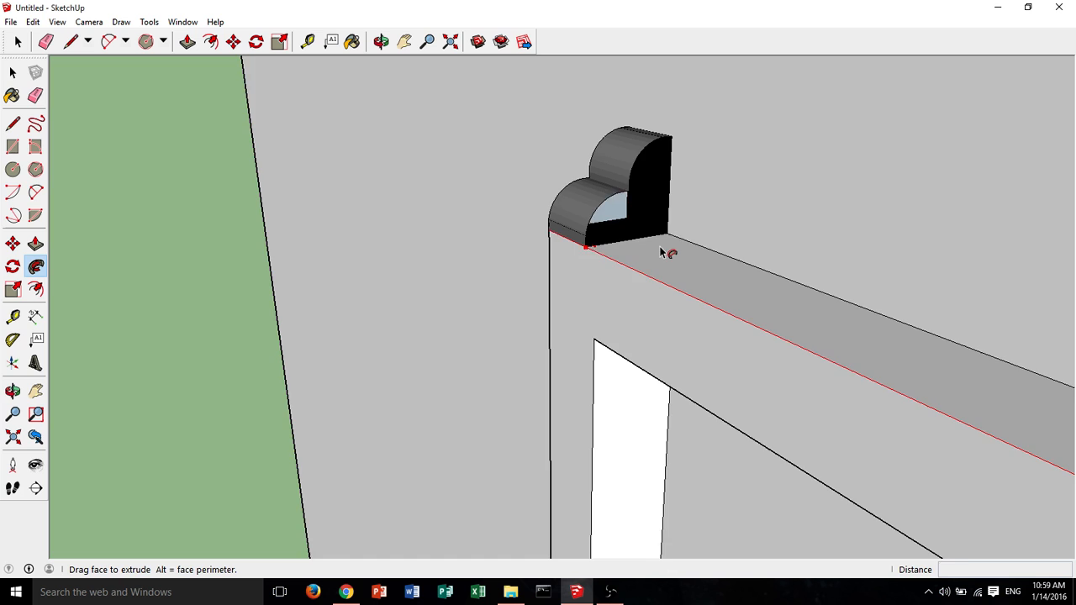
pyautogui.moveTo(667, 249); pyautogui.dragTo(728, 261, button='middle')
pyautogui.scroll(-3, 753, 277)
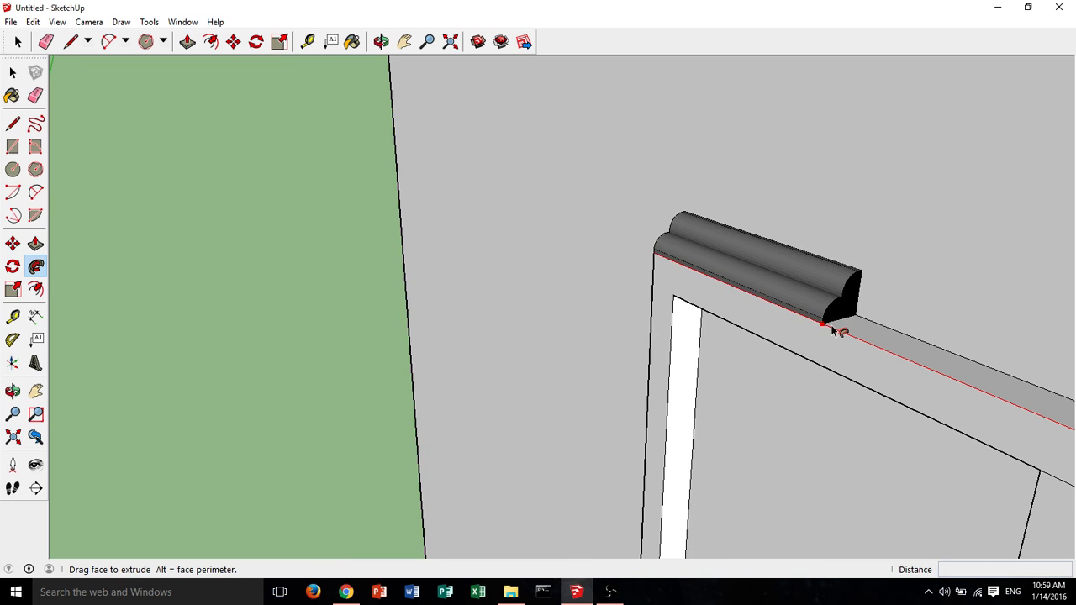
pyautogui.moveTo(828, 321); pyautogui.dragTo(435, 123, button='middle')
pyautogui.scroll(-4, 768, 192)
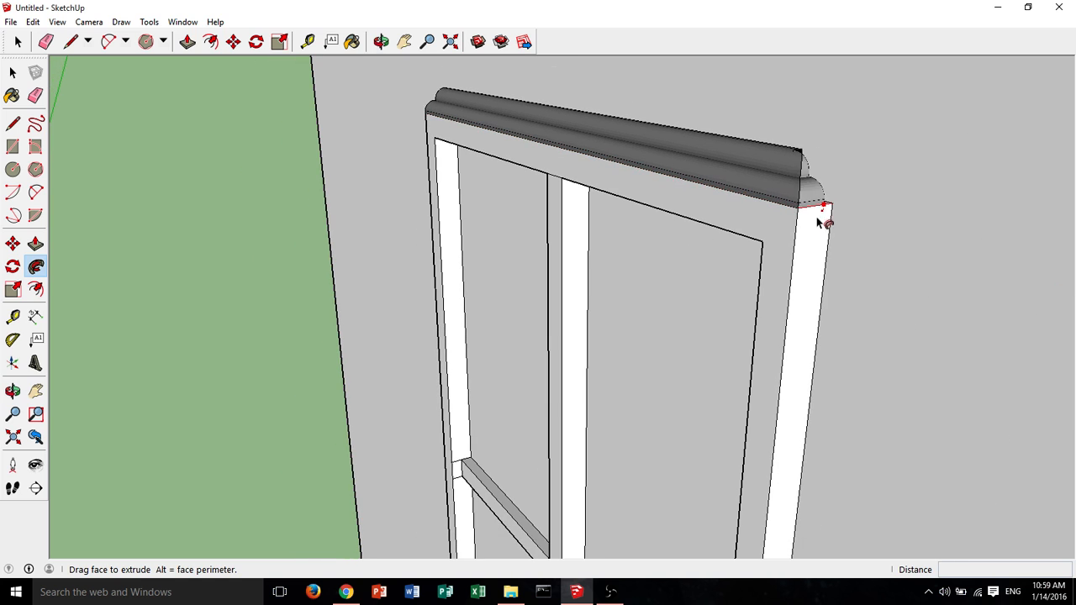
# Continue the profile sweep down the frame's right side, along the bottom and up the left side back to its starting corner.
pyautogui.moveTo(796, 264); pyautogui.dragTo(764, 351, button='middle')
pyautogui.moveTo(764, 351); pyautogui.dragTo(775, 380)
pyautogui.moveTo(775, 380); pyautogui.dragTo(819, 295, button='middle')
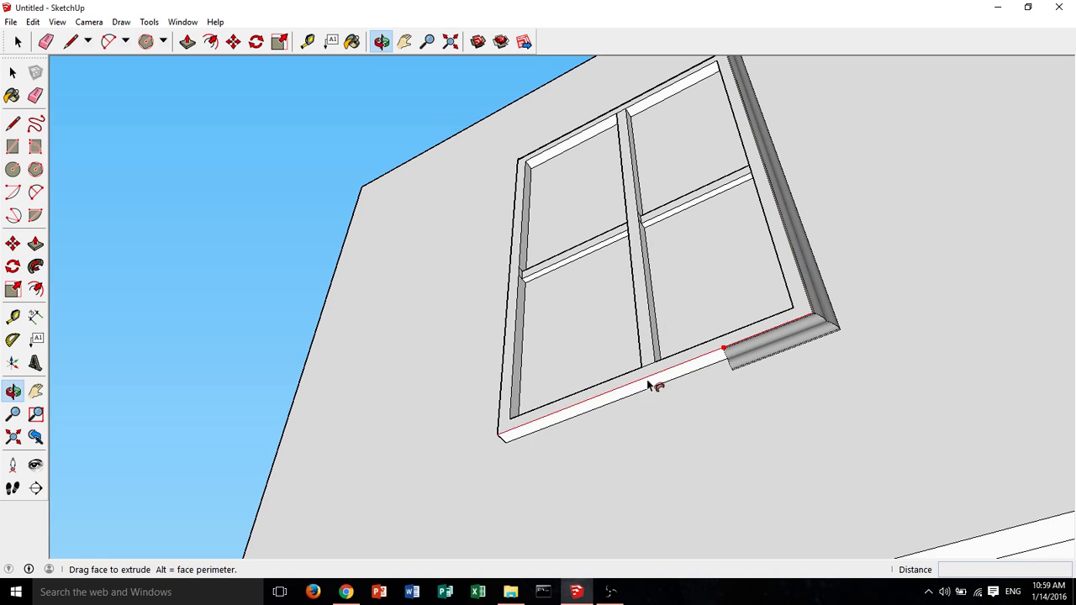
pyautogui.moveTo(647, 384); pyautogui.dragTo(620, 356, button='middle')
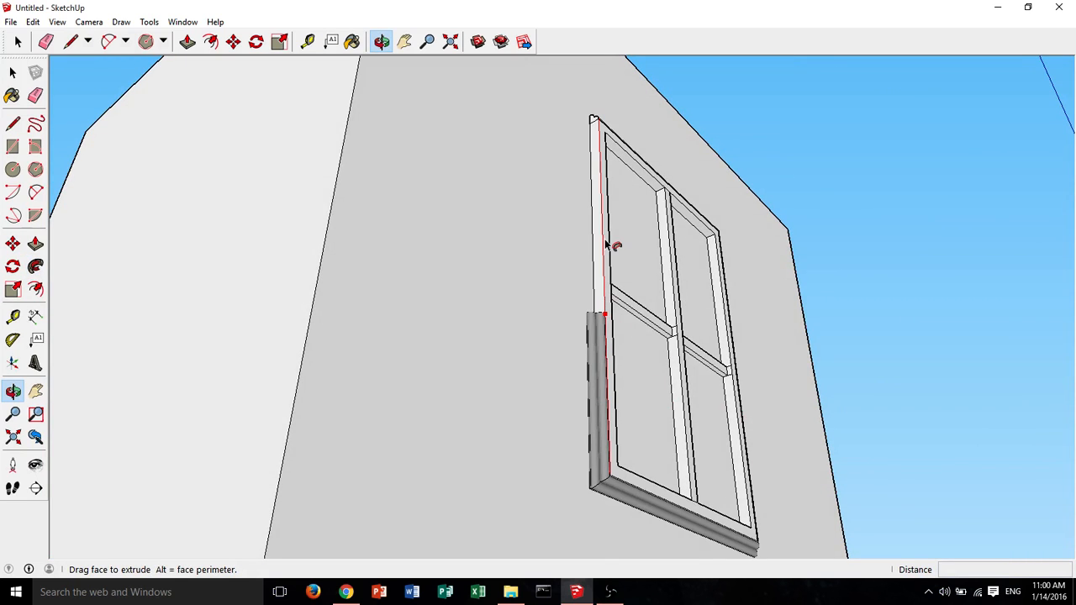
pyautogui.moveTo(606, 244); pyautogui.dragTo(638, 274, button='middle')
pyautogui.click(611, 140)
# Examine the upper-left mitred corner of the moulding around the window frame up close.
pyautogui.click(13, 73)
pyautogui.moveTo(471, 126); pyautogui.dragTo(591, 325, button='middle')
pyautogui.scroll(5, 569, 139)
pyautogui.moveTo(483, 248); pyautogui.dragTo(138, 92, button='middle')
pyautogui.scroll(6, 332, 143)
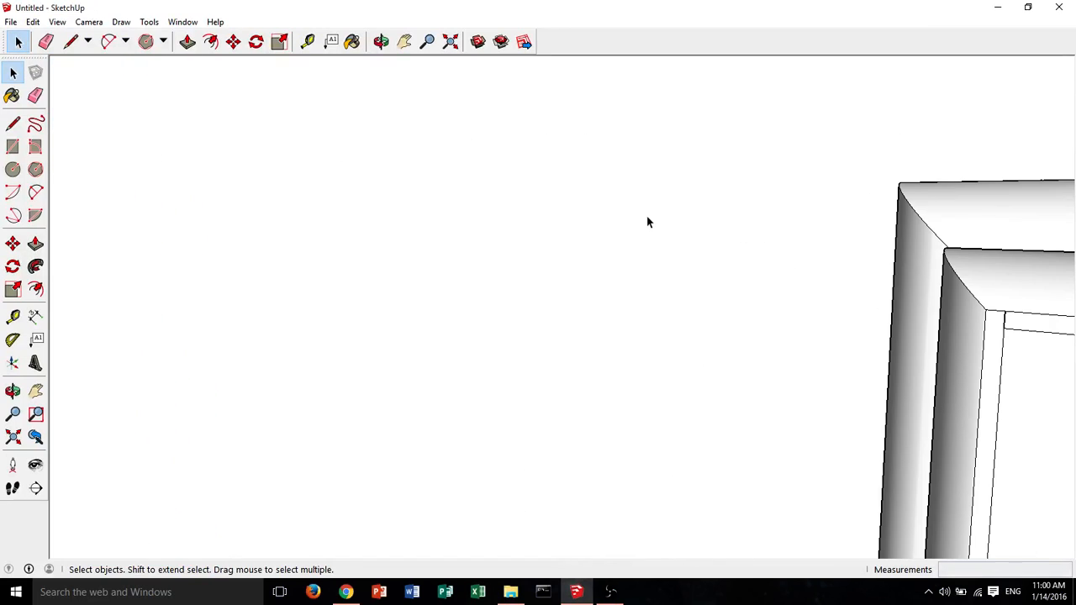
# Erase the leftover profile lines on the frame's top strip at the moulding's upper-left inner corner.
pyautogui.moveTo(683, 225); pyautogui.dragTo(761, 264, button='middle')
pyautogui.scroll(6, 549, 259)
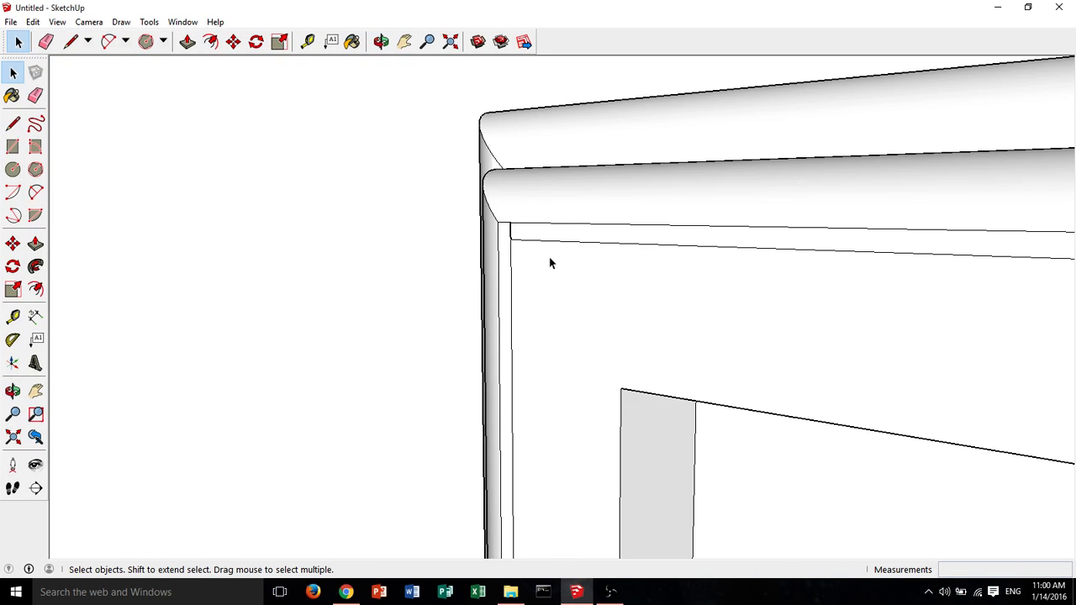
pyautogui.scroll(8, 459, 228)
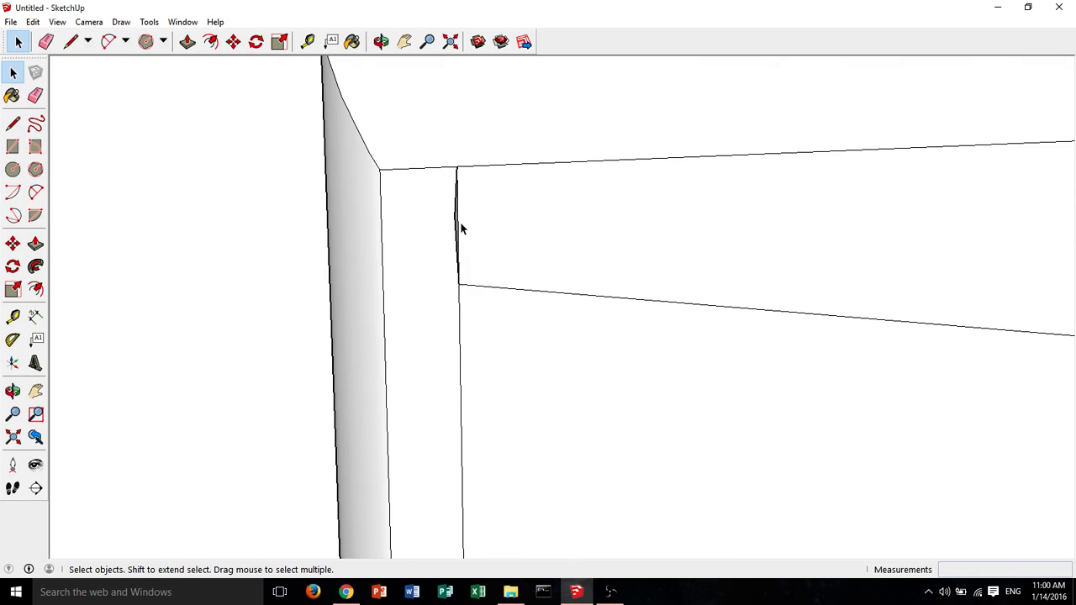
pyautogui.moveTo(480, 223)
pyautogui.mouseDown(button='middle')
pyautogui.moveTo(707, 230)
pyautogui.moveTo(975, 282)
pyautogui.mouseUp(button='middle')
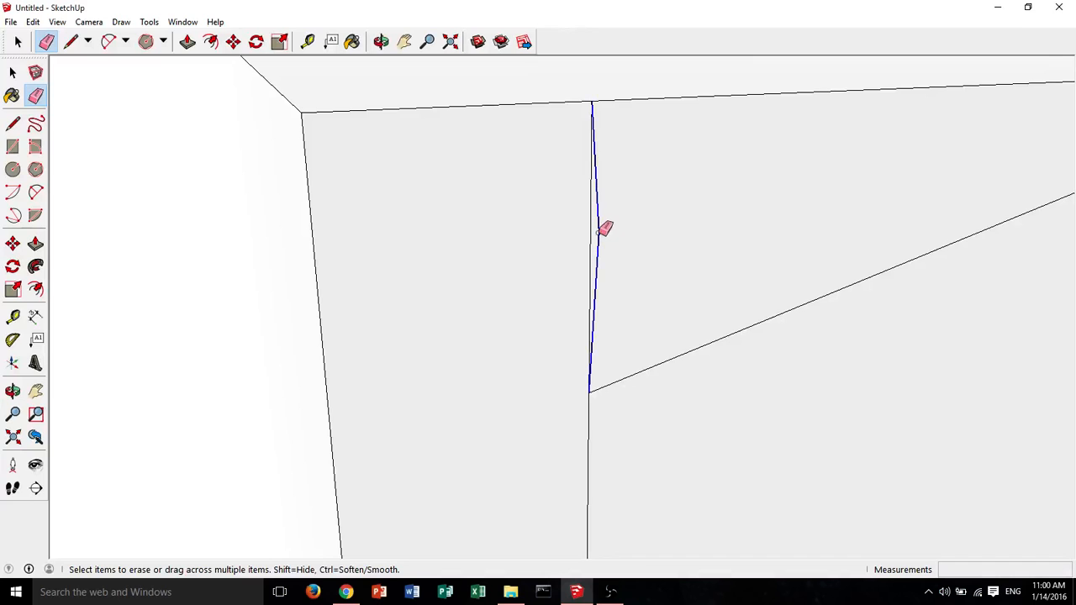
pyautogui.scroll(-6, 602, 223)
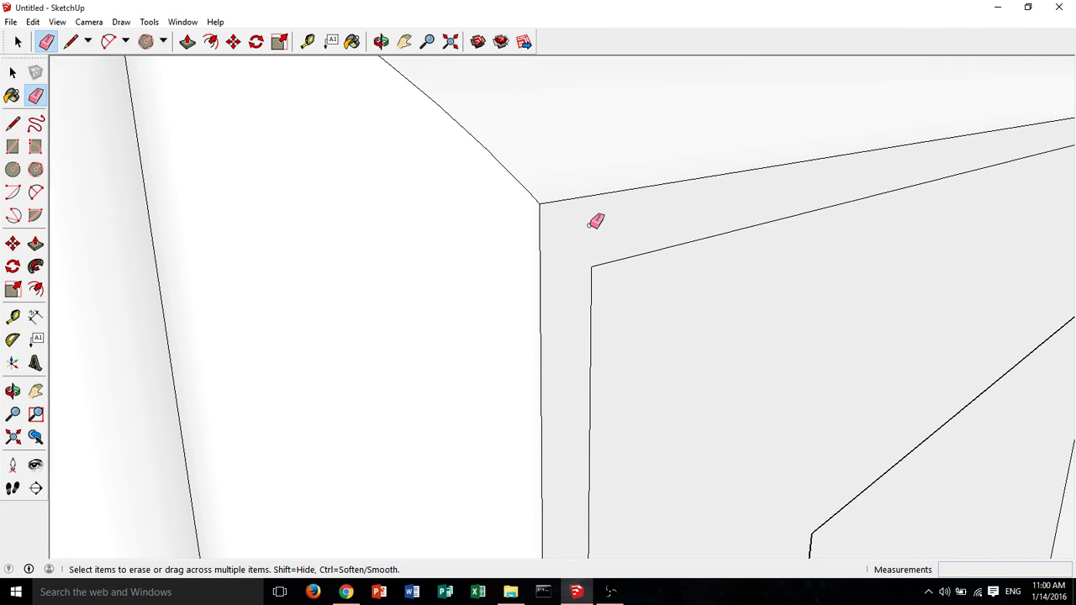
pyautogui.scroll(-6, 596, 218)
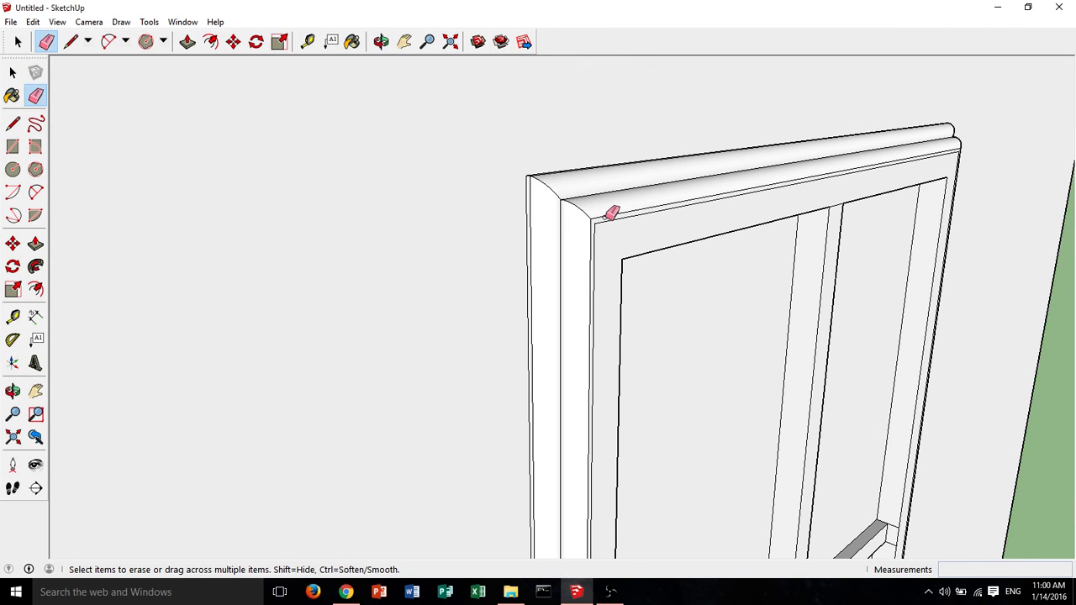
# Push/Pull the thin top face behind the window moulding outward by 1".
pyautogui.moveTo(611, 213)
pyautogui.mouseDown(button='middle')
pyautogui.moveTo(571, 236)
pyautogui.moveTo(403, 170)
pyautogui.moveTo(507, 185)
pyautogui.mouseUp(button='middle')
pyautogui.scroll(-3, 523, 192)
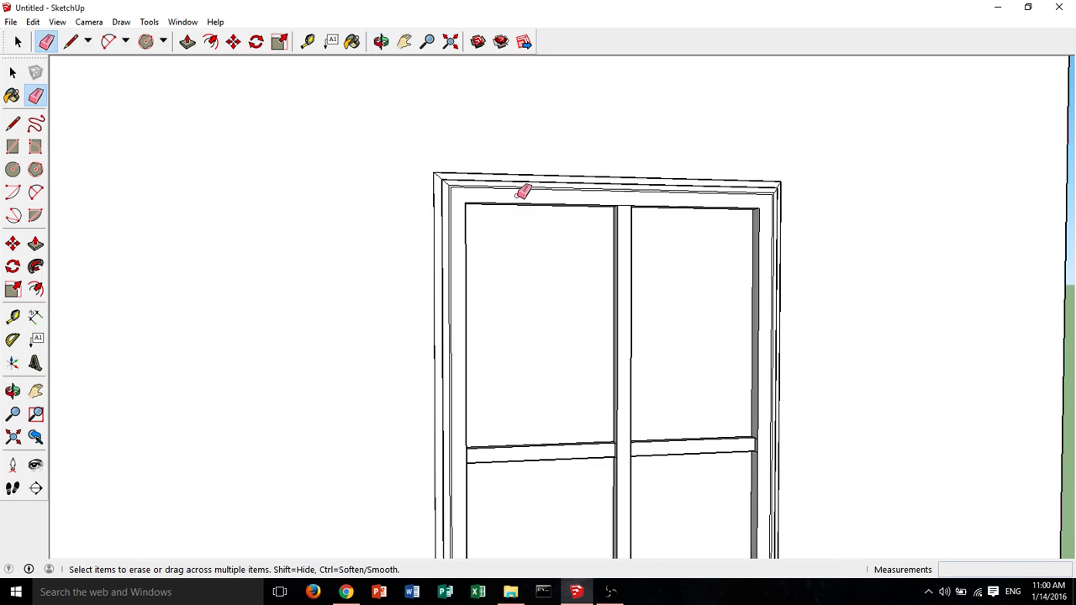
pyautogui.scroll(-4, 523, 191)
pyautogui.moveTo(697, 218)
pyautogui.mouseDown(button='middle')
pyautogui.moveTo(706, 312)
pyautogui.moveTo(739, 400)
pyautogui.mouseUp(button='middle')
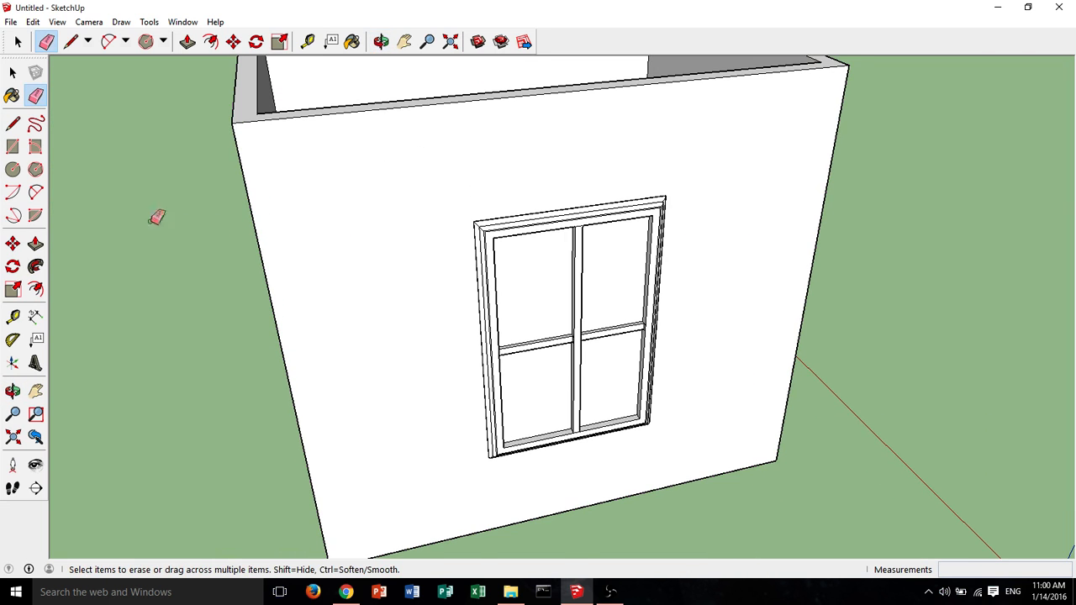
pyautogui.click(35, 243)
pyautogui.scroll(6, 547, 210)
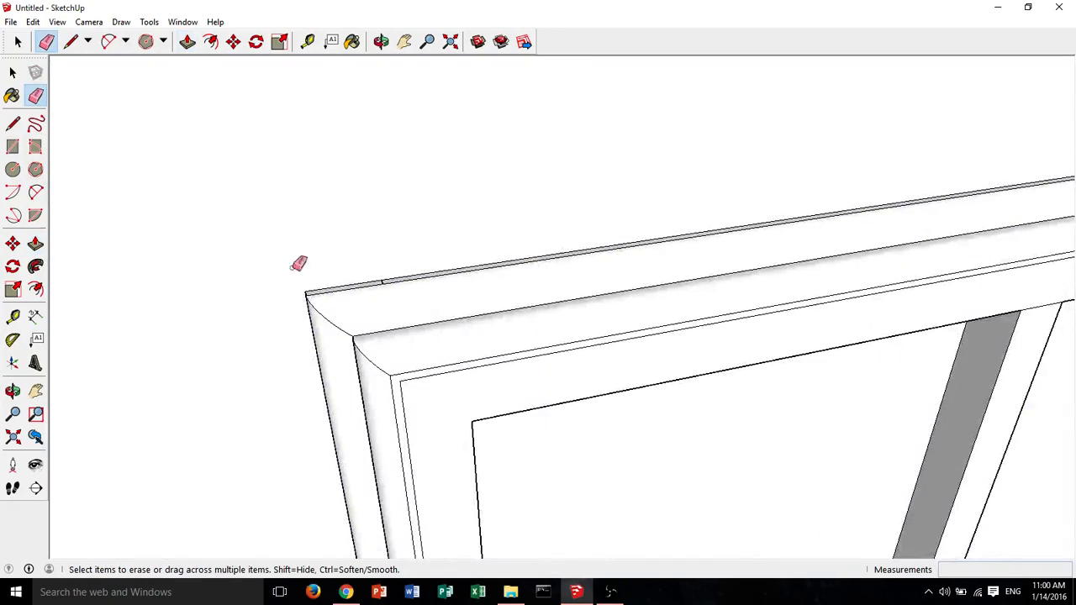
pyautogui.scroll(6, 299, 263)
pyautogui.scroll(-2, 493, 286)
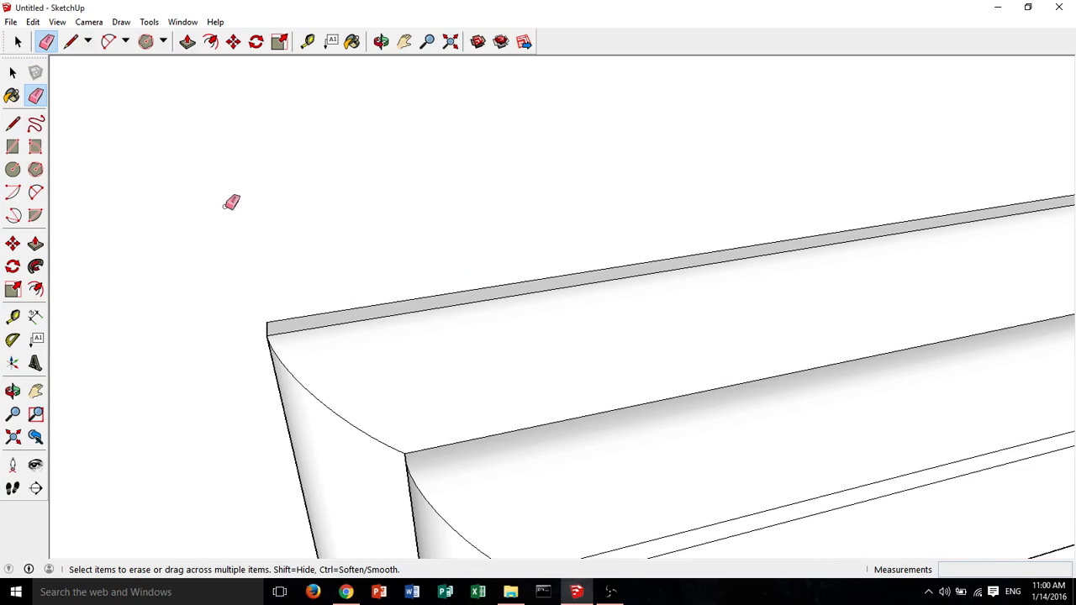
pyautogui.click(35, 243)
pyautogui.scroll(-3, 384, 236)
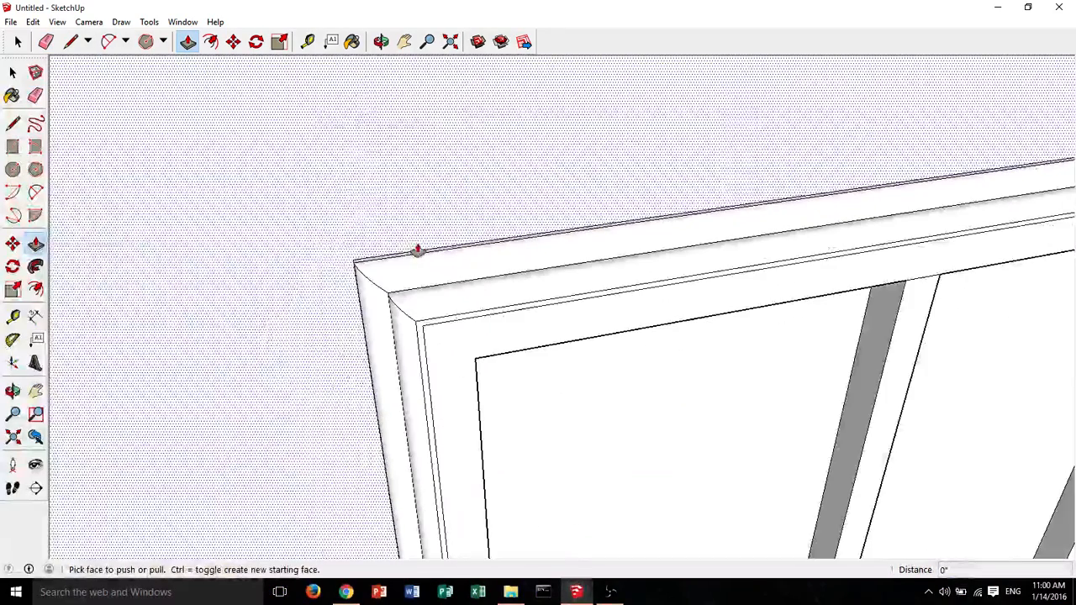
pyautogui.click(412, 258)
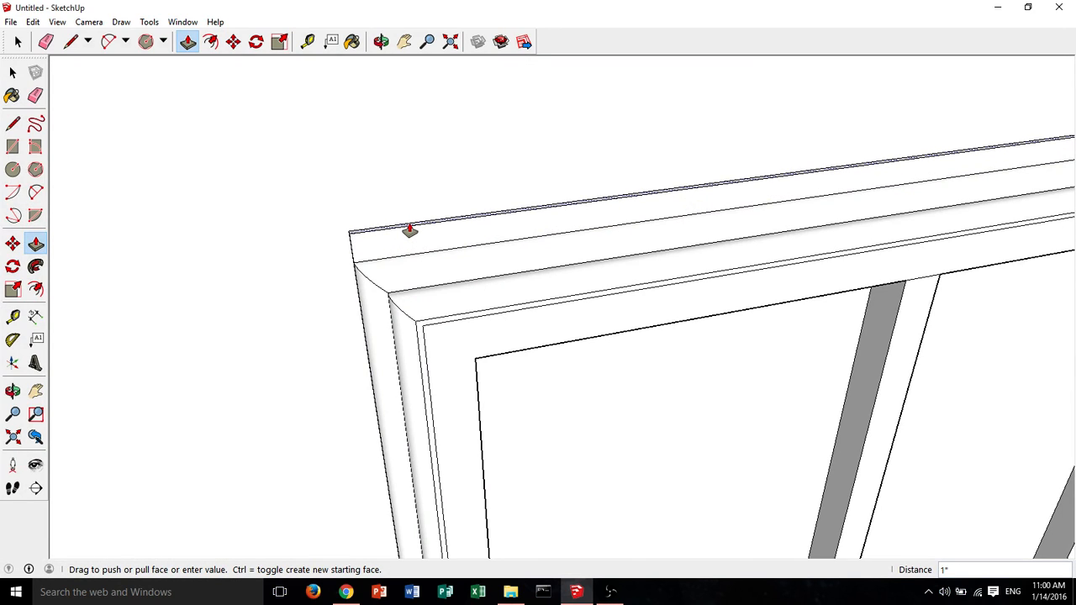
pyautogui.scroll(-3, 410, 229)
# Extend the thin faces behind the moulding's right and bottom sides outward by the same 1".
pyautogui.moveTo(411, 227); pyautogui.dragTo(441, 202, button='middle')
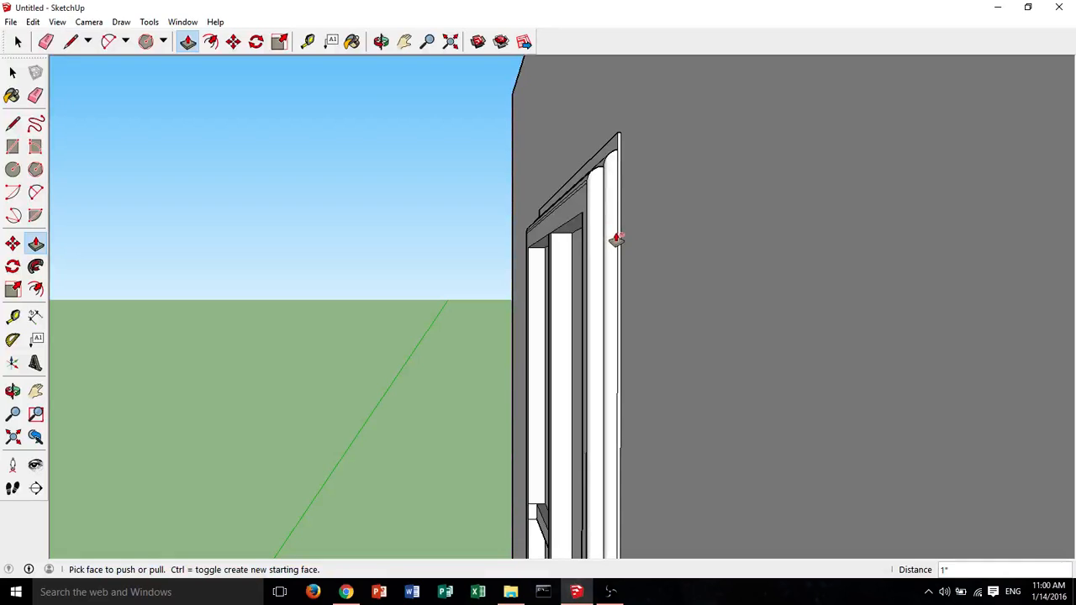
pyautogui.moveTo(656, 274); pyautogui.dragTo(759, 159, button='middle')
pyautogui.scroll(-3, 761, 181)
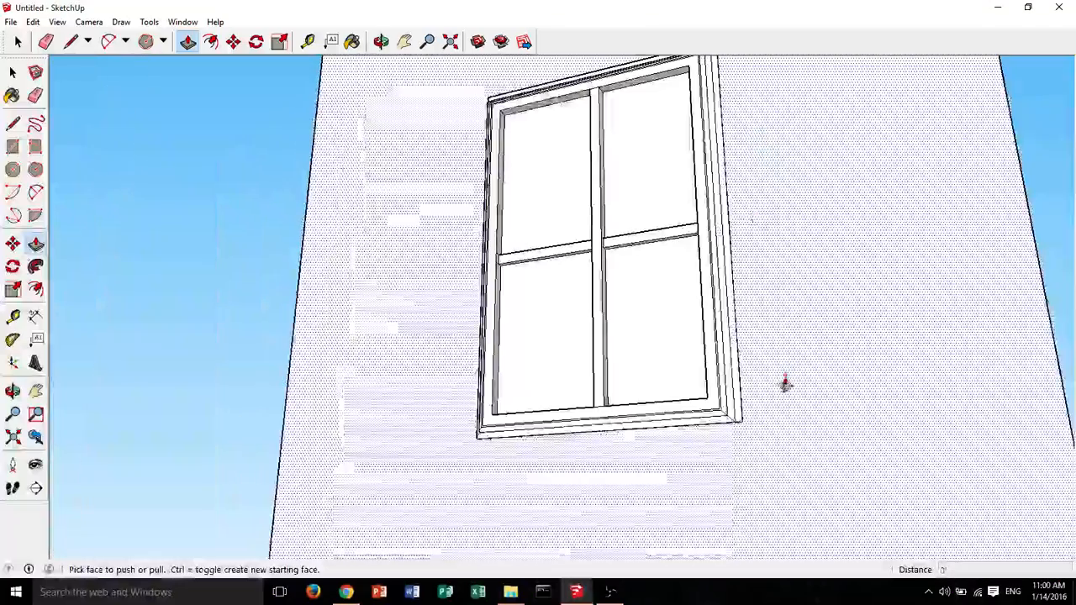
pyautogui.moveTo(782, 379); pyautogui.dragTo(719, 408, button='middle')
pyautogui.scroll(3, 720, 407)
pyautogui.scroll(3, 616, 377)
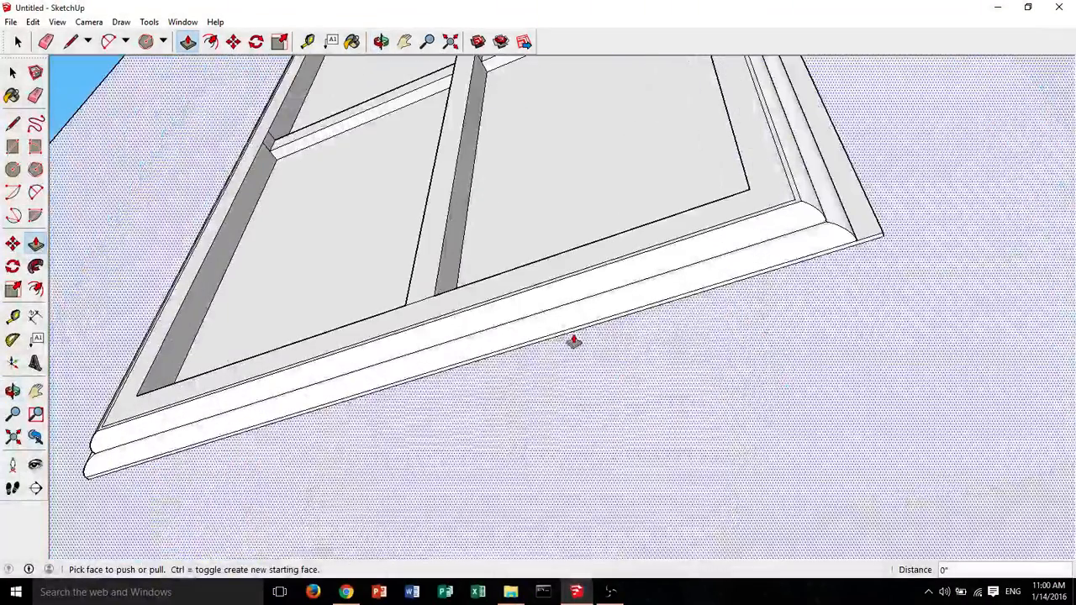
pyautogui.doubleClick(572, 337)
# Extend the thin face behind the moulding's left side outward by 1" to complete the flat border around the window.
pyautogui.moveTo(375, 341); pyautogui.dragTo(538, 316, button='middle')
pyautogui.keyDown('shift'); pyautogui.moveTo(576, 468); pyautogui.dragTo(605, 554, button='middle'); pyautogui.keyUp('shift')
pyautogui.scroll(-4, 521, 252)
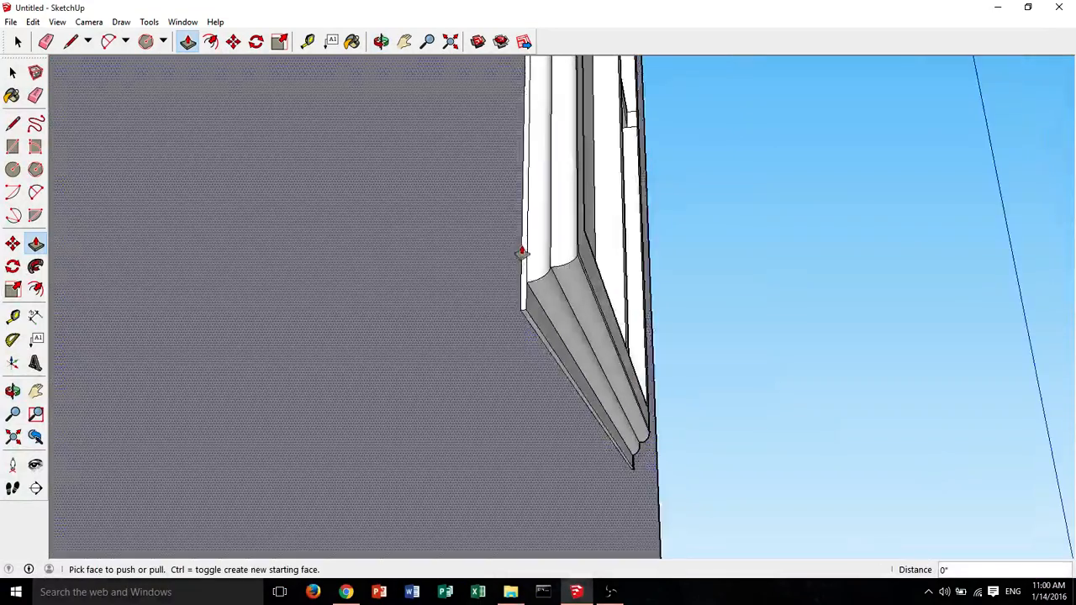
pyautogui.scroll(4, 530, 252)
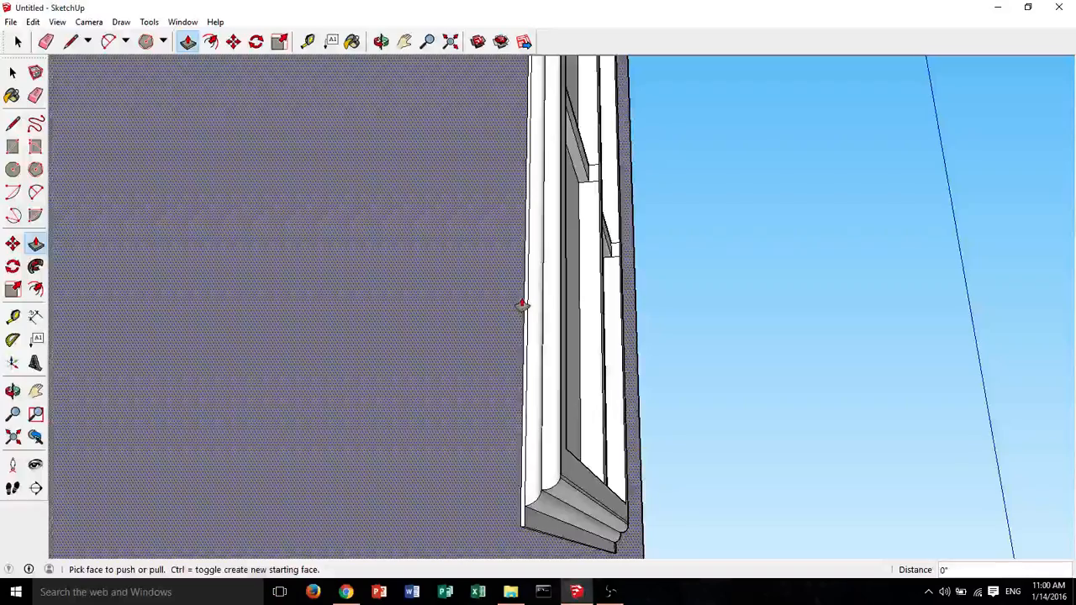
pyautogui.click(523, 304)
pyautogui.moveTo(546, 290); pyautogui.dragTo(511, 370, button='middle')
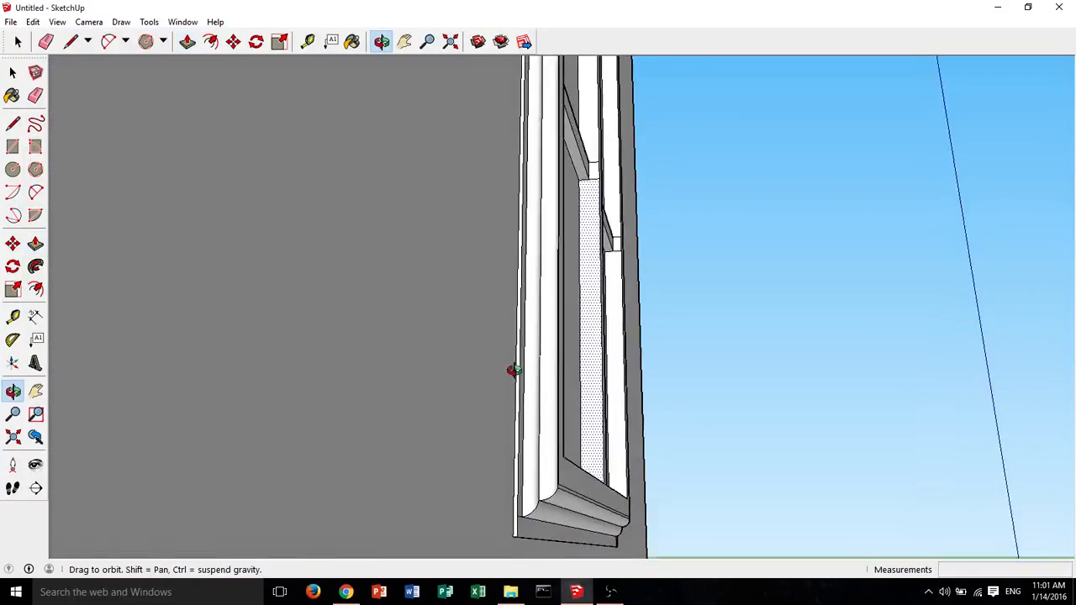
pyautogui.scroll(-6, 277, 395)
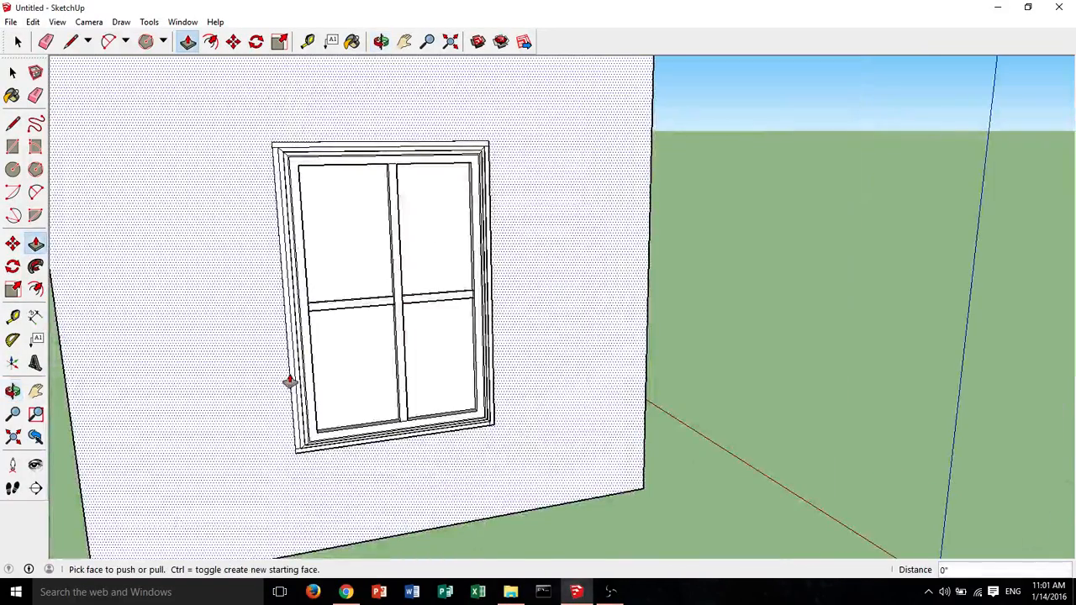
pyautogui.moveTo(290, 382); pyautogui.dragTo(871, 348, button='middle')
pyautogui.scroll(4, 720, 359)
pyautogui.scroll(-2, 710, 358)
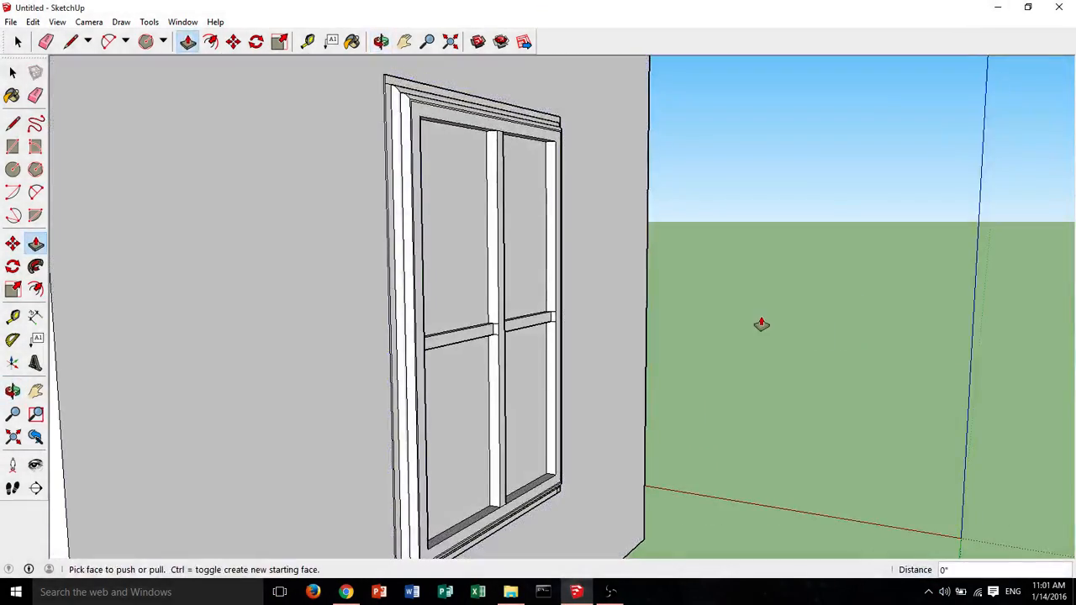
# Erase the seam lines at the upper-left and lower-left corners of the flat border around the window.
pyautogui.click(35, 95)
pyautogui.scroll(5, 384, 77)
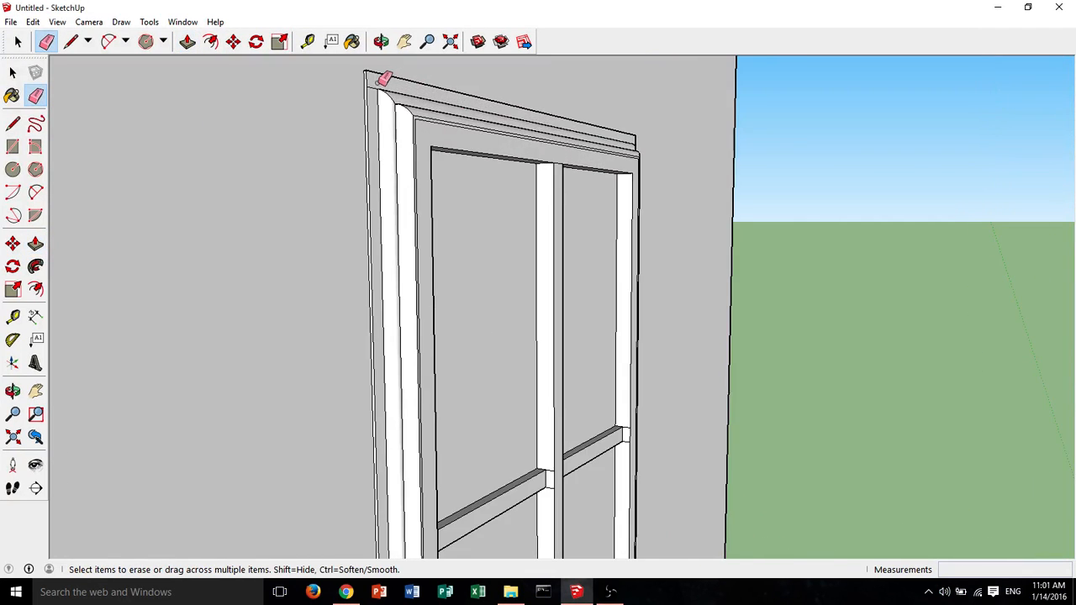
pyautogui.scroll(-6, 370, 93)
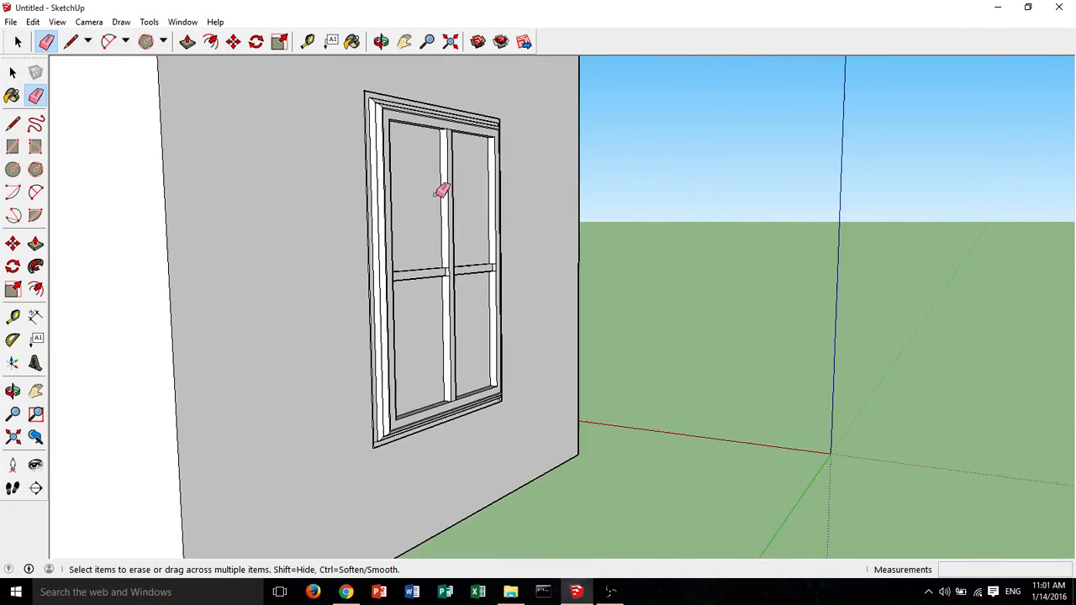
pyautogui.scroll(4, 360, 358)
pyautogui.scroll(2, 359, 358)
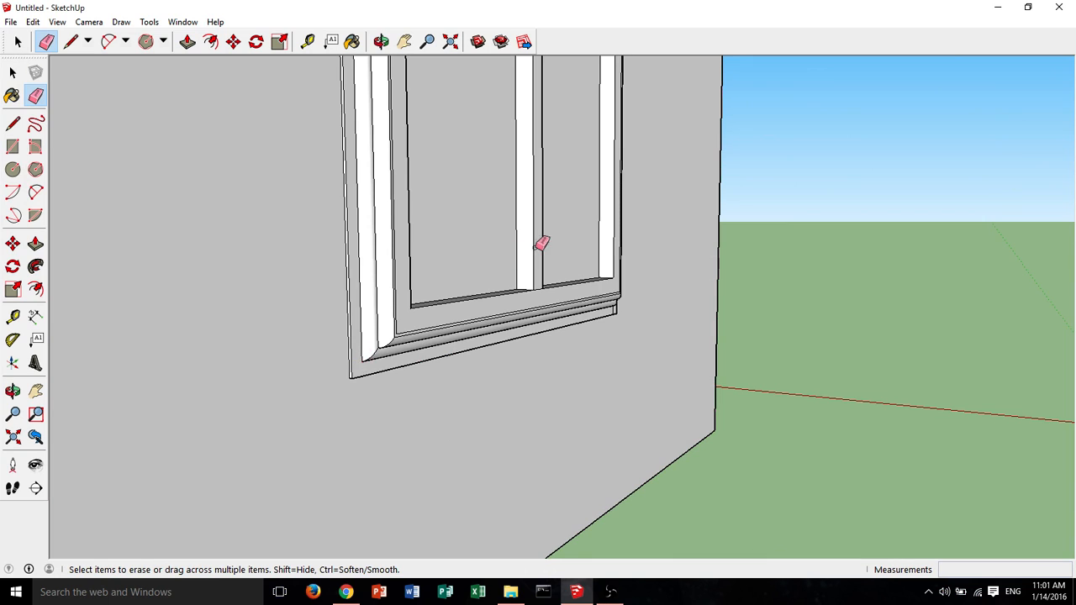
# Erase the seam lines at the lower-right and upper-right corners of the flat border around the window.
pyautogui.moveTo(542, 243); pyautogui.dragTo(777, 332, button='middle')
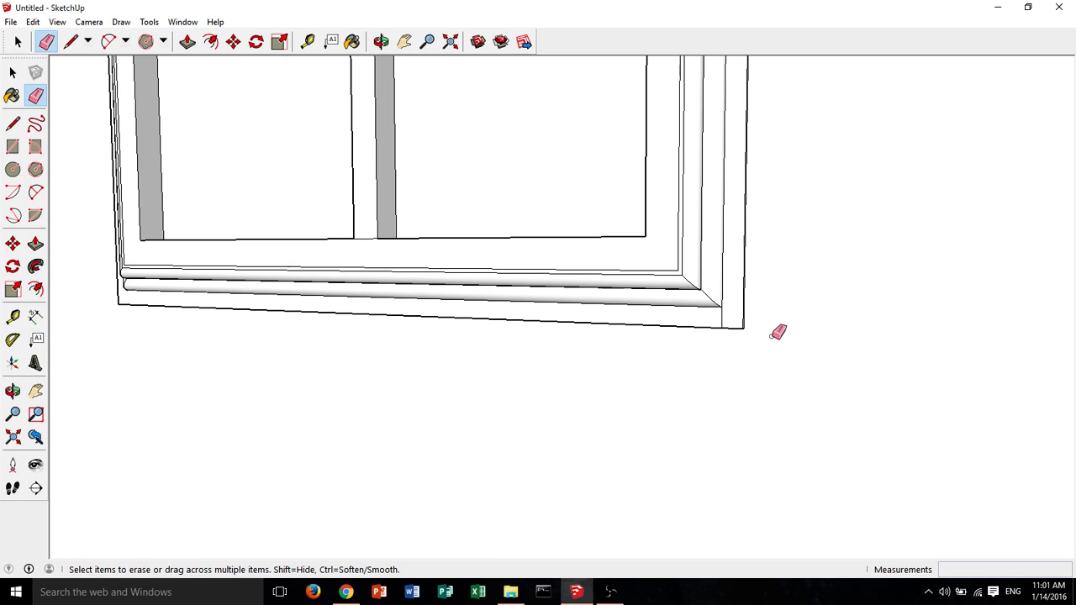
pyautogui.scroll(-5, 732, 293)
pyautogui.moveTo(728, 278)
pyautogui.mouseDown(button='middle')
pyautogui.moveTo(658, 243)
pyautogui.moveTo(605, 281)
pyautogui.moveTo(660, 187)
pyautogui.moveTo(680, 252)
pyautogui.moveTo(662, 418)
pyautogui.mouseUp(button='middle')
pyautogui.scroll(5, 622, 264)
pyautogui.scroll(6, 656, 276)
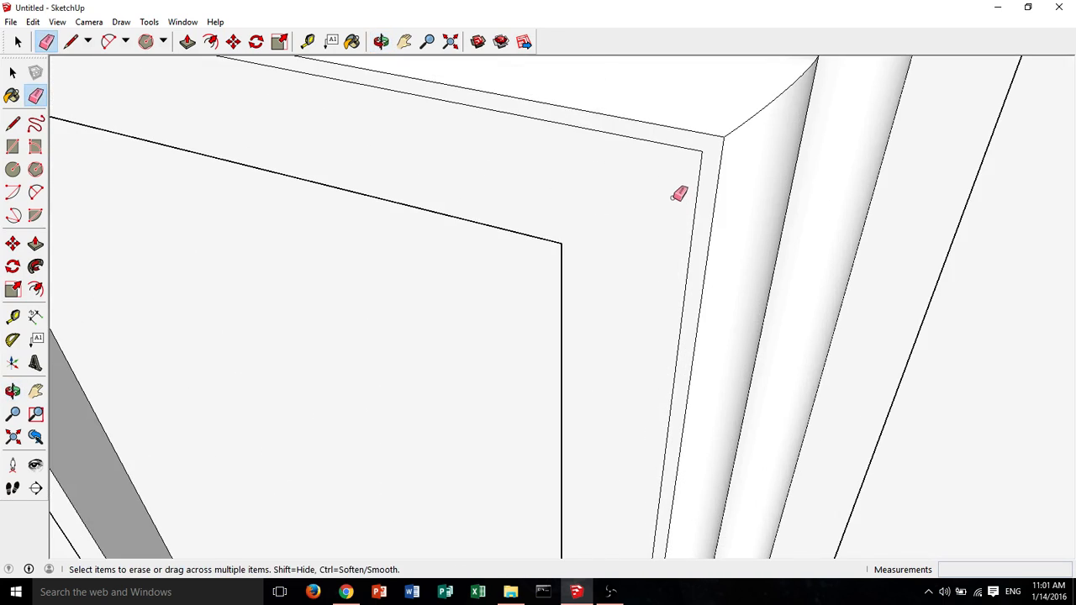
pyautogui.scroll(-3, 671, 198)
pyautogui.scroll(-3, 678, 194)
pyautogui.moveTo(669, 255)
pyautogui.mouseDown(button='middle')
pyautogui.moveTo(560, 187)
pyautogui.moveTo(487, 102)
pyautogui.moveTo(378, 185)
pyautogui.moveTo(437, 173)
pyautogui.mouseUp(button='middle')
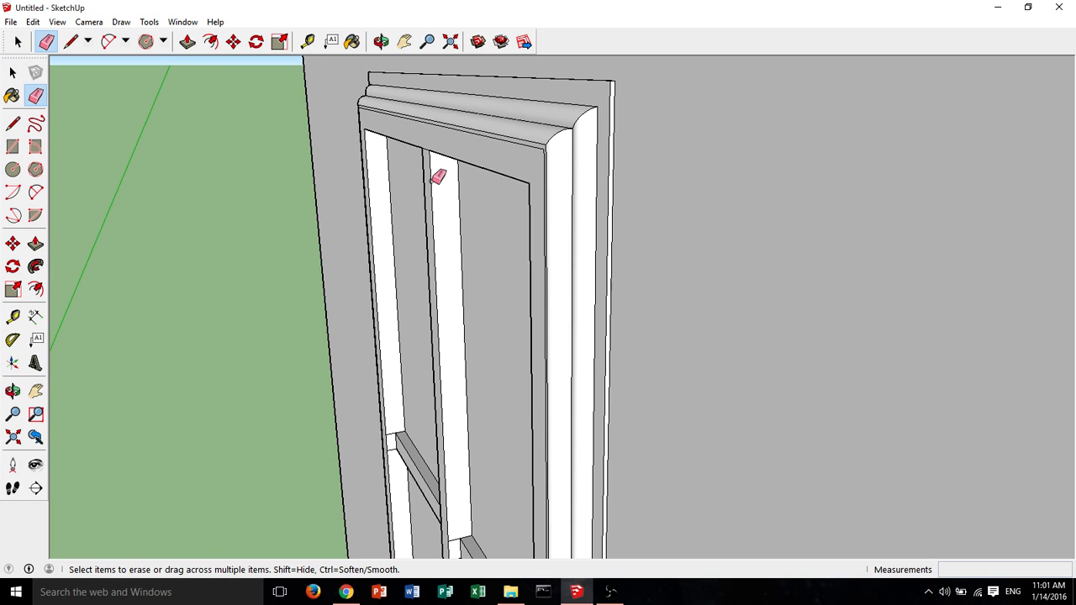
pyautogui.scroll(-2, 437, 175)
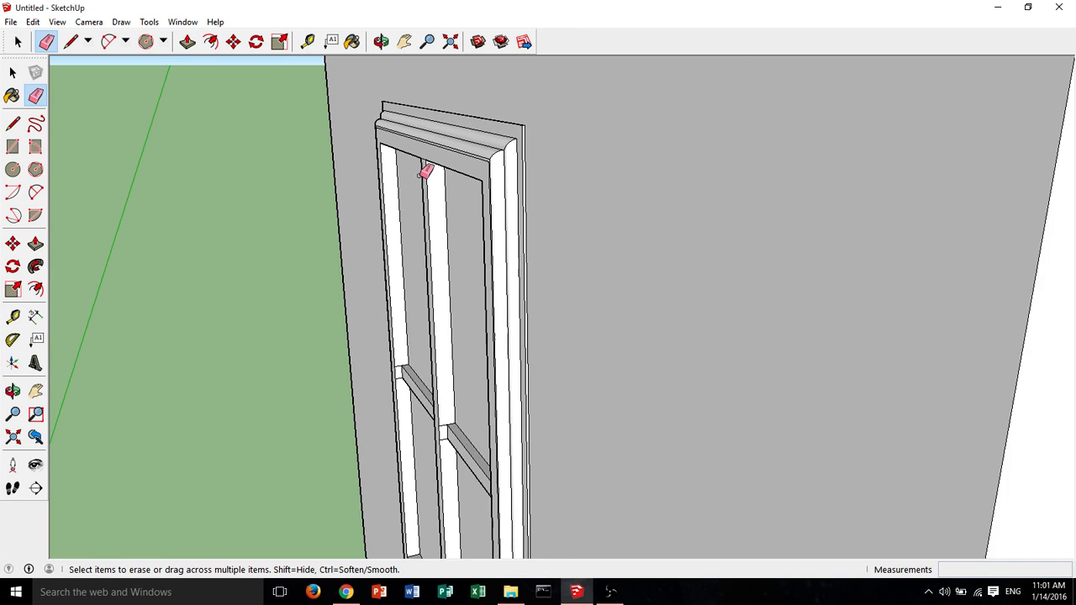
pyautogui.scroll(4, 425, 168)
pyautogui.scroll(-3, 446, 210)
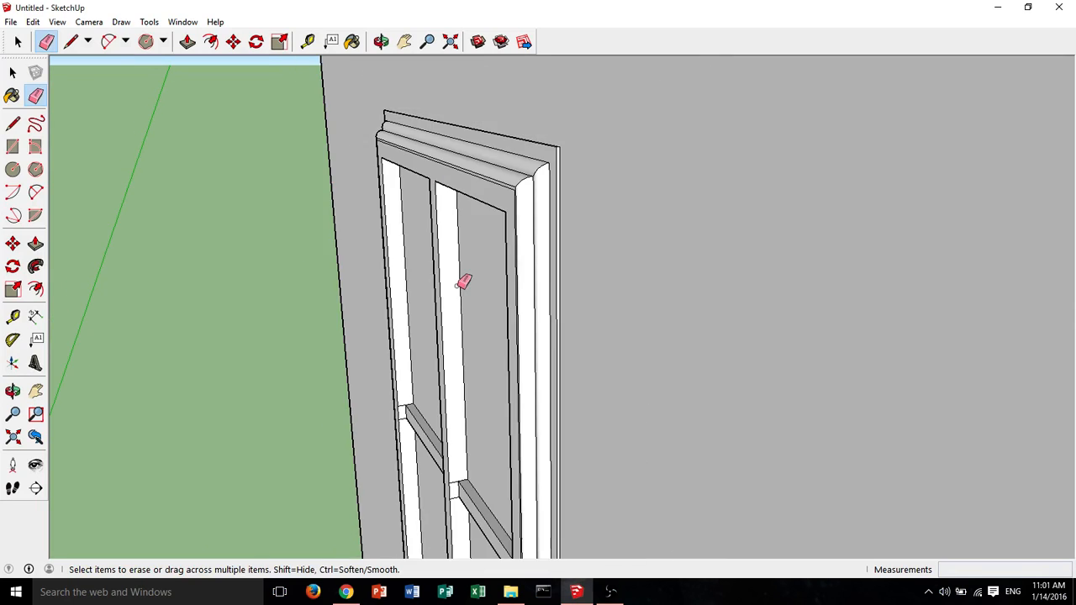
# Erase the short leftover lines where the horizontal window bar meets the vertical bar and the side frame.
pyautogui.moveTo(463, 280); pyautogui.dragTo(476, 160, button='middle')
pyautogui.scroll(5, 538, 322)
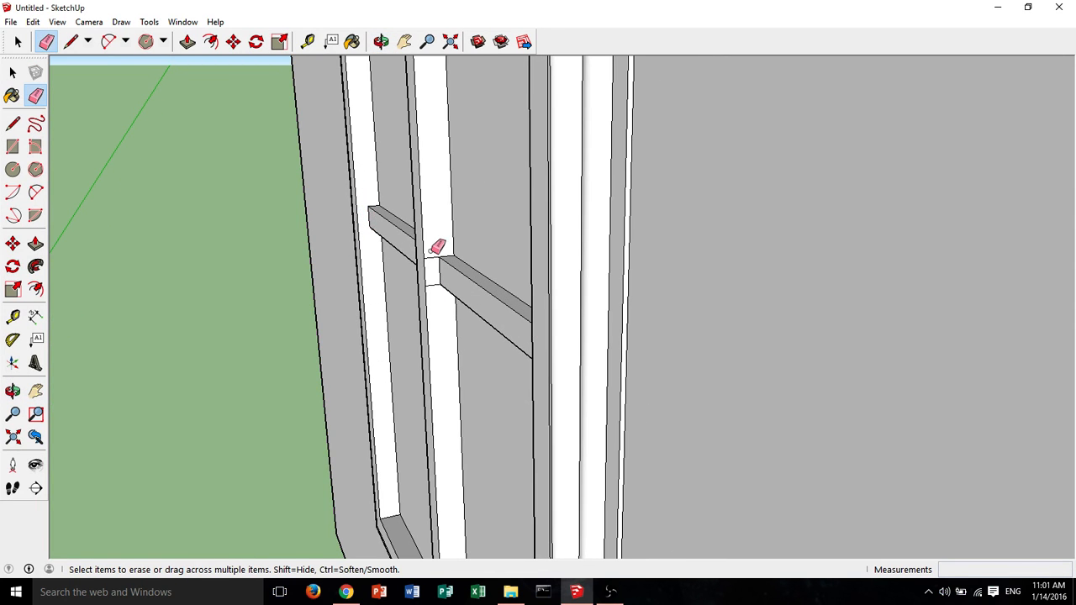
pyautogui.moveTo(431, 287)
pyautogui.mouseDown(button='middle')
pyautogui.moveTo(852, 243)
pyautogui.moveTo(759, 251)
pyautogui.mouseUp(button='middle')
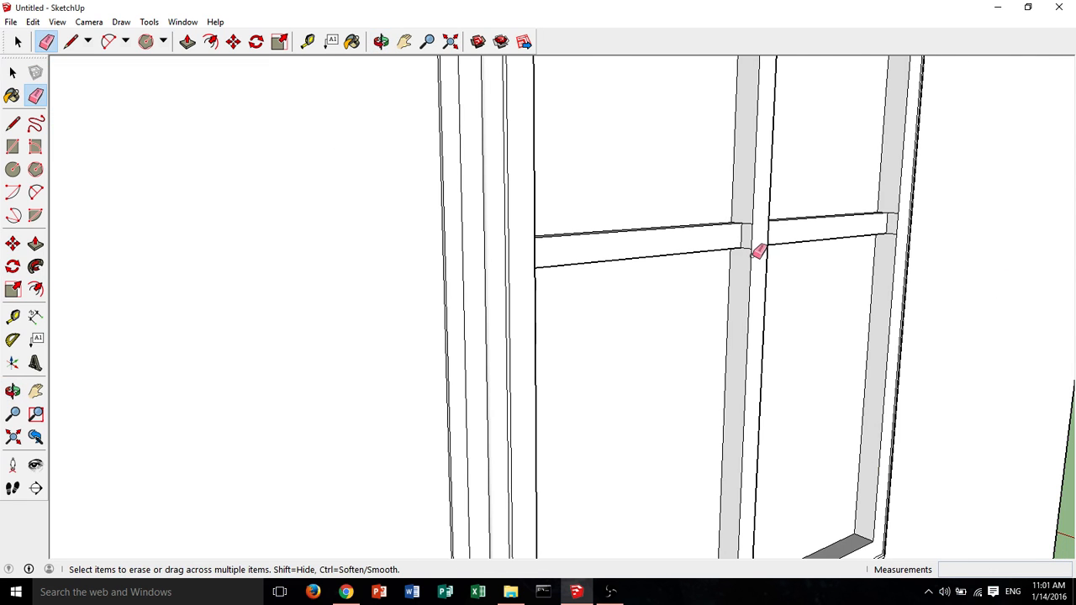
pyautogui.scroll(3, 760, 220)
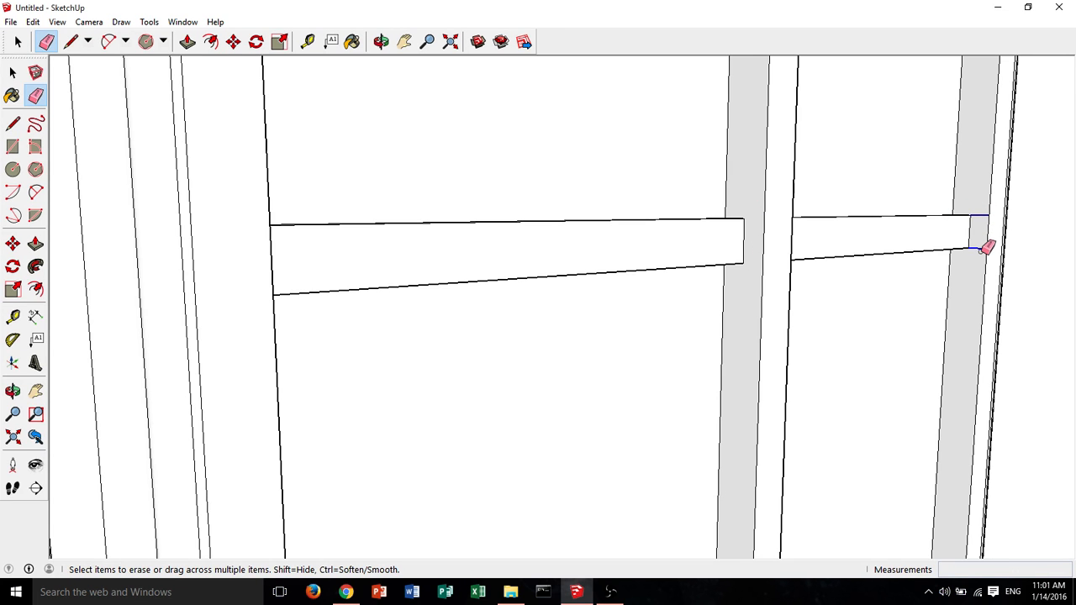
pyautogui.scroll(-5, 983, 252)
pyautogui.moveTo(991, 267)
pyautogui.mouseDown(button='middle')
pyautogui.moveTo(826, 176)
pyautogui.moveTo(793, 336)
pyautogui.moveTo(726, 280)
pyautogui.moveTo(713, 221)
pyautogui.moveTo(670, 197)
pyautogui.mouseUp(button='middle')
pyautogui.scroll(-5, 672, 185)
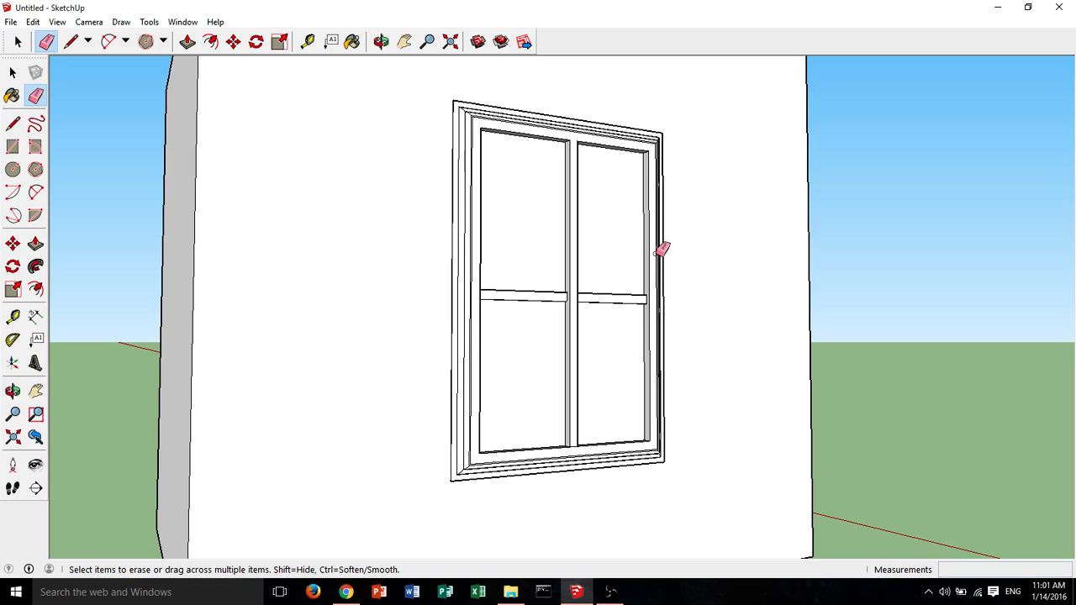
# Erase the redundant thin lines just inside the moulding's inner edge along the top and left sides of the window.
pyautogui.scroll(6, 485, 181)
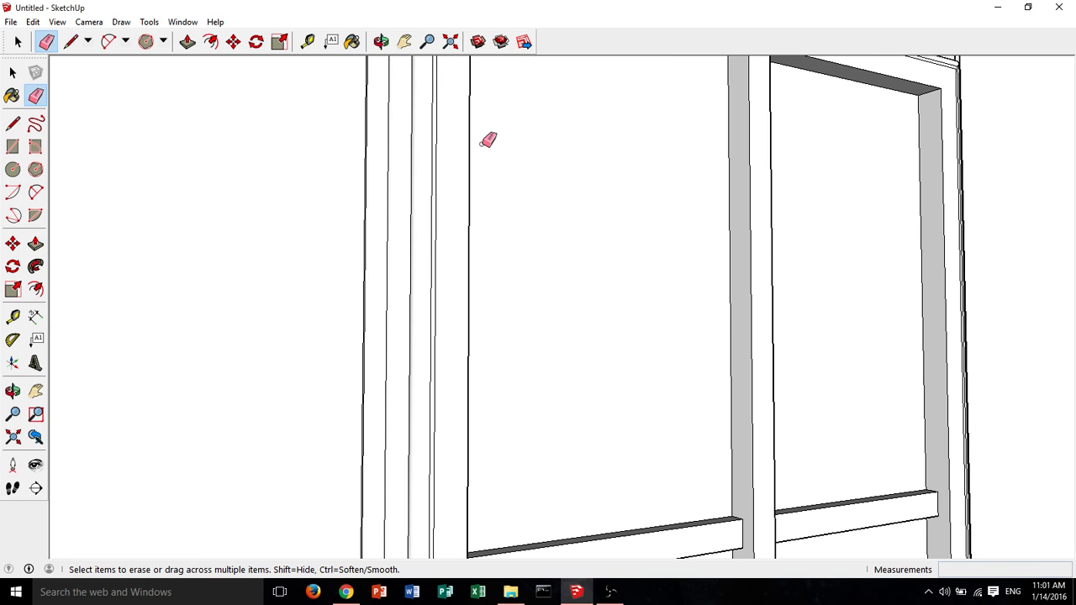
pyautogui.scroll(-4, 486, 143)
pyautogui.scroll(3, 437, 173)
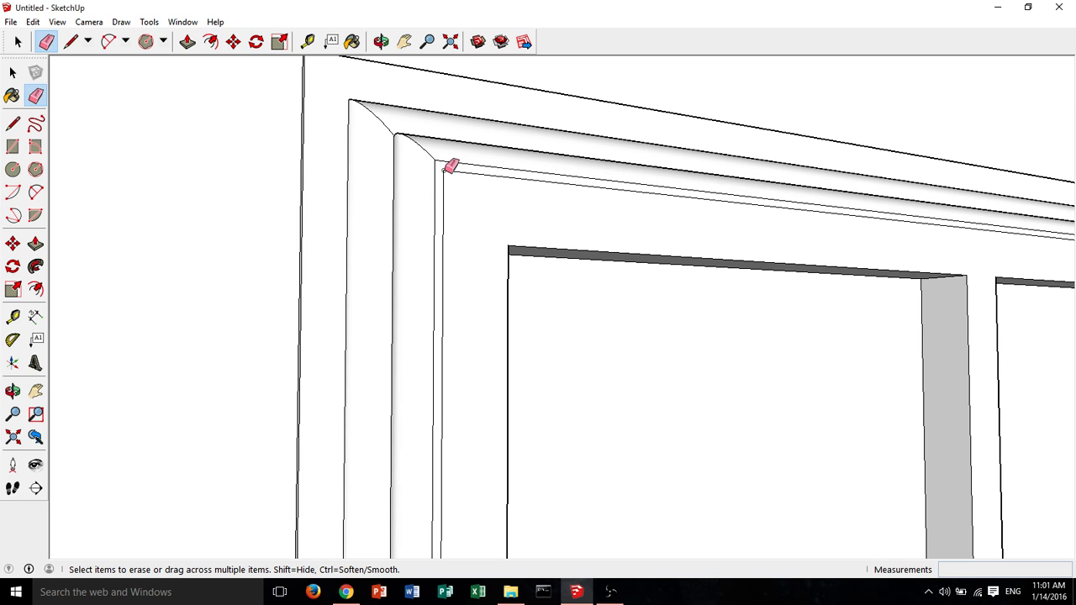
pyautogui.moveTo(683, 179)
pyautogui.mouseDown(button='middle')
pyautogui.moveTo(478, 184)
pyautogui.moveTo(593, 173)
pyautogui.moveTo(600, 192)
pyautogui.mouseUp(button='middle')
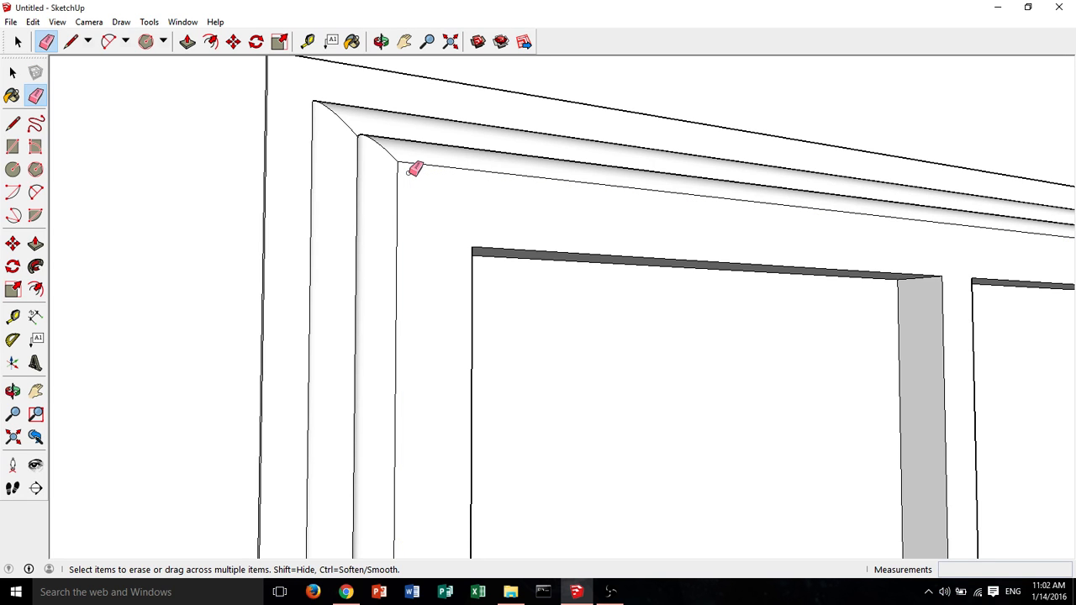
# Erase the redundant thin lines just inside the moulding's inner edge along the right side and bottom of the window.
pyautogui.scroll(-3, 424, 168)
pyautogui.scroll(-2, 948, 266)
pyautogui.moveTo(948, 266); pyautogui.dragTo(632, 194, button='middle')
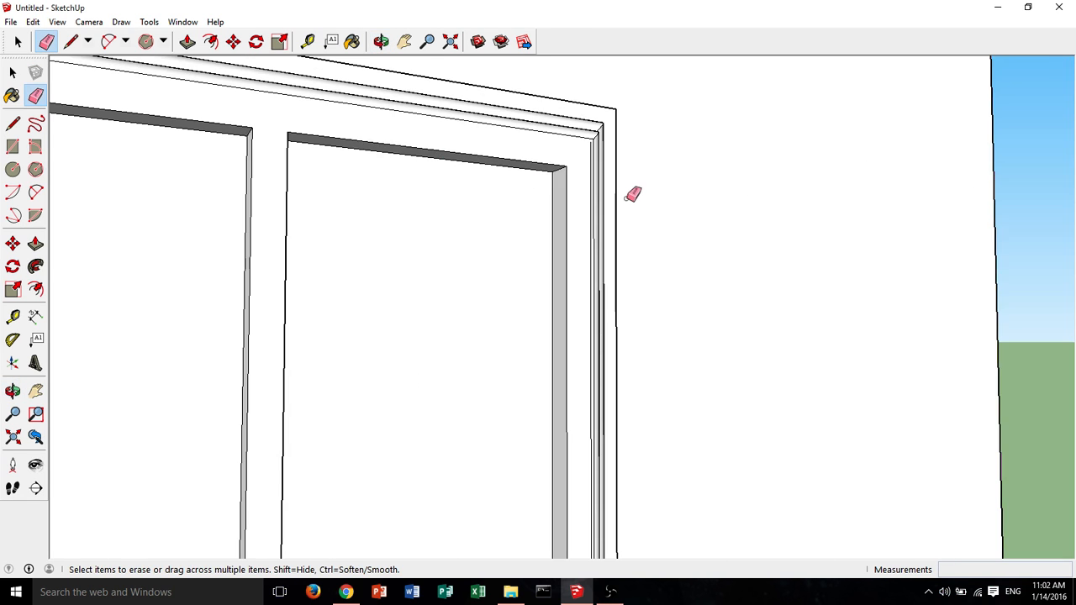
pyautogui.scroll(4, 632, 195)
pyautogui.scroll(-5, 547, 216)
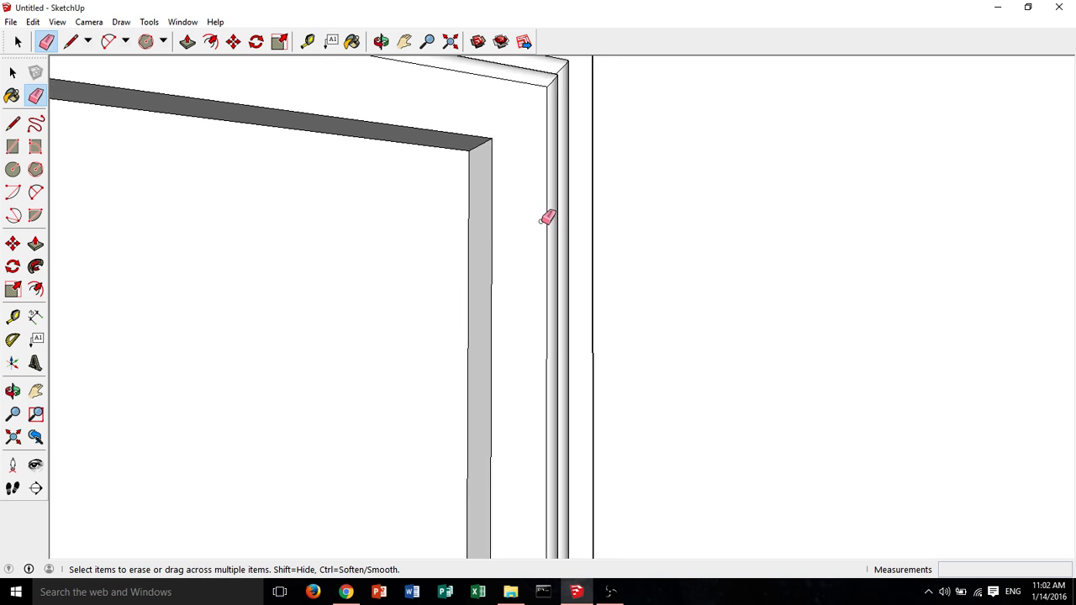
pyautogui.moveTo(533, 437)
pyautogui.mouseDown(button='middle')
pyautogui.moveTo(596, 120)
pyautogui.moveTo(559, 240)
pyautogui.mouseUp(button='middle')
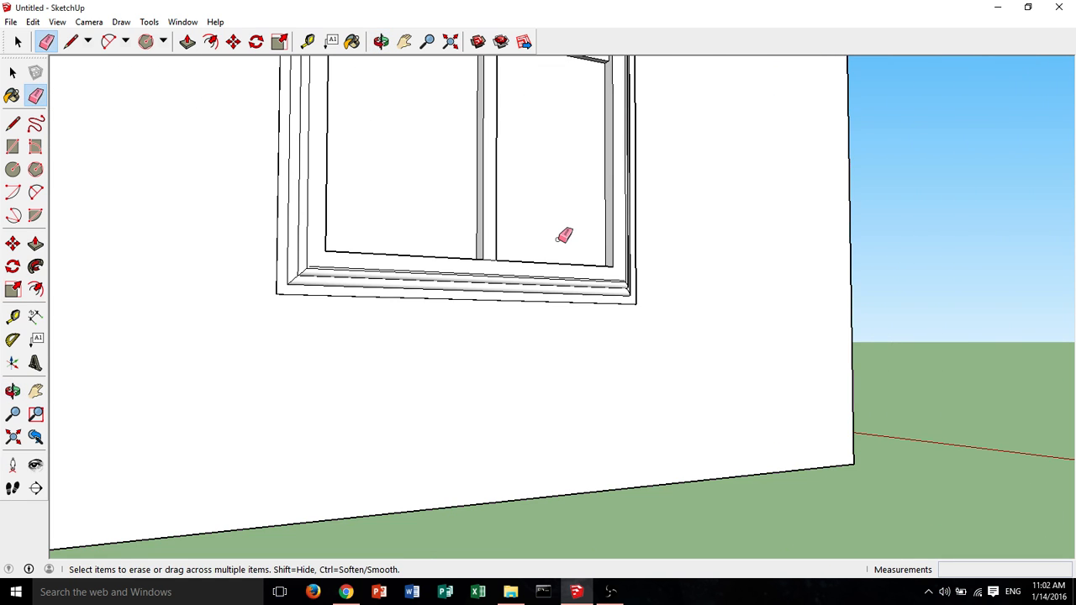
pyautogui.scroll(3, 561, 239)
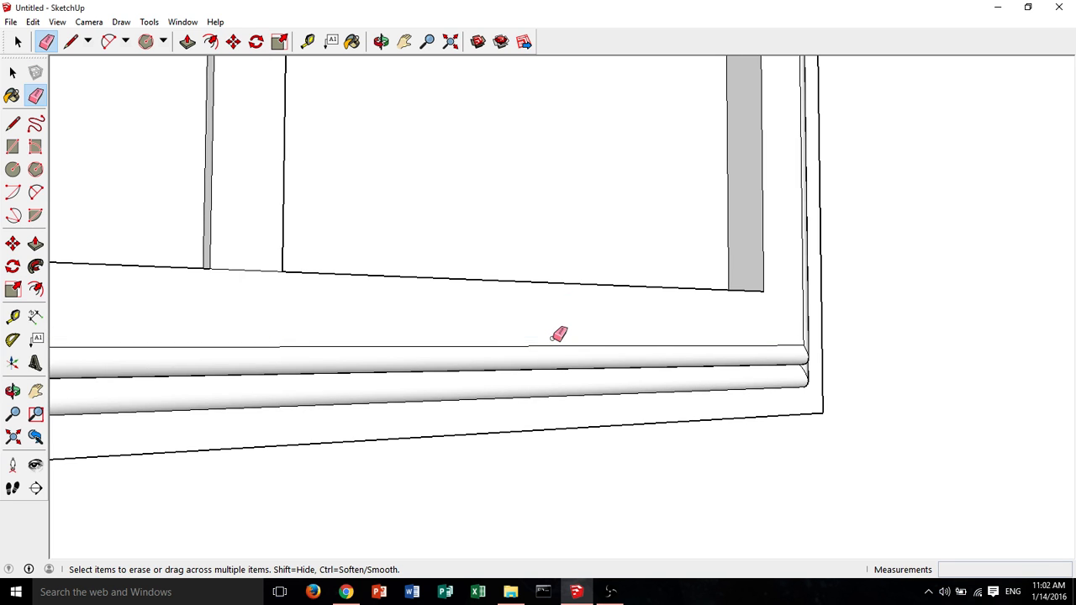
# Try to erase the curved seam of the outer moulding band at the window's upper-left corner, and undo it.
pyautogui.scroll(-5, 559, 334)
pyautogui.moveTo(533, 353)
pyautogui.mouseDown(button='middle')
pyautogui.moveTo(352, 267)
pyautogui.moveTo(406, 308)
pyautogui.moveTo(440, 356)
pyautogui.moveTo(327, 149)
pyautogui.moveTo(289, 115)
pyautogui.moveTo(437, 19)
pyautogui.moveTo(428, 19)
pyautogui.mouseUp(button='middle')
pyautogui.scroll(5, 401, 341)
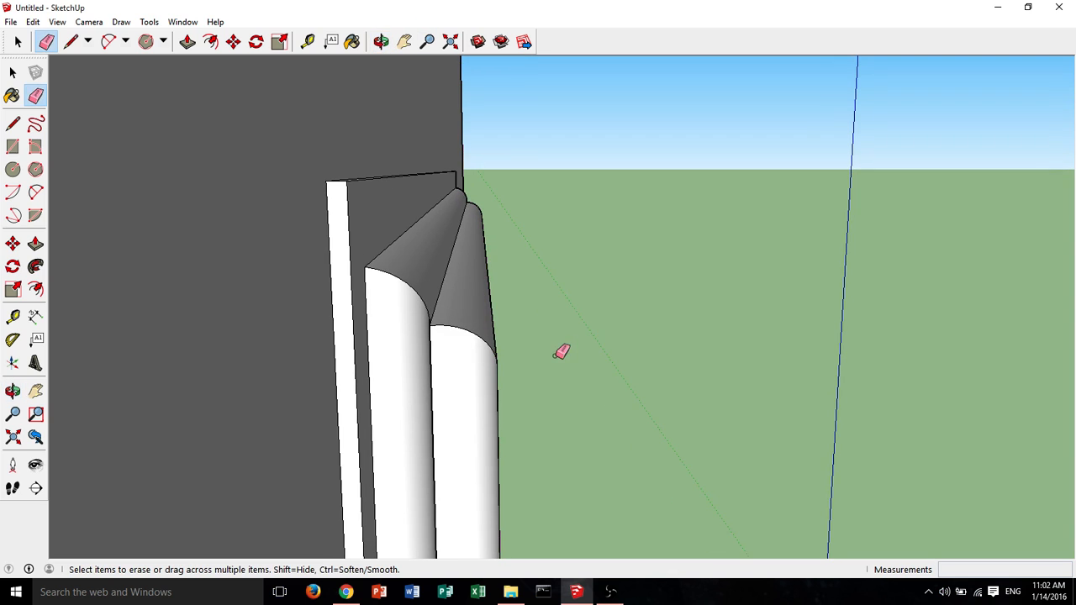
pyautogui.click(419, 293)
pyautogui.moveTo(433, 303)
pyautogui.mouseDown(button='middle')
pyautogui.moveTo(410, 384)
pyautogui.moveTo(252, 558)
pyautogui.moveTo(350, 320)
pyautogui.moveTo(572, 230)
pyautogui.moveTo(435, 305)
pyautogui.moveTo(347, 329)
pyautogui.mouseUp(button='middle')
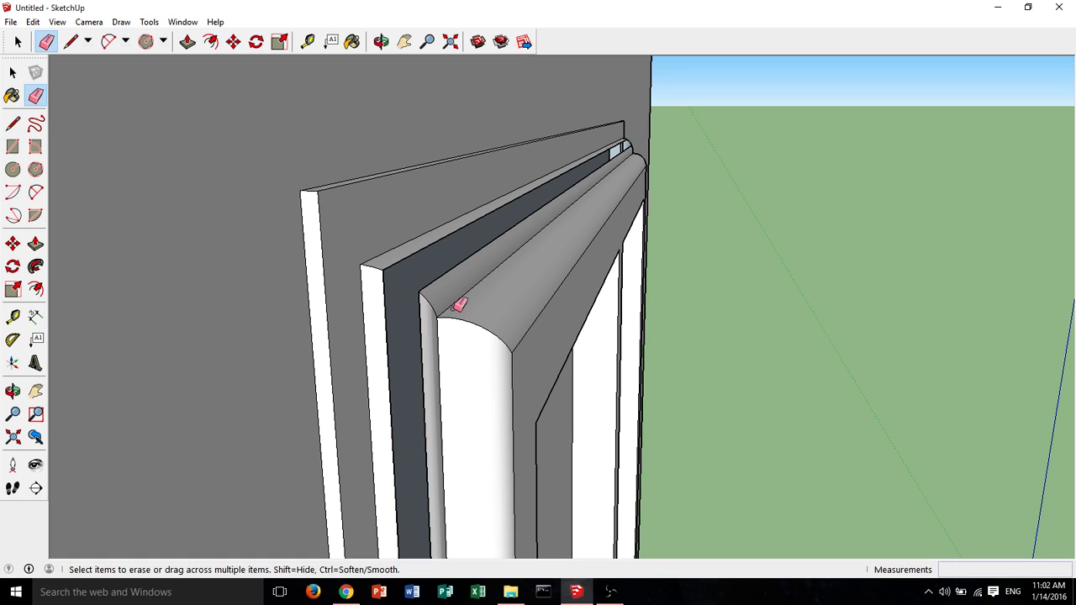
pyautogui.keyDown('ctrl'); pyautogui.moveTo(458, 305); pyautogui.dragTo(378, 287); pyautogui.keyUp('ctrl')
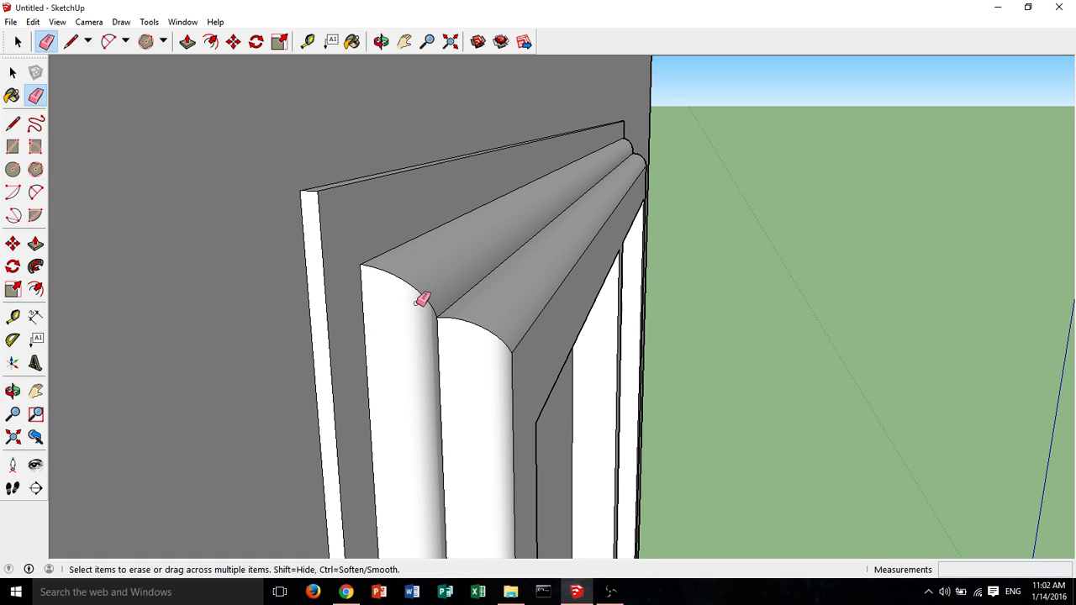
# Soften the curved mitre seams of both moulding bands at the upper-left corner, including the short leftover segment at the inner edge.
pyautogui.scroll(2, 432, 296)
pyautogui.scroll(-3, 429, 298)
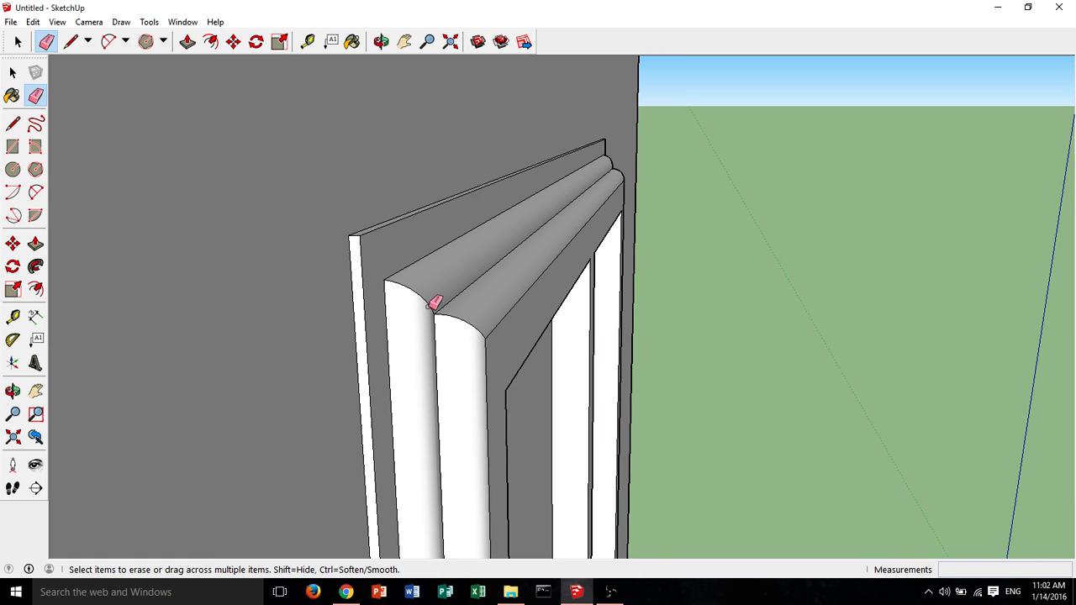
pyautogui.scroll(3, 430, 298)
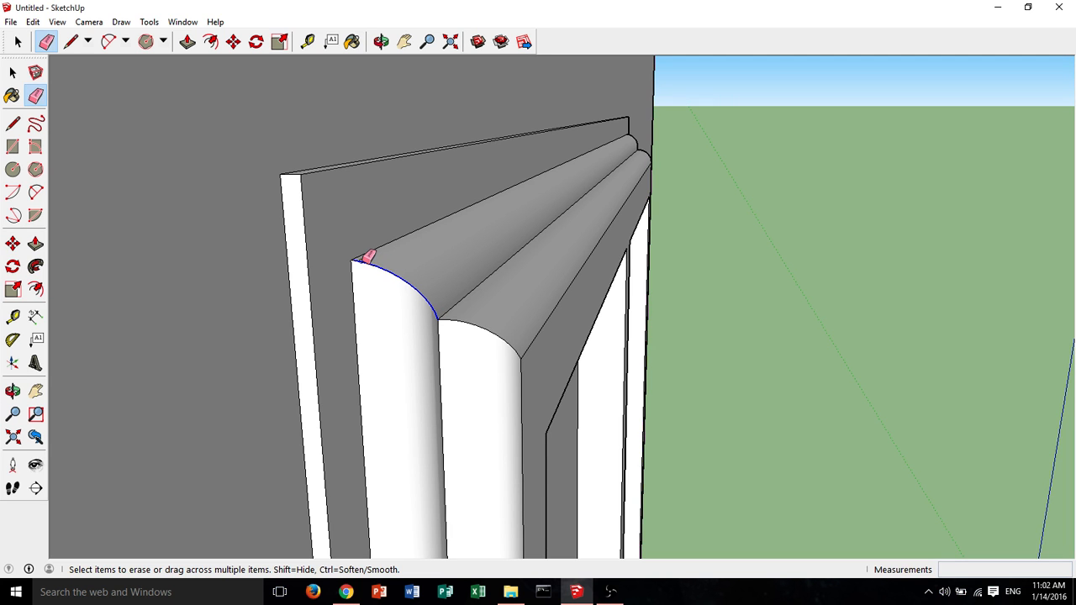
pyautogui.moveTo(443, 263); pyautogui.dragTo(637, 149, button='middle')
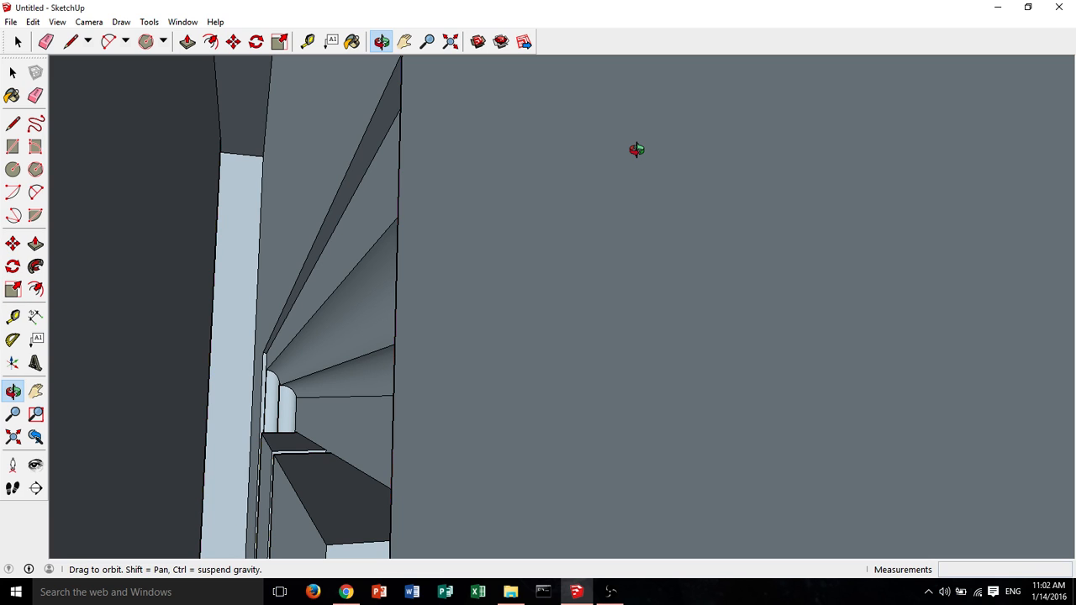
pyautogui.moveTo(637, 150); pyautogui.dragTo(486, 339, button='middle')
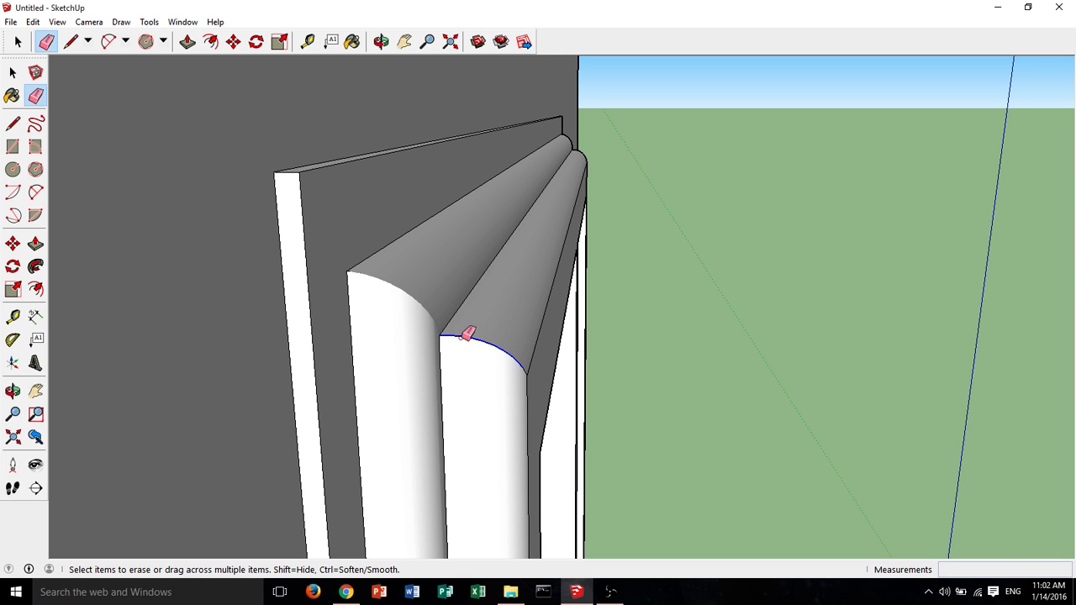
pyautogui.moveTo(485, 328)
pyautogui.mouseDown(button='middle')
pyautogui.moveTo(492, 295)
pyautogui.moveTo(137, 310)
pyautogui.moveTo(596, 295)
pyautogui.mouseUp(button='middle')
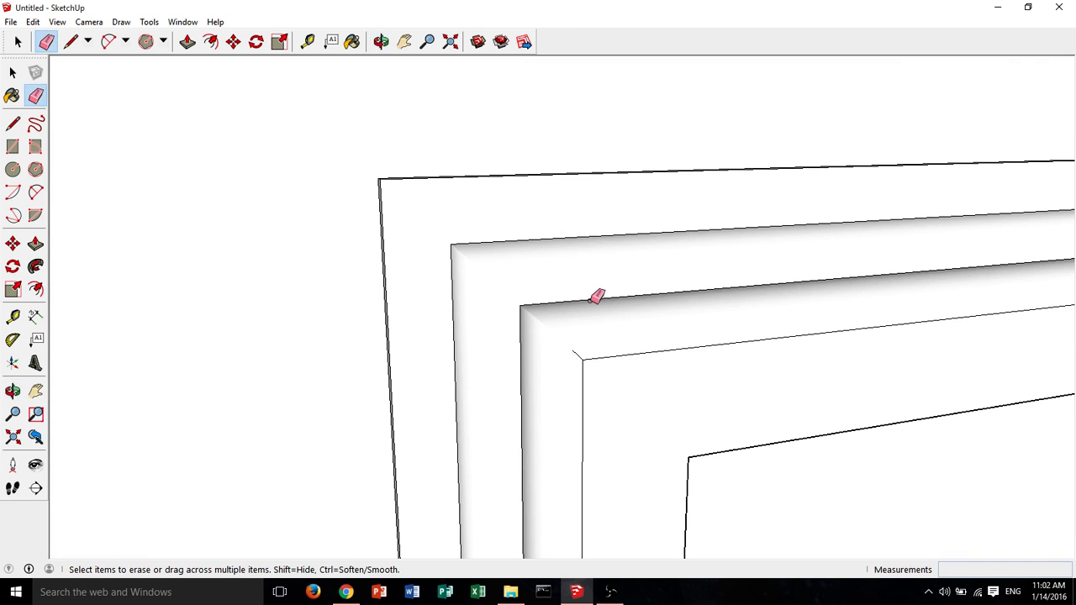
pyautogui.scroll(2, 596, 296)
pyautogui.scroll(-2, 593, 319)
pyautogui.scroll(3, 593, 320)
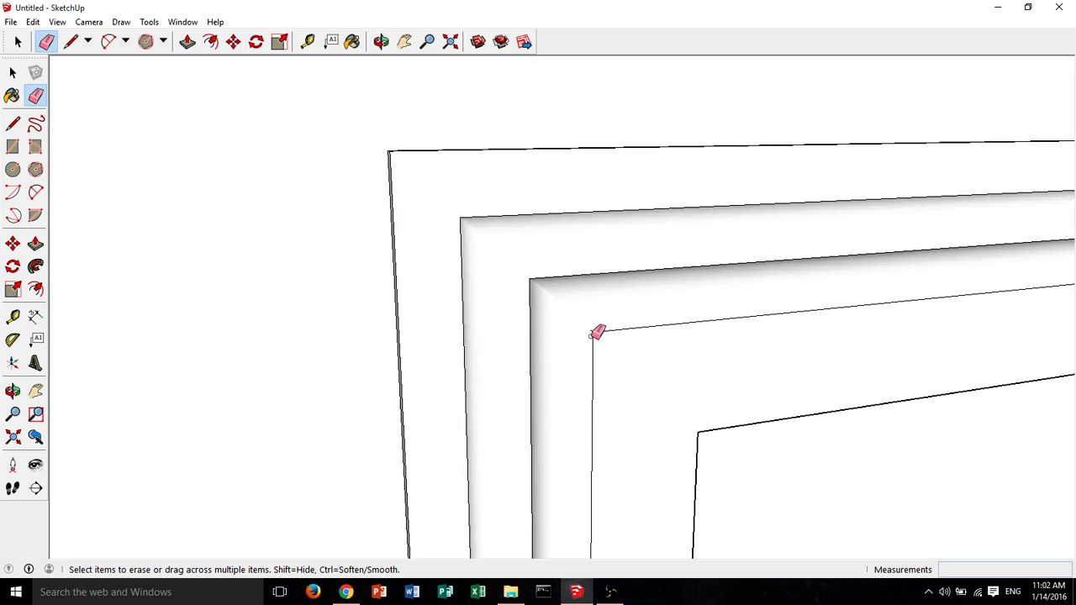
# Soften the curved mitre seams of both moulding bands at the window's upper-right corner.
pyautogui.scroll(-5, 595, 321)
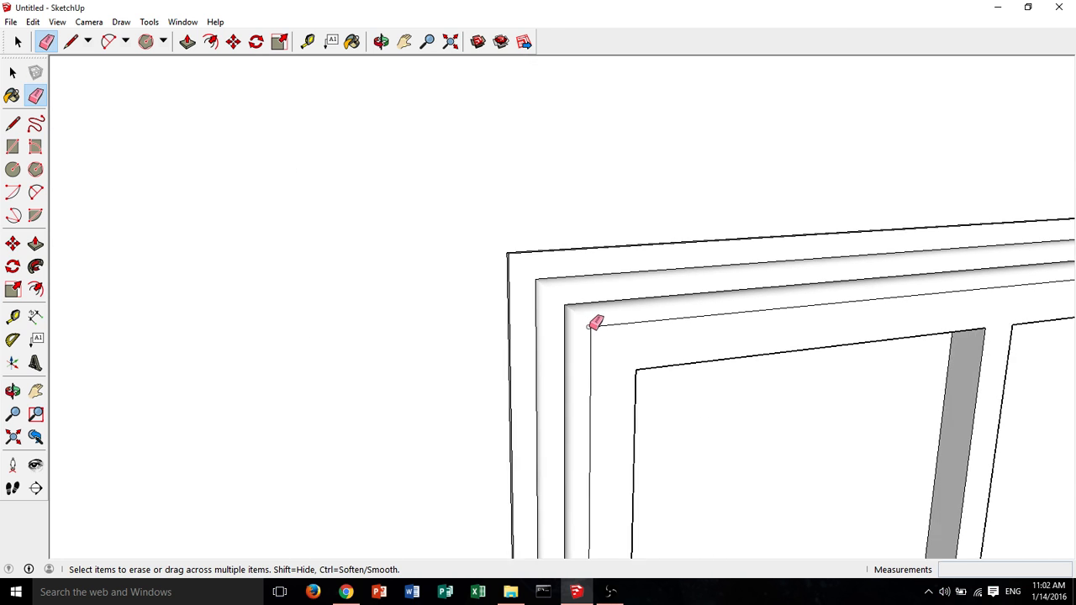
pyautogui.moveTo(598, 320); pyautogui.dragTo(617, 220, button='middle')
pyautogui.scroll(-3, 766, 220)
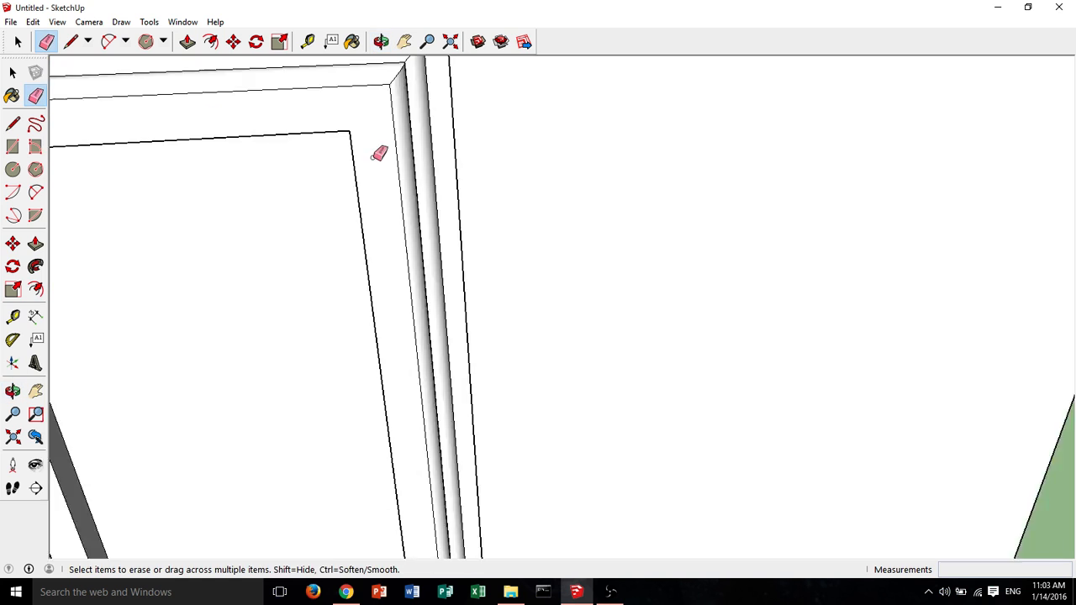
pyautogui.moveTo(374, 157)
pyautogui.mouseDown(button='middle')
pyautogui.moveTo(462, 275)
pyautogui.moveTo(481, 368)
pyautogui.mouseUp(button='middle')
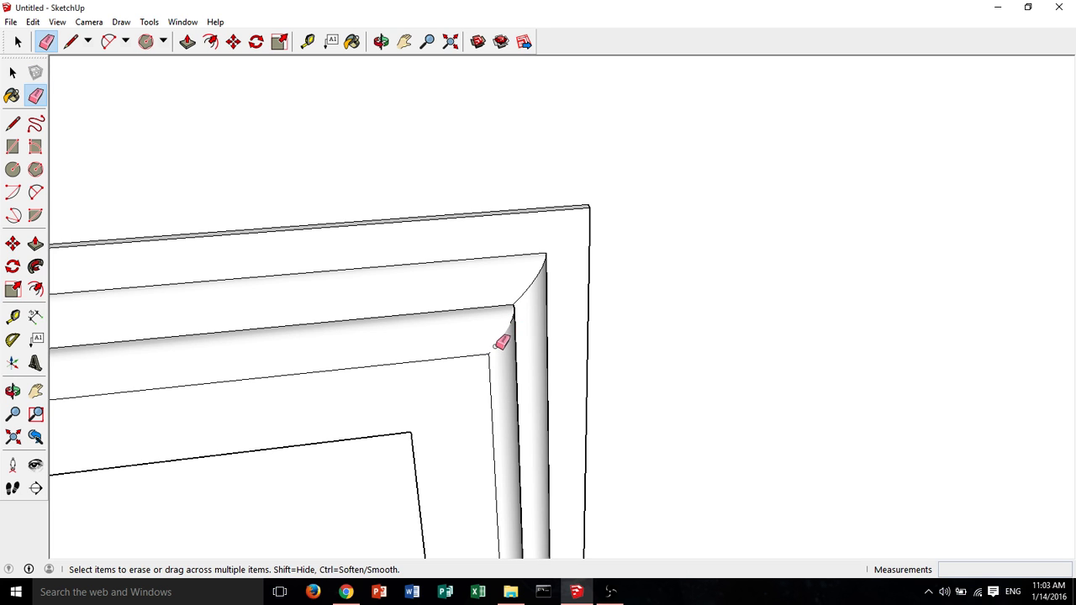
pyautogui.moveTo(502, 342)
pyautogui.mouseDown(button='middle')
pyautogui.moveTo(428, 348)
pyautogui.moveTo(394, 297)
pyautogui.moveTo(529, 302)
pyautogui.mouseUp(button='middle')
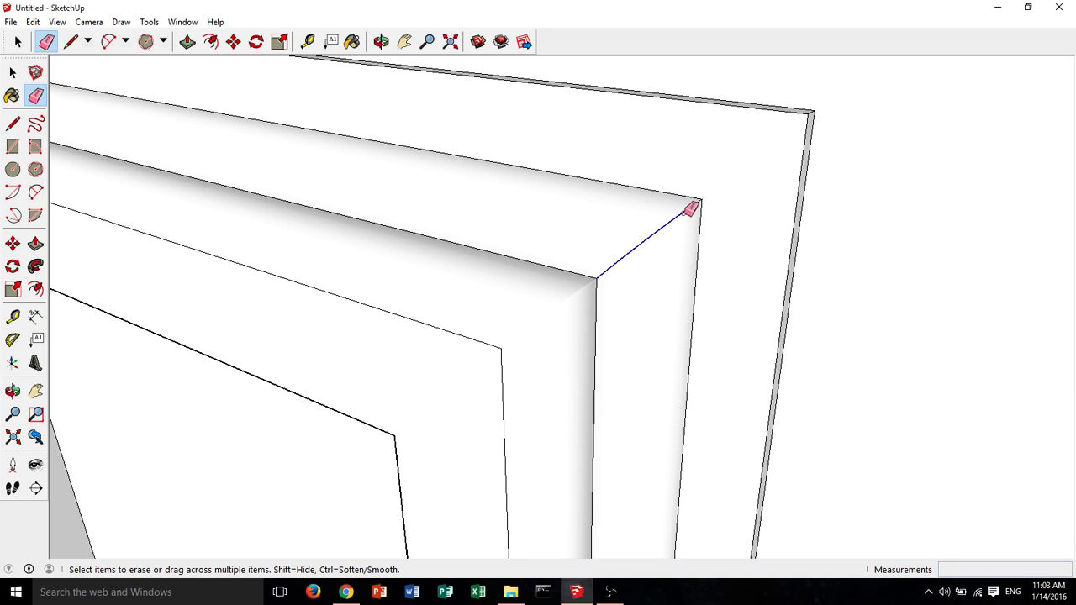
pyautogui.keyDown('ctrl'); pyautogui.moveTo(700, 203); pyautogui.dragTo(698, 265); pyautogui.keyUp('ctrl')
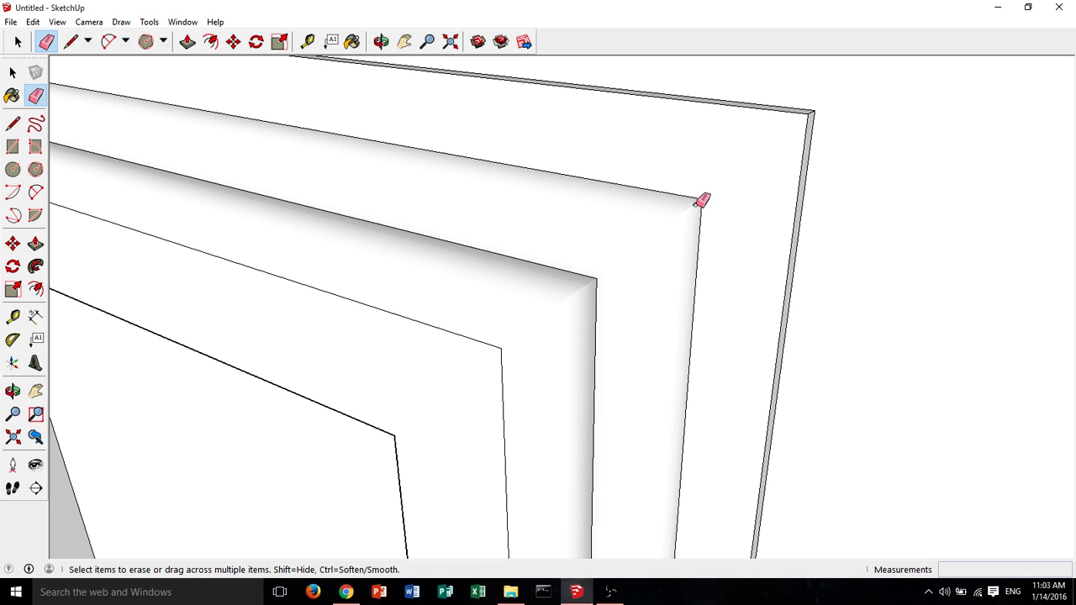
# Soften the inner band's mitre seam at the moulding's lower-right corner, undoing the stray softening of the adjoining vertical edge.
pyautogui.moveTo(697, 209)
pyautogui.mouseDown(button='middle')
pyautogui.moveTo(681, 292)
pyautogui.moveTo(653, 278)
pyautogui.moveTo(695, 113)
pyautogui.moveTo(663, 300)
pyautogui.moveTo(740, 351)
pyautogui.mouseUp(button='middle')
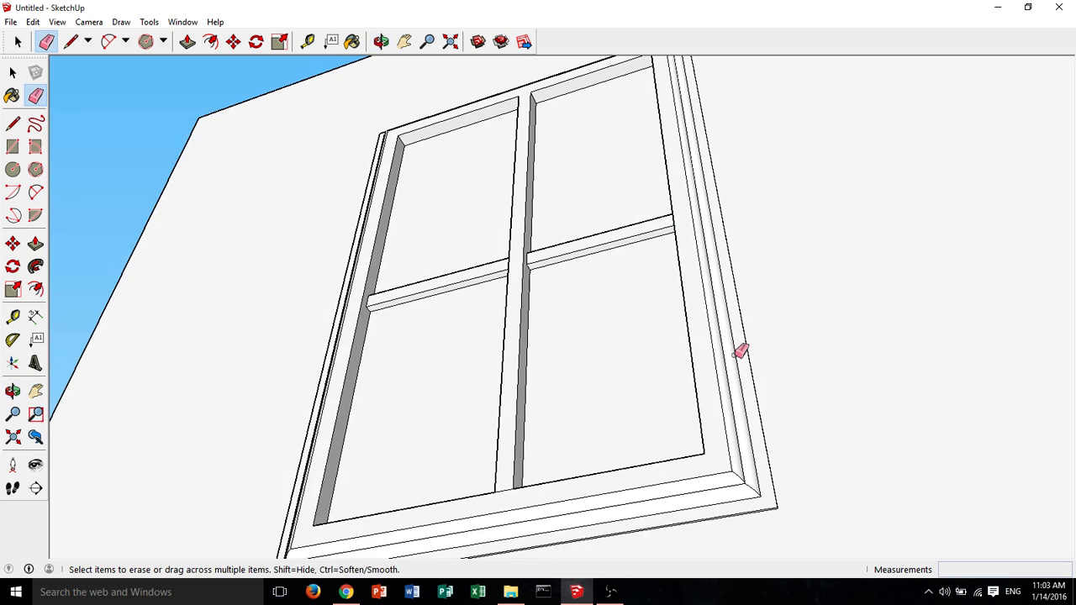
pyautogui.scroll(3, 740, 421)
pyautogui.scroll(2, 731, 492)
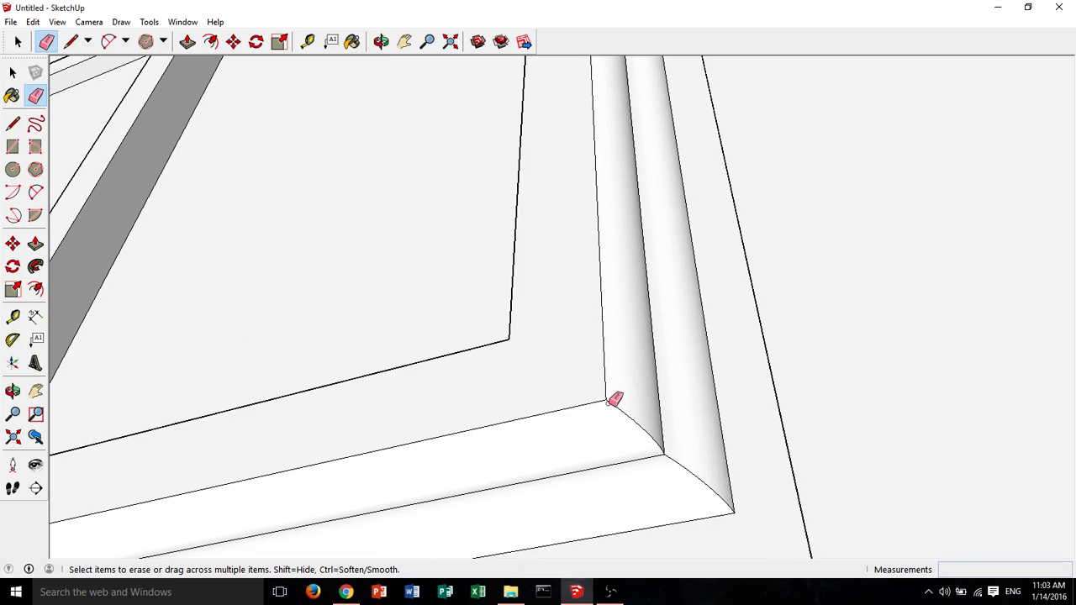
pyautogui.keyDown('ctrl'); pyautogui.click(663, 442); pyautogui.keyUp('ctrl')
pyautogui.keyDown('ctrl'); pyautogui.click(663, 450); pyautogui.keyUp('ctrl')
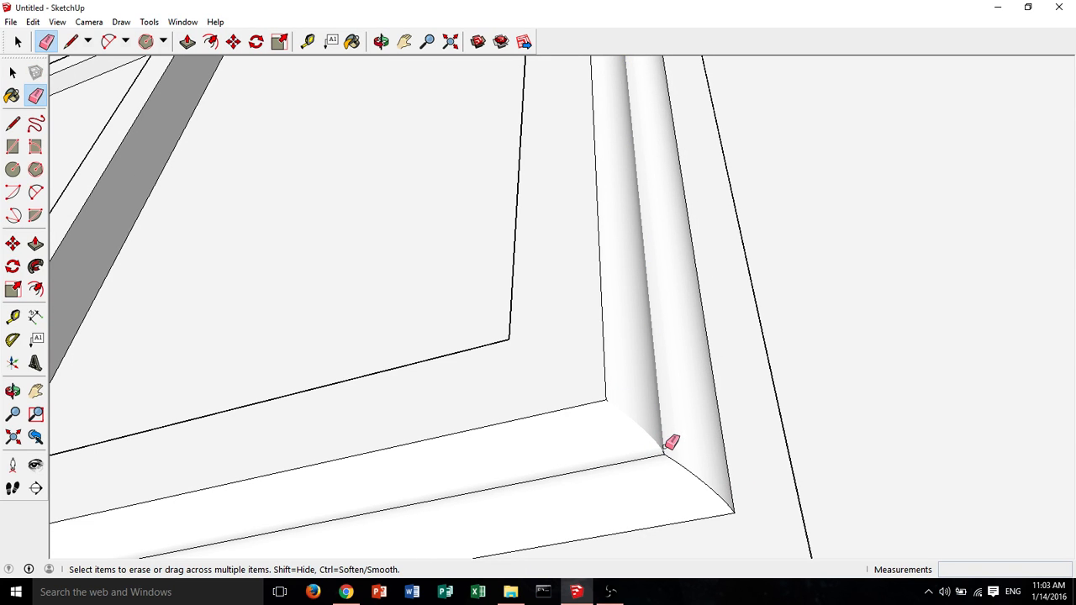
pyautogui.hotkey('ctrl', 'z')
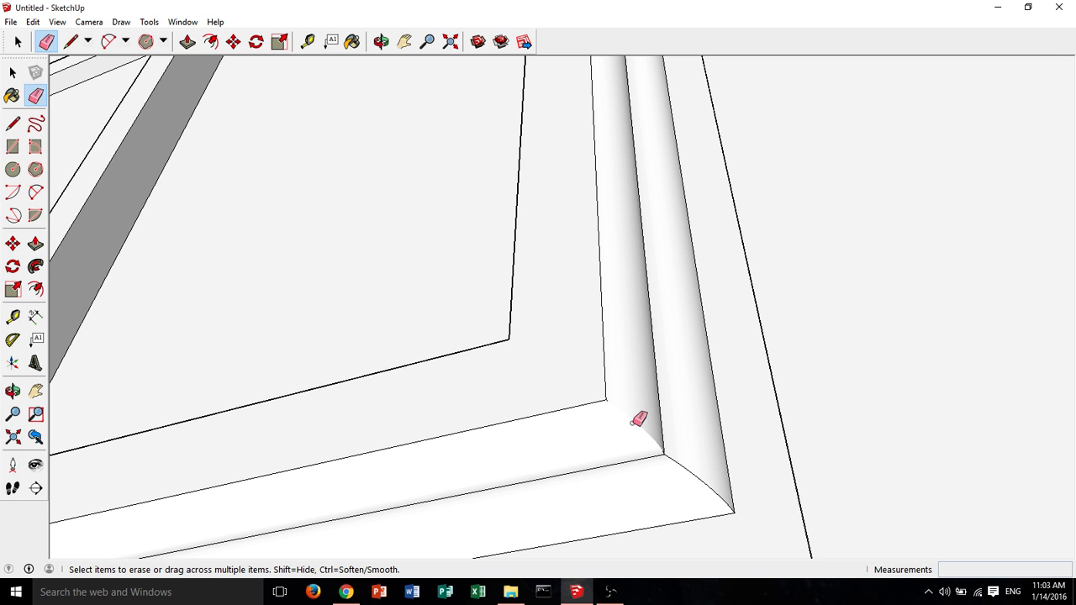
# Soften the outer band's curved mitre seam and the rest of the inner seam at the moulding's lower-right corner.
pyautogui.scroll(2, 660, 443)
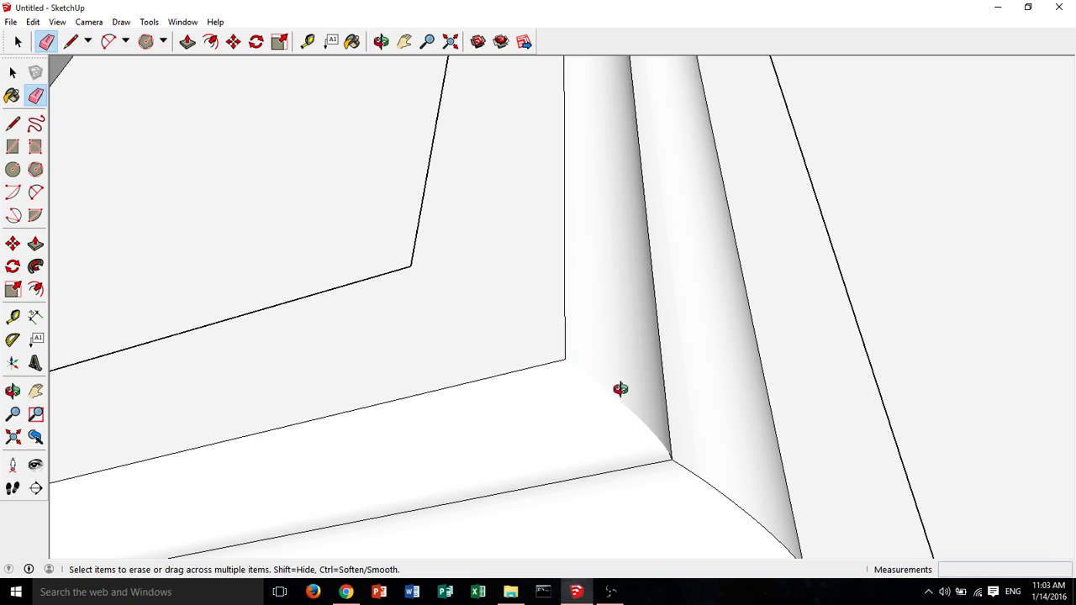
pyautogui.moveTo(620, 387)
pyautogui.mouseDown(button='middle')
pyautogui.moveTo(490, 360)
pyautogui.moveTo(685, 413)
pyautogui.mouseUp(button='middle')
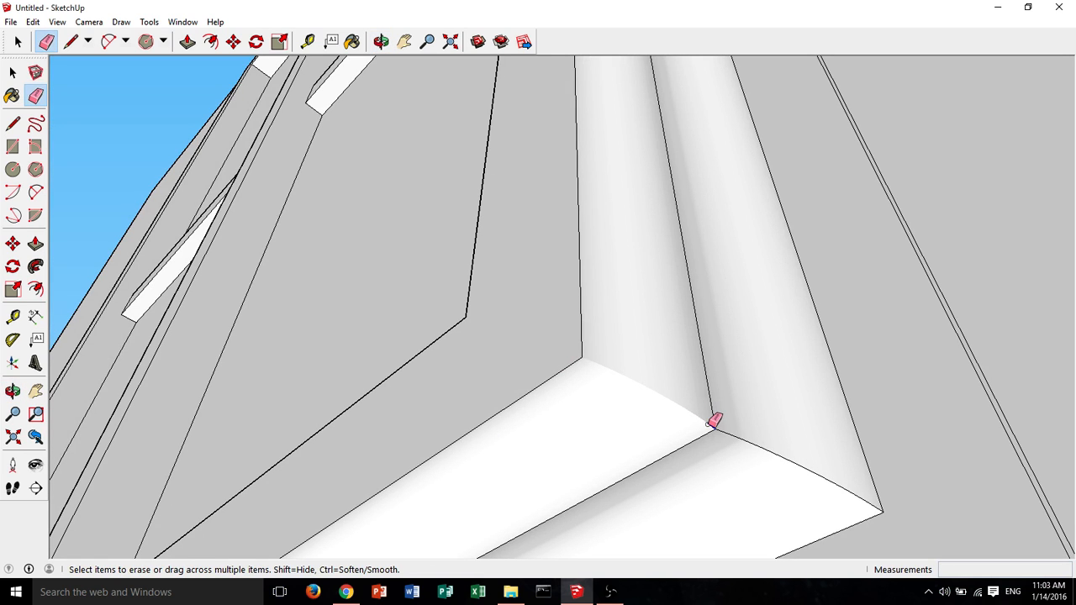
pyautogui.moveTo(748, 440); pyautogui.dragTo(862, 495)
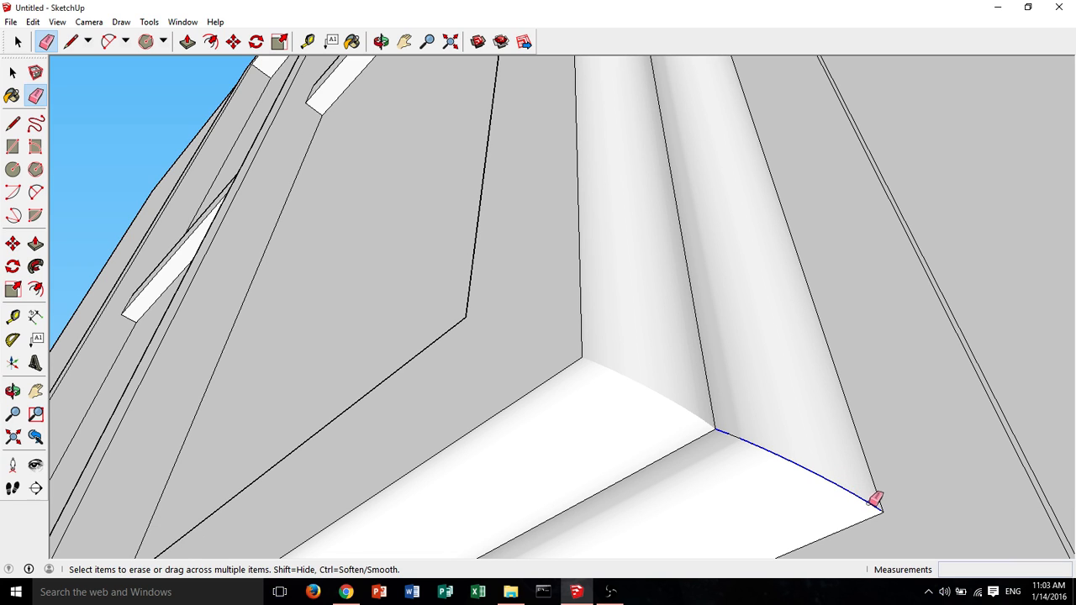
pyautogui.moveTo(743, 430); pyautogui.dragTo(869, 492)
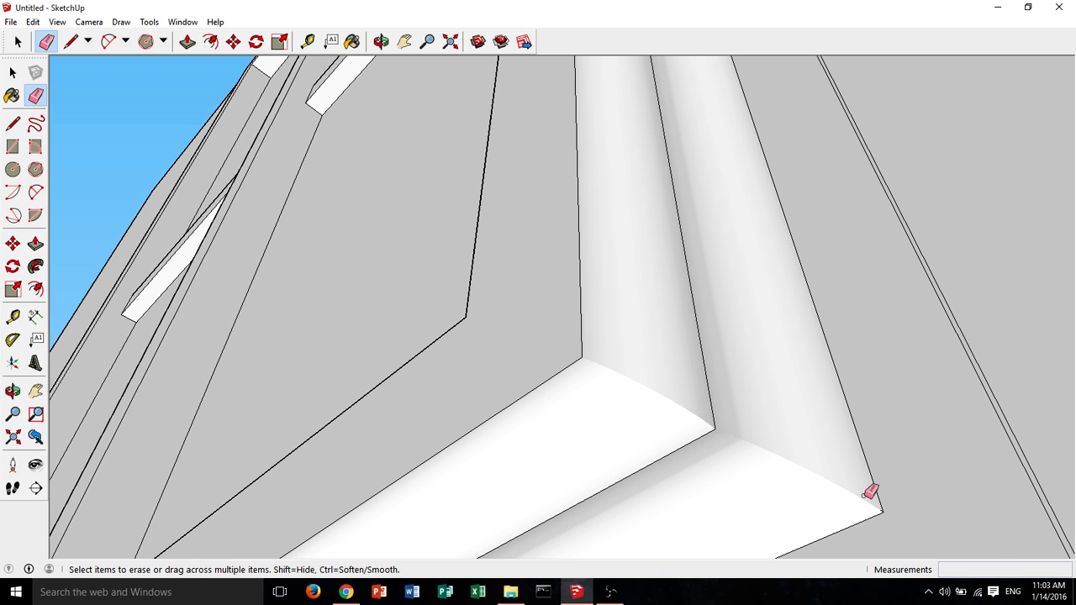
pyautogui.scroll(2, 878, 500)
# Soften the curved mitre seams of both moulding bands at the window's lower-left corner.
pyautogui.scroll(-6, 781, 456)
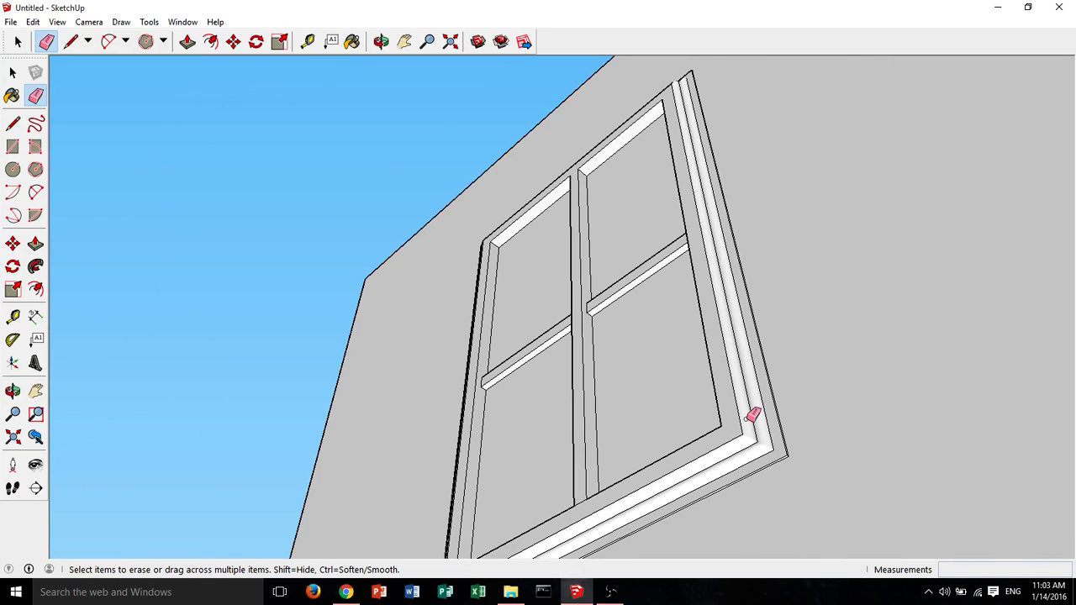
pyautogui.moveTo(753, 414); pyautogui.dragTo(494, 479, button='middle')
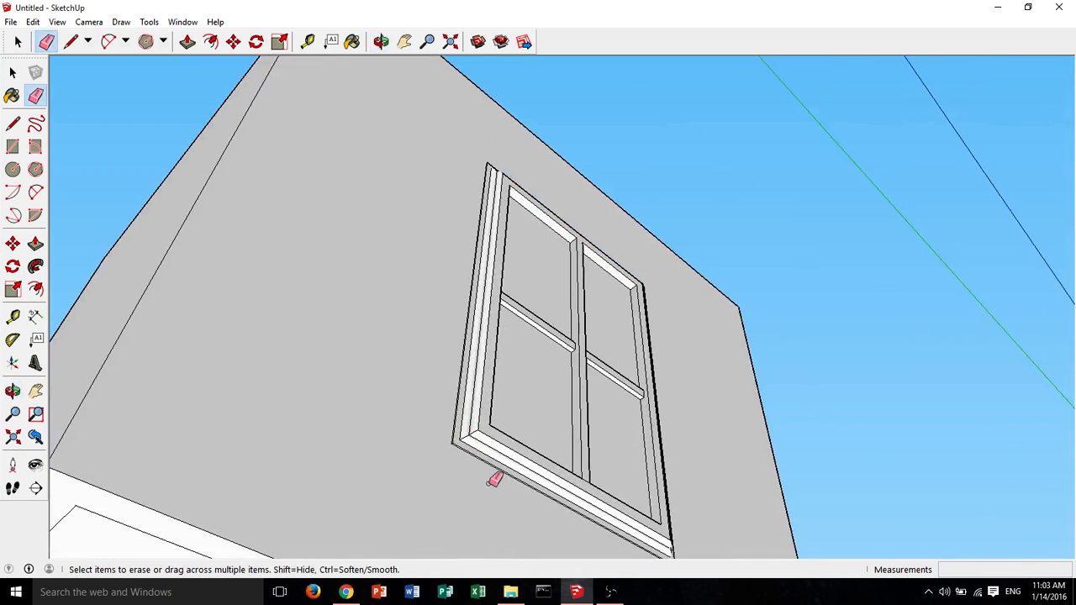
pyautogui.scroll(5, 476, 456)
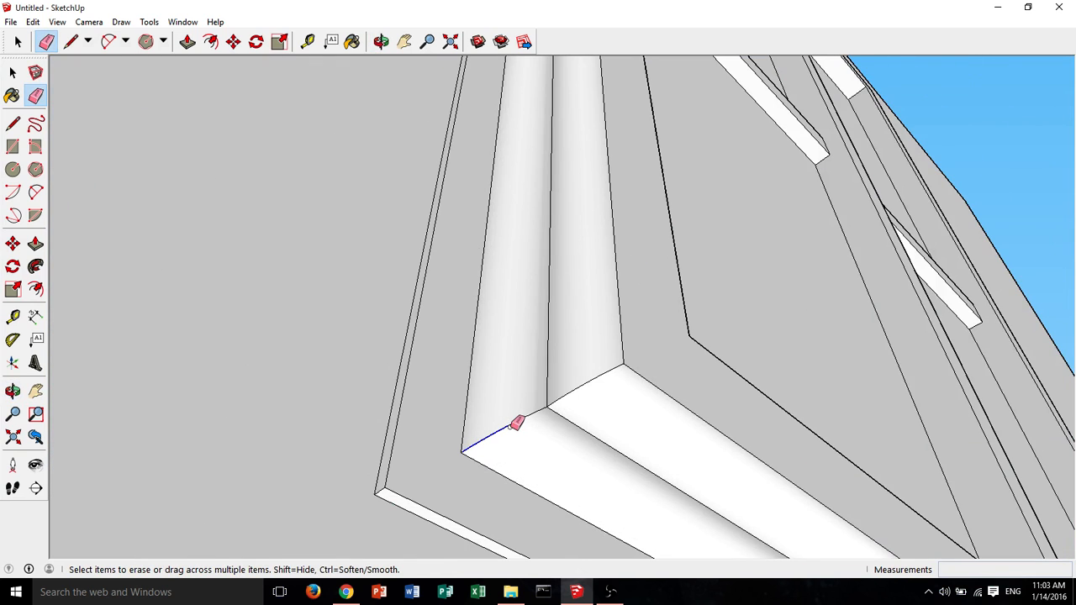
pyautogui.click(536, 413)
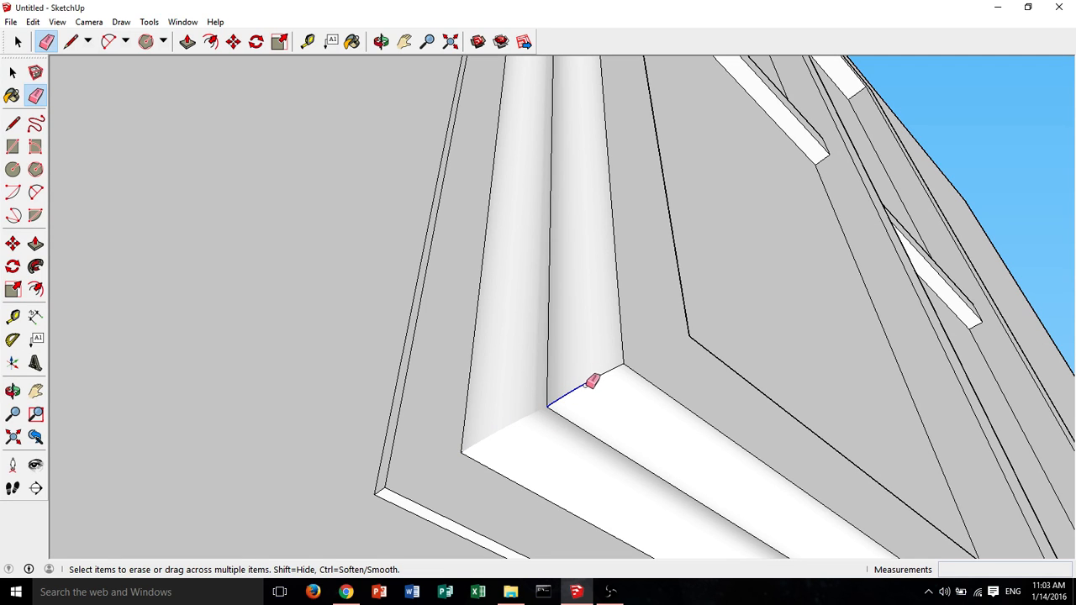
pyautogui.click(619, 366)
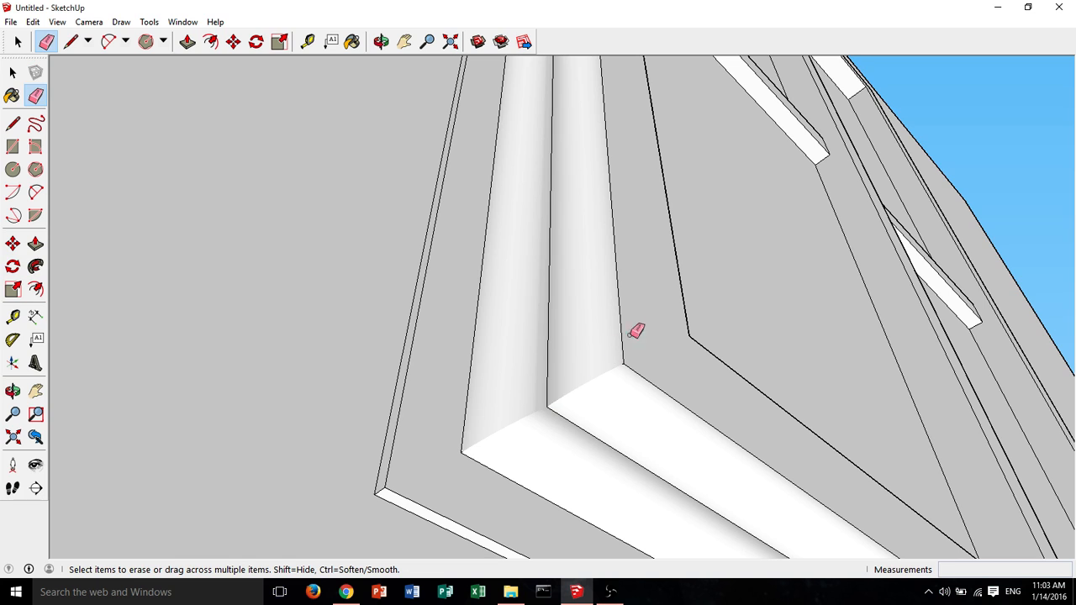
pyautogui.scroll(2, 626, 367)
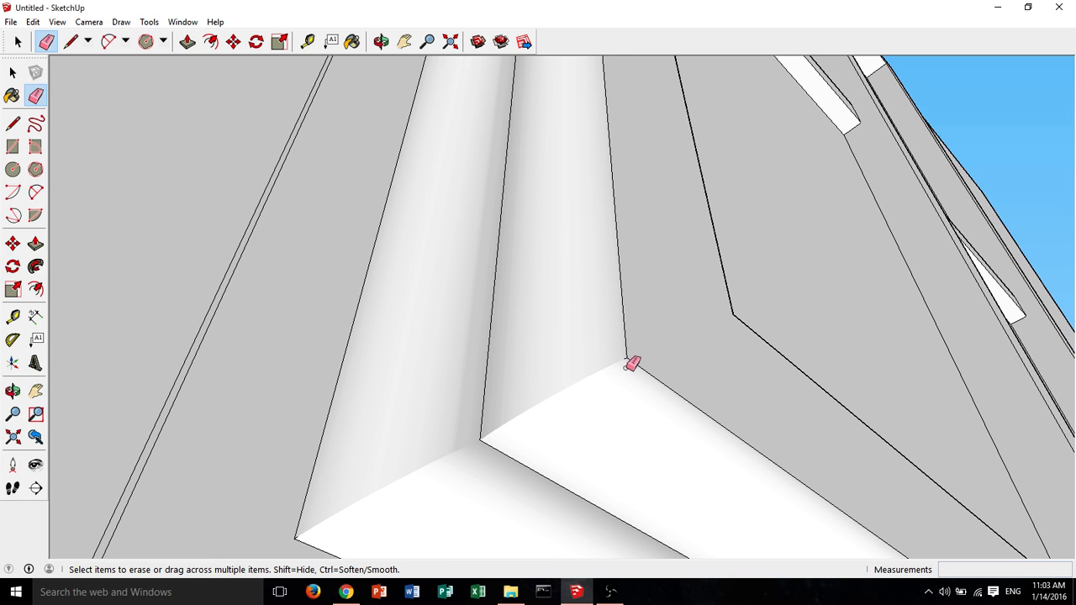
# Paint the window's flat outer trim and outer moulding band with Wood Cherry Original from the Wood materials.
pyautogui.moveTo(689, 363)
pyautogui.mouseDown(button='middle')
pyautogui.moveTo(615, 363)
pyautogui.moveTo(554, 396)
pyautogui.moveTo(609, 375)
pyautogui.moveTo(583, 364)
pyautogui.moveTo(619, 409)
pyautogui.moveTo(586, 409)
pyautogui.mouseUp(button='middle')
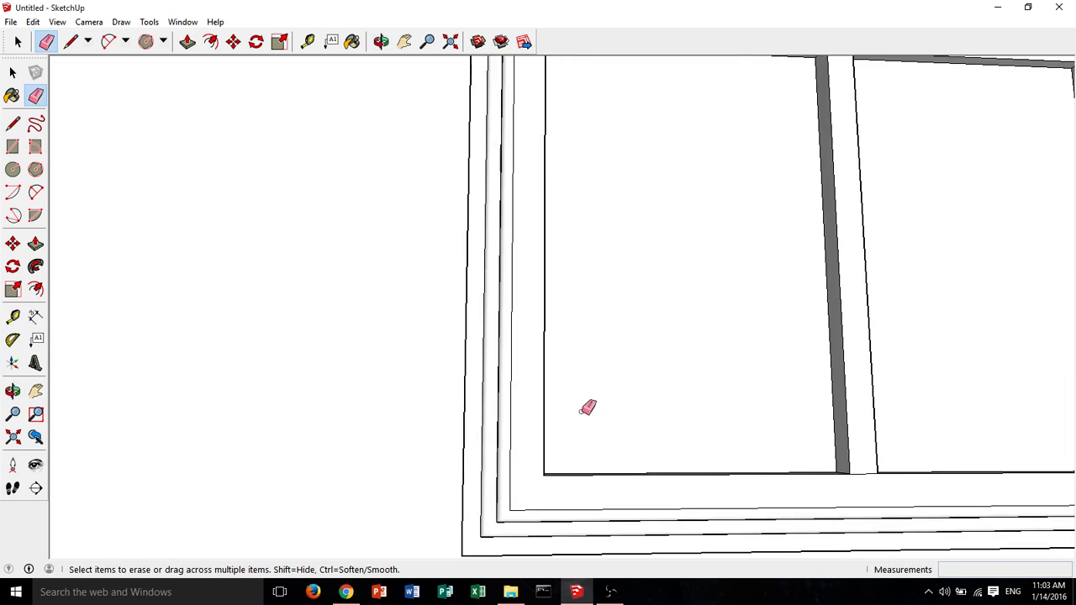
pyautogui.scroll(-4, 585, 410)
pyautogui.moveTo(644, 348)
pyautogui.keyDown('shift'); pyautogui.mouseDown(button='middle')
pyautogui.moveTo(474, 446)
pyautogui.moveTo(677, 510)
pyautogui.moveTo(333, 466)
pyautogui.moveTo(469, 335)
pyautogui.mouseUp(button='middle'); pyautogui.keyUp('shift')
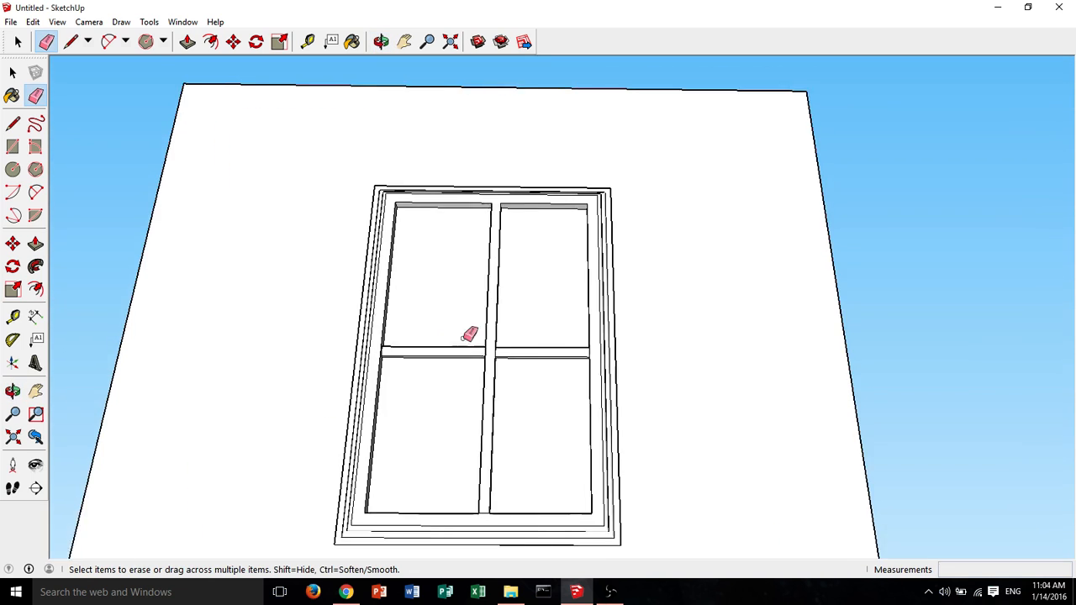
pyautogui.scroll(6, 389, 328)
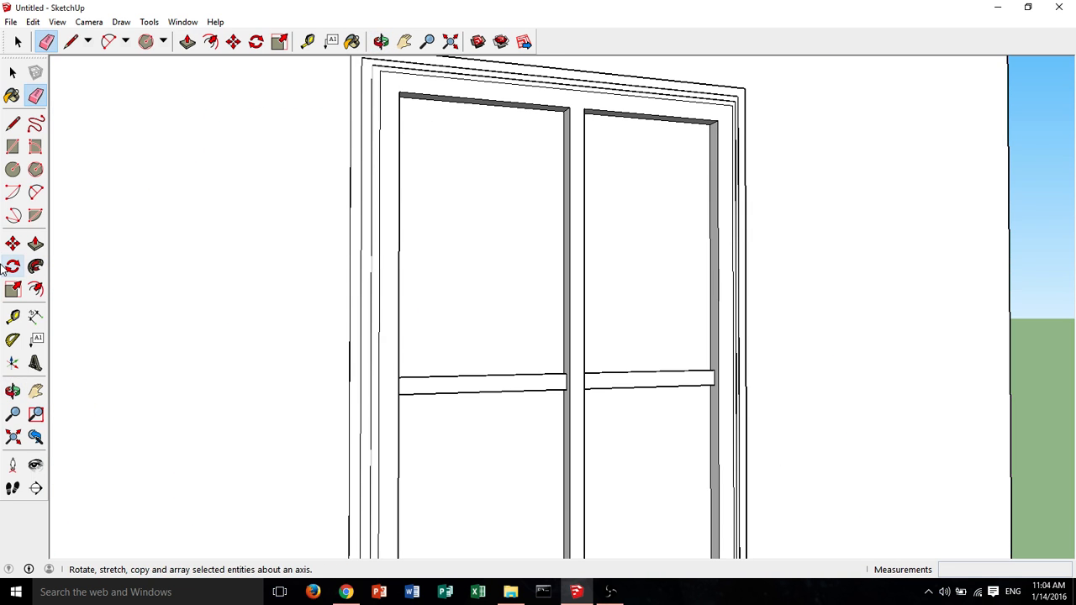
pyautogui.click(11, 96)
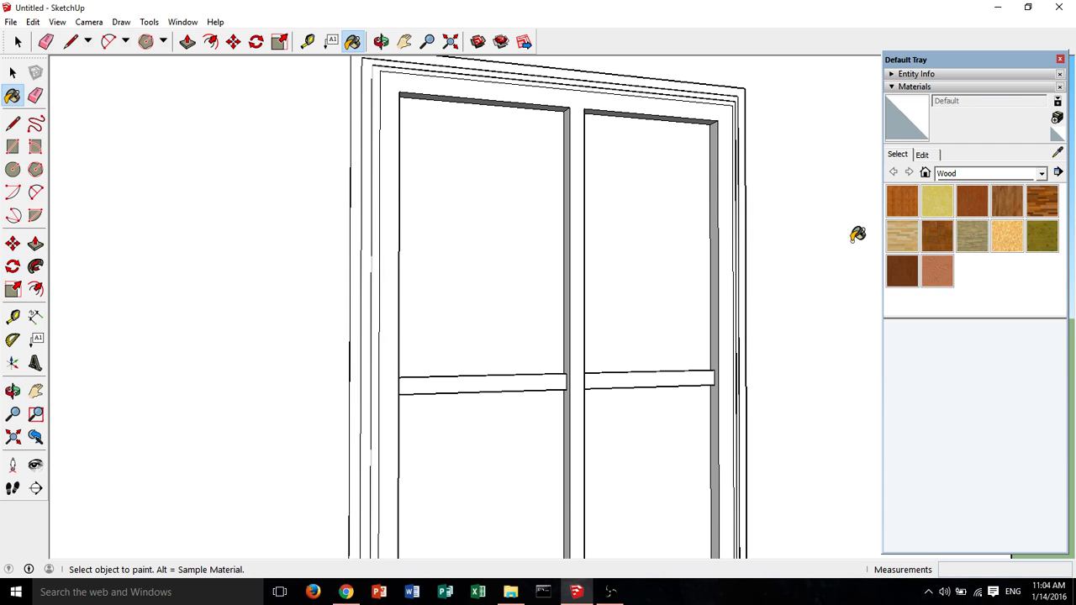
pyautogui.click(973, 208)
pyautogui.moveTo(593, 188)
pyautogui.mouseDown(button='middle')
pyautogui.moveTo(756, 334)
pyautogui.moveTo(827, 378)
pyautogui.mouseUp(button='middle')
pyautogui.scroll(2, 433, 124)
pyautogui.click(430, 115)
pyautogui.click(420, 151)
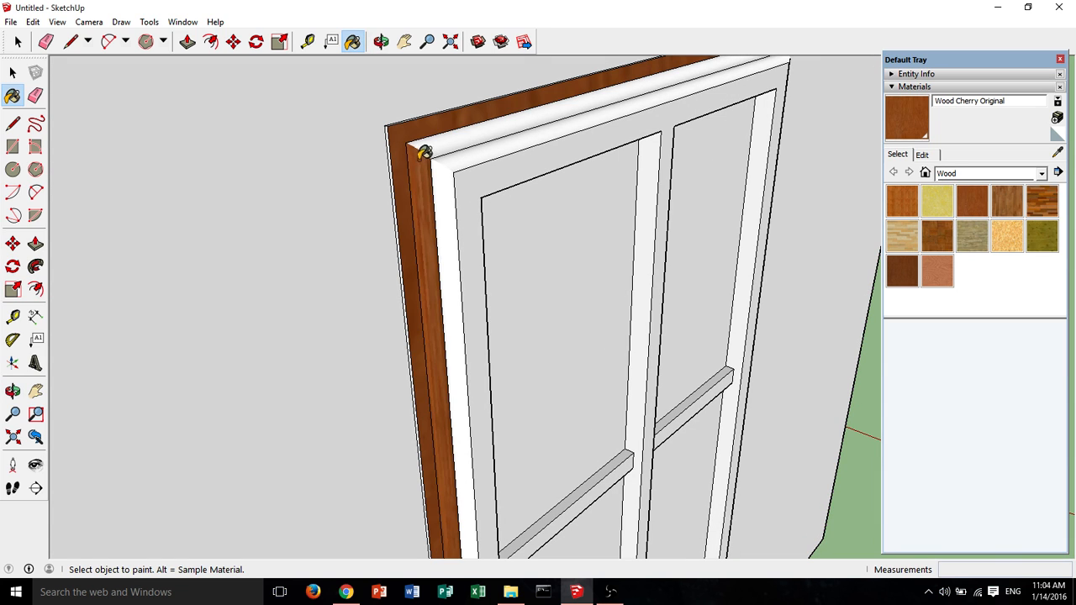
# Paint the rest of the moulding at the window's upper-left corner and the front face of the pane frame in cherry wood.
pyautogui.click(443, 154)
pyautogui.click(447, 173)
pyautogui.click(455, 186)
pyautogui.click(479, 200)
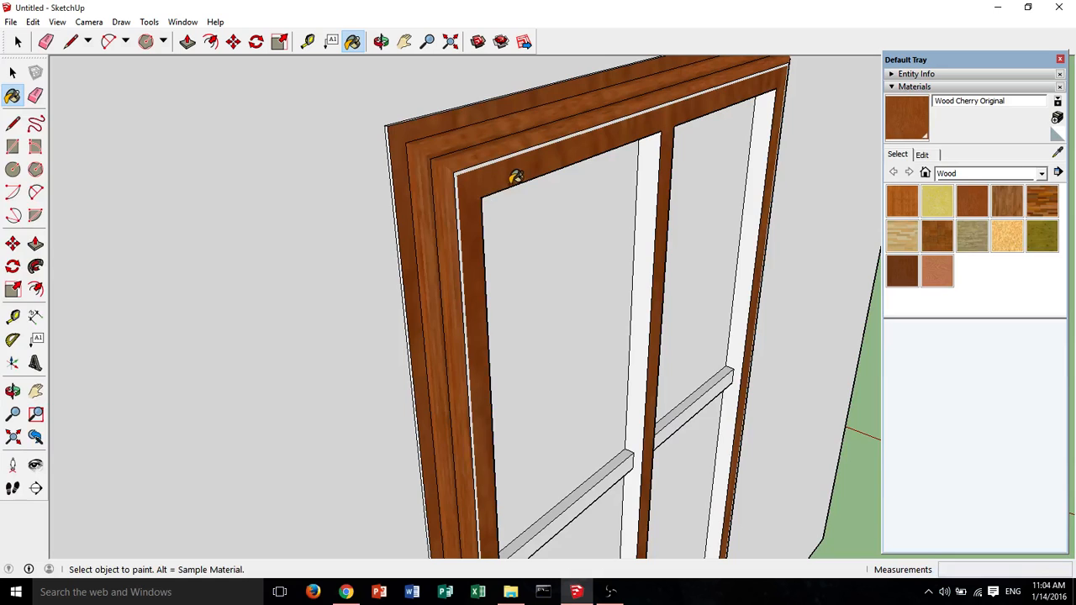
# Paint the thin unpainted strip between the inner moulding band and the pane frame with Wood Cherry Original.
pyautogui.scroll(2, 465, 172)
pyautogui.moveTo(456, 168); pyautogui.dragTo(304, 98, button='middle')
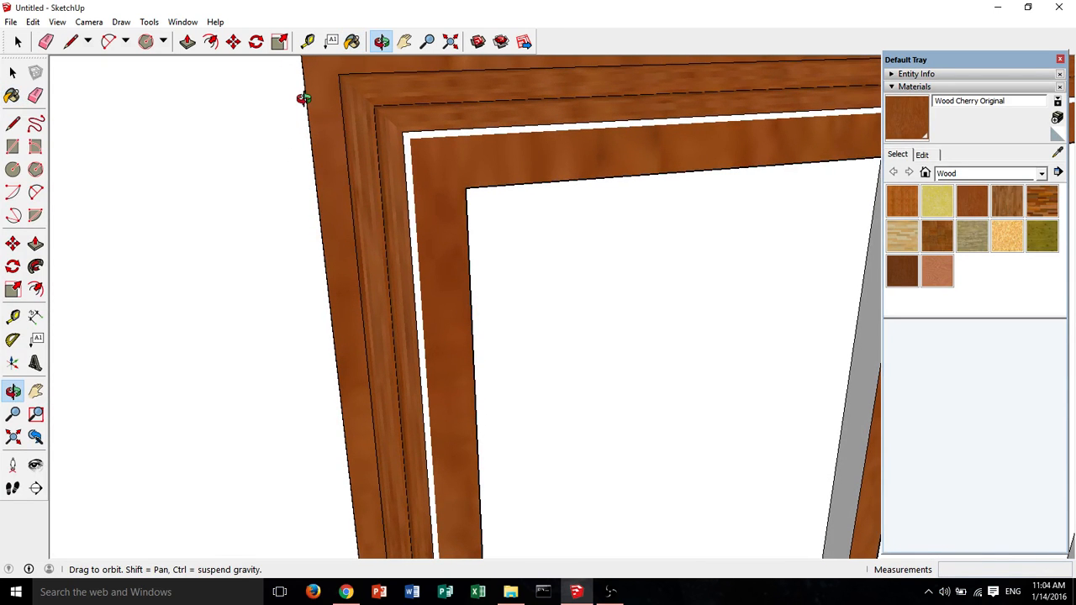
pyautogui.scroll(-5, 566, 144)
pyautogui.scroll(5, 392, 108)
pyautogui.moveTo(391, 108)
pyautogui.mouseDown(button='middle')
pyautogui.moveTo(322, 111)
pyautogui.moveTo(329, 93)
pyautogui.moveTo(378, 115)
pyautogui.moveTo(695, 58)
pyautogui.moveTo(745, 112)
pyautogui.moveTo(740, 158)
pyautogui.moveTo(675, 197)
pyautogui.moveTo(408, 122)
pyautogui.mouseUp(button='middle')
pyautogui.scroll(2, 322, 112)
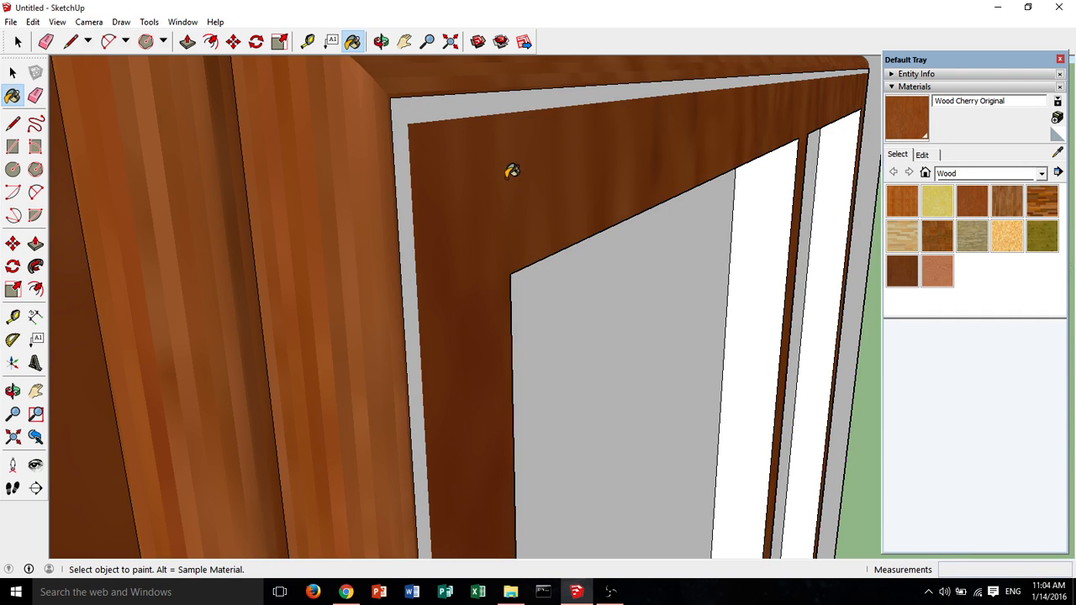
pyautogui.scroll(-5, 581, 103)
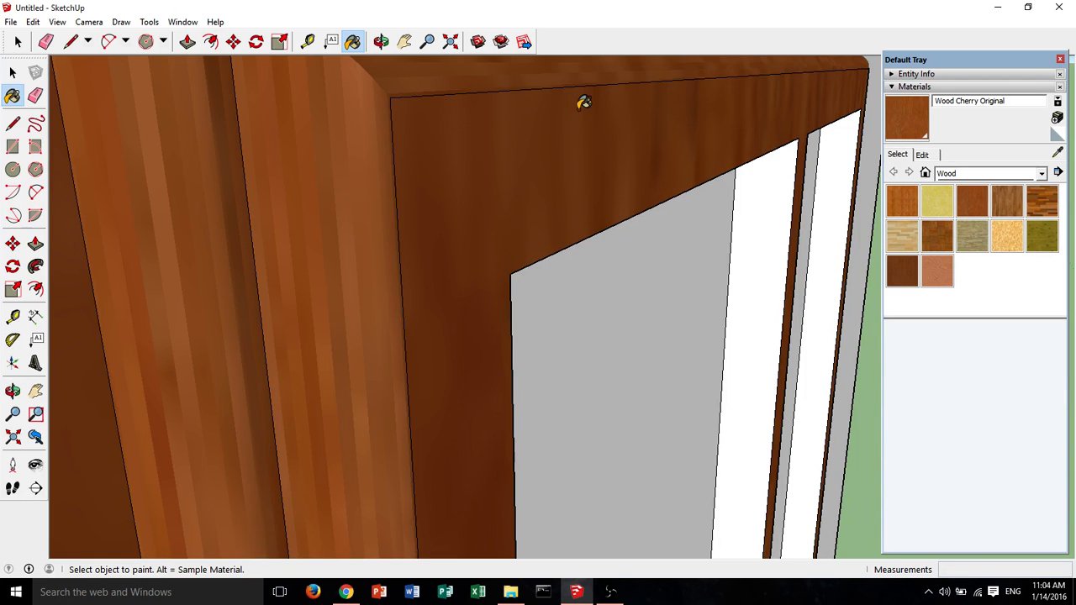
# Paint the pale vertical side faces of the centre mullion and the right jamb in cherry wood.
pyautogui.moveTo(580, 103)
pyautogui.mouseDown(button='middle')
pyautogui.moveTo(683, 155)
pyautogui.moveTo(500, 87)
pyautogui.moveTo(528, 94)
pyautogui.mouseUp(button='middle')
pyautogui.scroll(-2, 528, 94)
pyautogui.scroll(2, 552, 183)
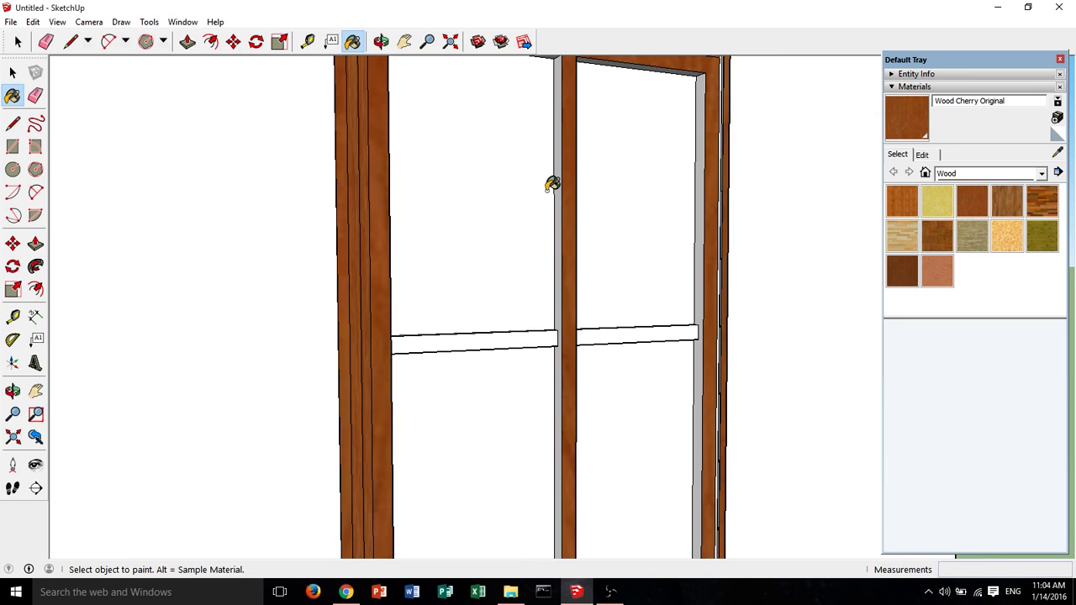
pyautogui.scroll(3, 552, 183)
pyautogui.click(749, 270)
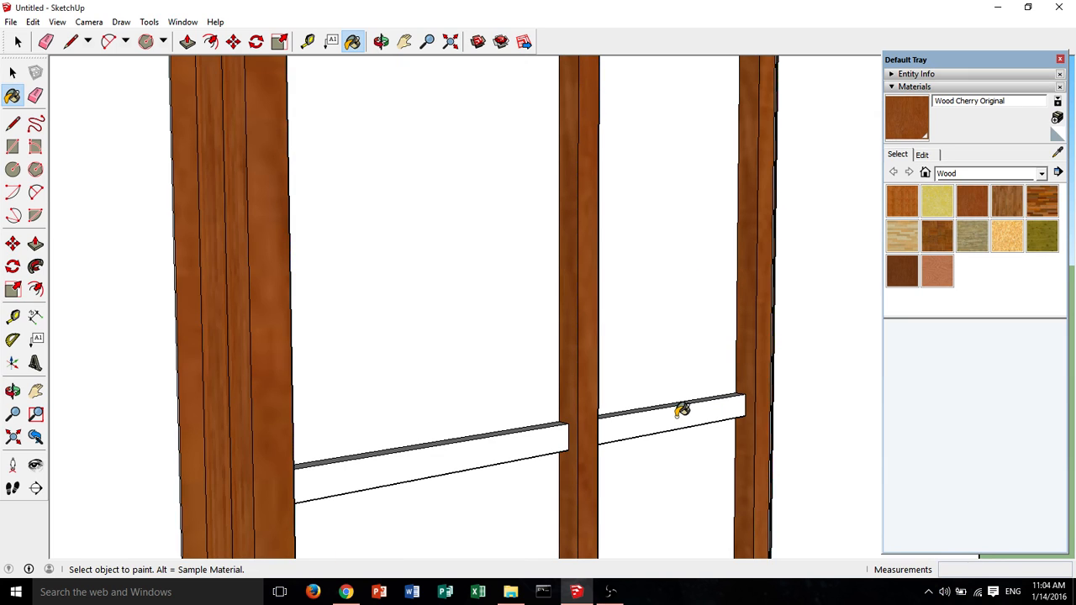
# Paint the front and top faces of both horizontal crossbars with Wood Cherry Original.
pyautogui.click(681, 409)
pyautogui.click(524, 431)
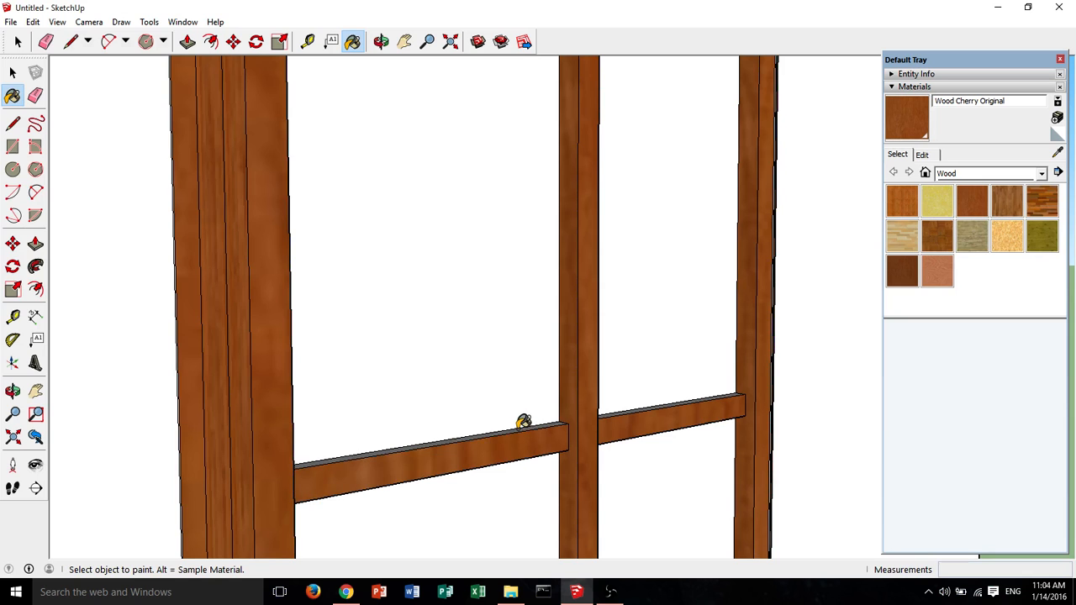
pyautogui.scroll(4, 627, 408)
pyautogui.click(627, 409)
pyautogui.click(470, 435)
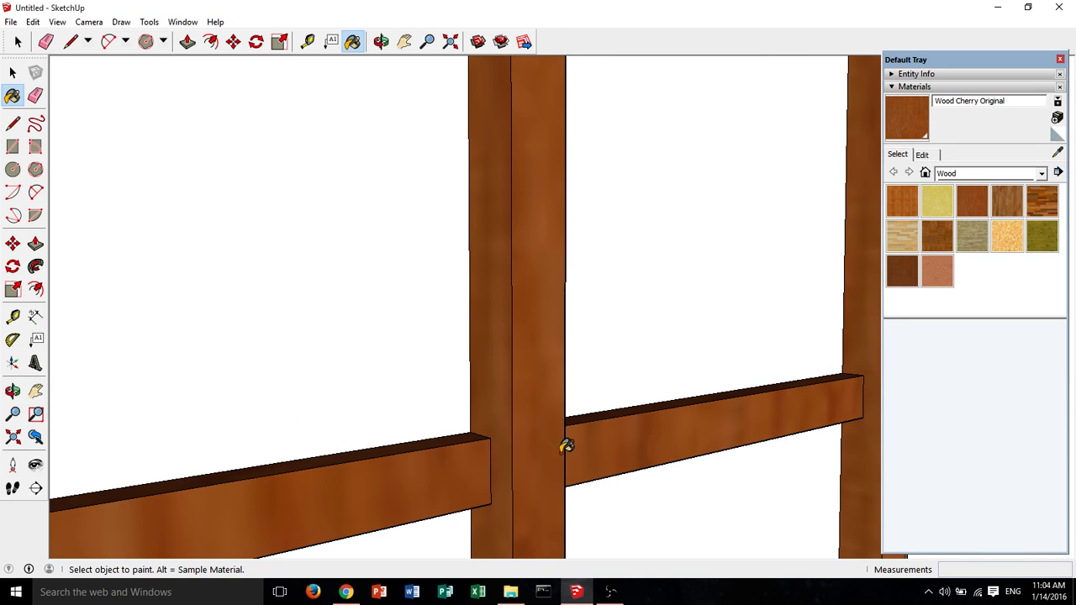
# Paint the undersides of the crossbars and the unpainted faces along the window's lower moulding in cherry wood.
pyautogui.moveTo(566, 444)
pyautogui.mouseDown(button='middle')
pyautogui.moveTo(631, 238)
pyautogui.moveTo(626, 139)
pyautogui.mouseUp(button='middle')
pyautogui.click(547, 176)
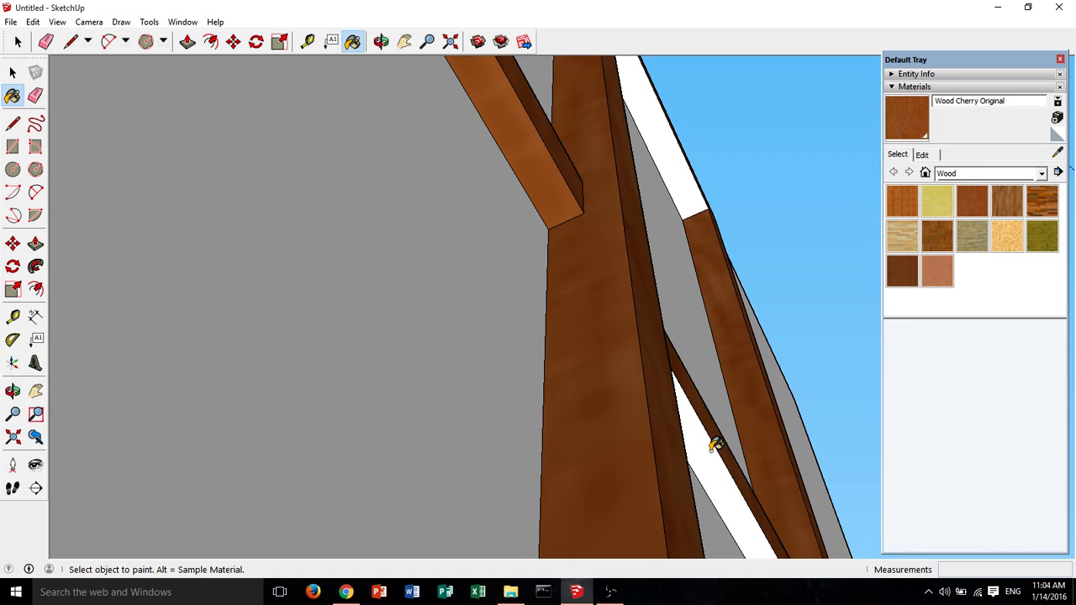
pyautogui.click(713, 445)
pyautogui.click(679, 164)
pyautogui.scroll(-4, 678, 173)
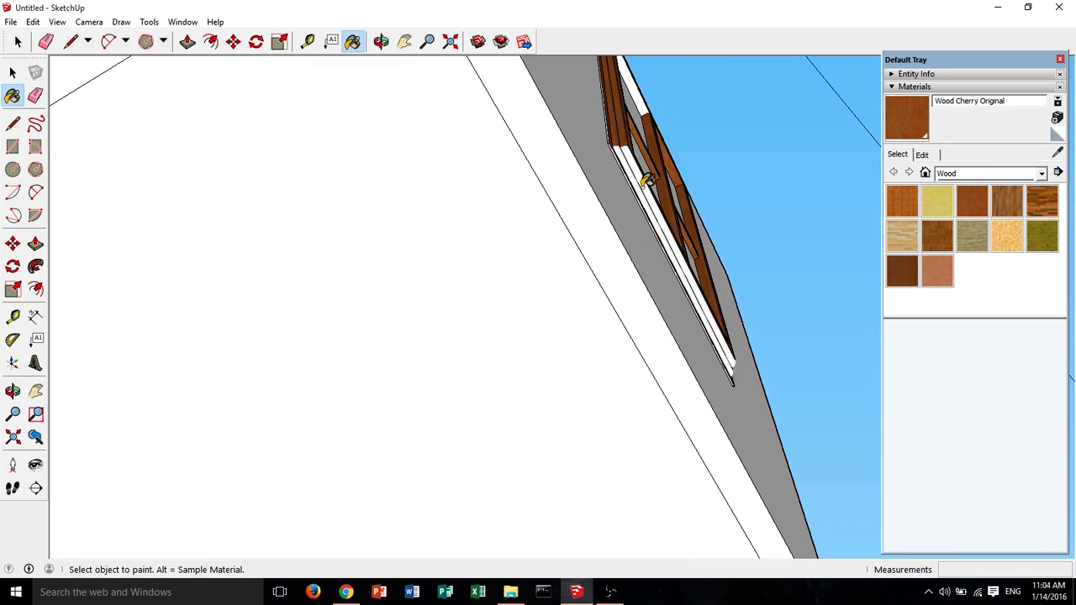
pyautogui.click(639, 187)
pyautogui.click(646, 185)
# Paint the white vertical moulding bands on the window's right side and the mullion's adjoining side face in cherry wood.
pyautogui.scroll(4, 655, 172)
pyautogui.moveTo(546, 365)
pyautogui.mouseDown(button='middle')
pyautogui.moveTo(508, 387)
pyautogui.moveTo(627, 157)
pyautogui.mouseUp(button='middle')
pyautogui.moveTo(631, 202)
pyautogui.mouseDown(button='middle')
pyautogui.moveTo(543, 280)
pyautogui.moveTo(576, 241)
pyautogui.moveTo(617, 241)
pyautogui.moveTo(549, 266)
pyautogui.moveTo(353, 264)
pyautogui.moveTo(222, 246)
pyautogui.moveTo(415, 303)
pyautogui.moveTo(641, 264)
pyautogui.moveTo(465, 305)
pyautogui.moveTo(583, 287)
pyautogui.mouseUp(button='middle')
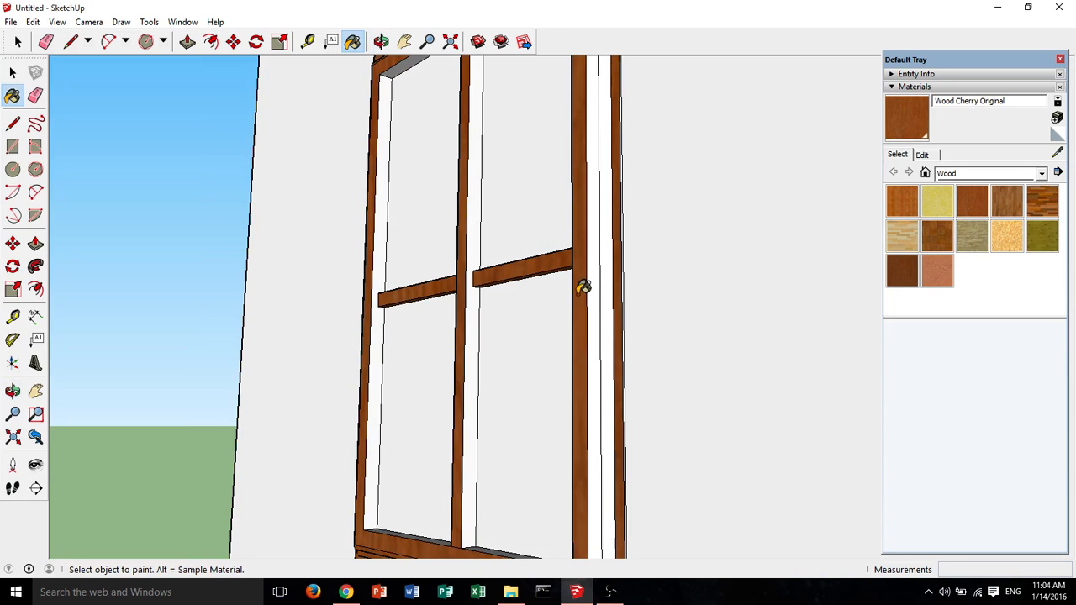
pyautogui.click(597, 279)
pyautogui.click(612, 274)
pyautogui.click(476, 284)
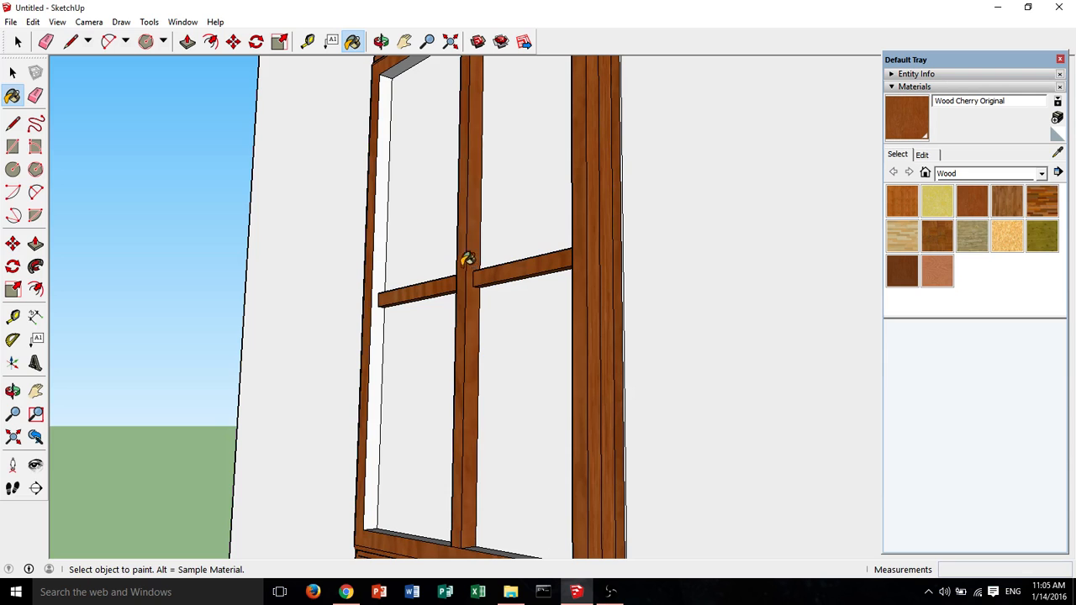
# Paint the remaining pale inner faces of the window frame around the panes with Wood Cherry Original.
pyautogui.click(390, 221)
pyautogui.moveTo(402, 64)
pyautogui.mouseDown(button='middle')
pyautogui.moveTo(517, 279)
pyautogui.moveTo(785, 461)
pyautogui.moveTo(648, 281)
pyautogui.moveTo(498, 428)
pyautogui.mouseUp(button='middle')
pyautogui.click(495, 419)
pyautogui.click(418, 430)
pyautogui.moveTo(418, 431)
pyautogui.mouseDown(button='middle')
pyautogui.moveTo(456, 413)
pyautogui.moveTo(571, 463)
pyautogui.moveTo(623, 316)
pyautogui.moveTo(742, 277)
pyautogui.moveTo(624, 224)
pyautogui.moveTo(634, 255)
pyautogui.moveTo(516, 347)
pyautogui.mouseUp(button='middle')
pyautogui.scroll(-4, 634, 220)
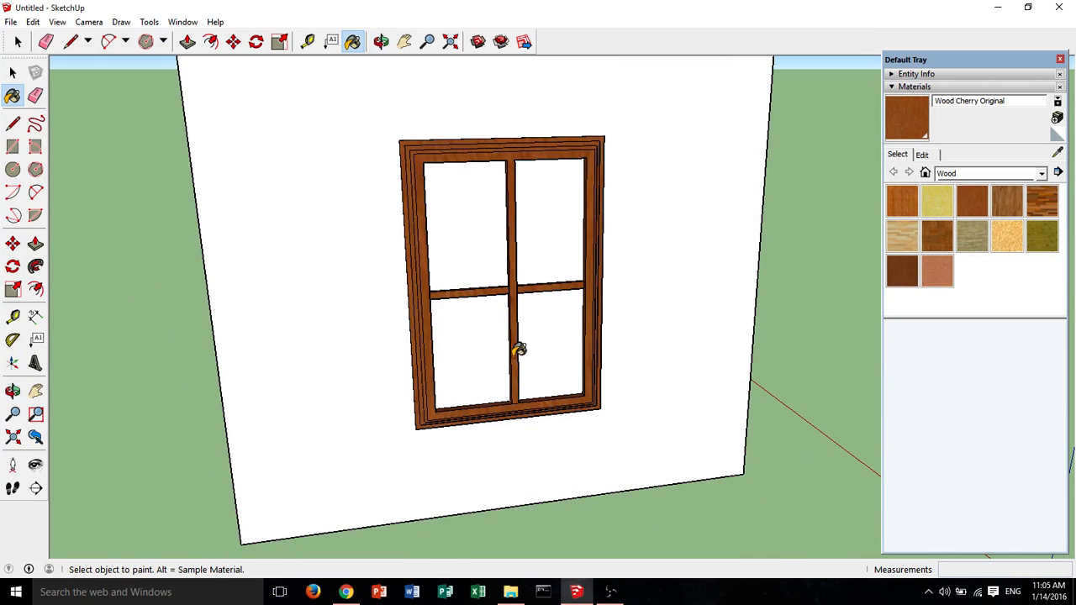
pyautogui.scroll(4, 558, 314)
pyautogui.moveTo(559, 314)
pyautogui.keyDown('shift'); pyautogui.mouseDown(button='middle')
pyautogui.moveTo(513, 394)
pyautogui.moveTo(694, 294)
pyautogui.moveTo(735, 300)
pyautogui.moveTo(692, 320)
pyautogui.moveTo(706, 318)
pyautogui.mouseUp(button='middle'); pyautogui.keyUp('shift')
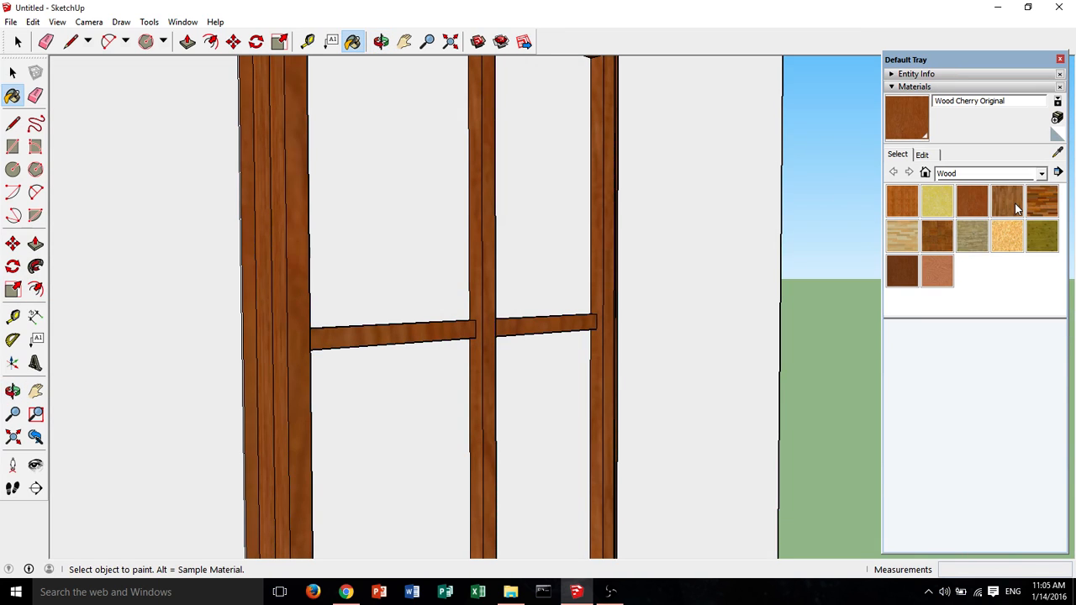
# Paint all four window panes with Blinds Cellular White from the Window Coverings materials.
pyautogui.click(1040, 173)
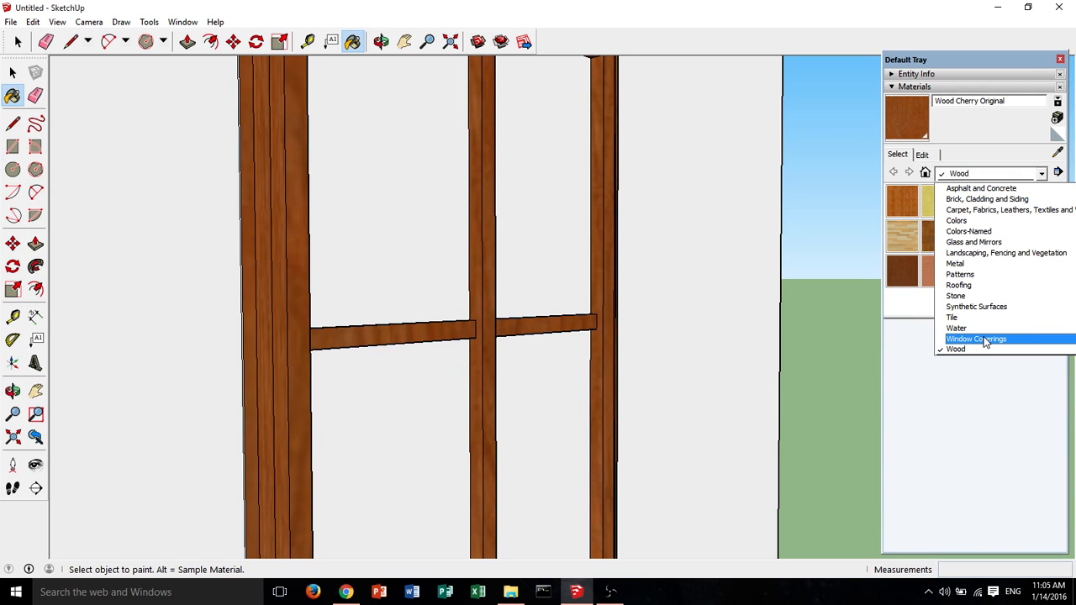
pyautogui.scroll(-5, 413, 203)
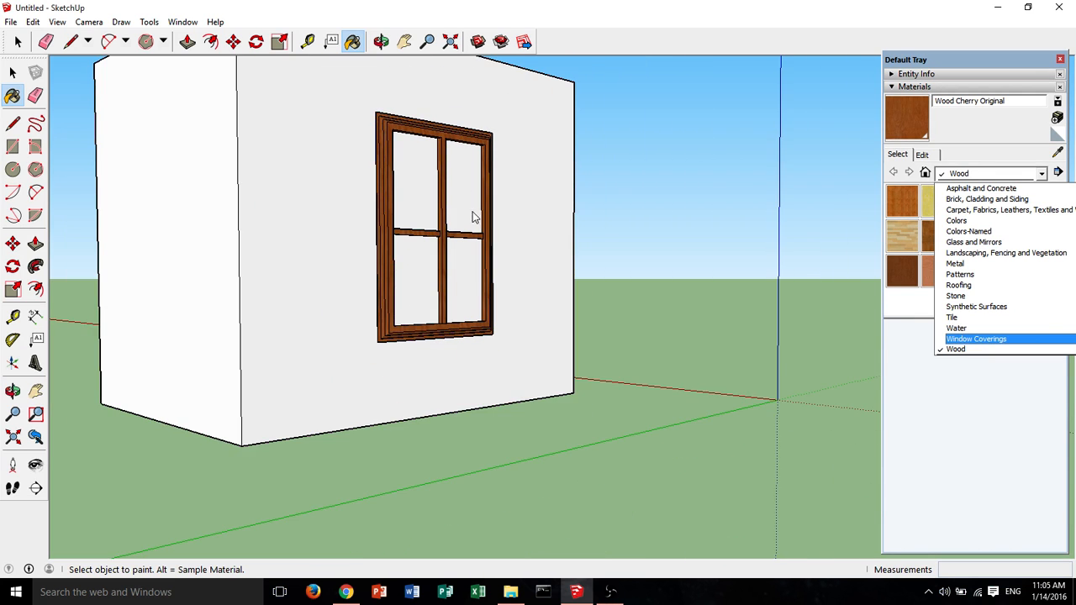
pyautogui.scroll(1, 483, 227)
pyautogui.scroll(1, 1005, 240)
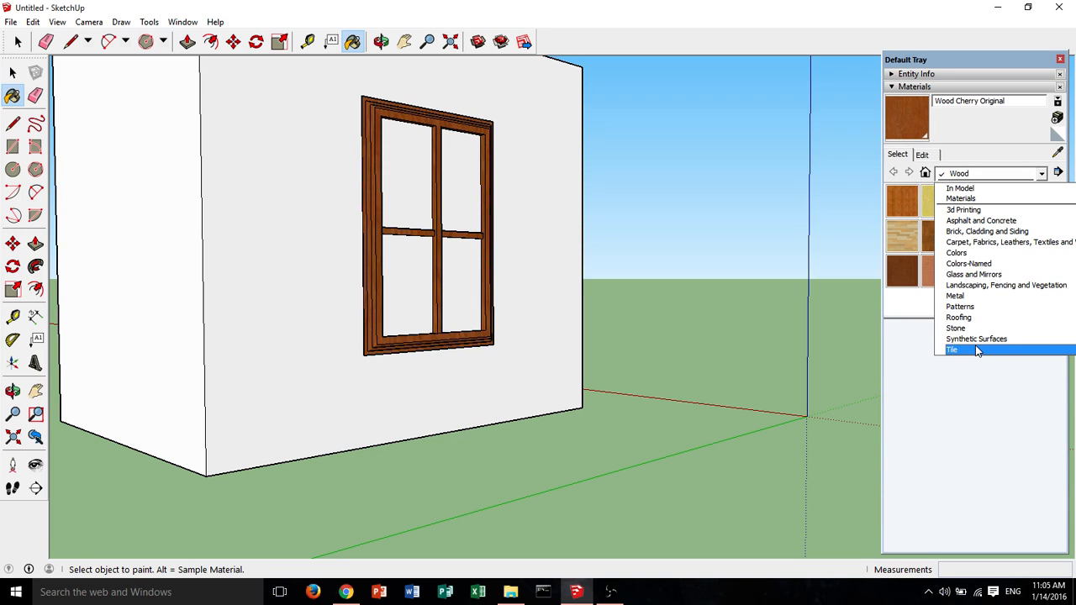
pyautogui.scroll(-1, 979, 339)
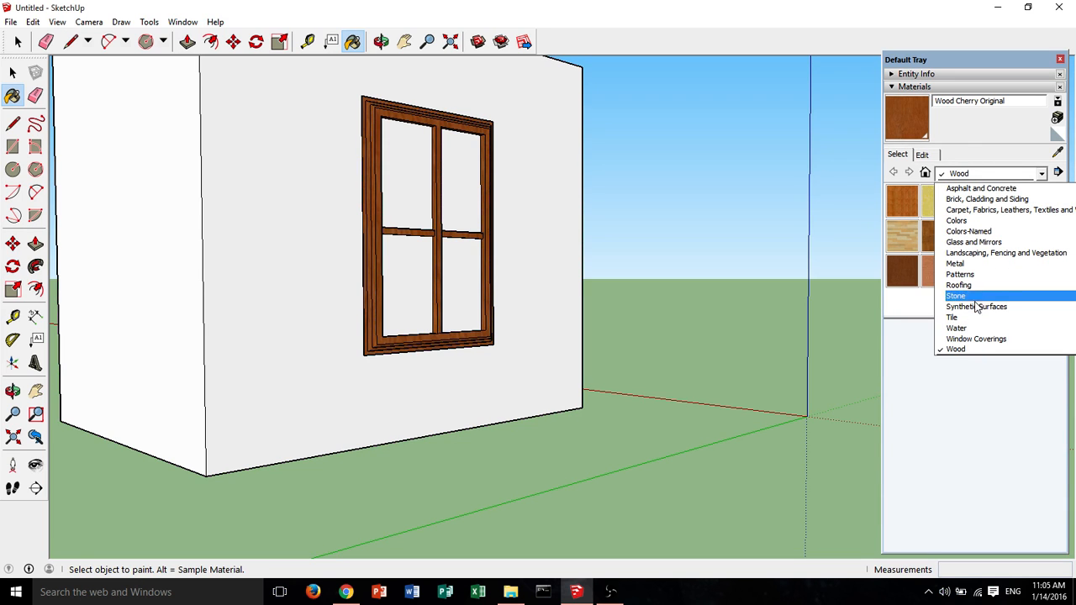
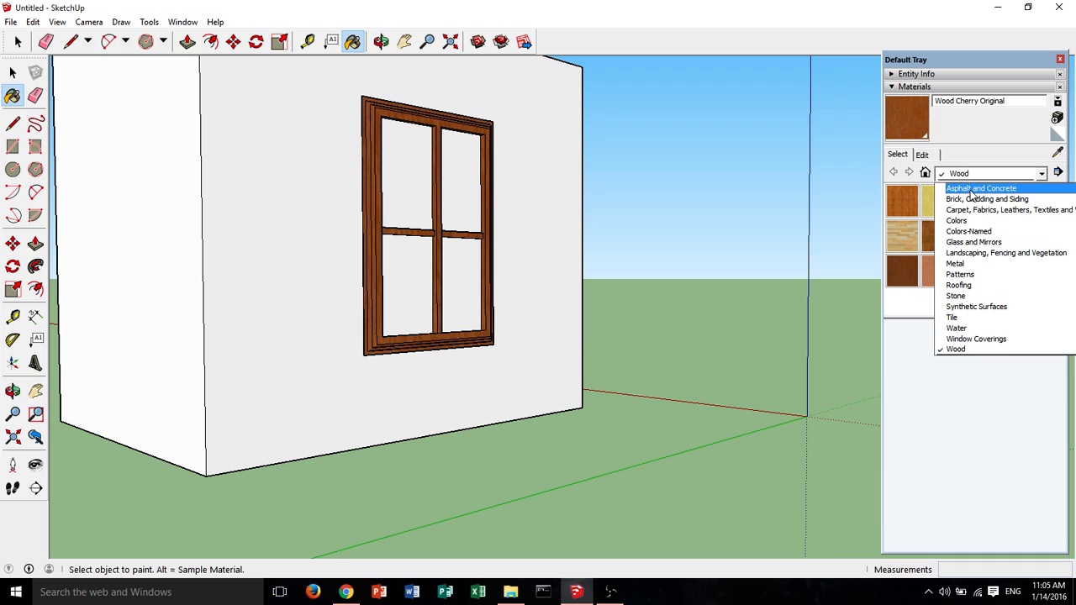
pyautogui.click(989, 339)
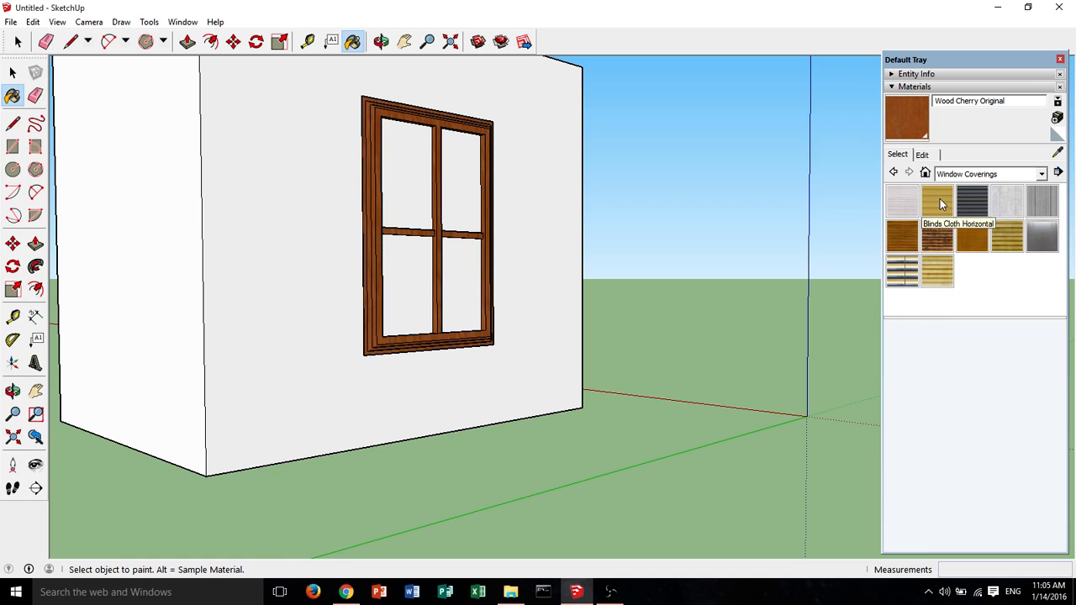
pyautogui.click(900, 204)
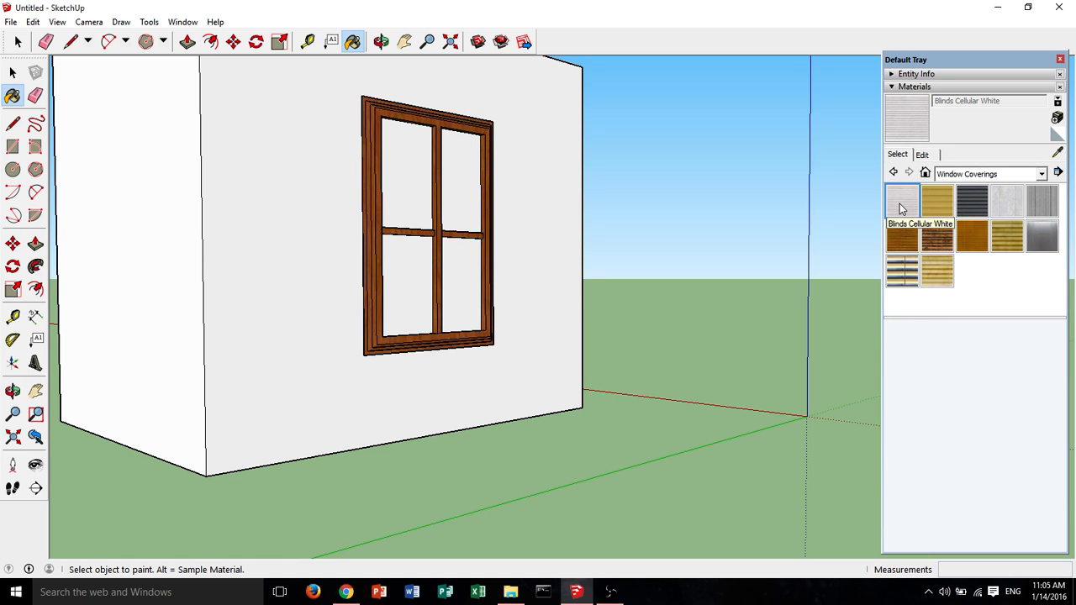
pyautogui.moveTo(643, 219)
pyautogui.mouseDown(button='middle')
pyautogui.moveTo(550, 244)
pyautogui.moveTo(379, 207)
pyautogui.mouseUp(button='middle')
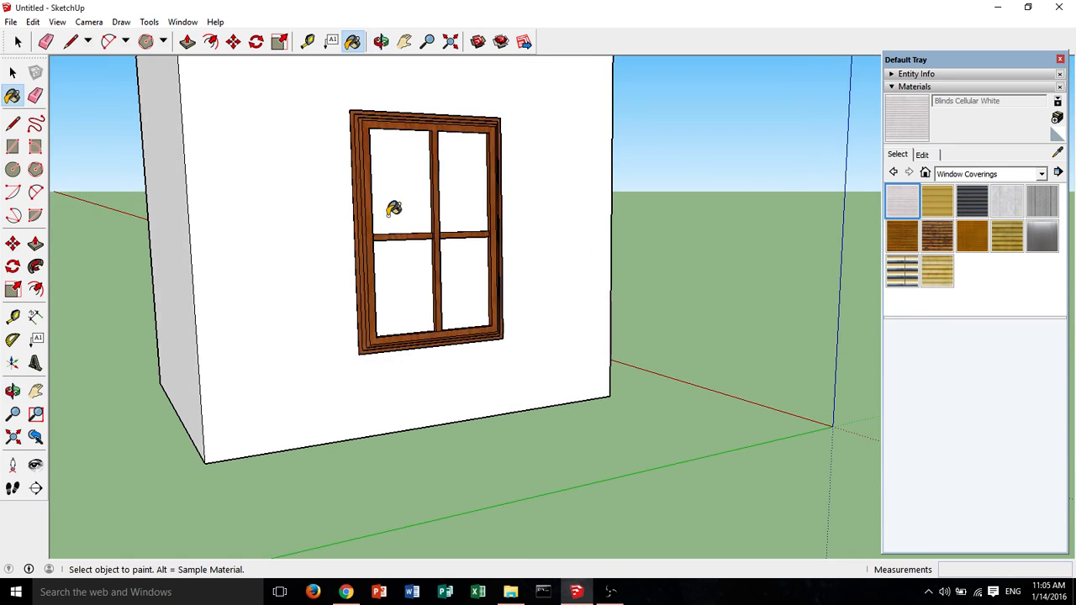
pyautogui.click(385, 199)
pyautogui.click(460, 190)
pyautogui.click(426, 282)
pyautogui.click(460, 279)
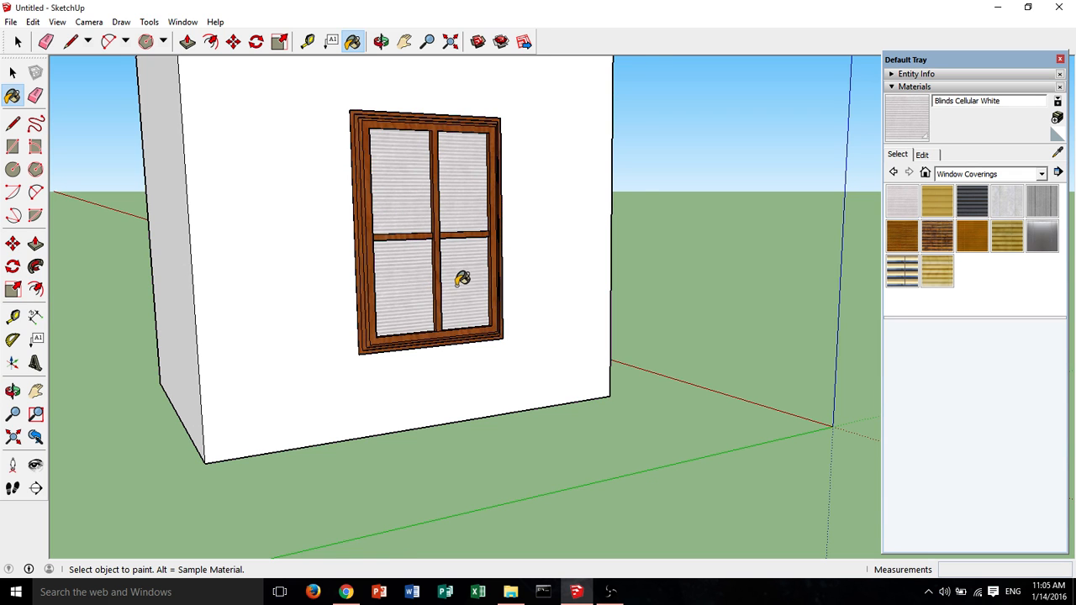
# Browse the Brick, Cladding and Siding materials for a wall finish.
pyautogui.scroll(5, 460, 279)
pyautogui.moveTo(494, 267)
pyautogui.mouseDown(button='middle')
pyautogui.moveTo(490, 154)
pyautogui.moveTo(535, 135)
pyautogui.moveTo(521, 277)
pyautogui.moveTo(530, 310)
pyautogui.moveTo(163, 358)
pyautogui.moveTo(572, 362)
pyautogui.mouseUp(button='middle')
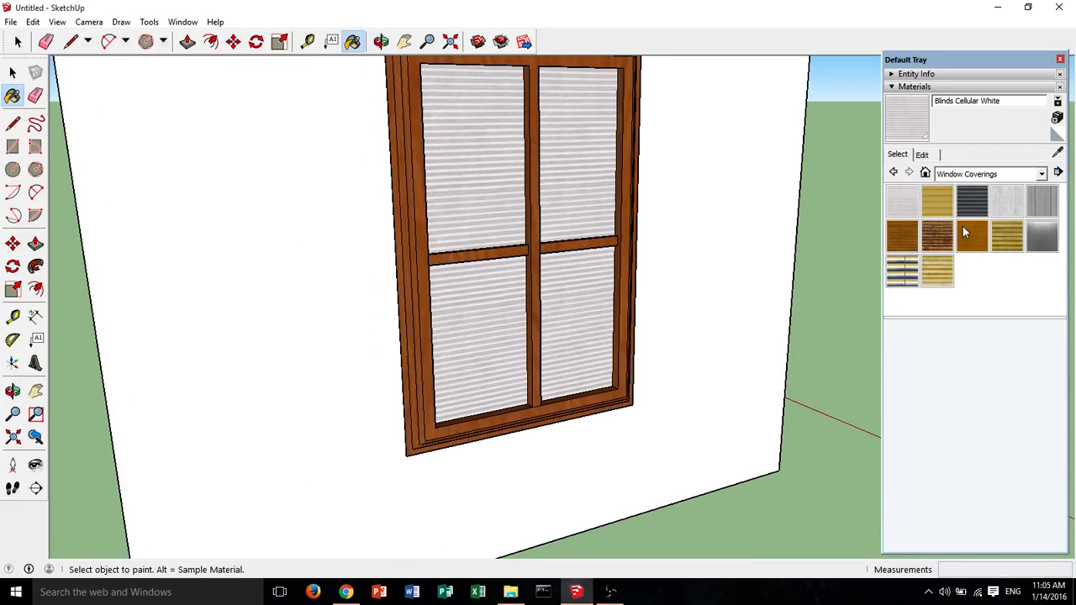
pyautogui.click(1040, 174)
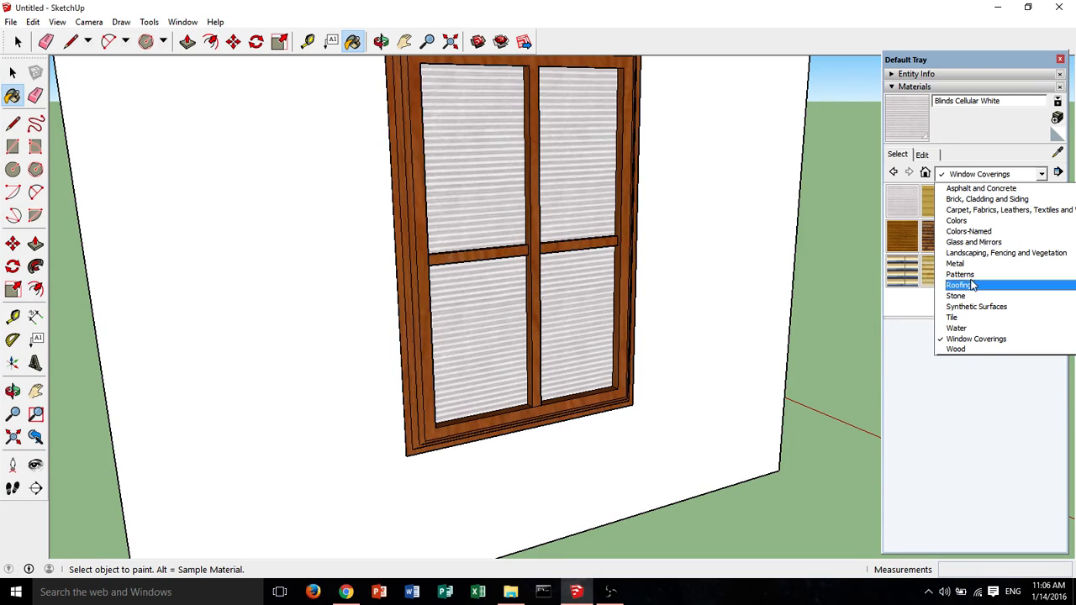
pyautogui.click(979, 200)
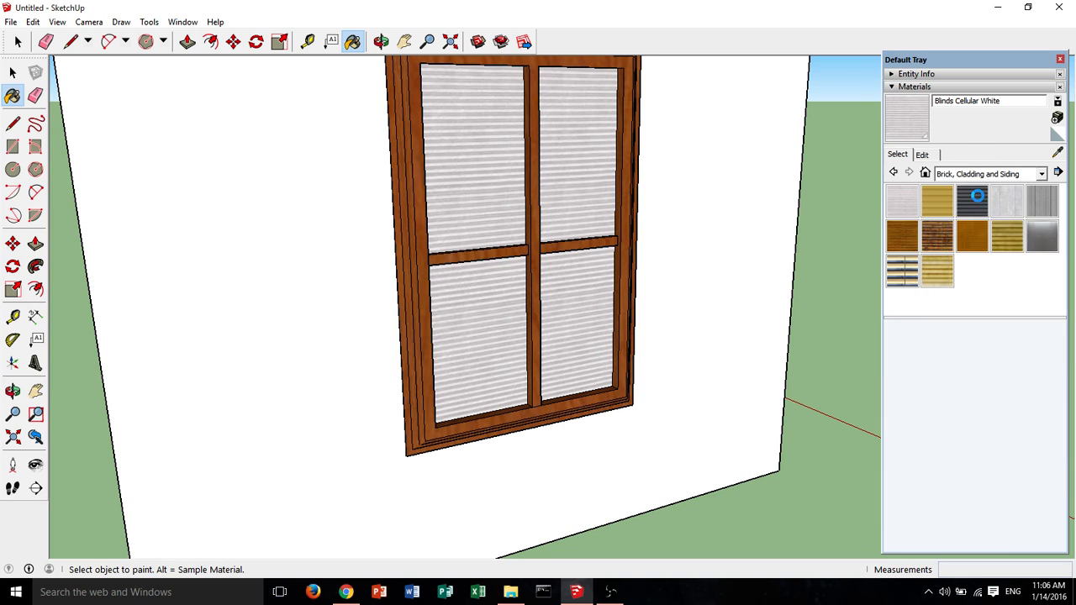
pyautogui.scroll(-3, 977, 194)
pyautogui.scroll(-2, 977, 193)
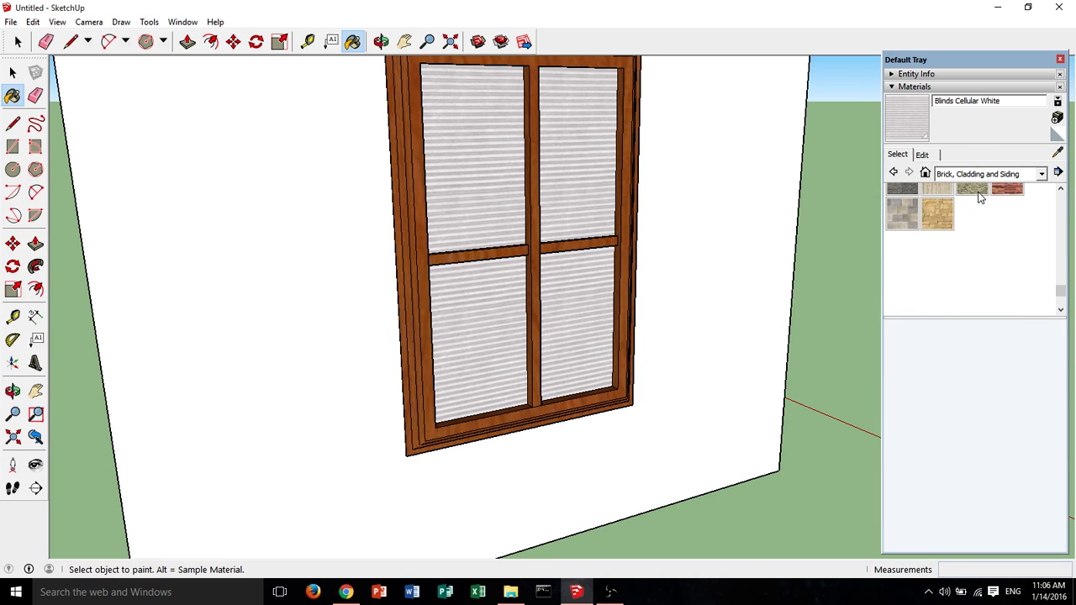
pyautogui.scroll(3, 979, 201)
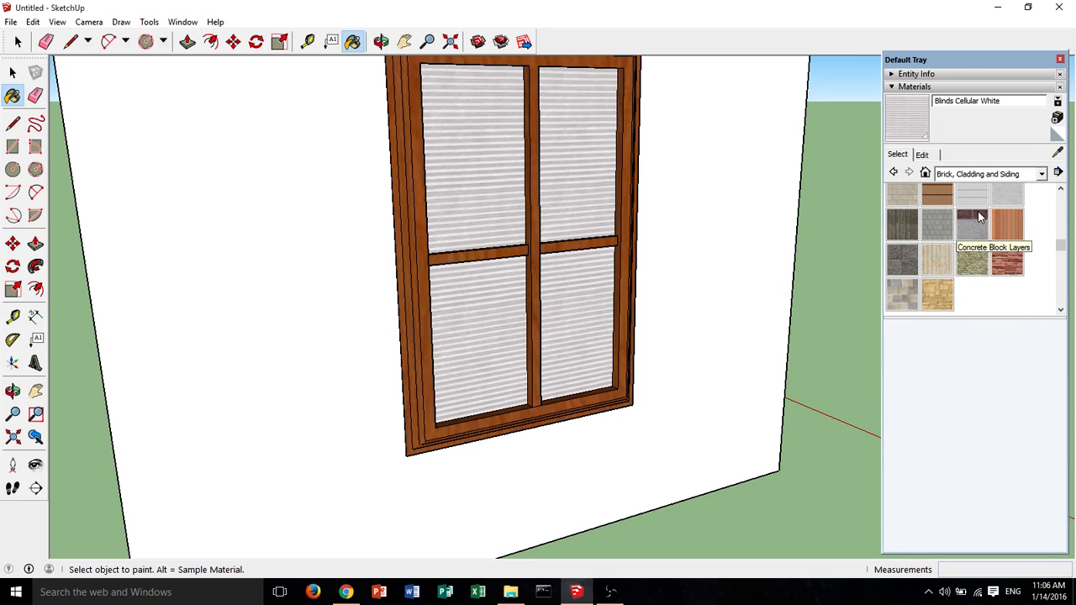
pyautogui.scroll(2, 978, 211)
pyautogui.click(990, 174)
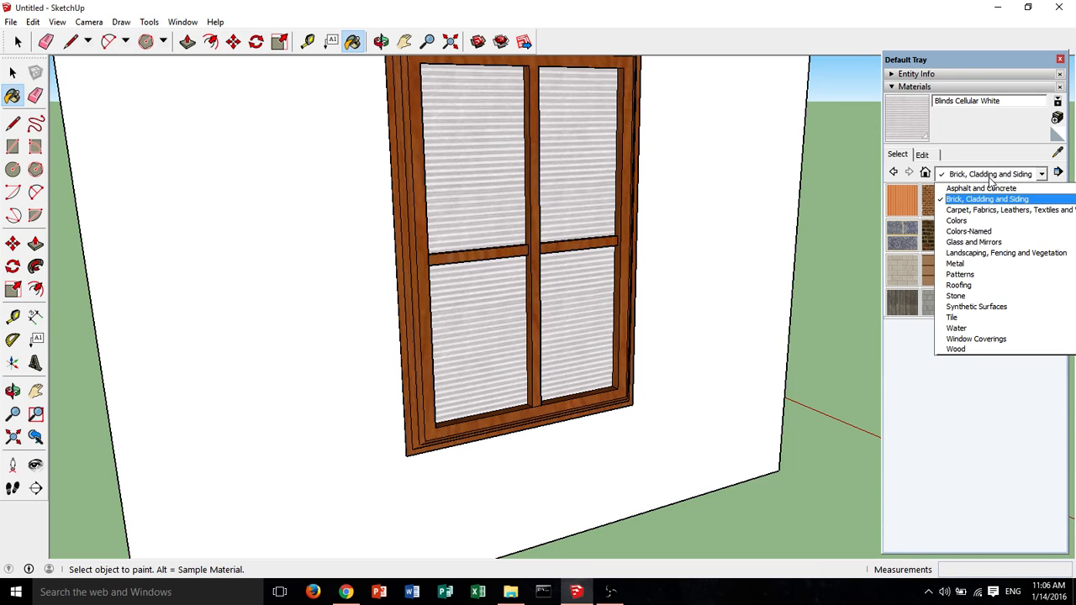
pyautogui.click(923, 158)
pyautogui.click(923, 158)
pyautogui.click(903, 158)
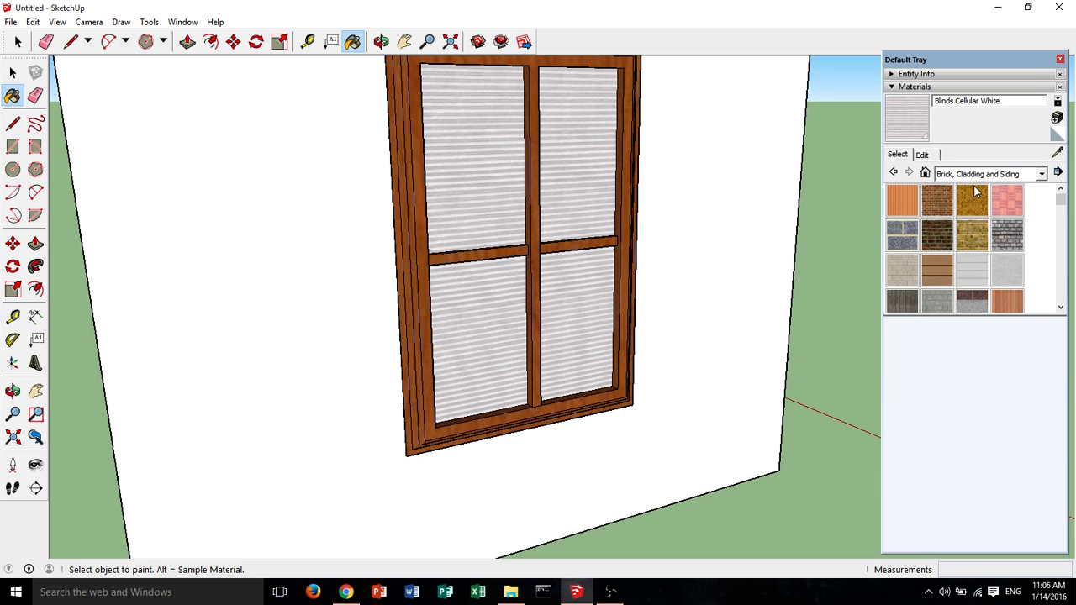
# Paint the exterior wall around the window with Color M02 from the Colors materials.
pyautogui.click(977, 175)
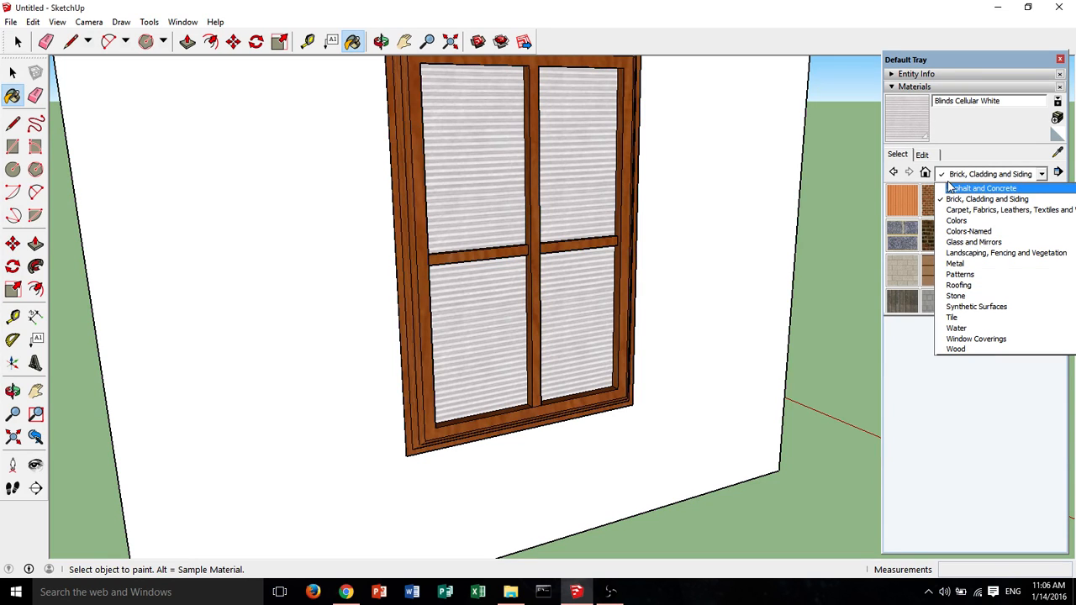
pyautogui.click(954, 222)
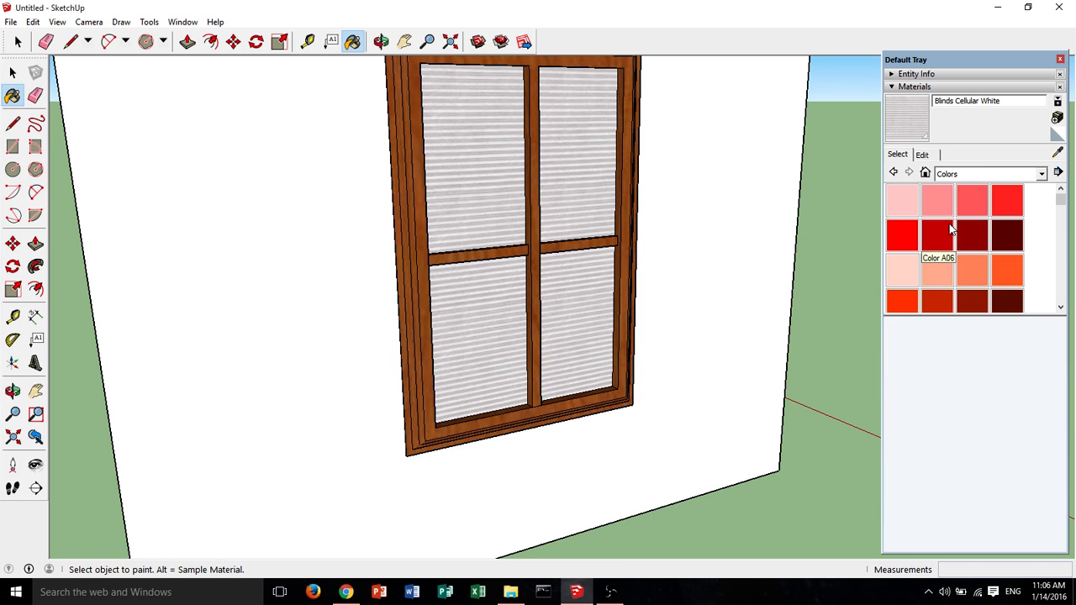
pyautogui.scroll(-5, 950, 227)
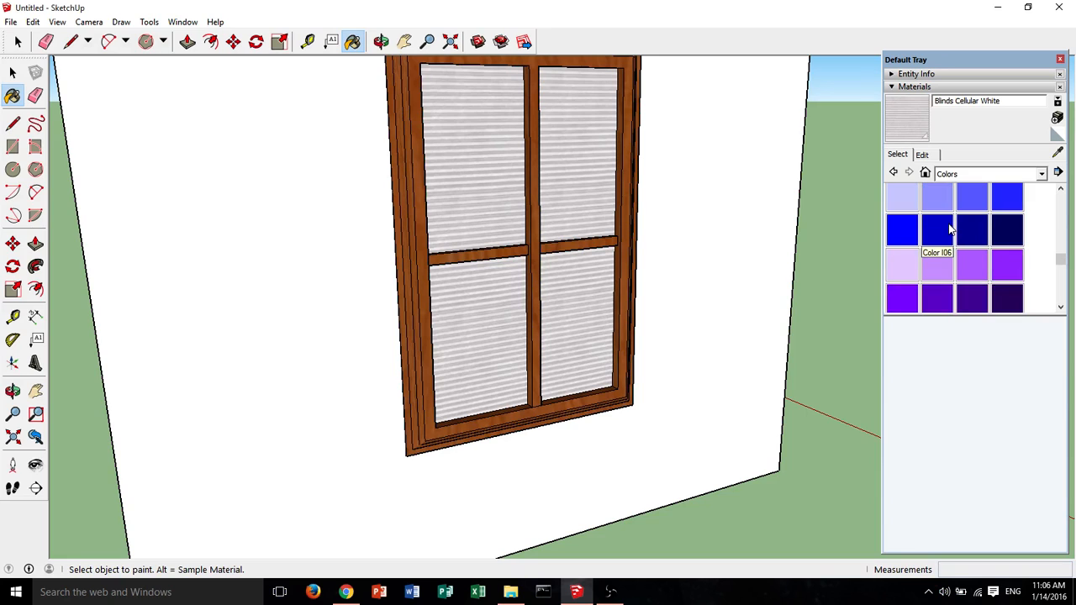
pyautogui.scroll(-5, 948, 229)
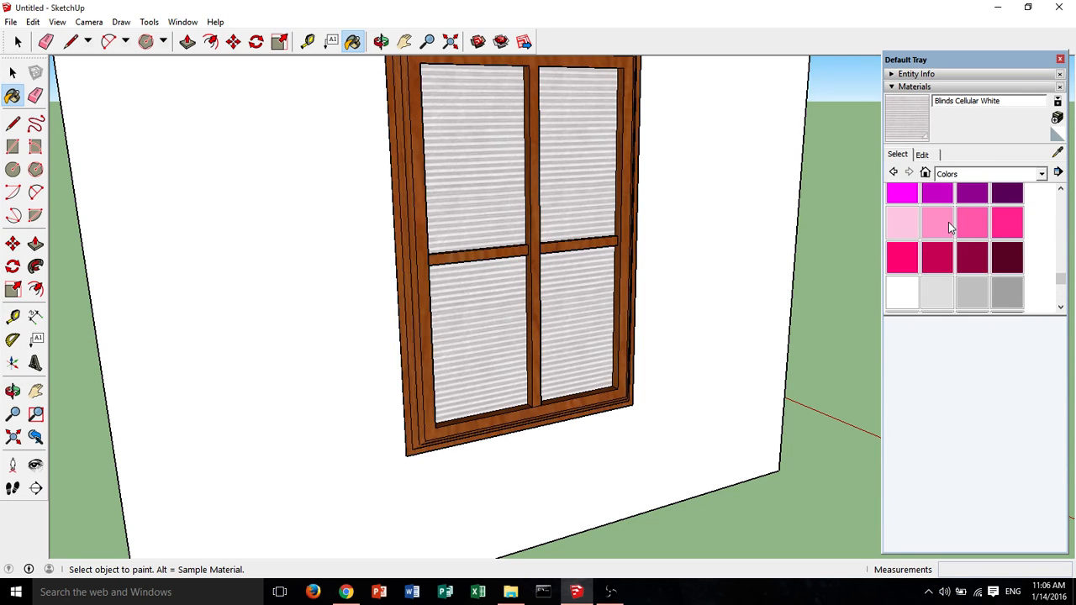
pyautogui.scroll(-1, 948, 222)
pyautogui.click(984, 207)
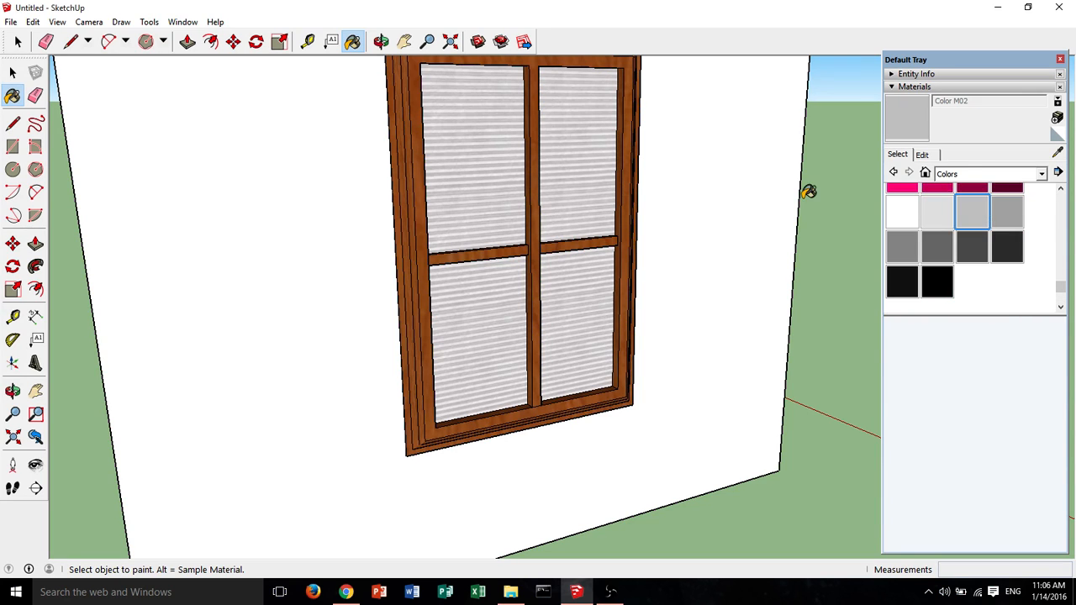
pyautogui.click(763, 187)
# Paint the exterior side wall adjoining the window wall with Color M02.
pyautogui.moveTo(763, 187)
pyautogui.mouseDown(button='middle')
pyautogui.moveTo(682, 168)
pyautogui.moveTo(665, 109)
pyautogui.moveTo(670, 121)
pyautogui.mouseUp(button='middle')
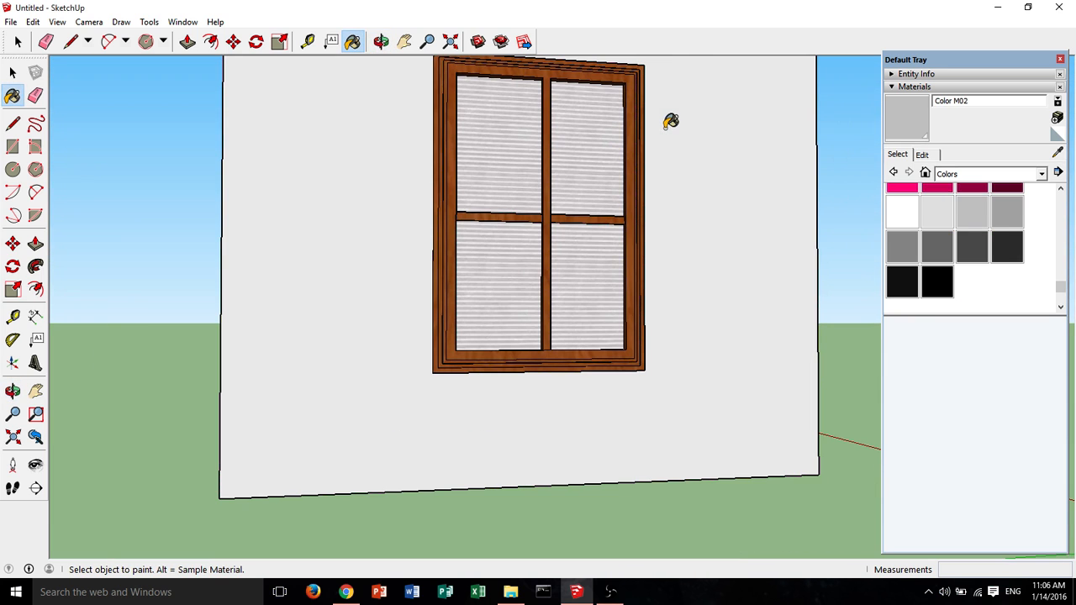
pyautogui.scroll(-4, 676, 120)
pyautogui.moveTo(704, 173)
pyautogui.mouseDown(button='middle')
pyautogui.moveTo(663, 278)
pyautogui.moveTo(348, 255)
pyautogui.moveTo(323, 227)
pyautogui.mouseUp(button='middle')
pyautogui.moveTo(536, 224); pyautogui.dragTo(799, 206, button='middle')
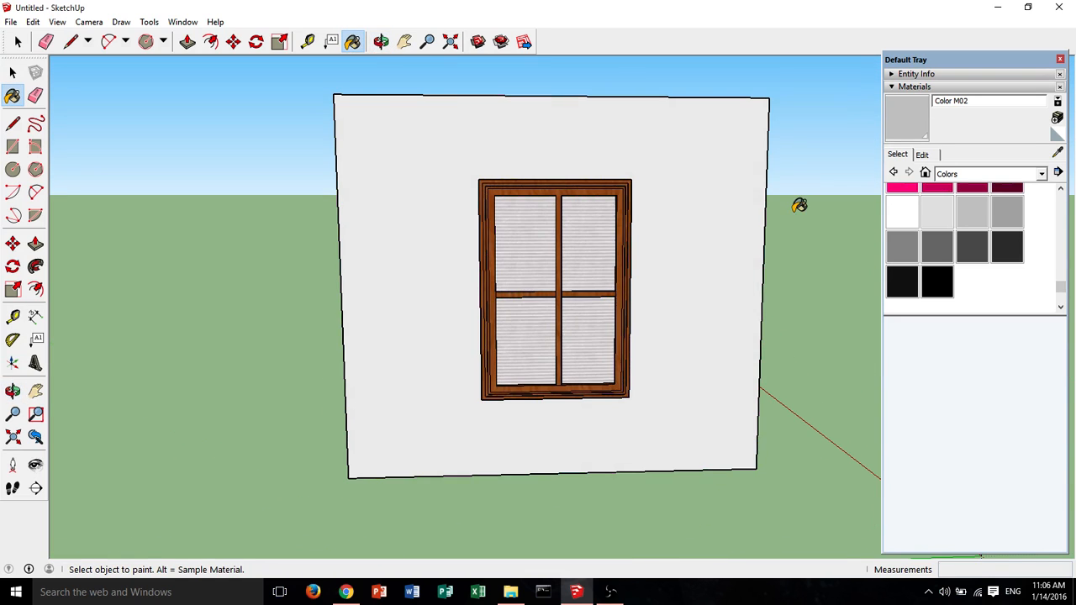
pyautogui.moveTo(660, 220); pyautogui.dragTo(644, 283, button='middle')
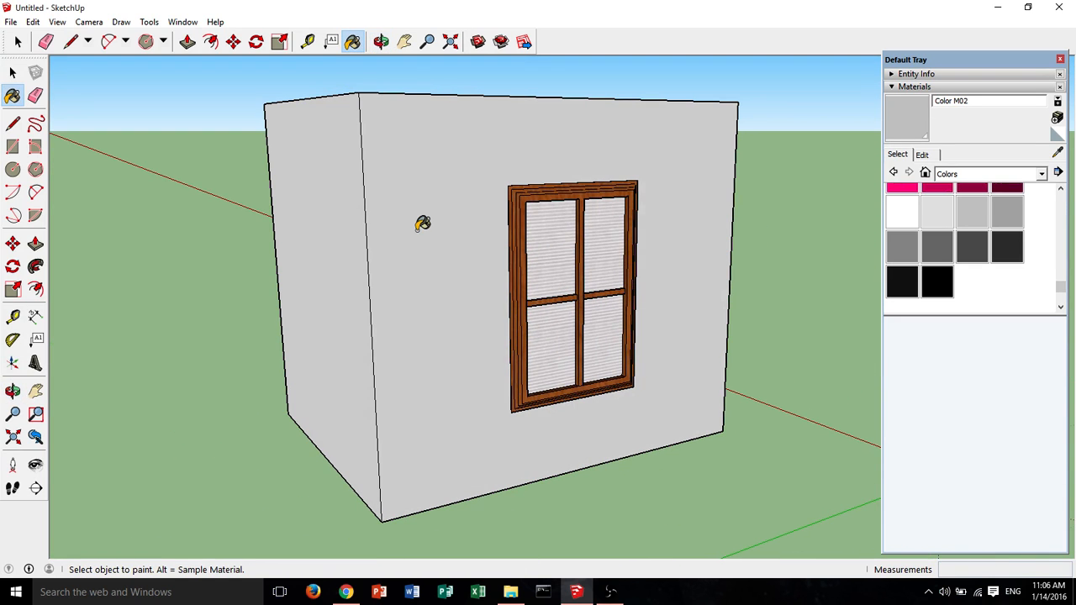
pyautogui.moveTo(243, 225); pyautogui.dragTo(555, 237, button='middle')
pyautogui.click(262, 266)
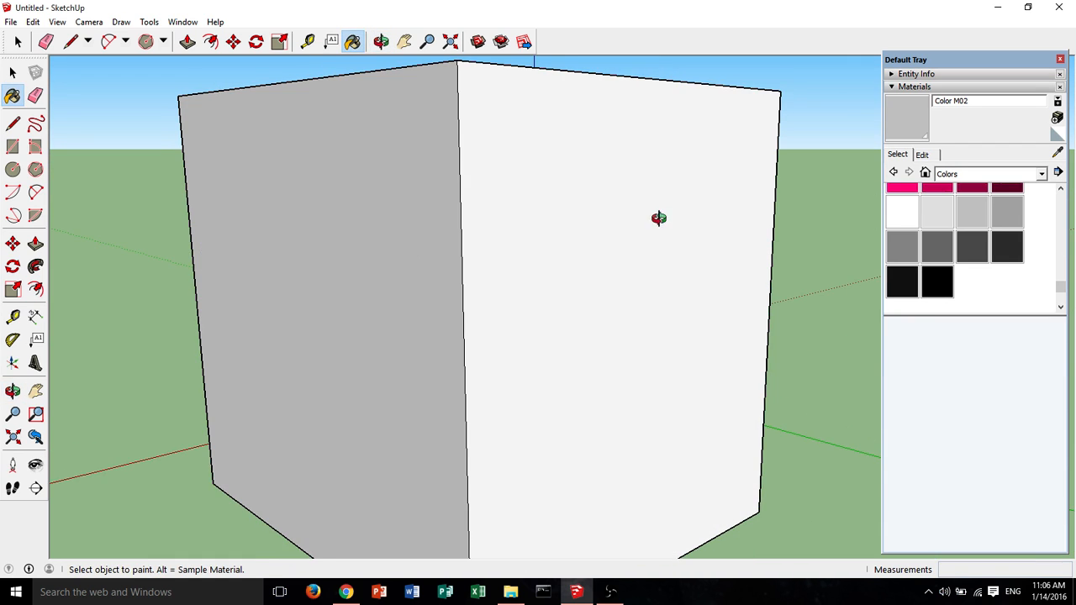
# Examine the room's painted exterior walls and the window from all sides and from above.
pyautogui.moveTo(658, 218)
pyautogui.mouseDown(button='middle')
pyautogui.moveTo(180, 246)
pyautogui.moveTo(538, 163)
pyautogui.moveTo(392, 389)
pyautogui.moveTo(198, 434)
pyautogui.moveTo(295, 352)
pyautogui.moveTo(490, 271)
pyautogui.moveTo(331, 169)
pyautogui.moveTo(366, 135)
pyautogui.moveTo(396, 216)
pyautogui.mouseUp(button='middle')
pyautogui.scroll(3, 538, 163)
pyautogui.scroll(-5, 314, 364)
pyautogui.moveTo(348, 319)
pyautogui.mouseDown(button='middle')
pyautogui.moveTo(530, 266)
pyautogui.moveTo(533, 280)
pyautogui.moveTo(337, 267)
pyautogui.mouseUp(button='middle')
pyautogui.moveTo(594, 269); pyautogui.dragTo(349, 130, button='middle')
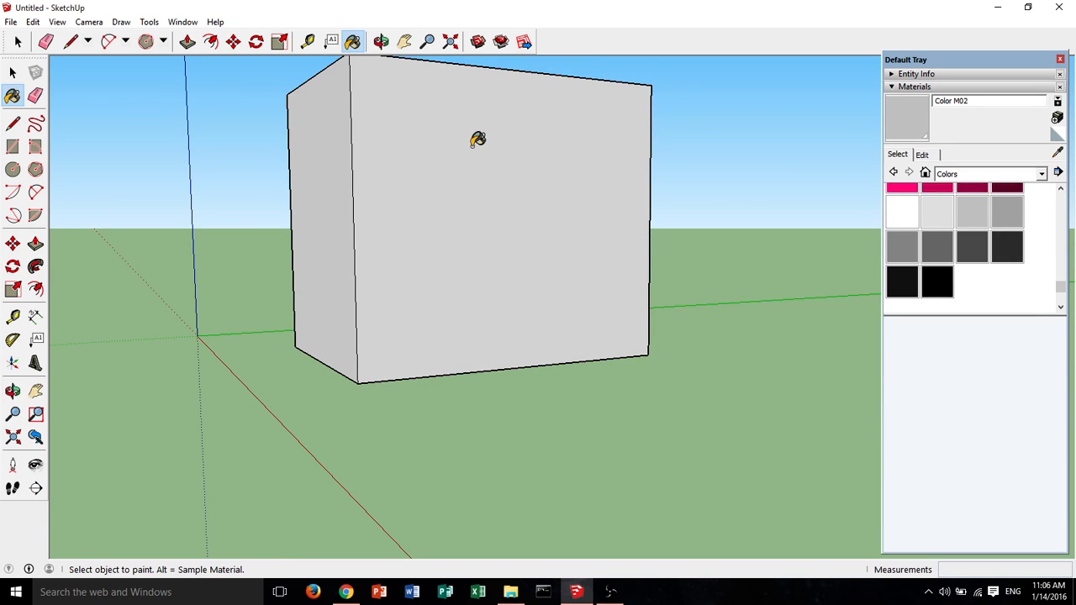
pyautogui.moveTo(478, 140)
pyautogui.mouseDown(button='middle')
pyautogui.moveTo(538, 121)
pyautogui.moveTo(902, 224)
pyautogui.moveTo(848, 224)
pyautogui.moveTo(768, 197)
pyautogui.moveTo(451, 233)
pyautogui.moveTo(619, 233)
pyautogui.moveTo(553, 243)
pyautogui.mouseUp(button='middle')
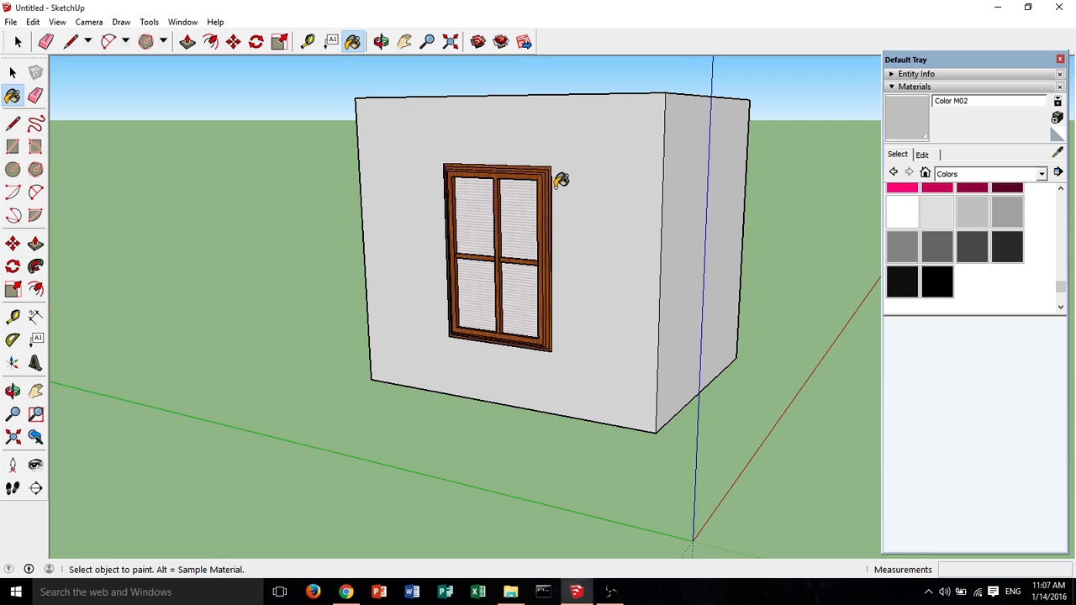
pyautogui.moveTo(562, 180)
pyautogui.mouseDown(button='middle')
pyautogui.moveTo(404, 243)
pyautogui.moveTo(577, 228)
pyautogui.mouseUp(button='middle')
pyautogui.moveTo(794, 238); pyautogui.dragTo(624, 240, button='middle')
pyautogui.moveTo(456, 202); pyautogui.dragTo(373, 266, button='middle')
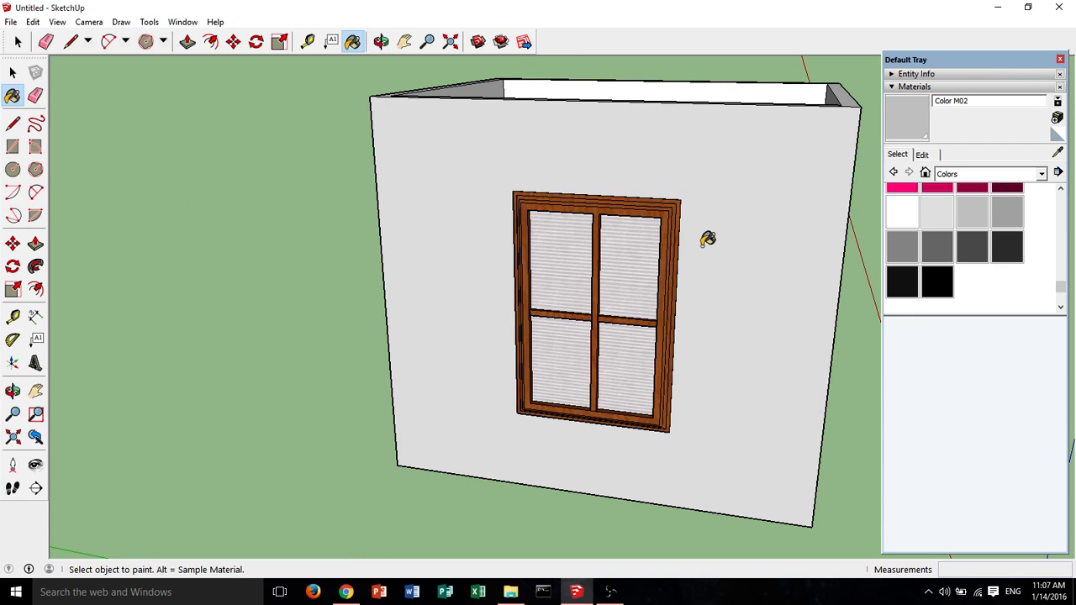
# Try to select the window by selecting all geometry connected to its upper frame.
pyautogui.click(13, 73)
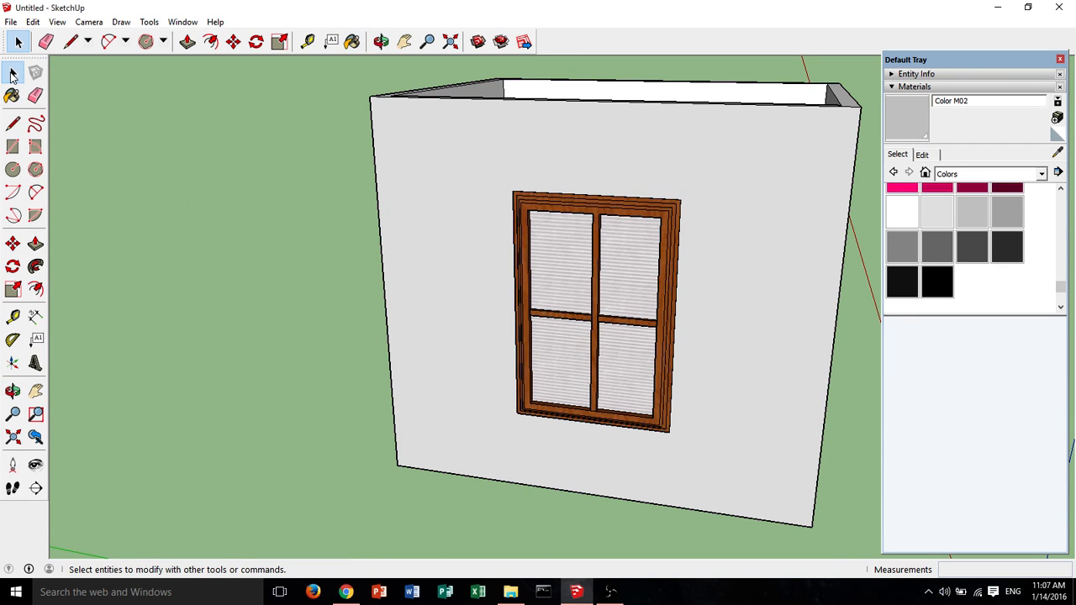
pyautogui.scroll(3, 655, 174)
pyautogui.tripleClick(585, 268)
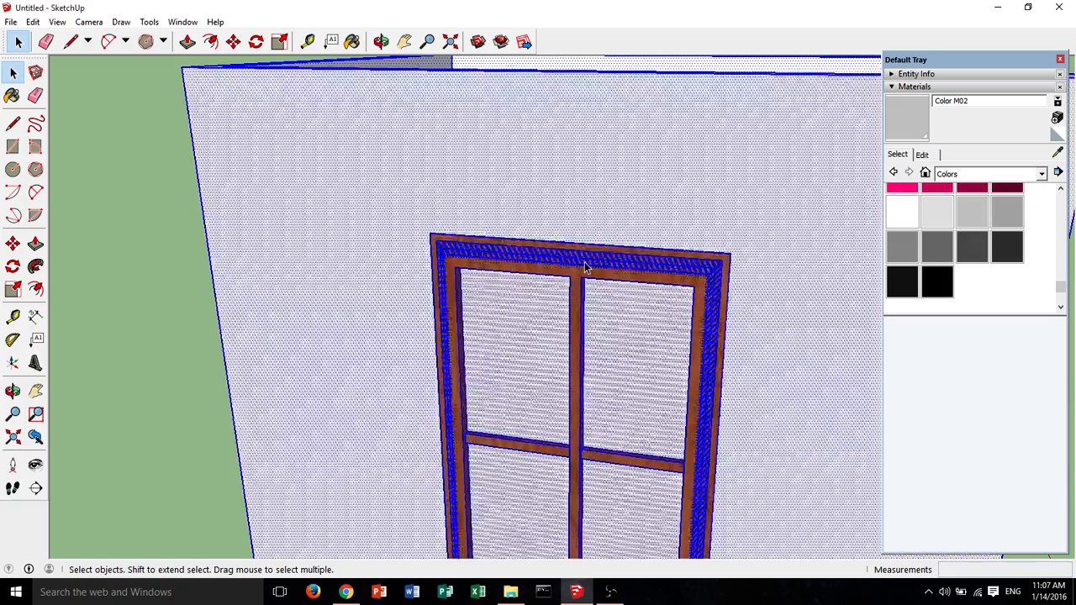
pyautogui.scroll(-4, 586, 265)
pyautogui.hotkey('ctrl', 't')
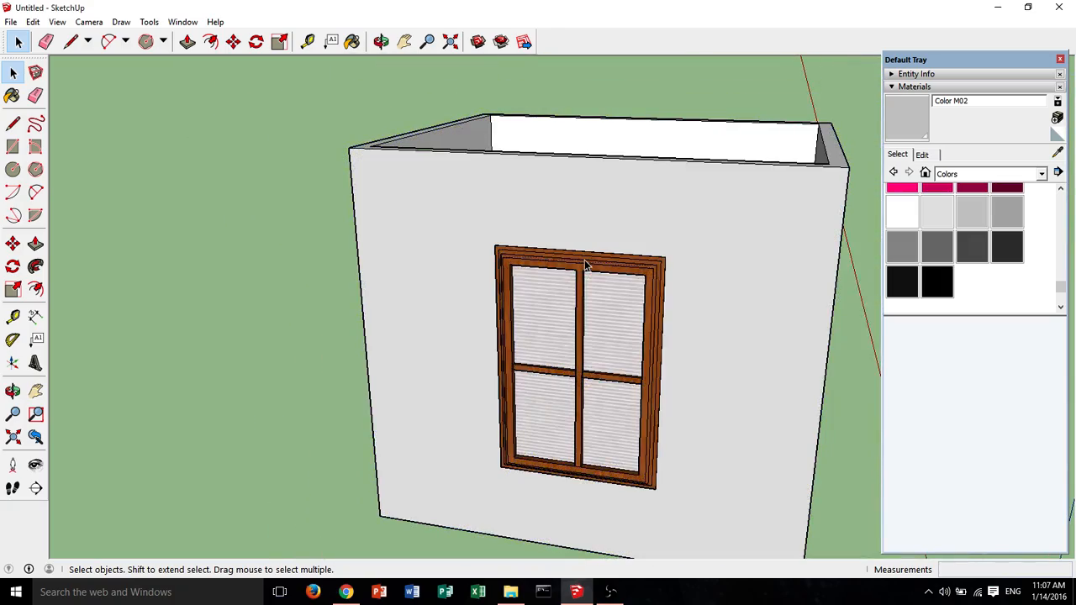
pyautogui.scroll(3, 586, 266)
pyautogui.tripleClick(586, 278)
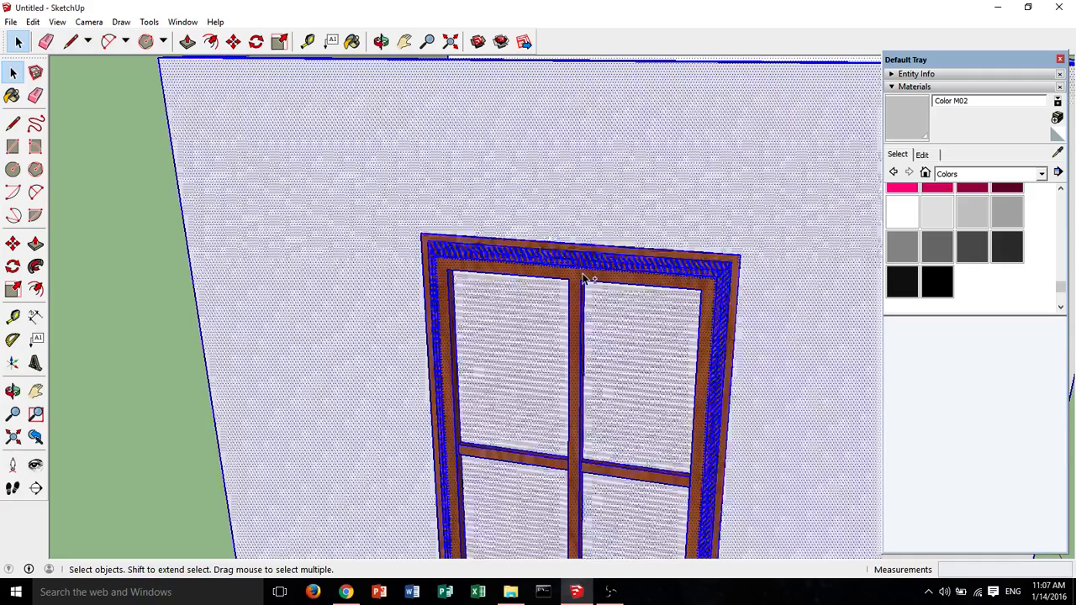
pyautogui.scroll(-3, 589, 274)
pyautogui.hotkey('ctrl', 't')
# Try to build a selection of the window from its individual front frame and moulding faces.
pyautogui.scroll(3, 591, 274)
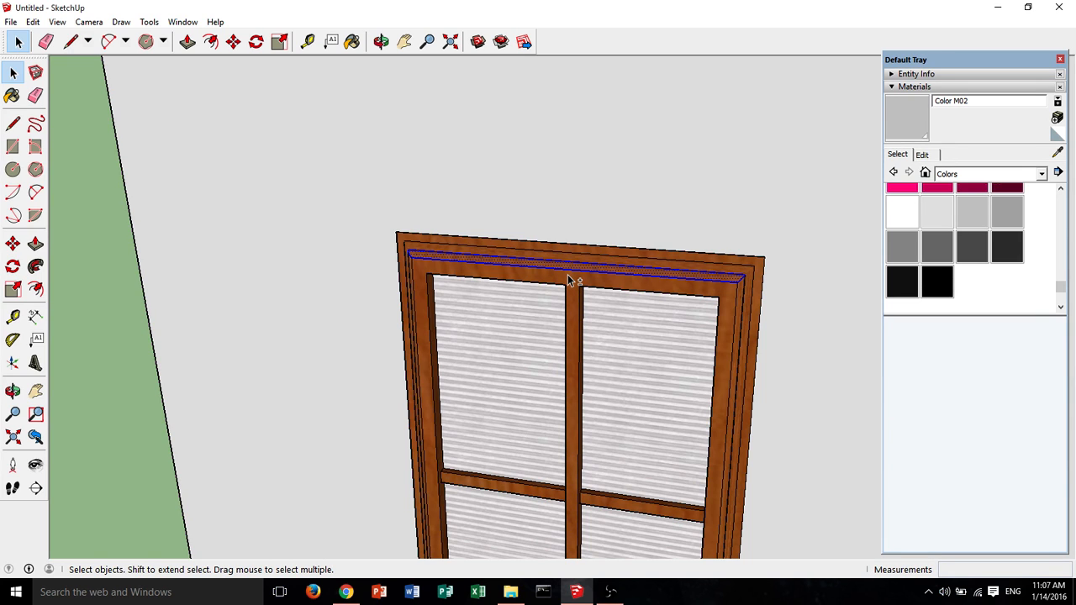
pyautogui.scroll(-1, 568, 279)
pyautogui.scroll(2, 568, 280)
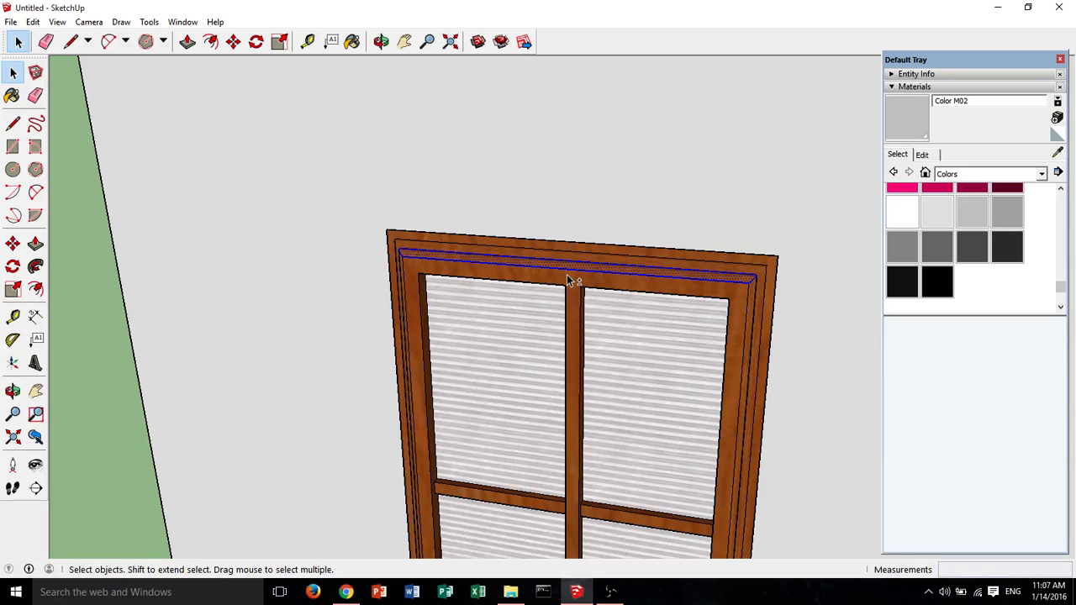
pyautogui.moveTo(568, 280); pyautogui.dragTo(469, 274, button='middle')
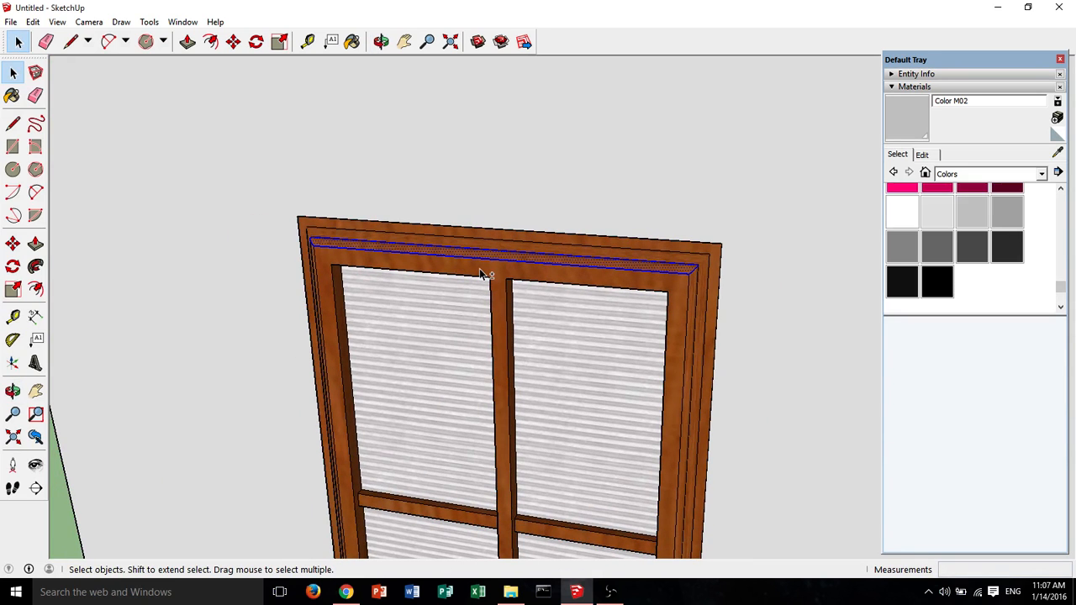
pyautogui.keyDown('shift'); pyautogui.click(479, 268); pyautogui.keyUp('shift')
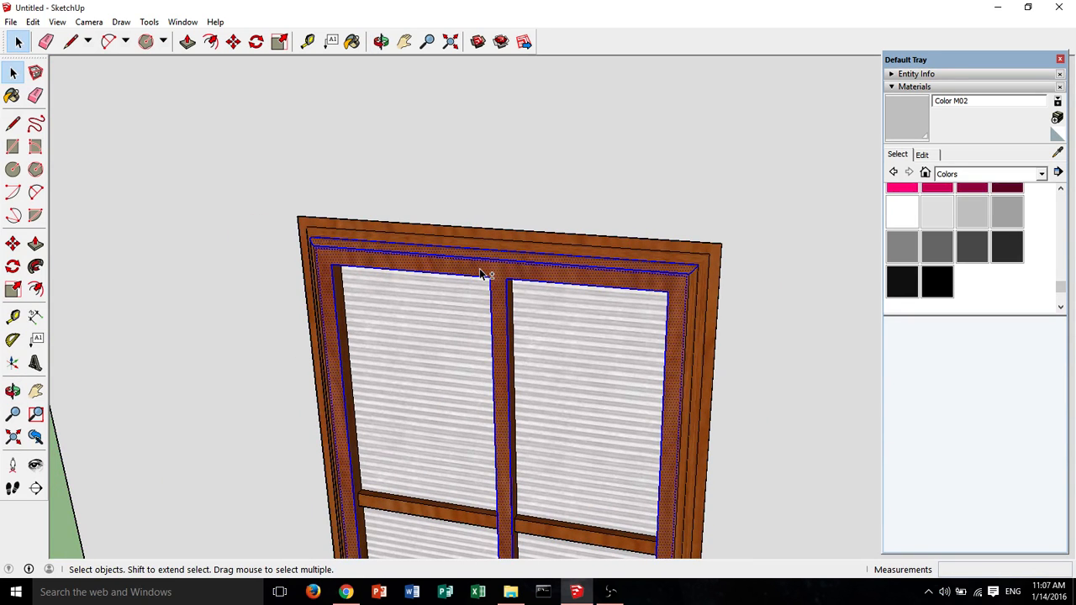
pyautogui.keyDown('shift'); pyautogui.click(500, 243); pyautogui.keyUp('shift')
pyautogui.keyDown('shift'); pyautogui.click(502, 235); pyautogui.keyUp('shift')
pyautogui.moveTo(644, 278)
pyautogui.mouseDown(button='middle')
pyautogui.moveTo(675, 230)
pyautogui.moveTo(578, 197)
pyautogui.moveTo(659, 300)
pyautogui.mouseUp(button='middle')
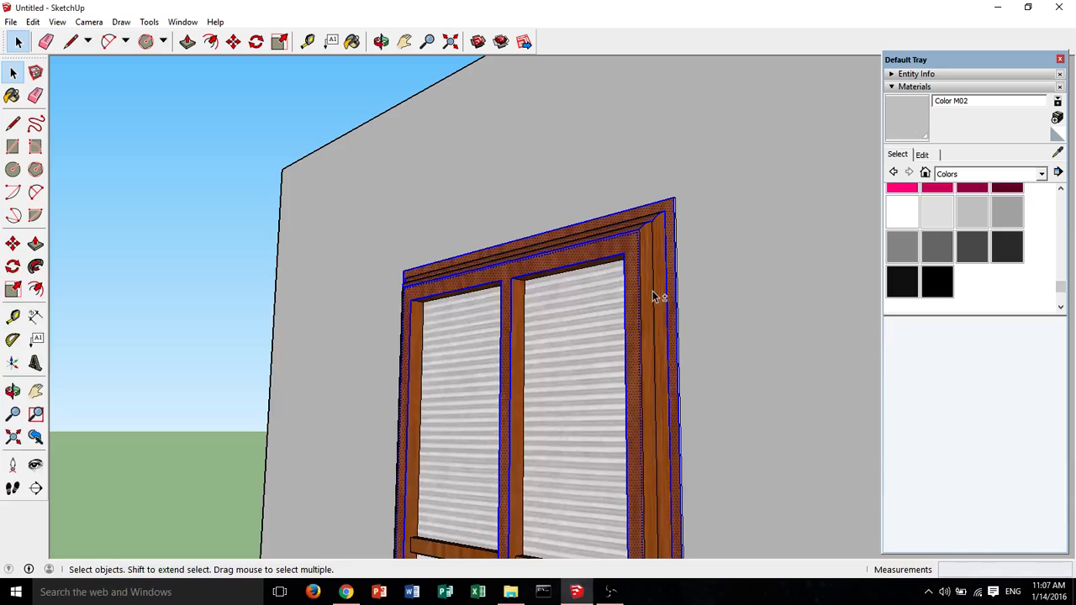
pyautogui.keyDown('shift'); pyautogui.click(652, 296); pyautogui.keyUp('shift')
pyautogui.scroll(-3, 664, 285)
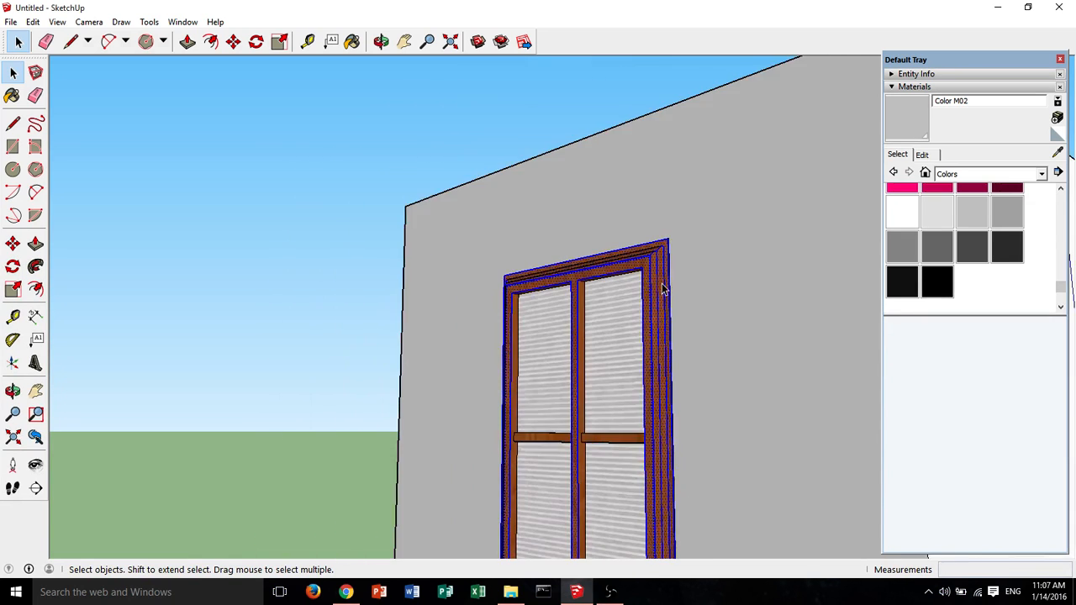
pyautogui.moveTo(665, 283); pyautogui.dragTo(644, 291, button='middle')
pyautogui.scroll(3, 598, 249)
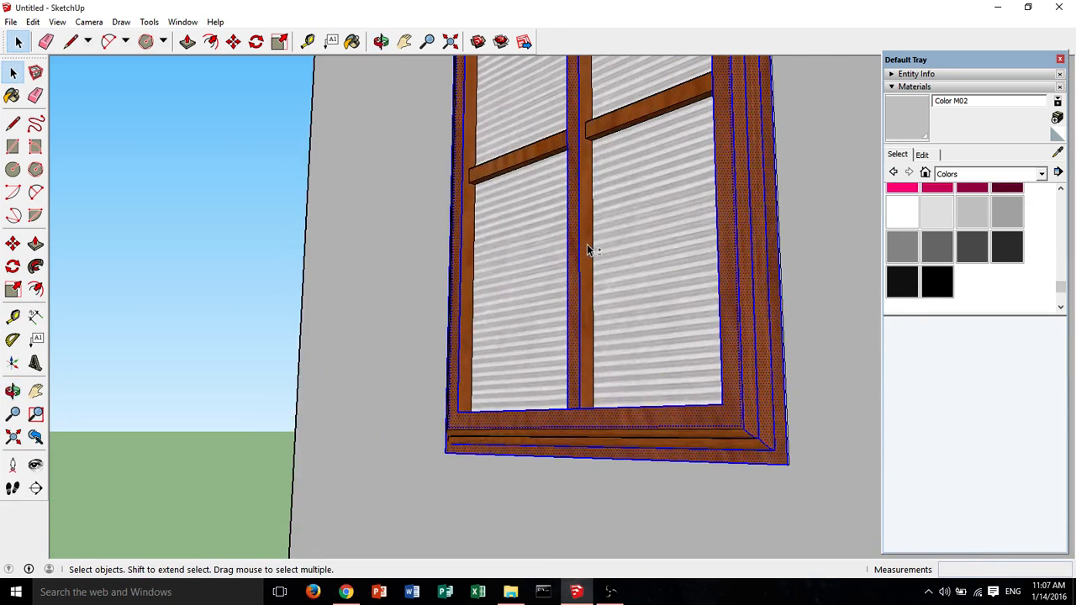
# Try adding the four blind panes and a crossbar face to the window selection, and clear the selection.
pyautogui.moveTo(587, 243); pyautogui.dragTo(684, 281, button='middle')
pyautogui.keyDown('shift'); pyautogui.click(684, 281); pyautogui.keyUp('shift')
pyautogui.keyDown('shift'); pyautogui.click(504, 239); pyautogui.keyUp('shift')
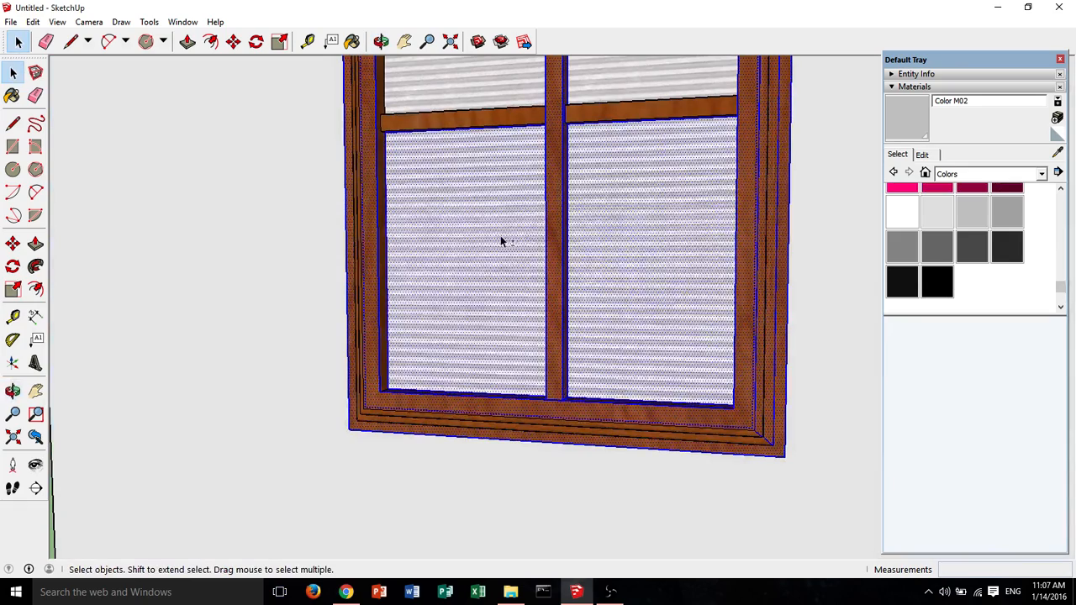
pyautogui.keyDown('shift'); pyautogui.moveTo(500, 235); pyautogui.dragTo(677, 492, button='middle'); pyautogui.keyUp('shift')
pyautogui.keyDown('shift'); pyautogui.click(607, 264); pyautogui.keyUp('shift')
pyautogui.keyDown('shift'); pyautogui.click(760, 269); pyautogui.keyUp('shift')
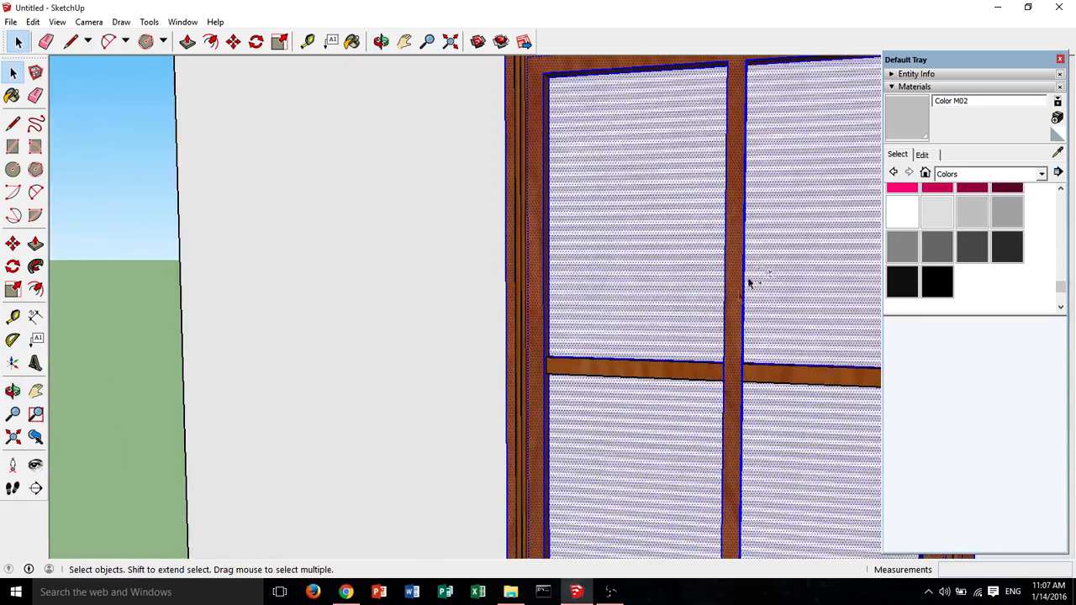
pyautogui.moveTo(749, 280); pyautogui.dragTo(667, 331, button='middle')
pyautogui.scroll(3, 643, 326)
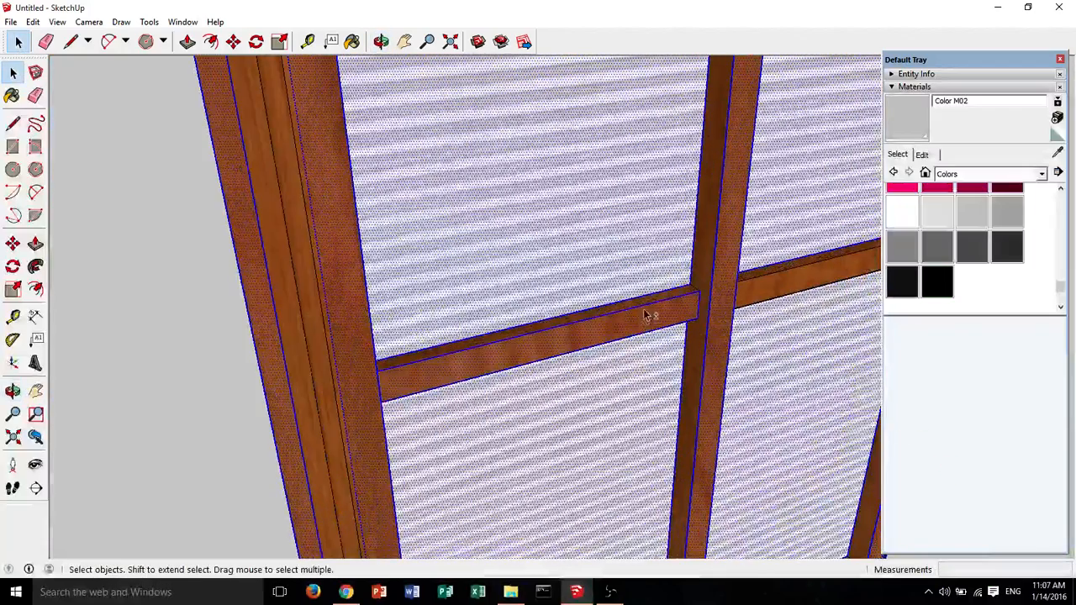
pyautogui.hotkey('ctrl', 't')
# Select all geometry connected to the window's crossbar, including the room's walls.
pyautogui.tripleClick(758, 295)
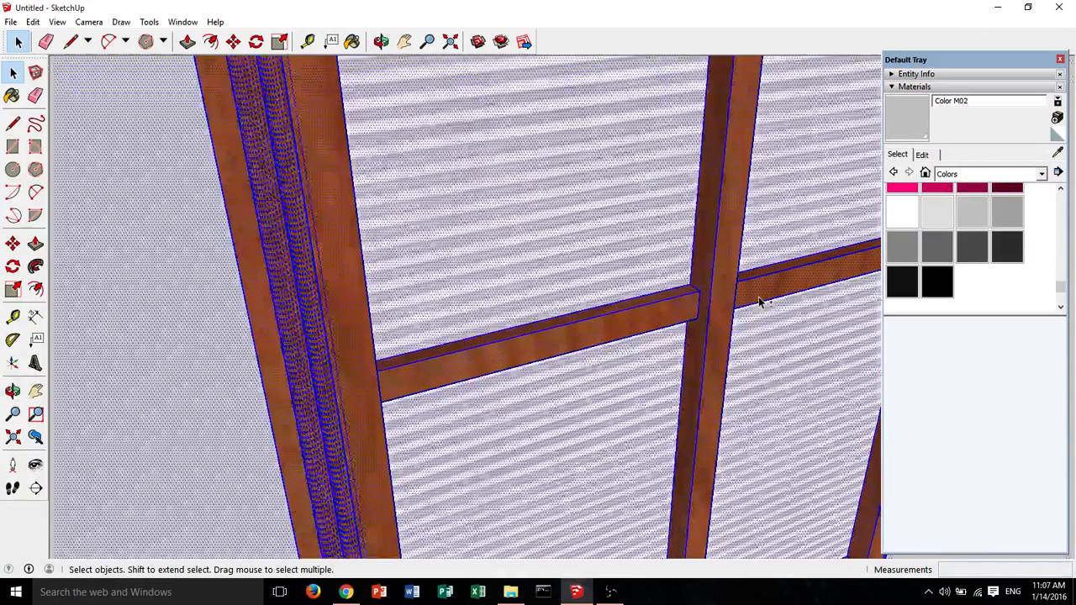
pyautogui.scroll(-3, 697, 296)
pyautogui.scroll(-8, 697, 296)
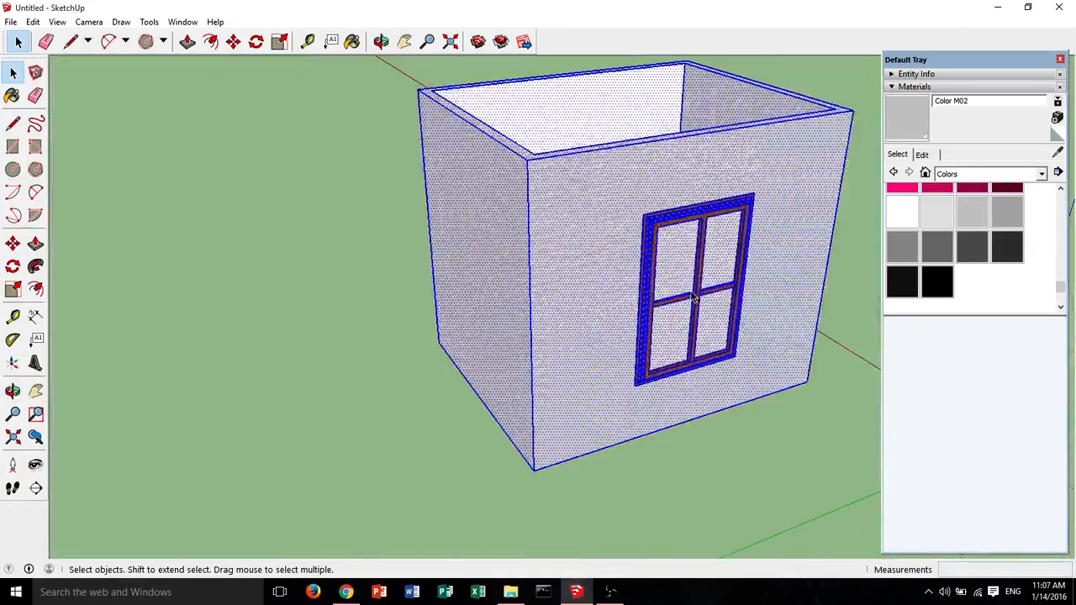
pyautogui.scroll(7, 689, 297)
pyautogui.scroll(-4, 404, 233)
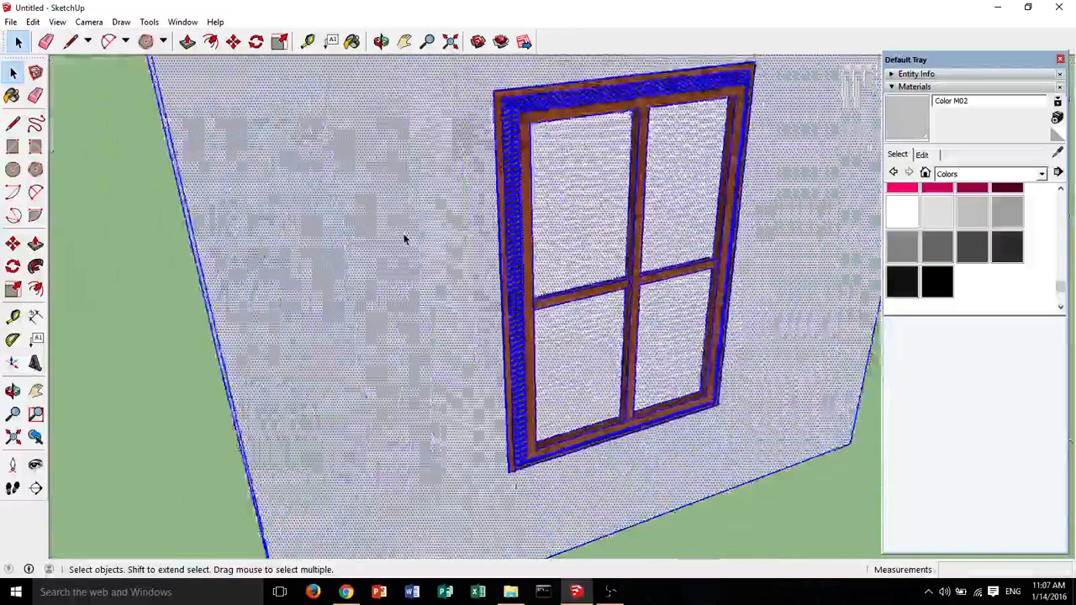
pyautogui.scroll(-2, 379, 184)
# Remove the room's outer walls, top rim and inner wall faces with their edges from the selection.
pyautogui.moveTo(381, 185); pyautogui.dragTo(547, 344, button='middle')
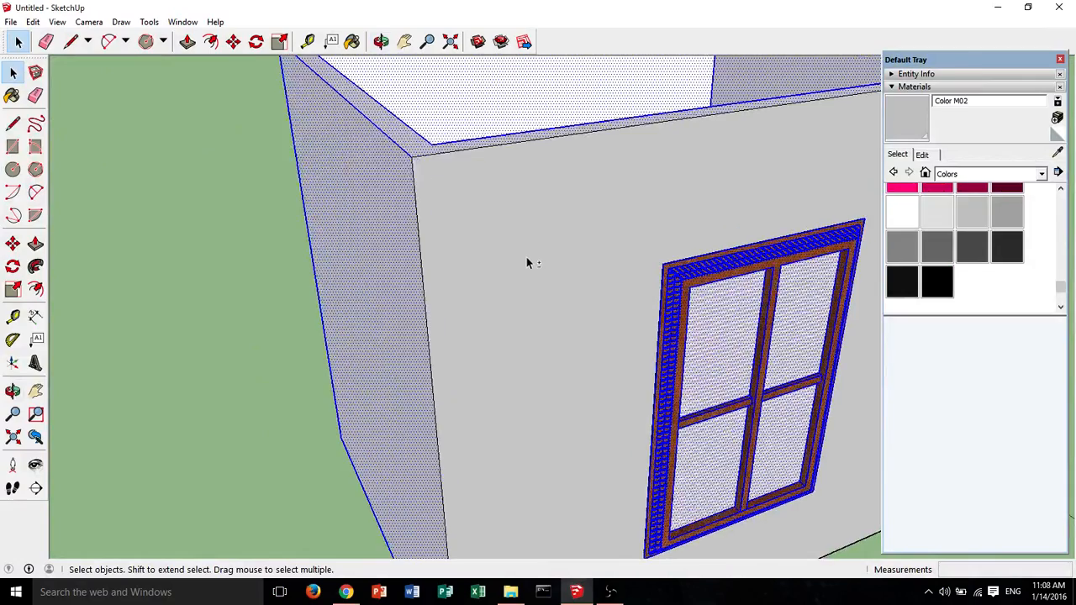
pyautogui.moveTo(528, 262); pyautogui.dragTo(413, 230, button='middle')
pyautogui.keyDown('shift'); pyautogui.click(396, 282); pyautogui.keyUp('shift')
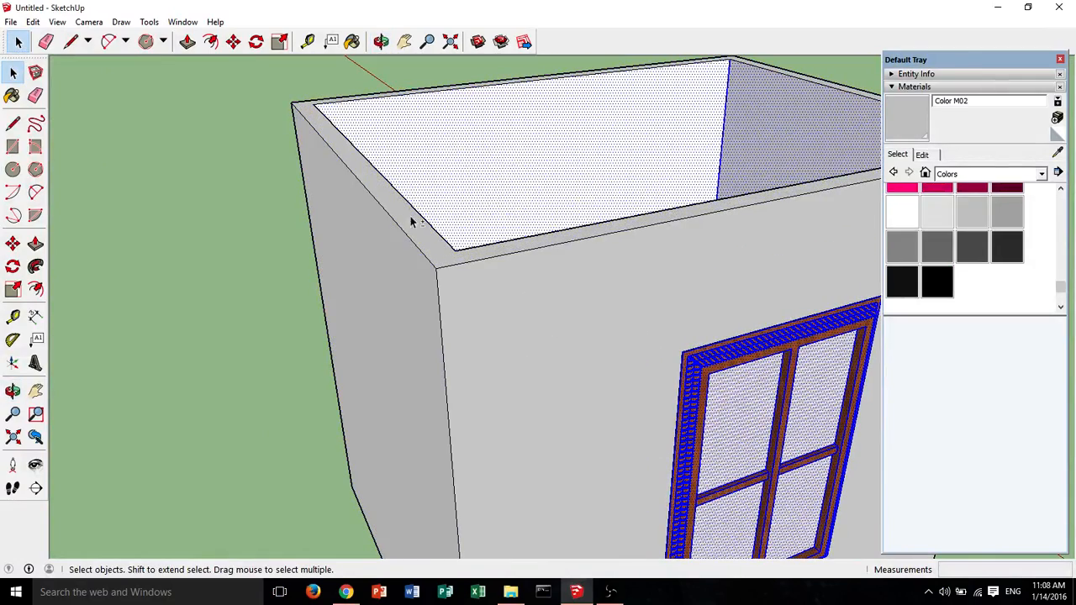
pyautogui.keyDown('shift'); pyautogui.click(460, 179); pyautogui.keyUp('shift')
pyautogui.keyDown('shift'); pyautogui.click(767, 132); pyautogui.keyUp('shift')
pyautogui.moveTo(768, 132); pyautogui.dragTo(750, 221, button='middle')
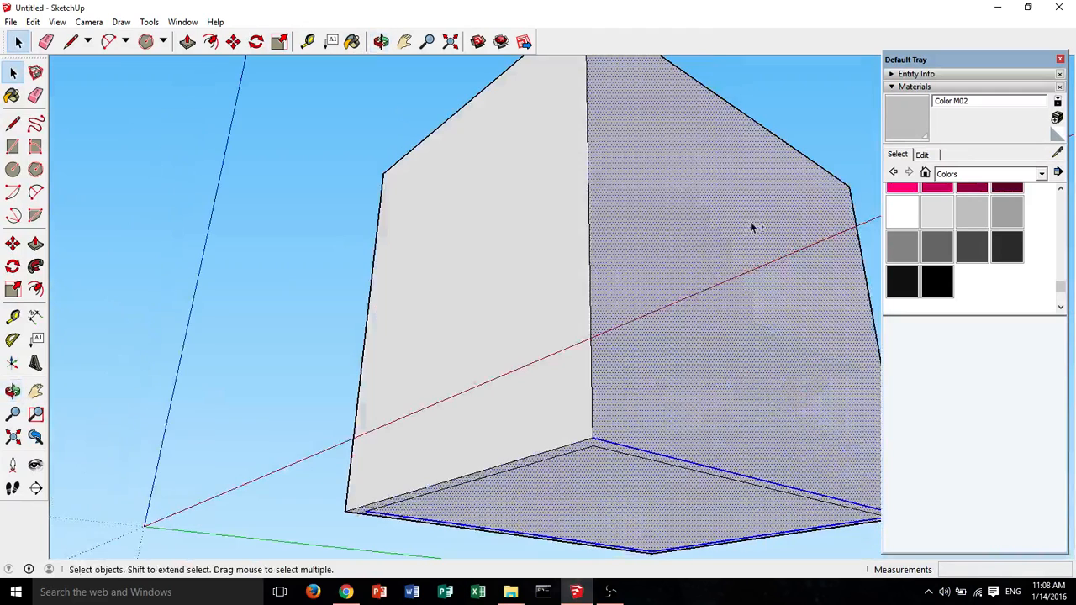
# Remove the remaining outer wall, underside faces and bottom edges of the room from the selection.
pyautogui.keyDown('shift'); pyautogui.doubleClick(661, 468); pyautogui.keyUp('shift')
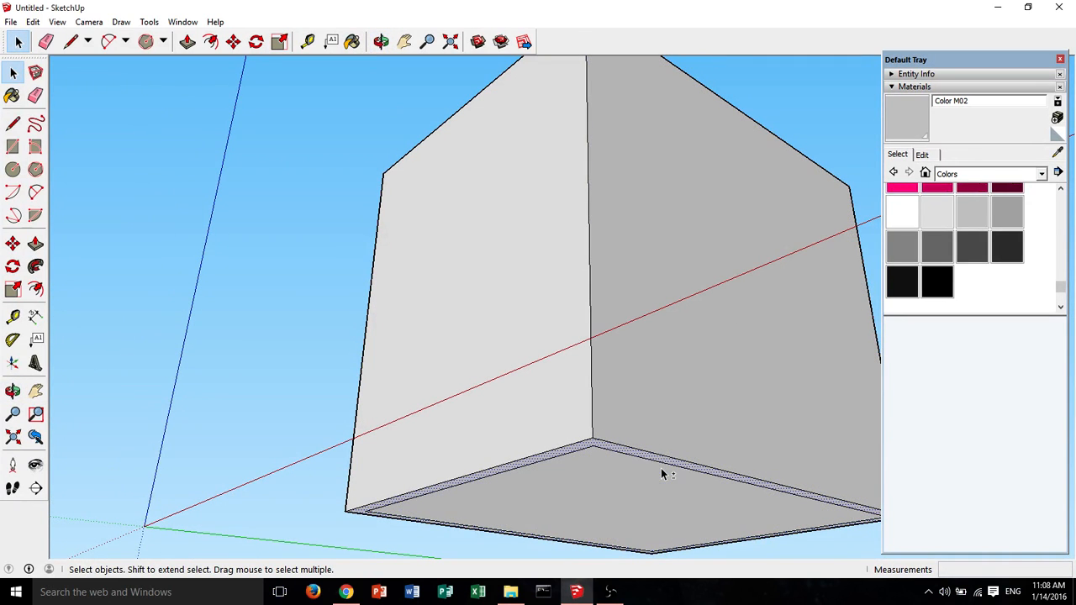
pyautogui.keyDown('shift'); pyautogui.doubleClick(655, 456); pyautogui.keyUp('shift')
pyautogui.keyDown('shift'); pyautogui.doubleClick(641, 429); pyautogui.keyUp('shift')
pyautogui.keyDown('shift'); pyautogui.click(632, 452); pyautogui.keyUp('shift')
# Copy the selected window and paste the copy in the open space beside the room.
pyautogui.moveTo(690, 449); pyautogui.dragTo(427, 292, button='middle')
pyautogui.scroll(2, 427, 292)
pyautogui.moveTo(577, 307); pyautogui.dragTo(428, 211, button='middle')
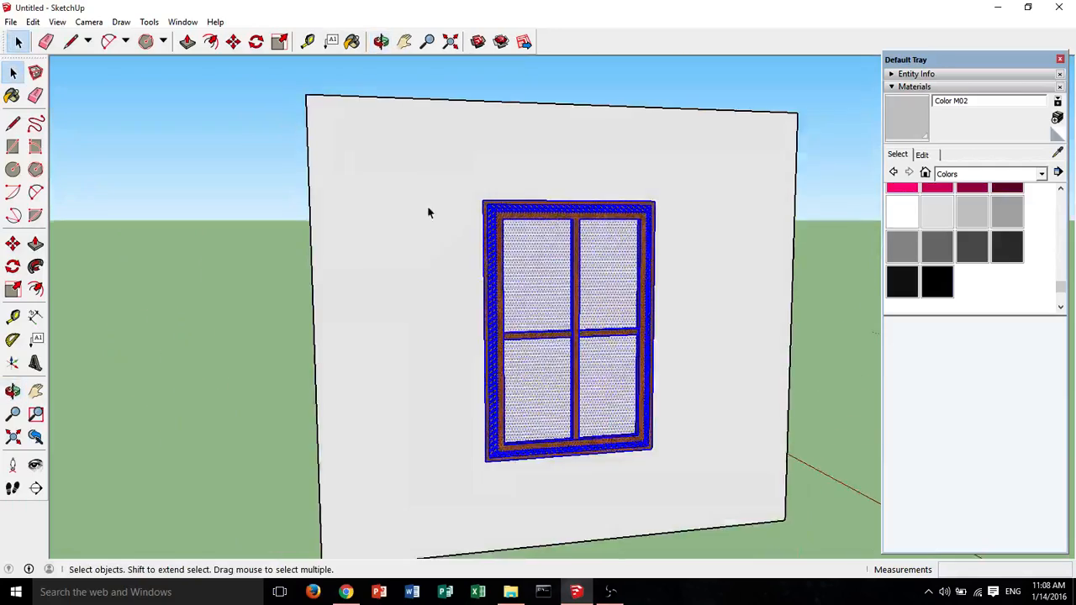
pyautogui.scroll(4, 497, 283)
pyautogui.keyDown('shift'); pyautogui.moveTo(557, 300); pyautogui.dragTo(500, 250, button='middle'); pyautogui.keyUp('shift')
pyautogui.scroll(-3, 395, 232)
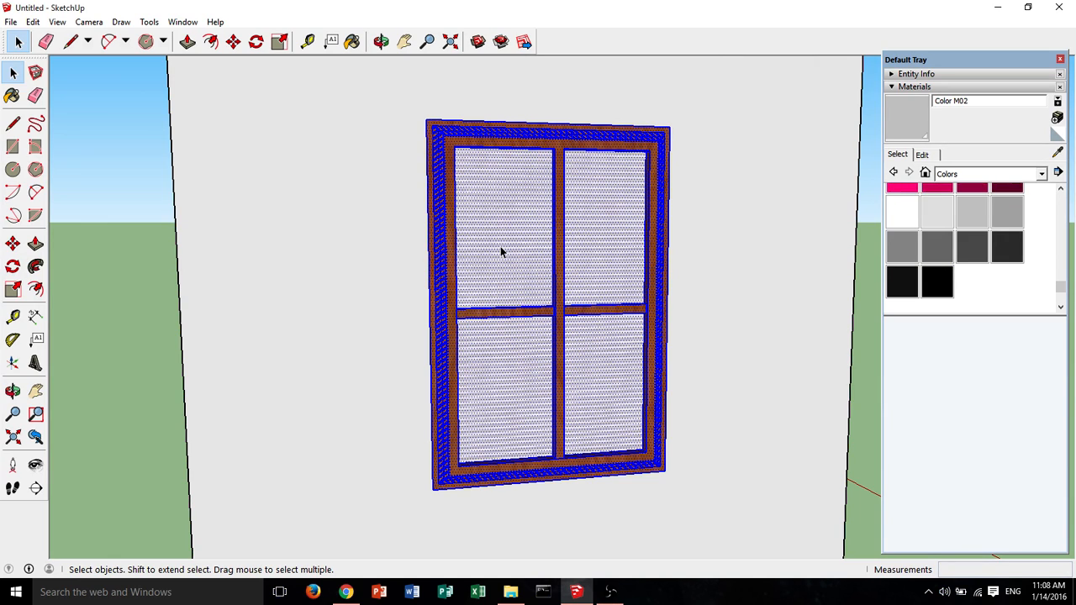
pyautogui.hotkey('ctrl', 'v')
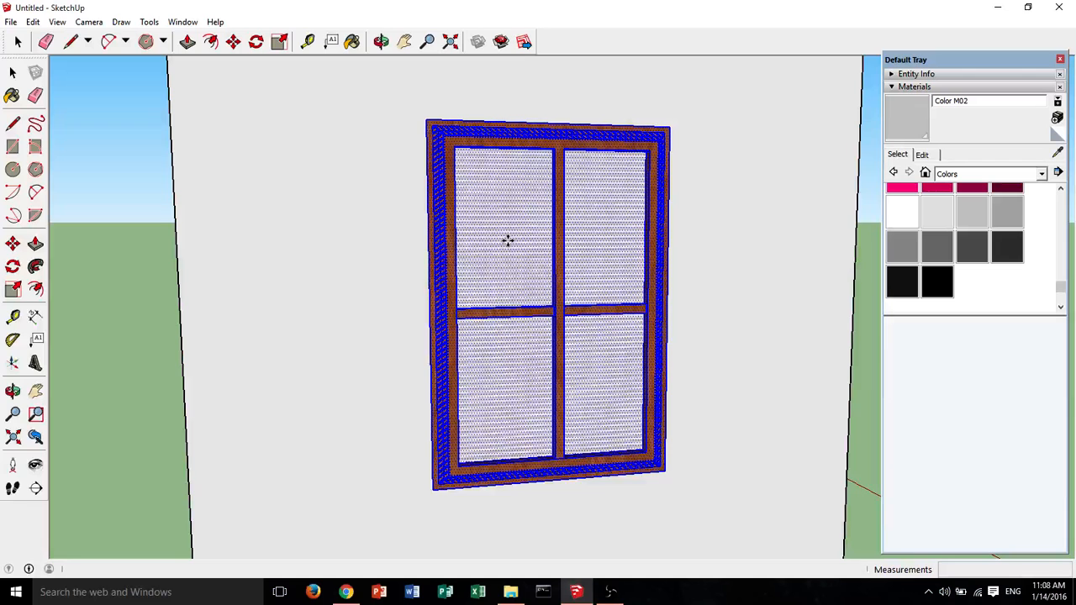
pyautogui.scroll(-5, 512, 240)
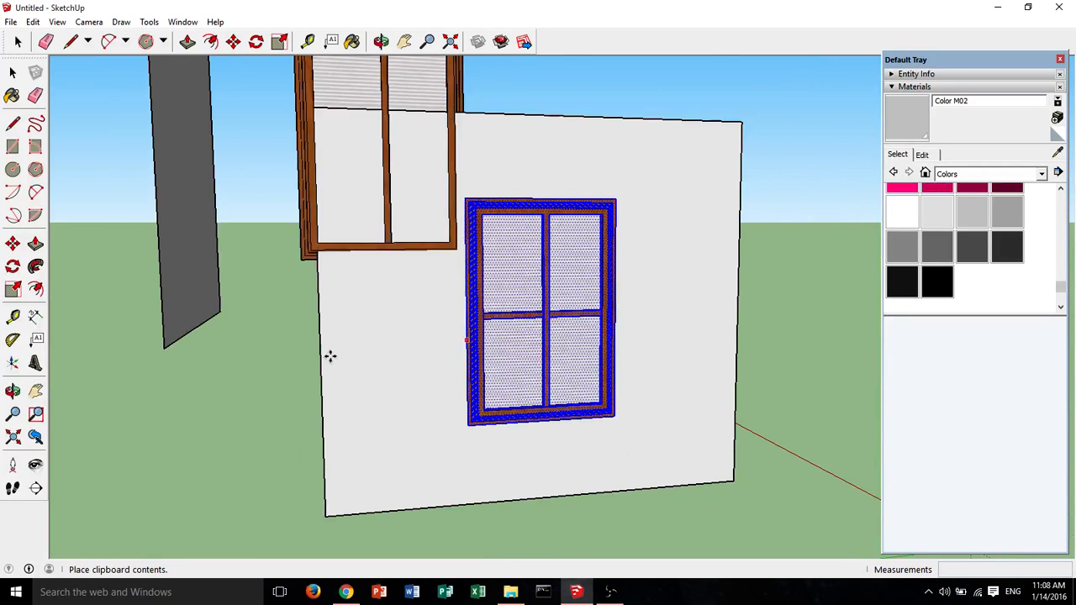
pyautogui.scroll(-1, 330, 356)
pyautogui.click(247, 392)
# Erase the stray wall face that was pasted along with the window copy.
pyautogui.moveTo(247, 391)
pyautogui.mouseDown(button='middle')
pyautogui.moveTo(401, 425)
pyautogui.moveTo(538, 481)
pyautogui.mouseUp(button='middle')
pyautogui.click(35, 95)
pyautogui.moveTo(195, 249)
pyautogui.mouseDown()
pyautogui.moveTo(217, 249)
pyautogui.moveTo(230, 212)
pyautogui.mouseUp()
pyautogui.moveTo(229, 434); pyautogui.dragTo(205, 362)
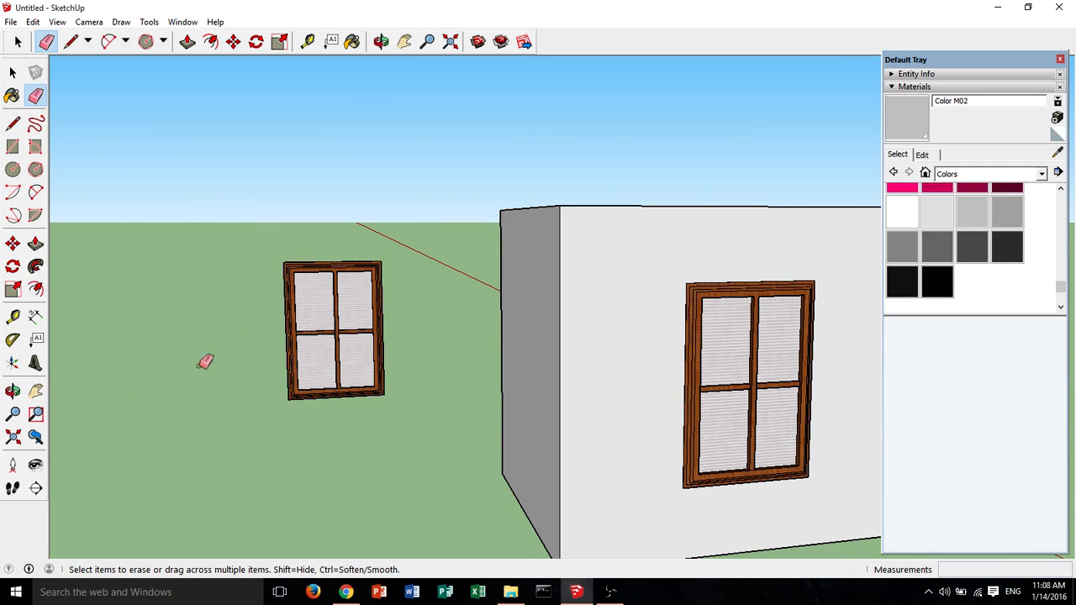
# Select the entire pasted window copy.
pyautogui.click(13, 73)
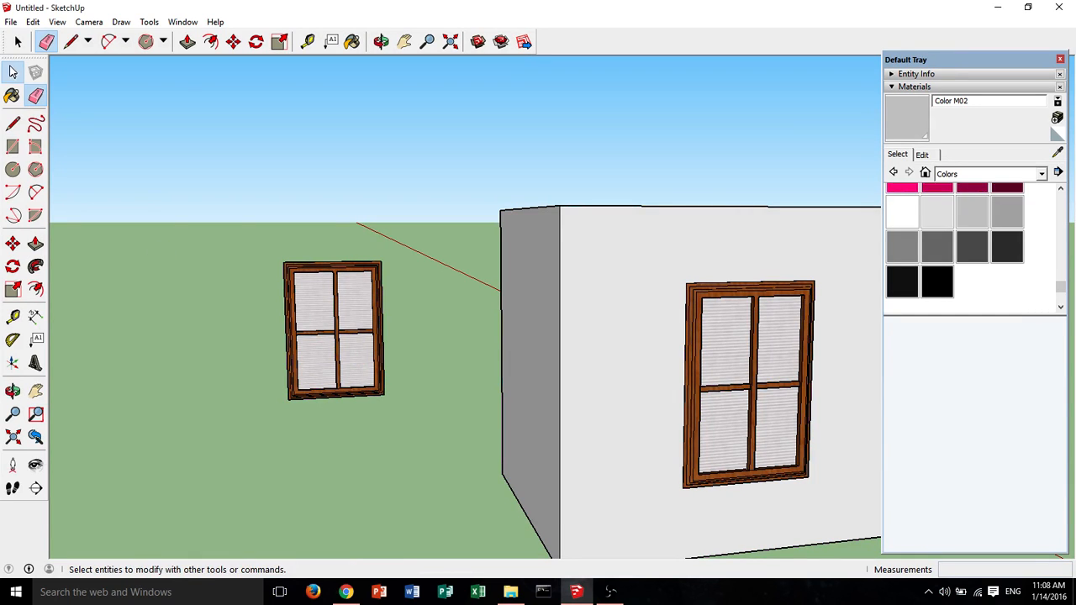
pyautogui.click(308, 333)
pyautogui.moveTo(622, 403); pyautogui.dragTo(637, 275, button='middle')
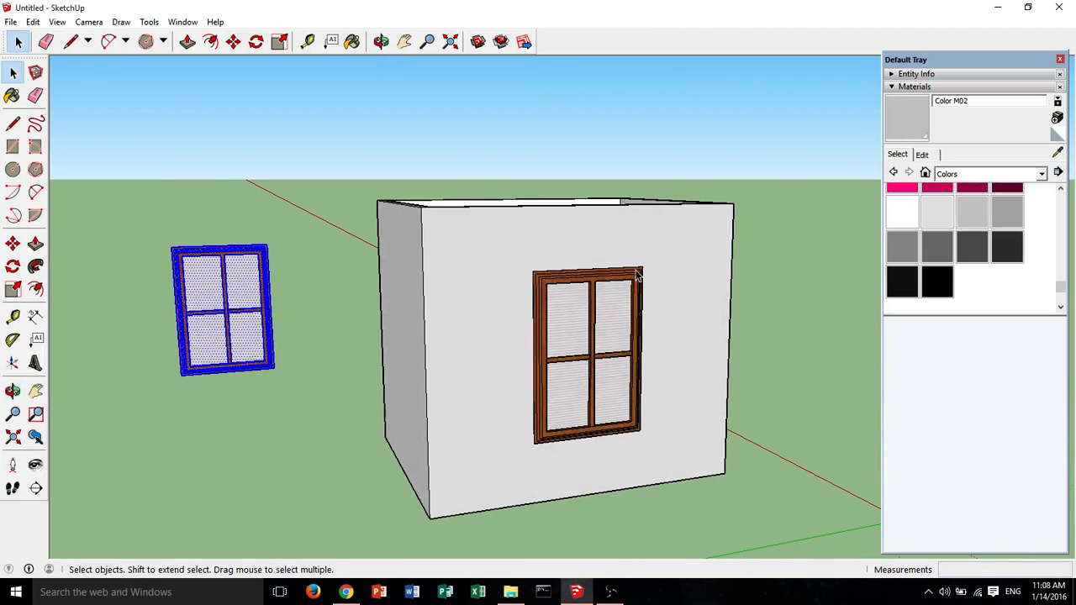
pyautogui.moveTo(298, 285)
pyautogui.mouseDown(button='middle')
pyautogui.moveTo(547, 280)
pyautogui.moveTo(504, 277)
pyautogui.mouseUp(button='middle')
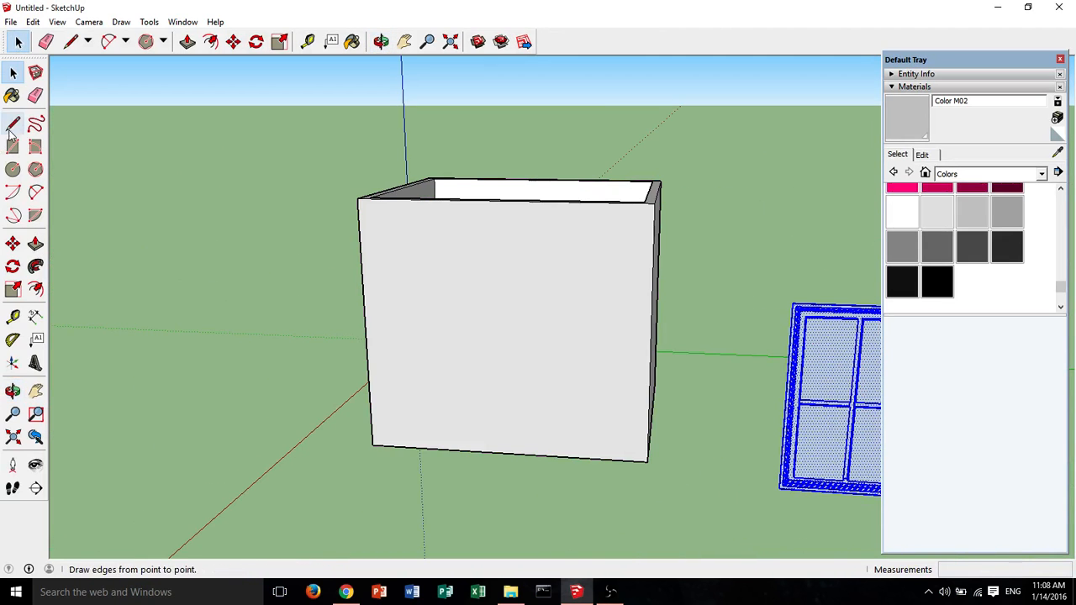
# Draw a 9' vertical line down the middle of the wall opposite the window, from top edge midpoint to bottom edge.
pyautogui.click(12, 122)
pyautogui.scroll(2, 485, 241)
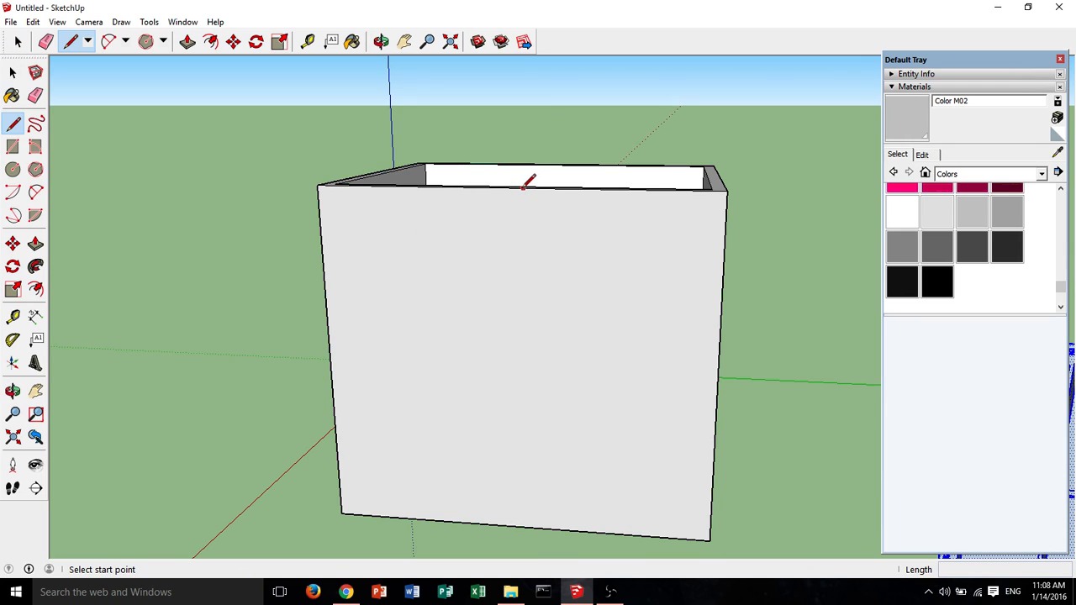
pyautogui.moveTo(597, 326); pyautogui.dragTo(542, 243, button='middle')
pyautogui.click(542, 242)
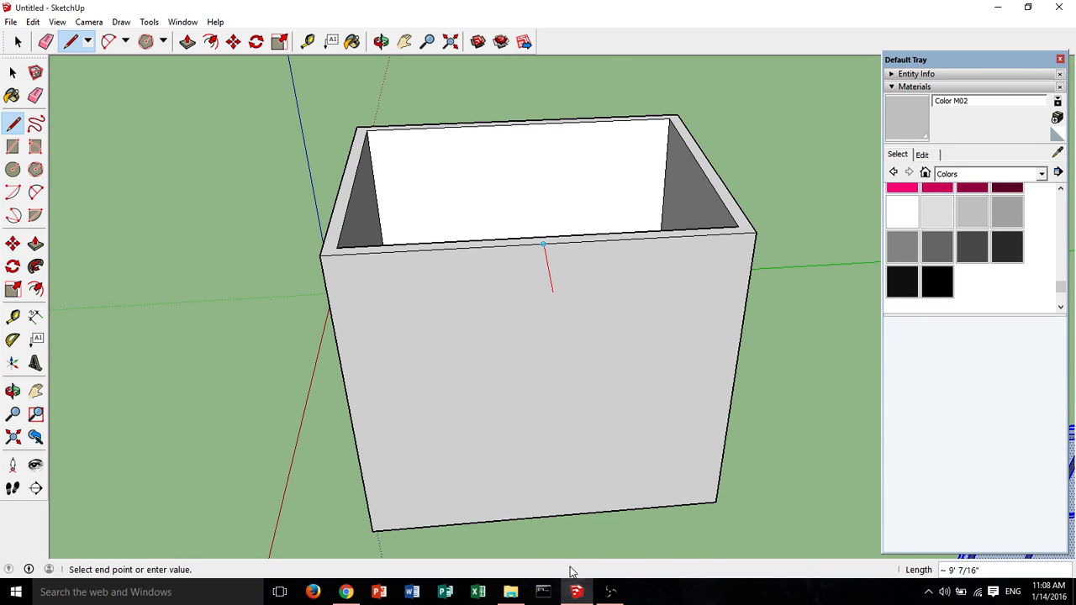
pyautogui.click(548, 514)
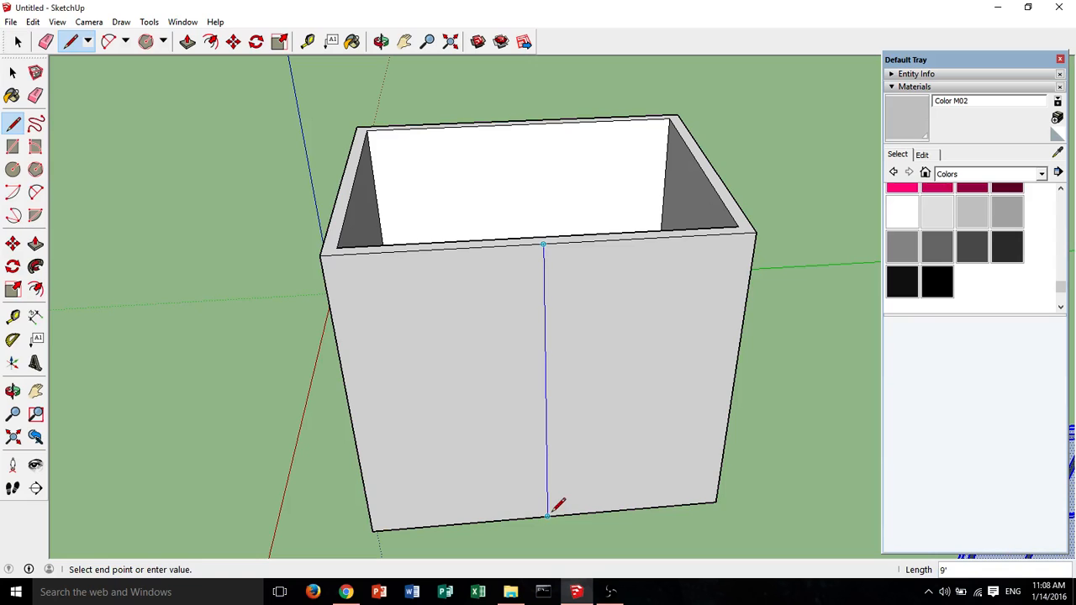
# Draw two horizontal lines across the same wall, one at mid-height and one through the middle of its upper half.
pyautogui.click(349, 410)
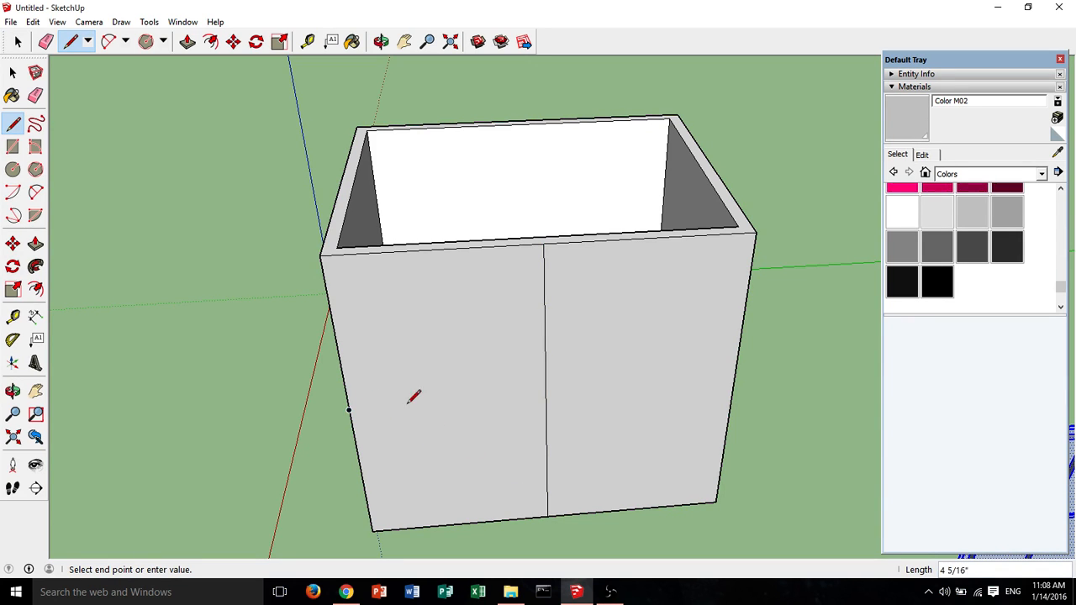
pyautogui.click(734, 383)
pyautogui.click(744, 312)
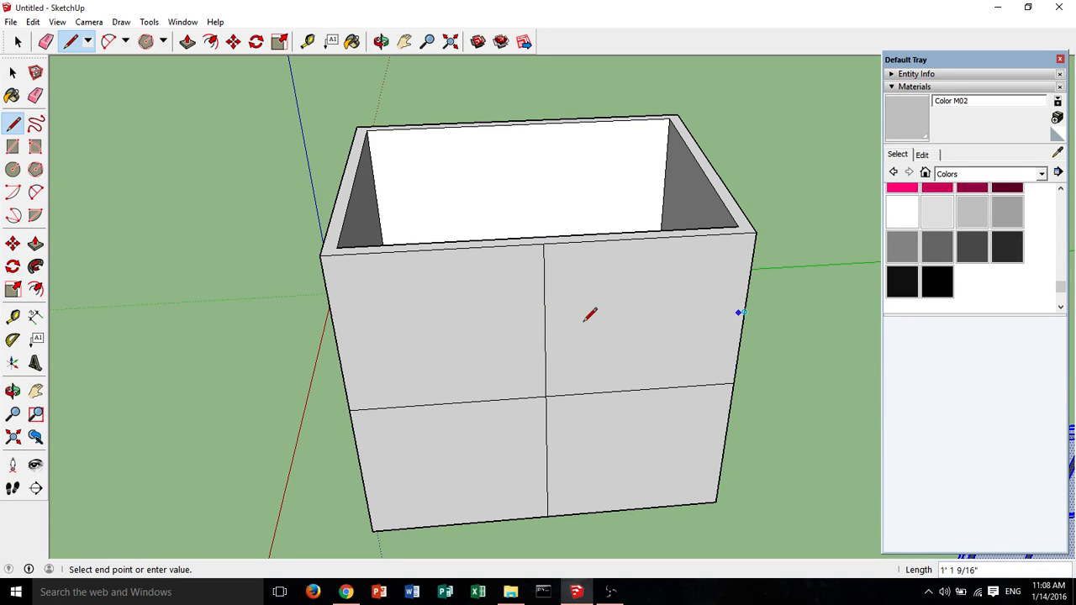
pyautogui.click(339, 337)
pyautogui.moveTo(493, 325); pyautogui.dragTo(605, 204, button='middle')
pyautogui.click(544, 275)
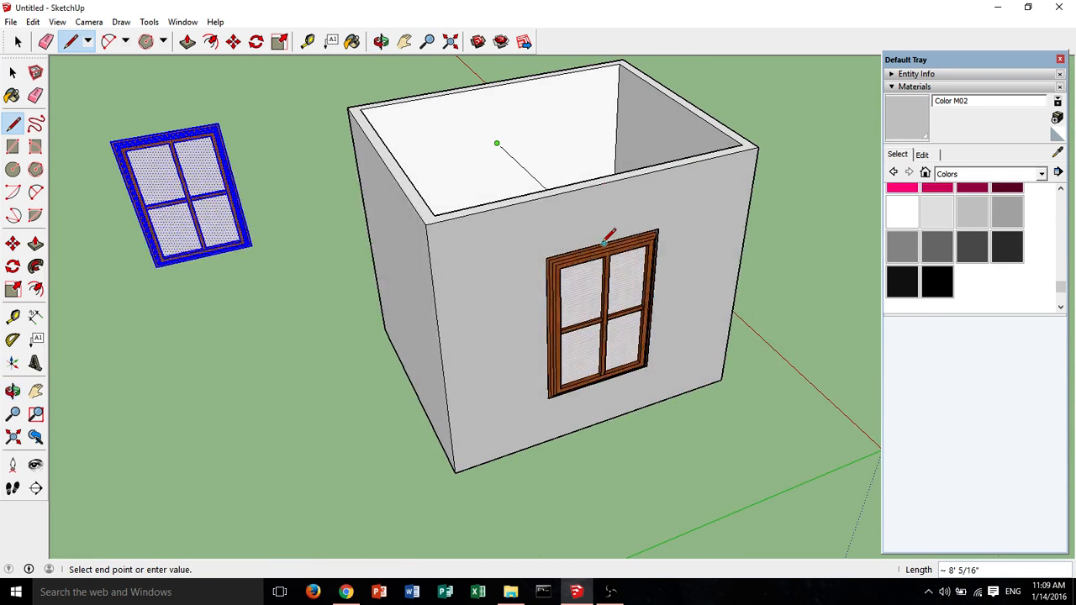
pyautogui.press('space')
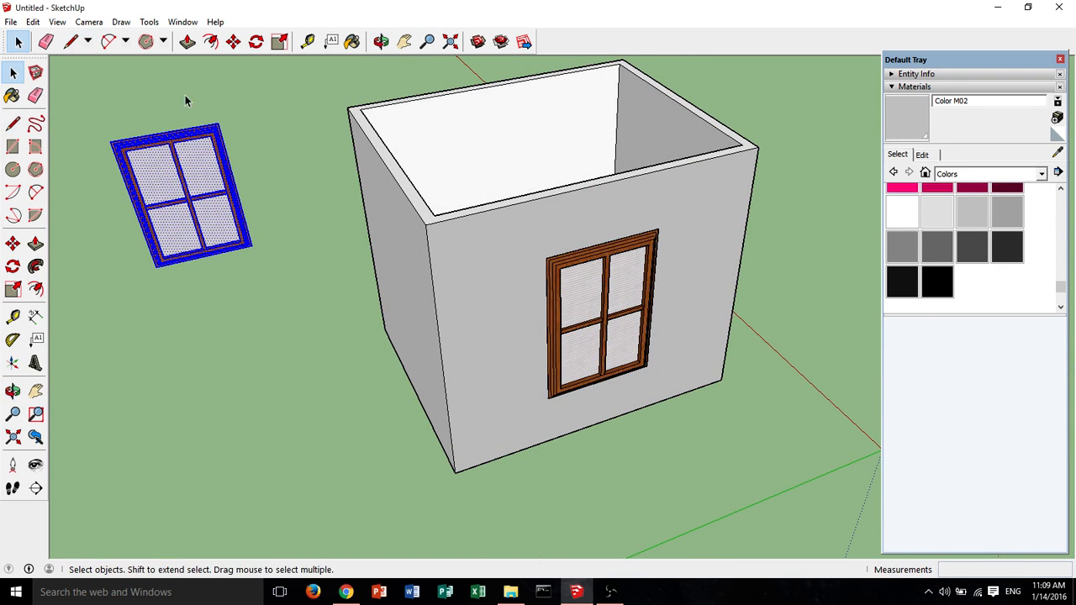
# Rotate the selected window copy 180 degrees about the vertical axis.
pyautogui.moveTo(185, 95); pyautogui.dragTo(563, 173, button='middle')
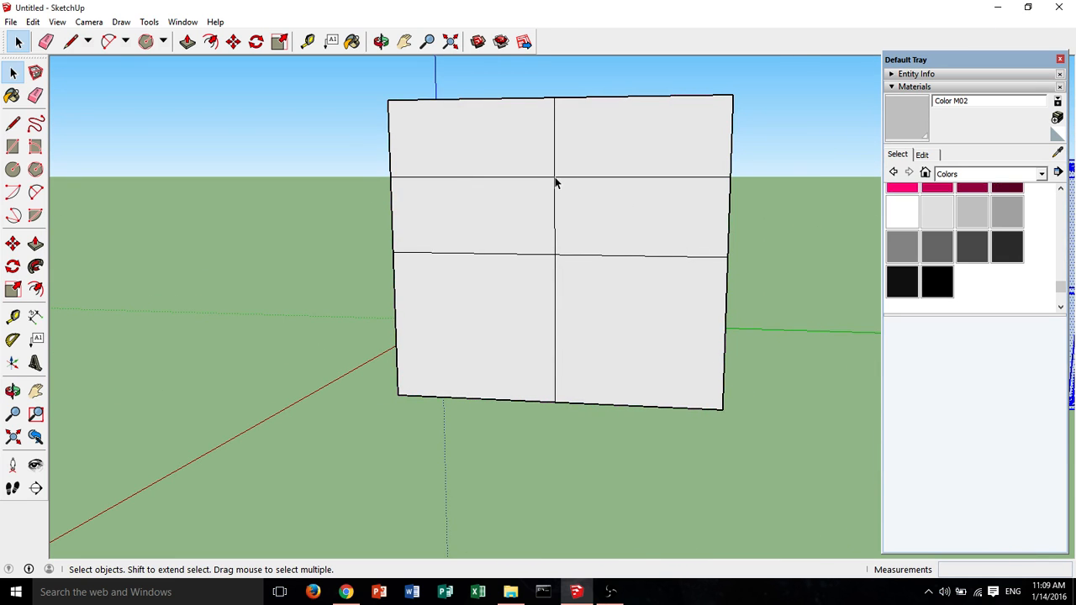
pyautogui.scroll(-2, 555, 183)
pyautogui.moveTo(800, 182); pyautogui.dragTo(581, 199, button='middle')
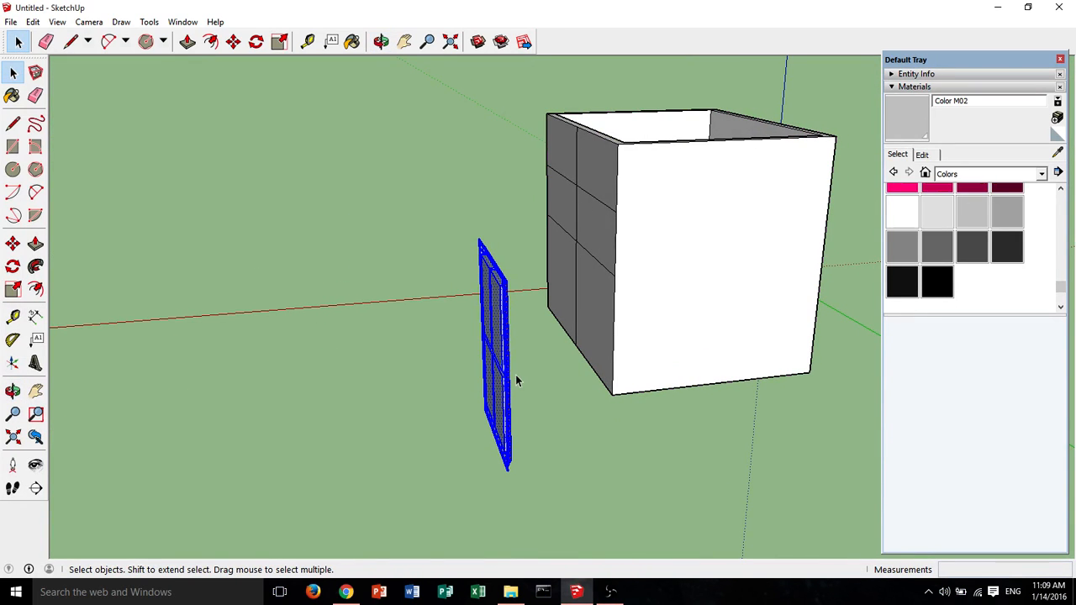
pyautogui.click(13, 267)
pyautogui.moveTo(330, 383); pyautogui.dragTo(480, 412, button='middle')
pyautogui.click(480, 413)
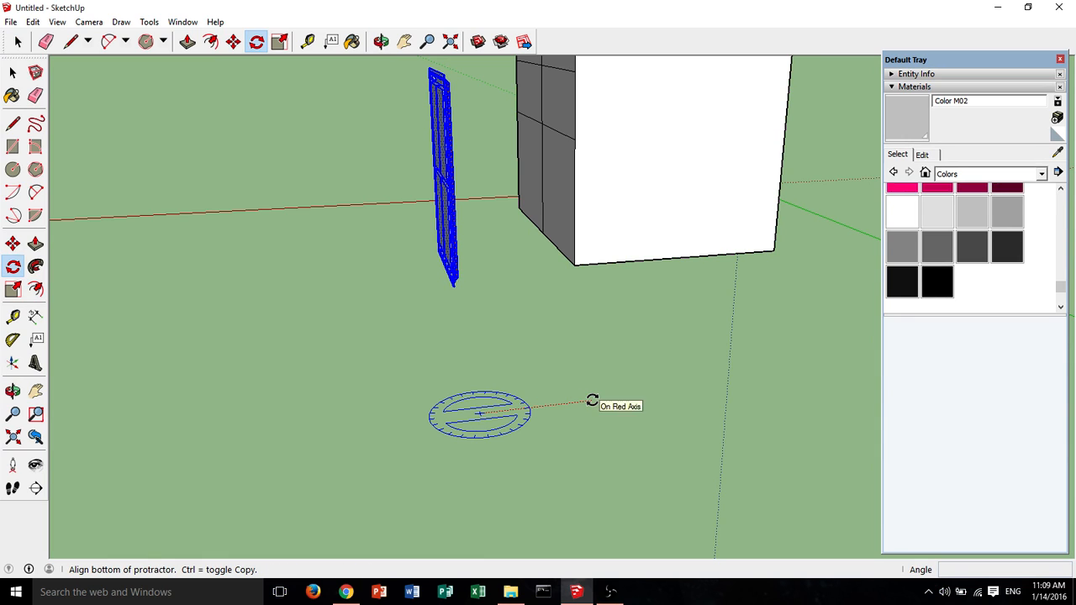
pyautogui.click(592, 401)
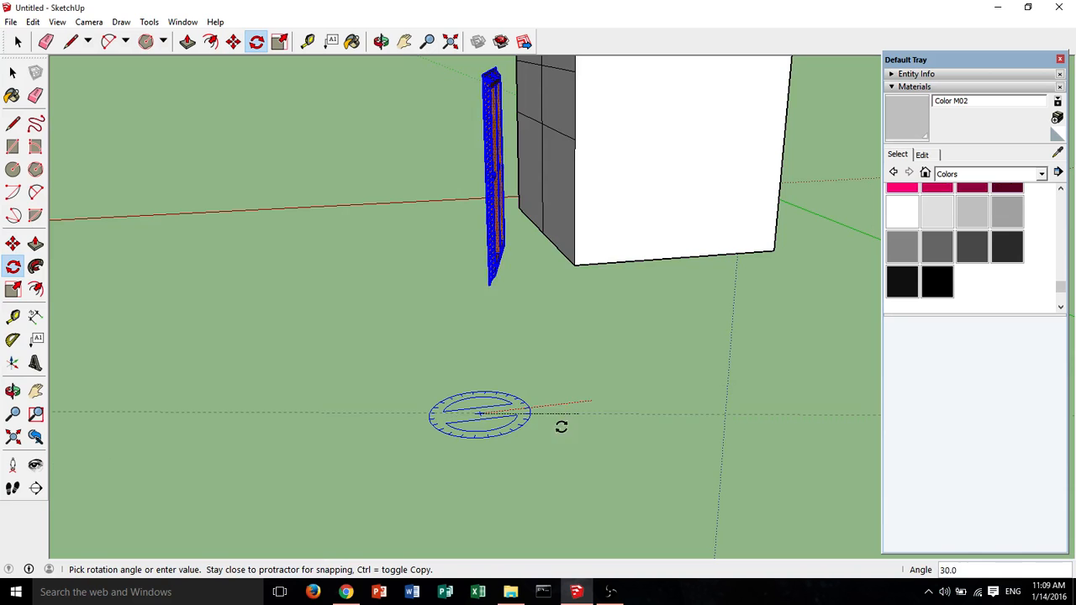
pyautogui.click(414, 423)
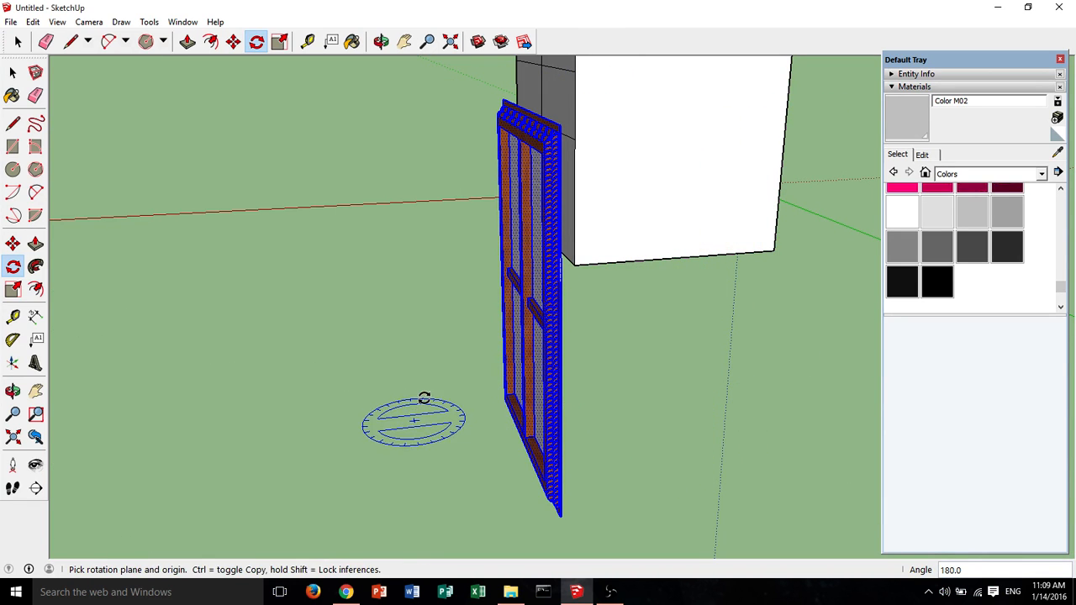
# Move the rotated window by its top back edge's midpoint to where the wall's vertical centre line meets the upper horizontal line.
pyautogui.moveTo(423, 399); pyautogui.dragTo(161, 278, button='middle')
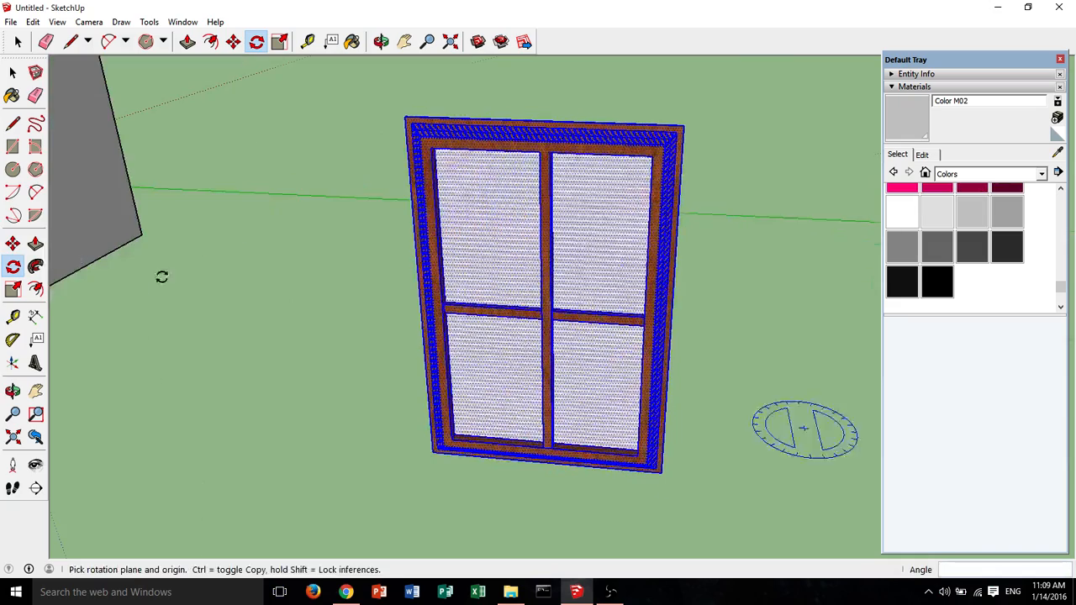
pyautogui.click(12, 244)
pyautogui.moveTo(491, 181); pyautogui.dragTo(526, 89, button='middle')
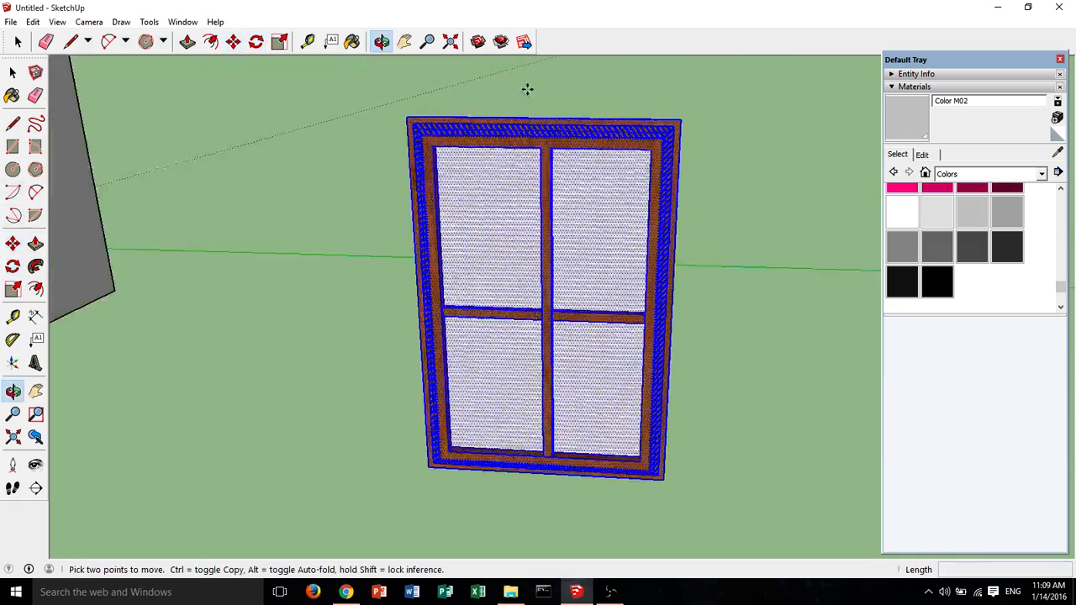
pyautogui.scroll(-5, 521, 101)
pyautogui.moveTo(519, 127); pyautogui.dragTo(364, 166, button='middle')
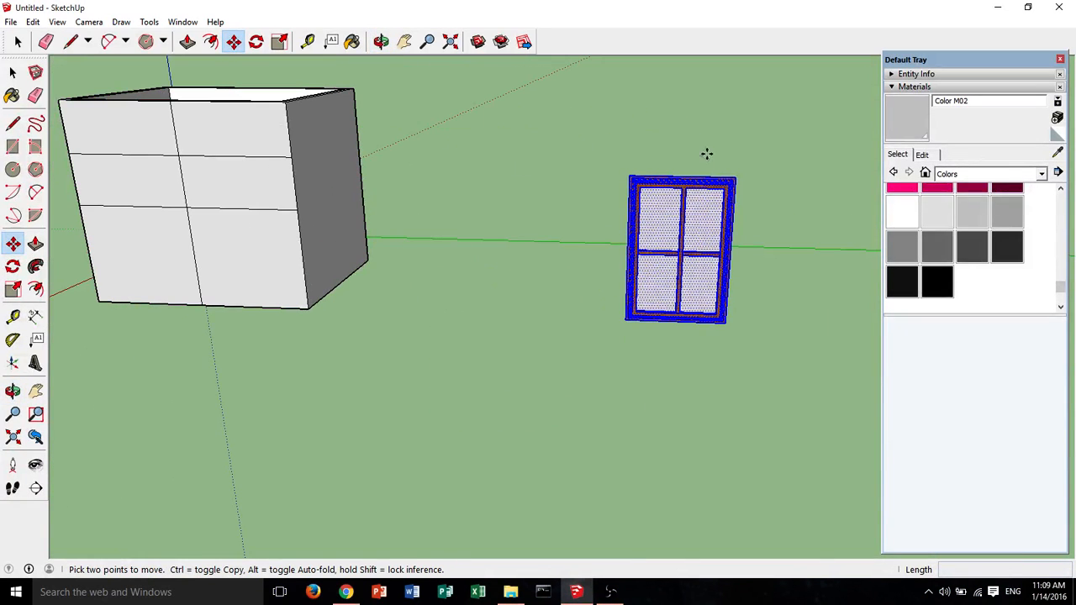
pyautogui.moveTo(697, 207); pyautogui.dragTo(341, 101, button='middle')
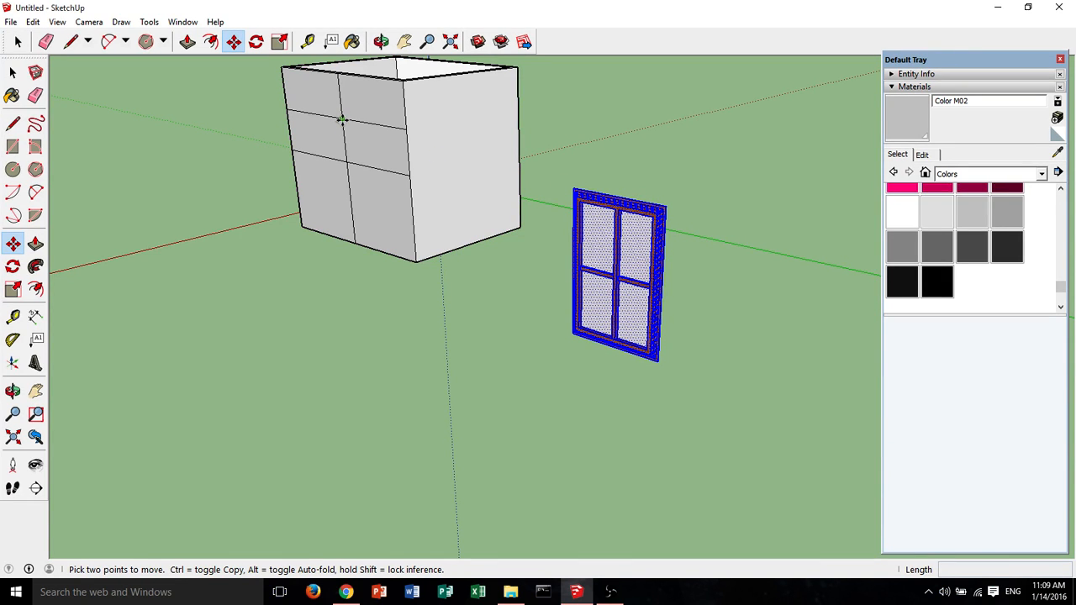
pyautogui.moveTo(630, 208); pyautogui.dragTo(558, 210, button='middle')
pyautogui.scroll(5, 588, 239)
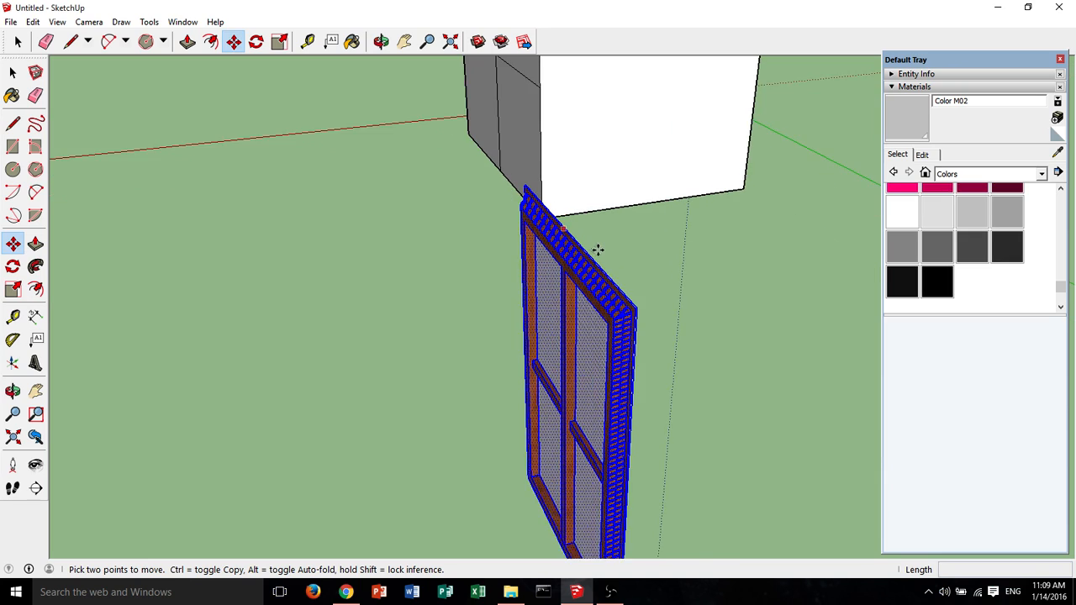
pyautogui.scroll(-3, 570, 241)
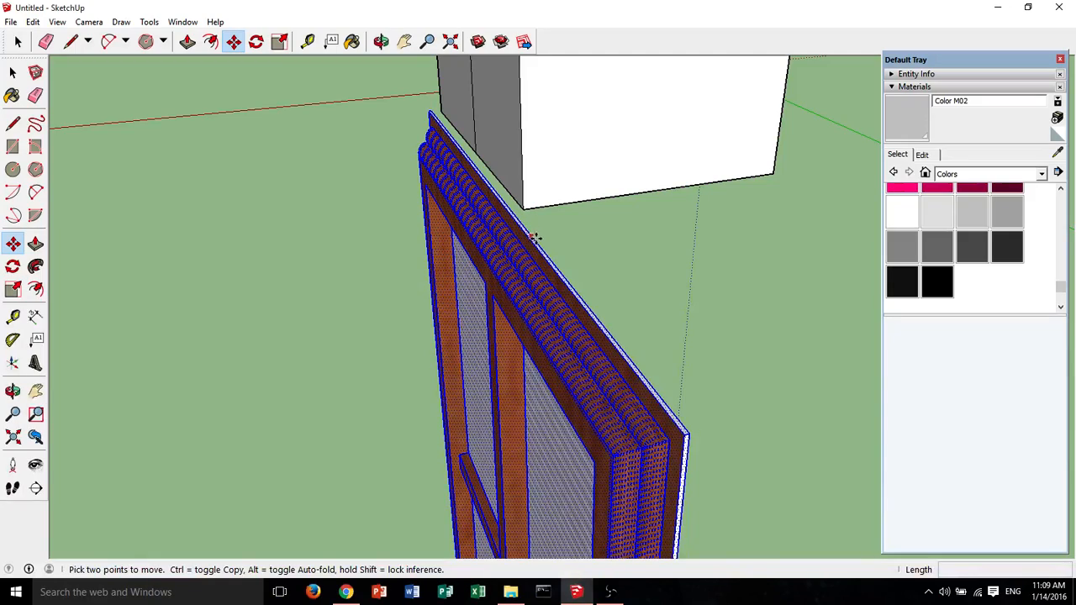
pyautogui.scroll(4, 543, 241)
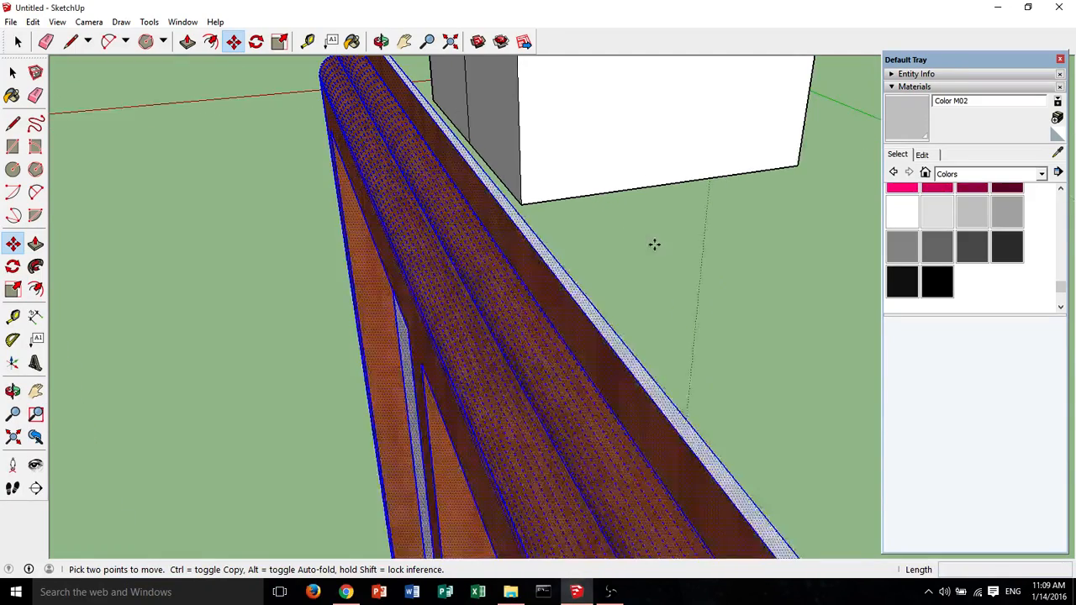
pyautogui.moveTo(653, 243)
pyautogui.mouseDown(button='middle')
pyautogui.moveTo(595, 243)
pyautogui.moveTo(502, 171)
pyautogui.moveTo(437, 211)
pyautogui.moveTo(473, 228)
pyautogui.moveTo(460, 229)
pyautogui.mouseUp(button='middle')
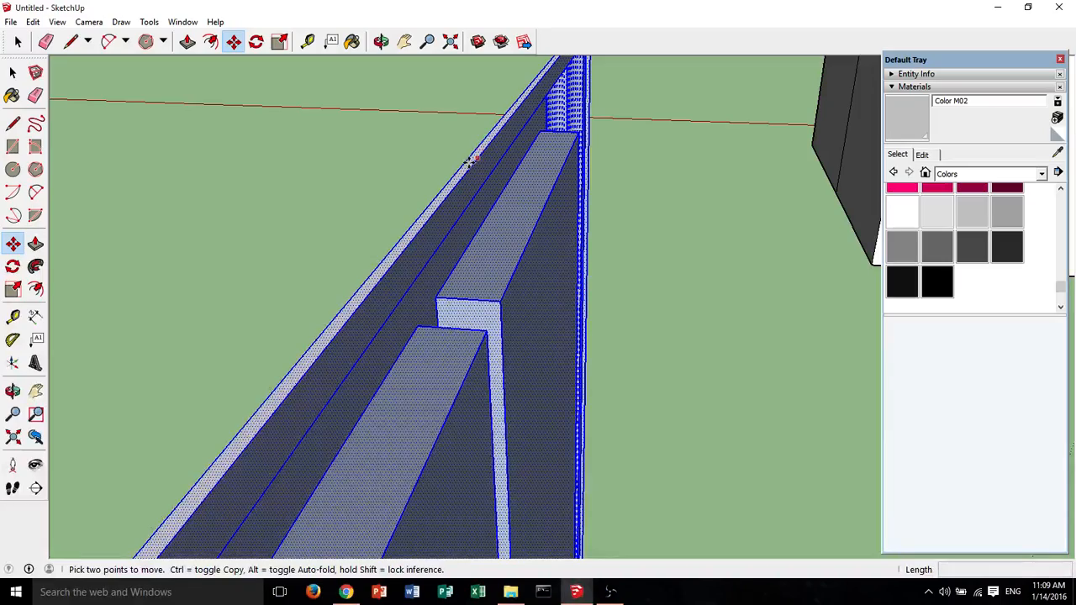
pyautogui.moveTo(496, 131); pyautogui.dragTo(803, 497, button='middle')
pyautogui.scroll(3, 754, 135)
pyautogui.scroll(-4, 754, 135)
pyautogui.scroll(3, 759, 354)
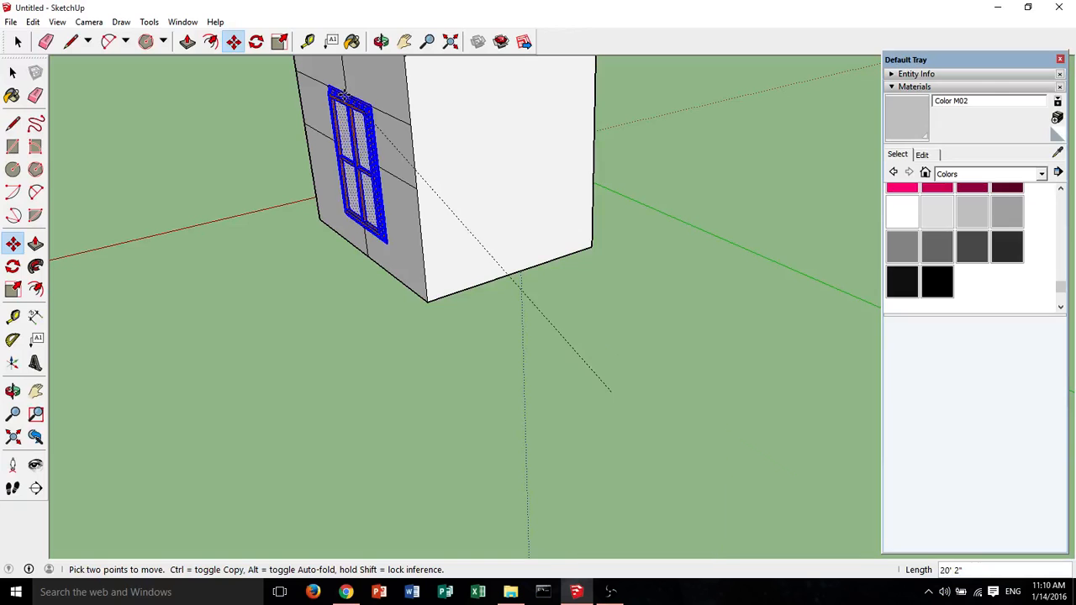
pyautogui.moveTo(353, 111); pyautogui.dragTo(714, 336, button='middle')
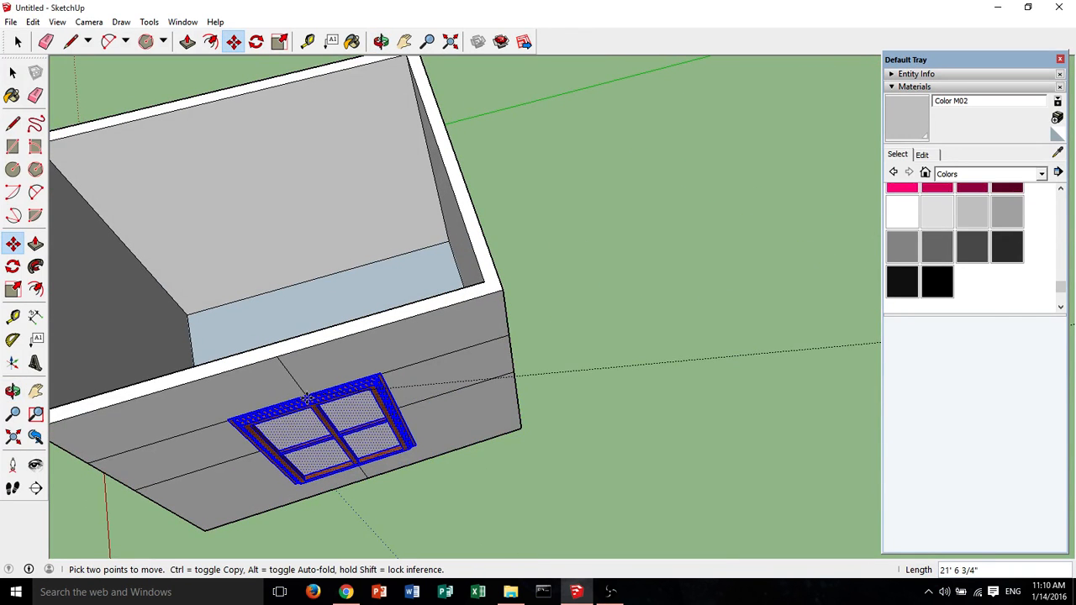
pyautogui.scroll(5, 306, 395)
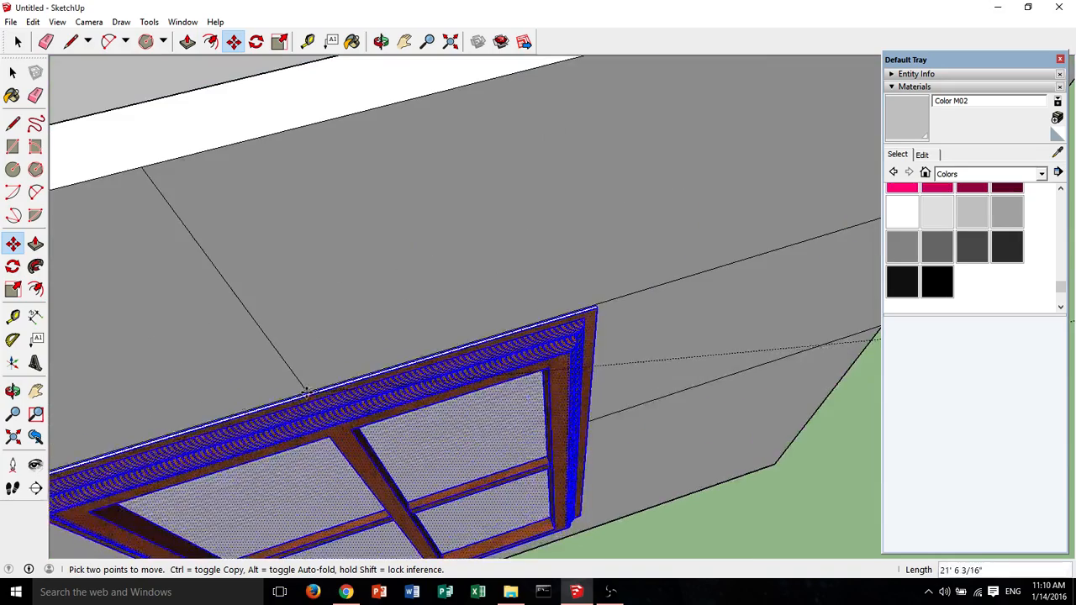
pyautogui.scroll(4, 308, 395)
pyautogui.scroll(4, 308, 393)
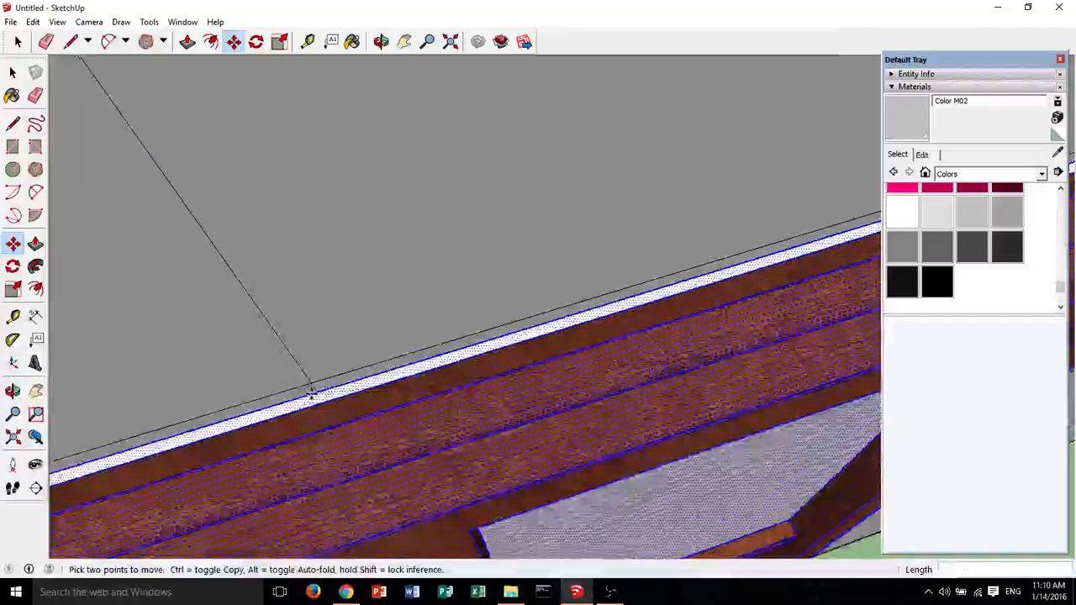
pyautogui.moveTo(309, 380); pyautogui.dragTo(581, 355, button='middle')
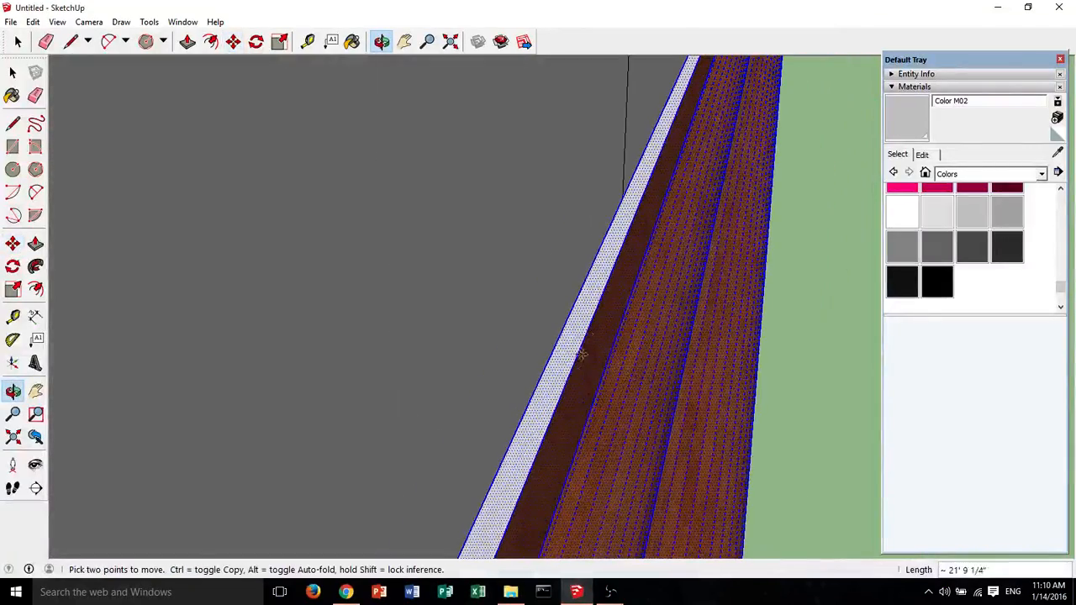
pyautogui.moveTo(606, 438); pyautogui.dragTo(616, 284, button='middle')
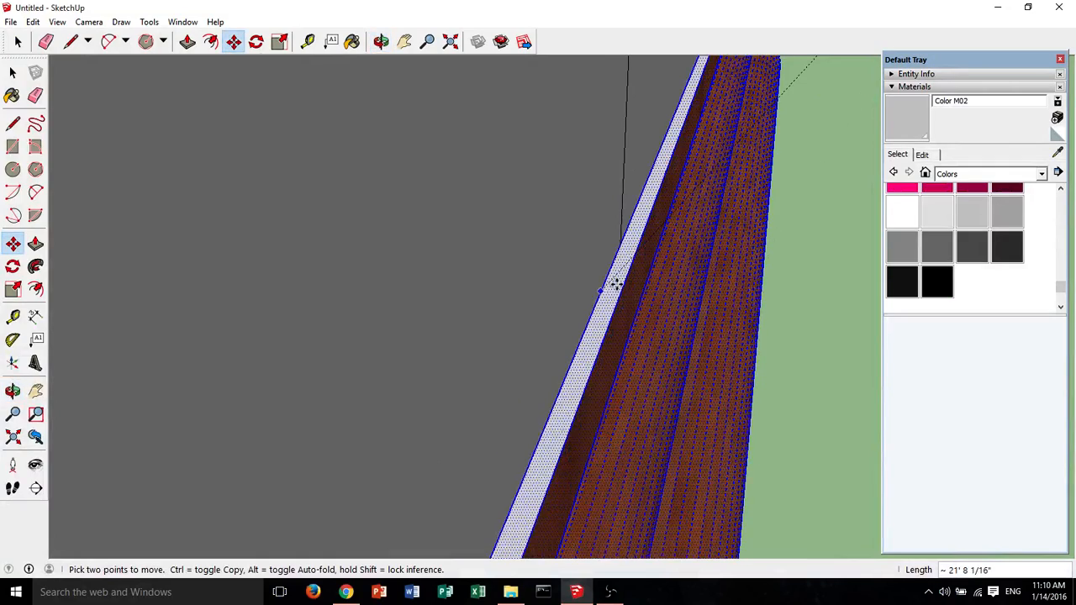
pyautogui.click(621, 264)
pyautogui.scroll(-5, 621, 265)
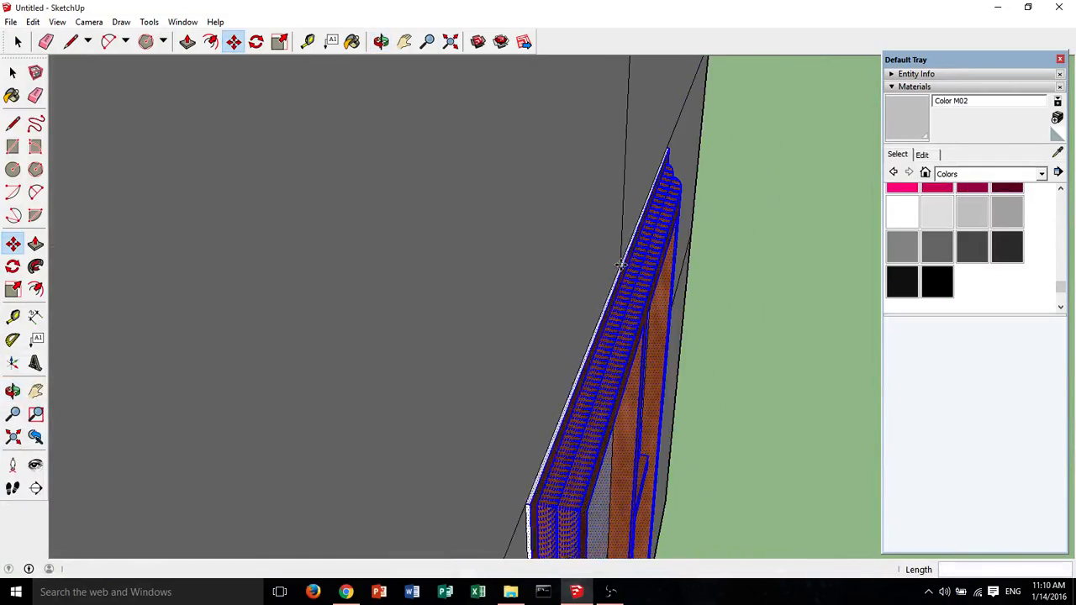
pyautogui.scroll(-5, 621, 265)
# Erase the vertical and horizontal guide lines from the wall around the placed window and the leftover line segments inside its panes.
pyautogui.moveTo(621, 265); pyautogui.dragTo(255, 144, button='middle')
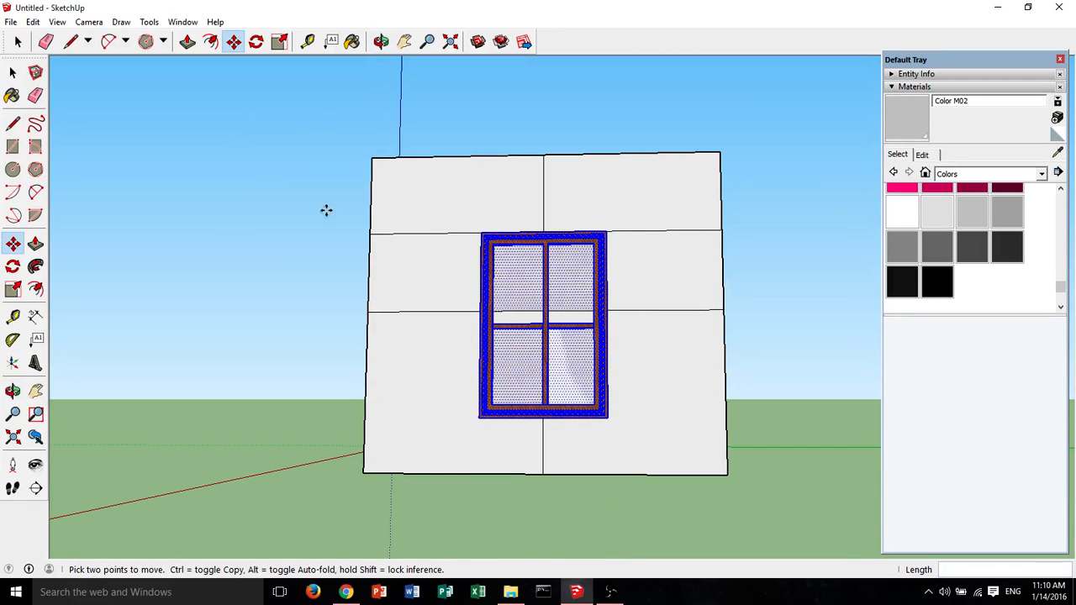
pyautogui.click(32, 96)
pyautogui.moveTo(404, 190); pyautogui.dragTo(410, 352)
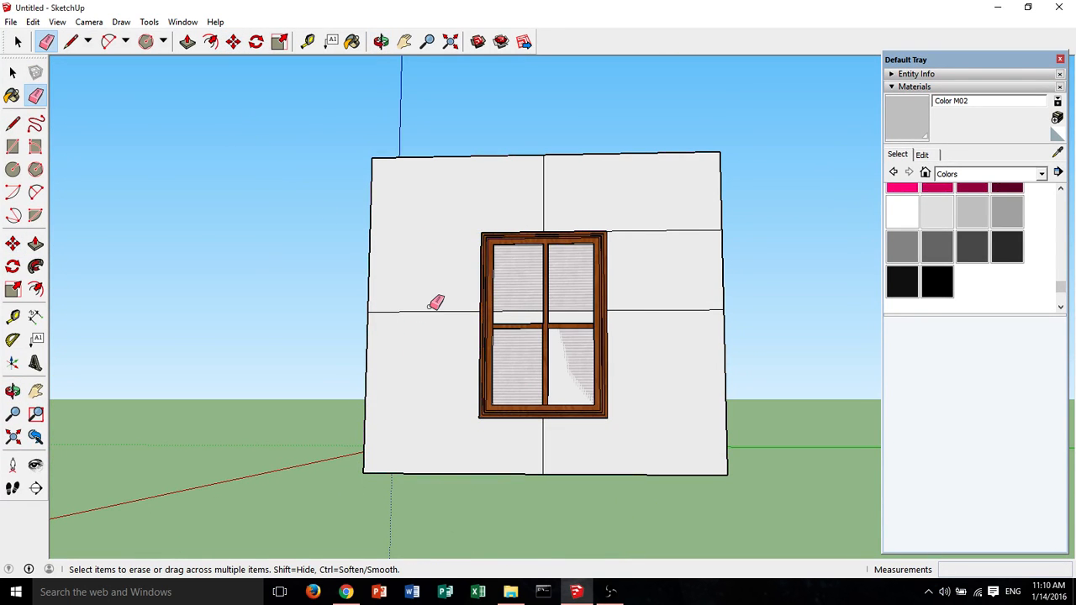
pyautogui.scroll(4, 435, 303)
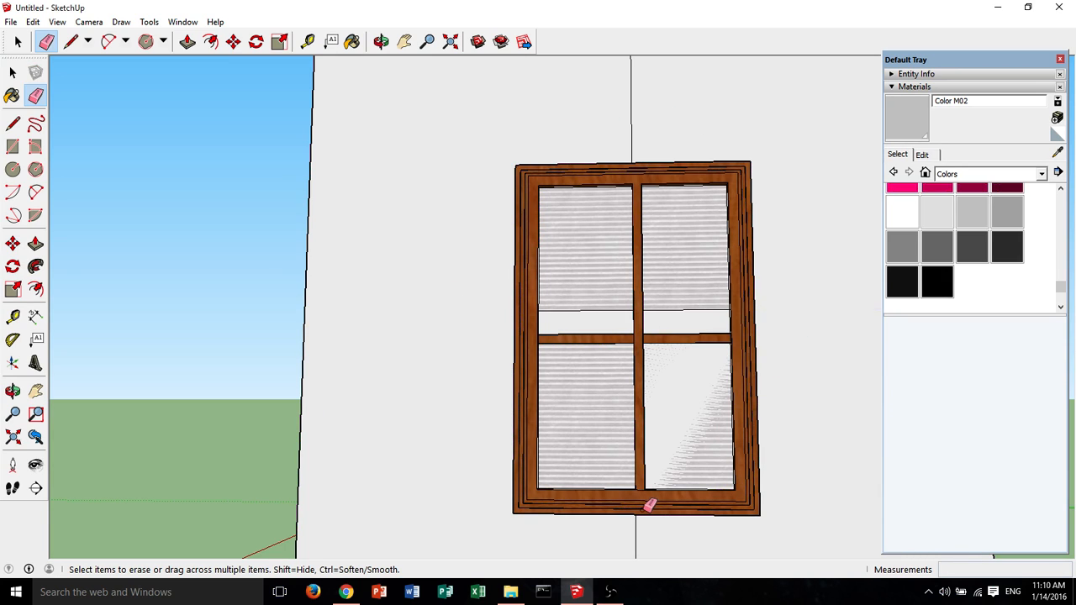
pyautogui.scroll(-3, 640, 105)
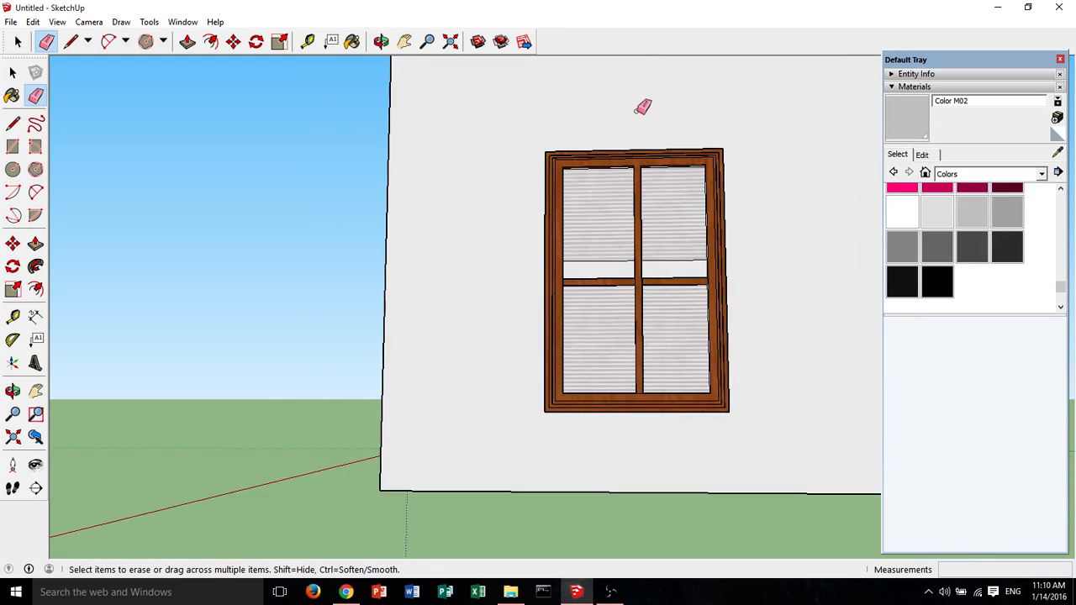
pyautogui.moveTo(641, 105)
pyautogui.mouseDown(button='middle')
pyautogui.moveTo(706, 185)
pyautogui.moveTo(754, 348)
pyautogui.moveTo(631, 277)
pyautogui.mouseUp(button='middle')
pyautogui.scroll(-2, 752, 340)
pyautogui.scroll(4, 752, 335)
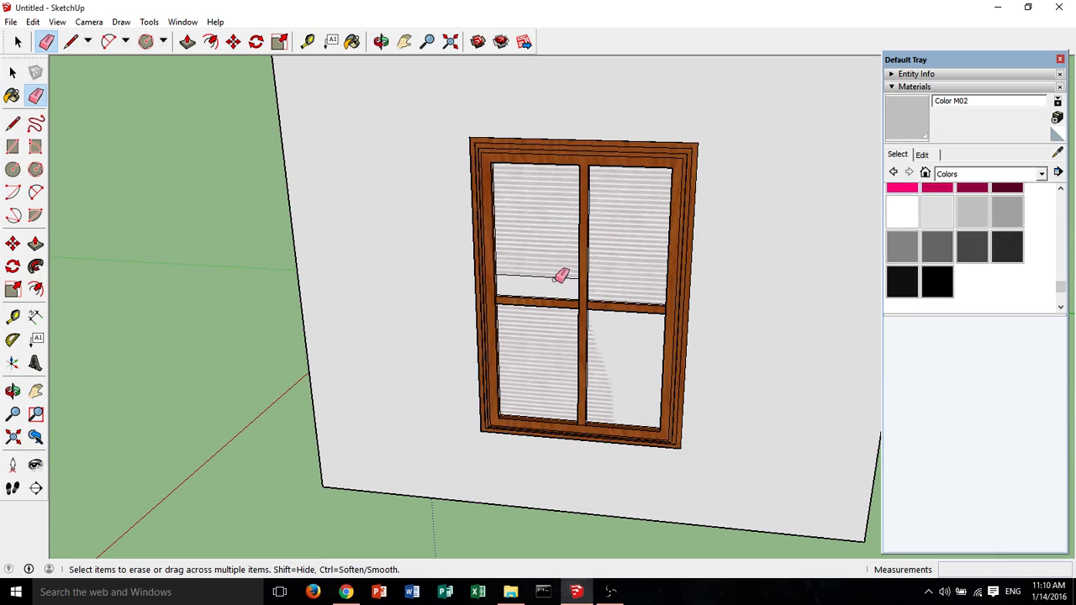
pyautogui.scroll(-3, 639, 345)
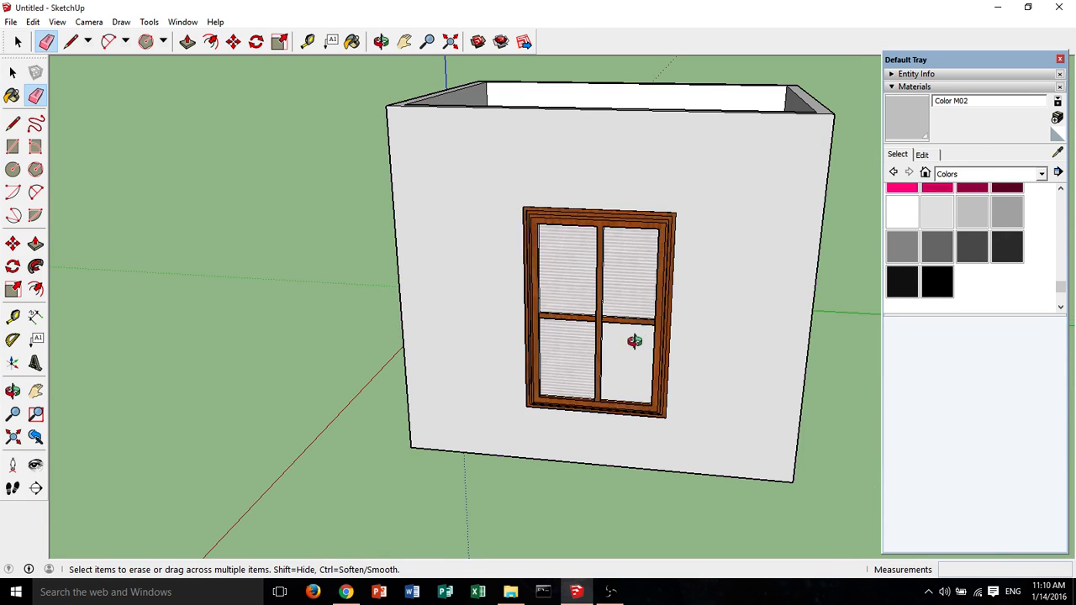
# Examine the room from all sides, comparing the windows on the two opposite walls.
pyautogui.moveTo(631, 341)
pyautogui.mouseDown(button='middle')
pyautogui.moveTo(846, 211)
pyautogui.moveTo(824, 235)
pyautogui.moveTo(831, 351)
pyautogui.mouseUp(button='middle')
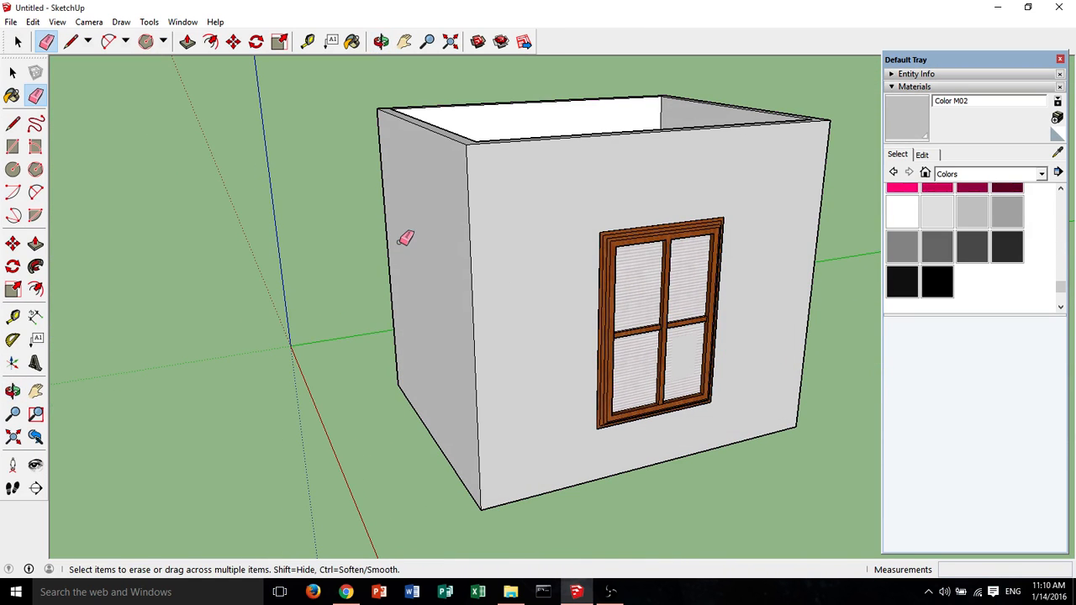
pyautogui.moveTo(399, 242); pyautogui.dragTo(706, 253, button='middle')
pyautogui.moveTo(300, 231)
pyautogui.mouseDown(button='middle')
pyautogui.moveTo(742, 231)
pyautogui.moveTo(353, 338)
pyautogui.mouseUp(button='middle')
pyautogui.scroll(-4, 518, 285)
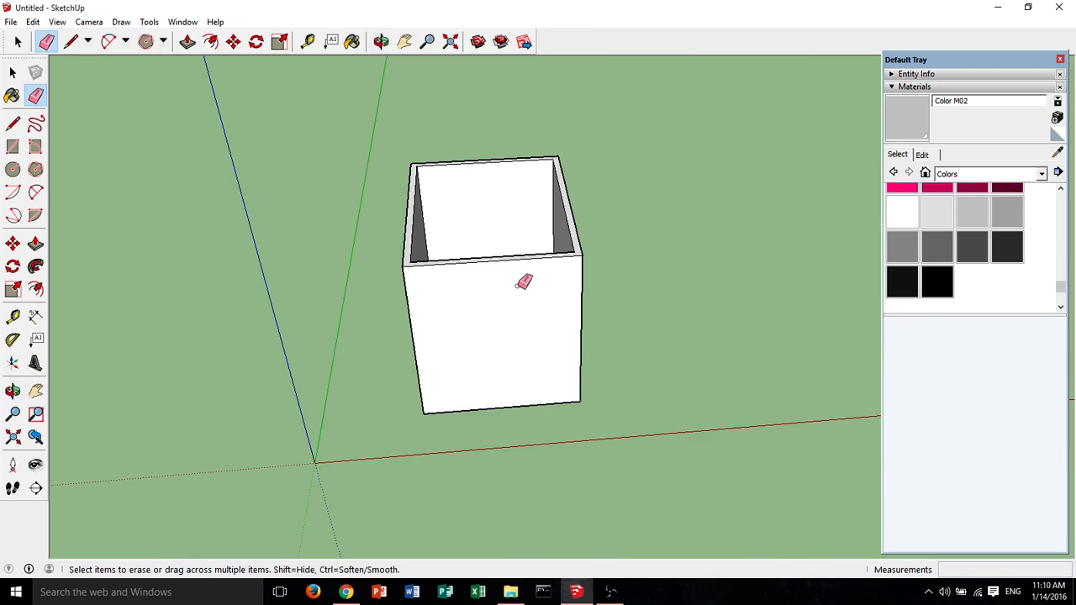
pyautogui.moveTo(523, 282)
pyautogui.mouseDown(button='middle')
pyautogui.moveTo(362, 134)
pyautogui.moveTo(745, 163)
pyautogui.mouseUp(button='middle')
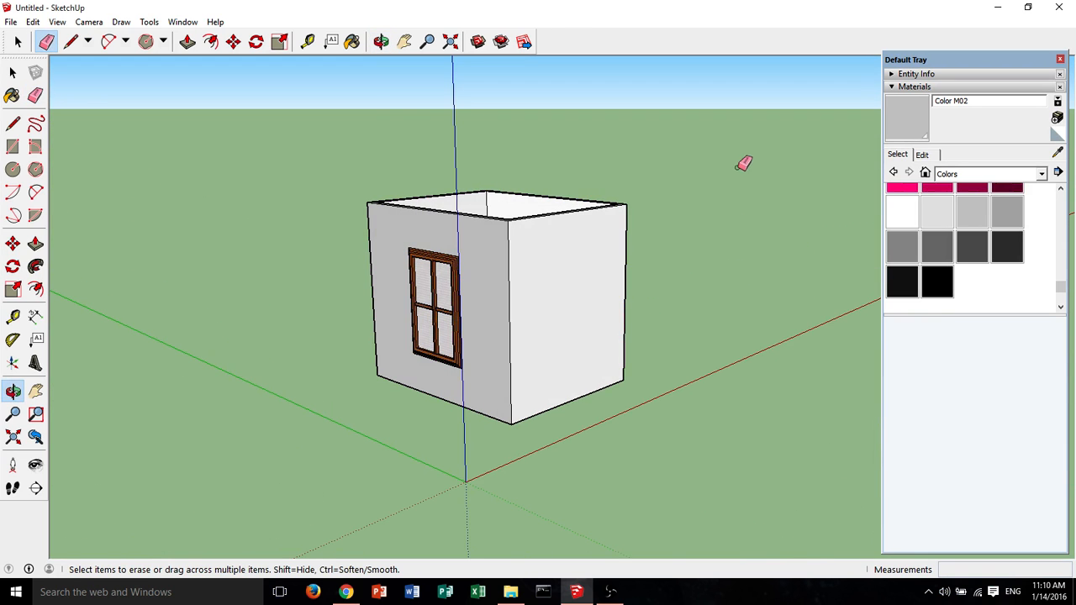
pyautogui.scroll(3, 389, 261)
pyautogui.moveTo(626, 253)
pyautogui.mouseDown(button='middle')
pyautogui.moveTo(533, 228)
pyautogui.moveTo(521, 281)
pyautogui.moveTo(177, 254)
pyautogui.moveTo(120, 236)
pyautogui.moveTo(468, 252)
pyautogui.moveTo(755, 311)
pyautogui.mouseUp(button='middle')
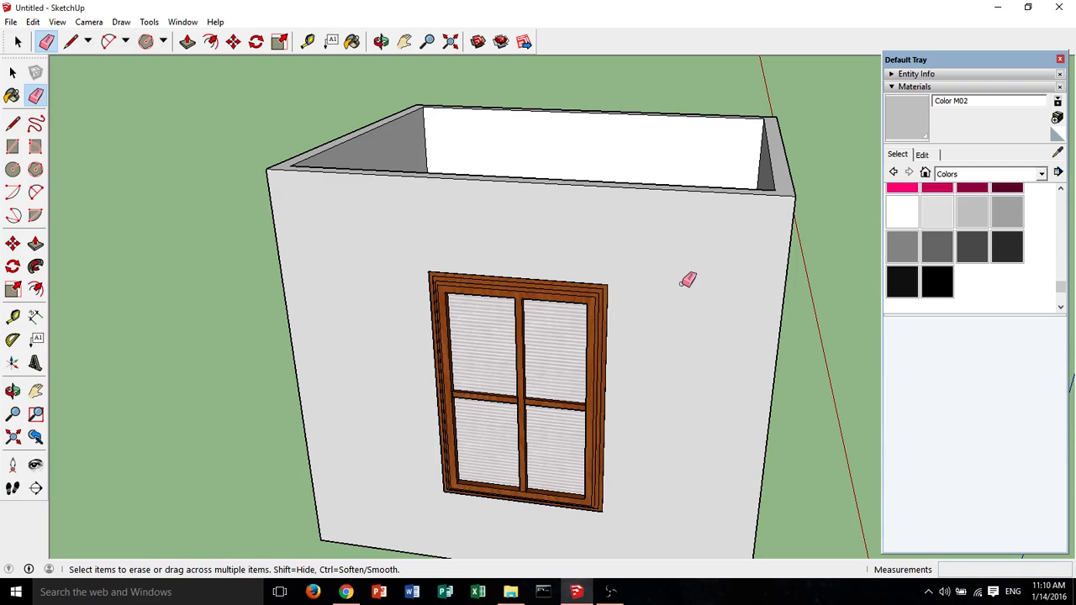
pyautogui.moveTo(655, 295); pyautogui.dragTo(569, 149, button='middle')
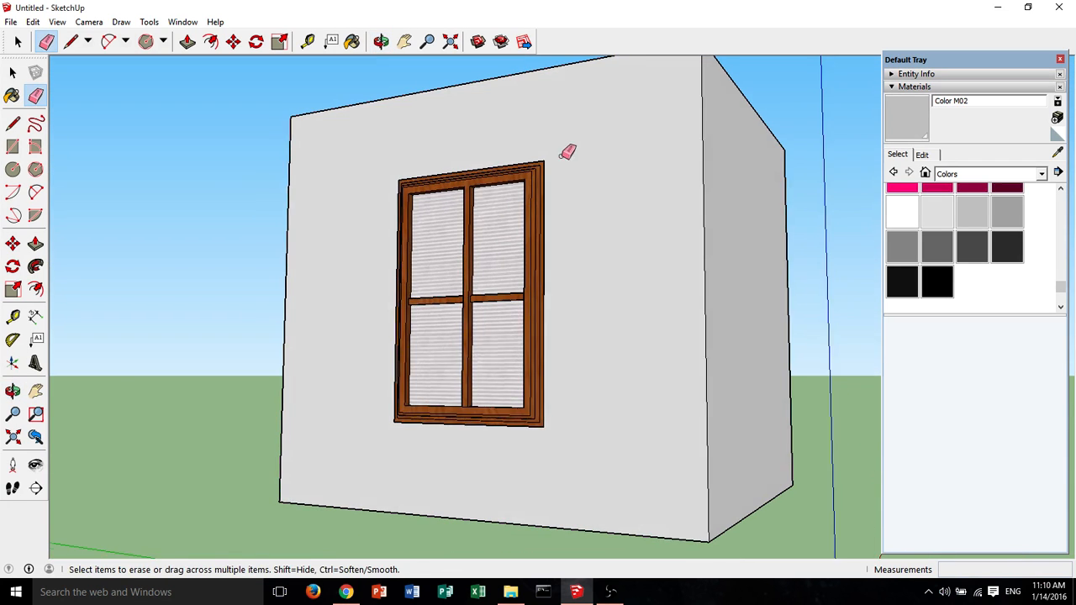
pyautogui.moveTo(596, 221)
pyautogui.mouseDown(button='middle')
pyautogui.moveTo(721, 195)
pyautogui.moveTo(800, 240)
pyautogui.moveTo(609, 288)
pyautogui.moveTo(493, 291)
pyautogui.mouseUp(button='middle')
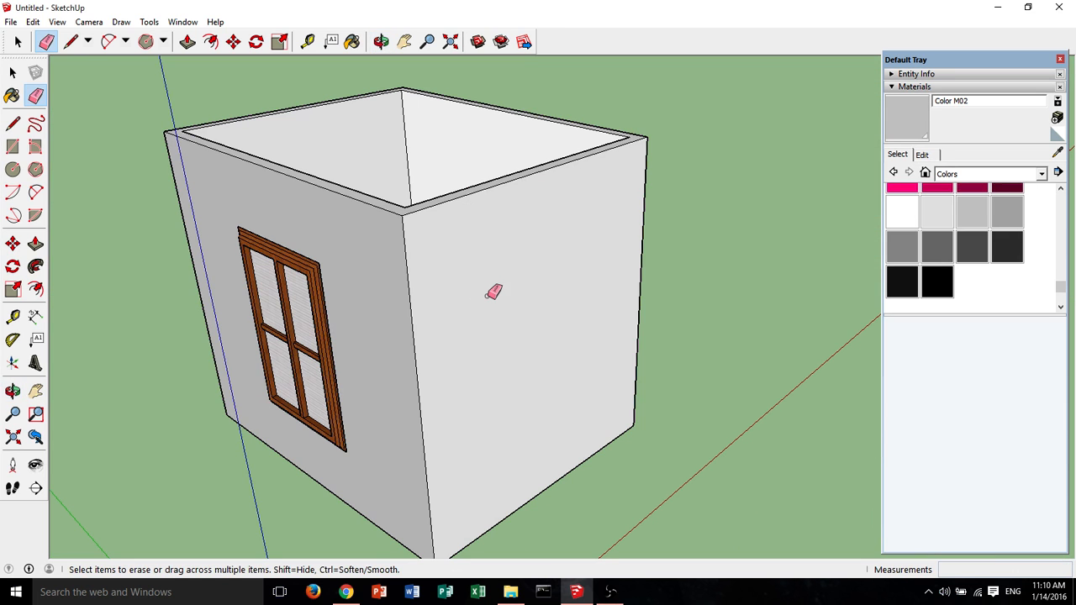
pyautogui.moveTo(617, 307); pyautogui.dragTo(655, 311, button='middle')
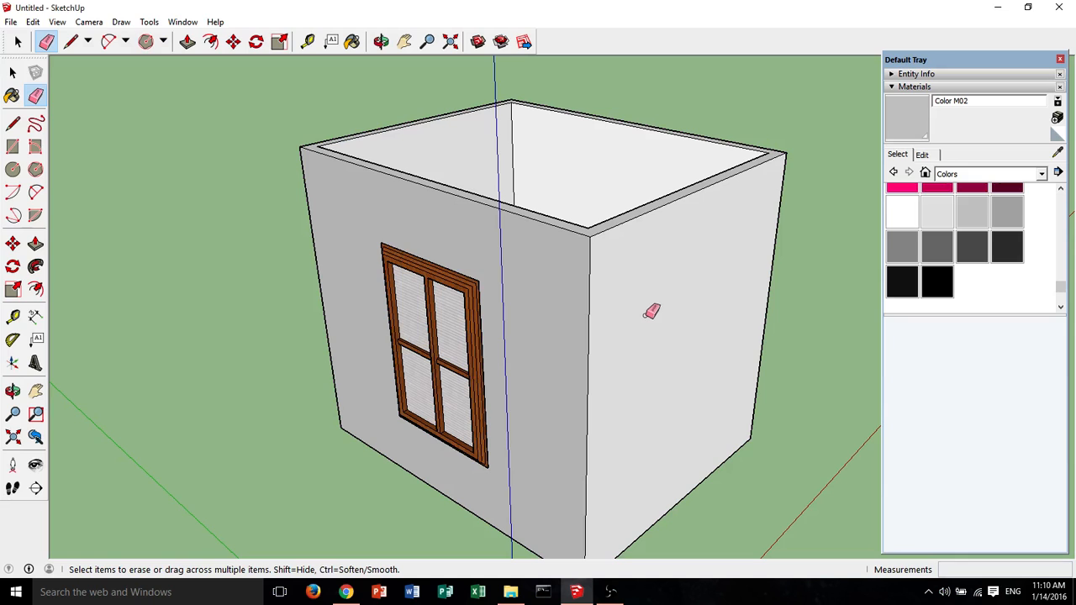